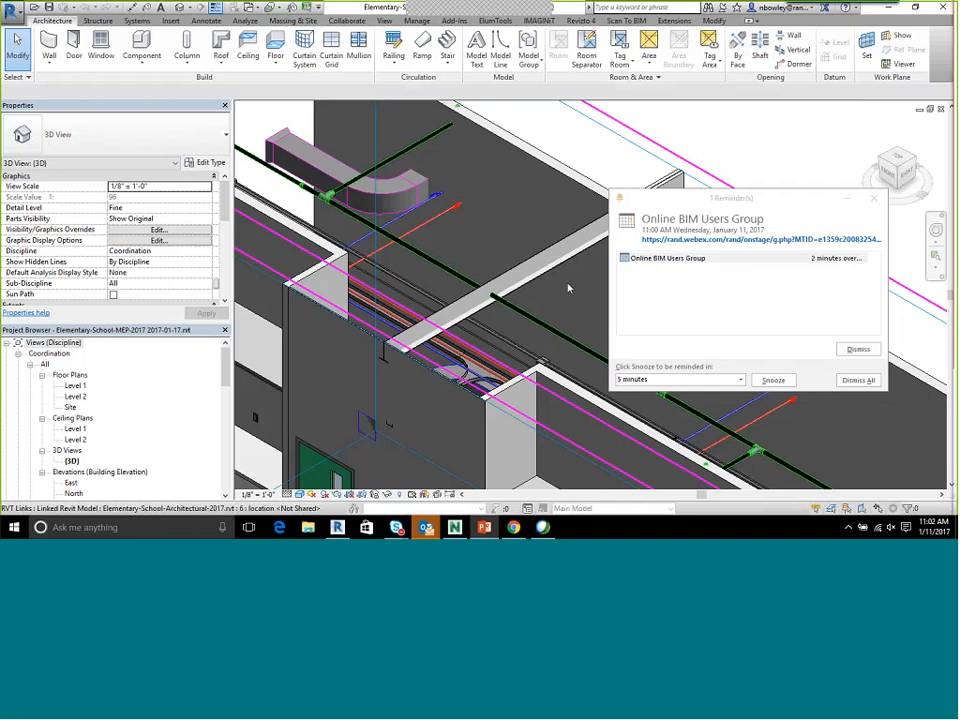
# Dismiss the meeting reminder and open the 01 Plumbing Plan floor plan
pyautogui.click(877, 200)
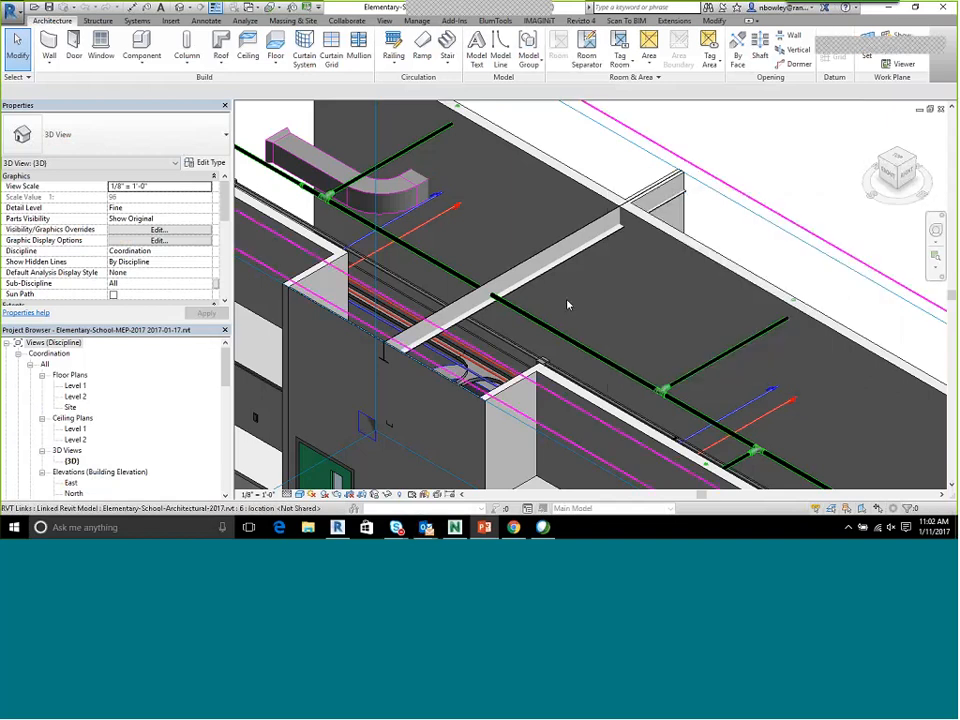
pyautogui.scroll(-5, 424, 224)
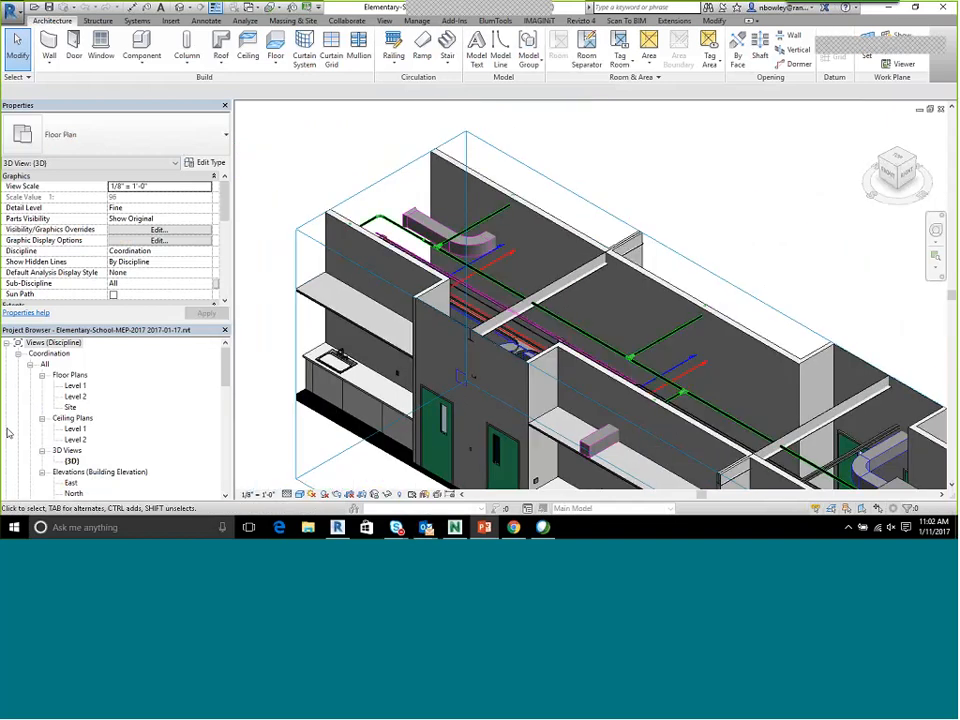
pyautogui.click(80, 387)
pyautogui.scroll(-5, 85, 403)
pyautogui.scroll(-4, 85, 413)
pyautogui.scroll(-1, 88, 416)
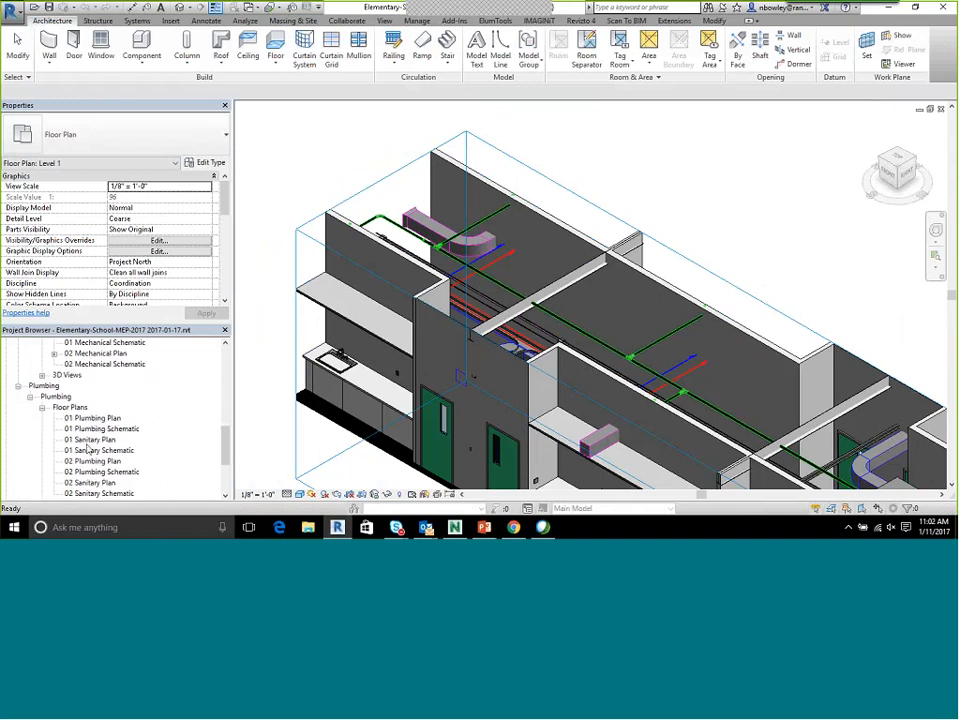
pyautogui.click(93, 418)
pyautogui.doubleClick(93, 418)
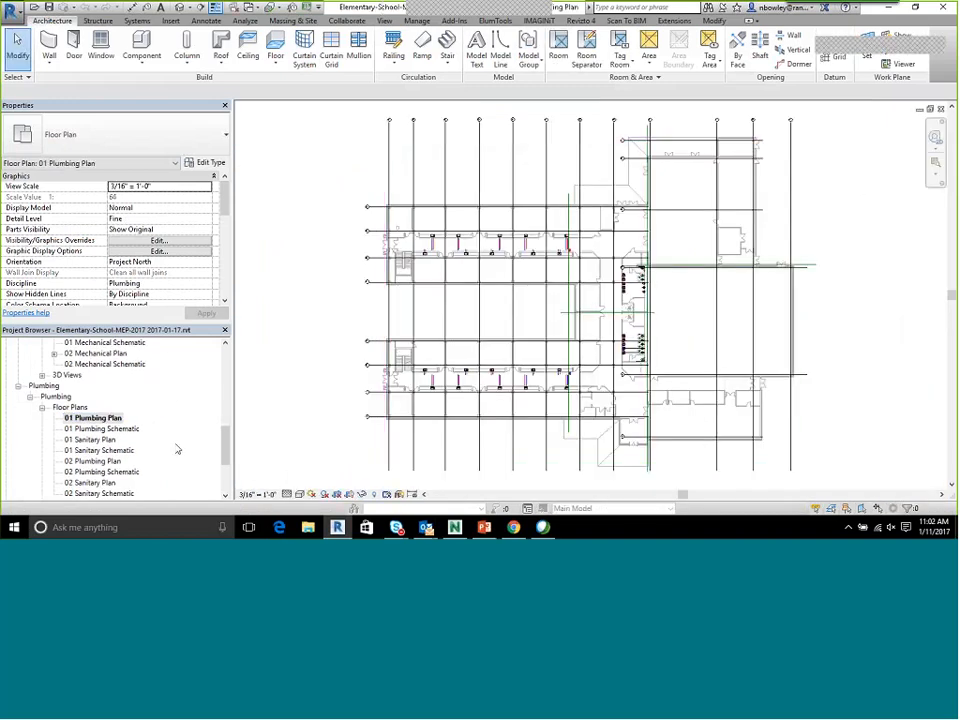
# Look through the 01 Sanitary Plan and 02 Plumbing Plan, then return to the 01 Sanitary Plan
pyautogui.scroll(-2, 150, 430)
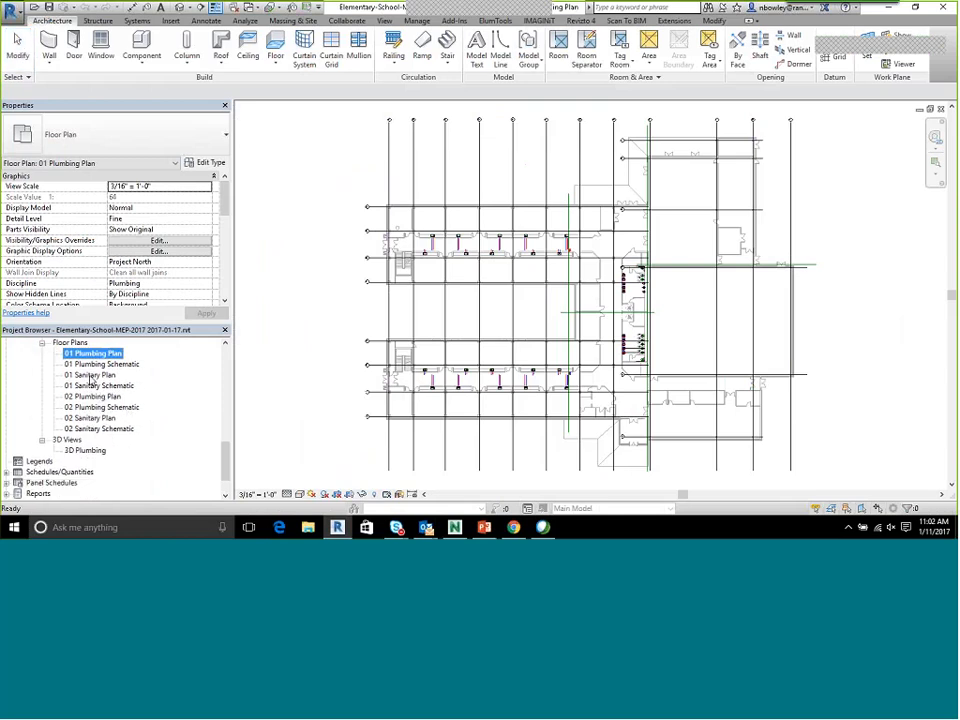
pyautogui.click(90, 375)
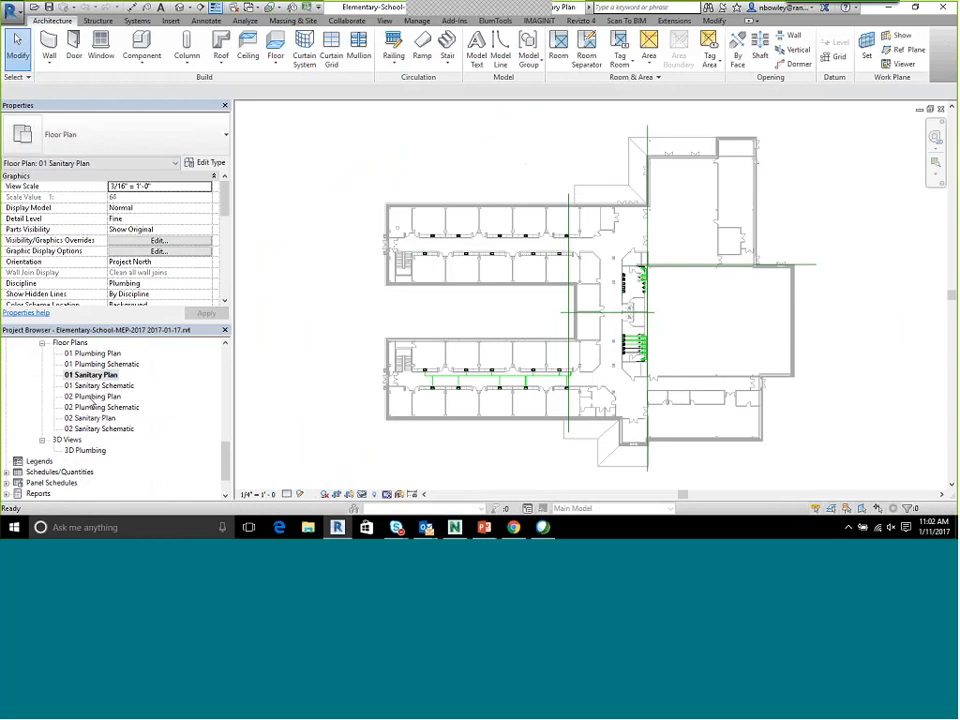
pyautogui.doubleClick(91, 397)
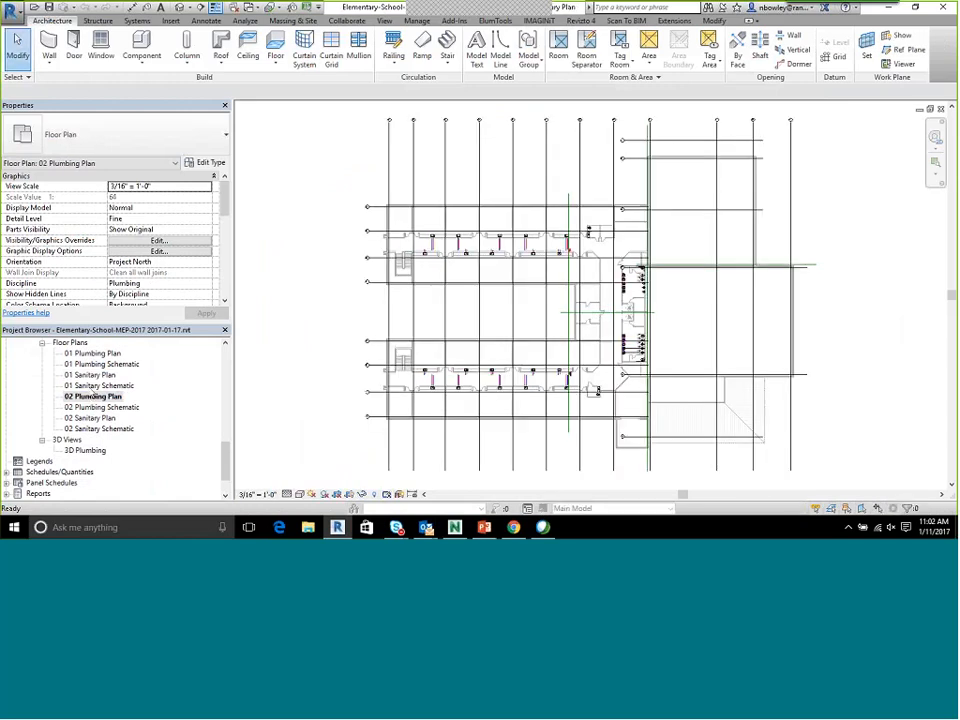
pyautogui.doubleClick(92, 375)
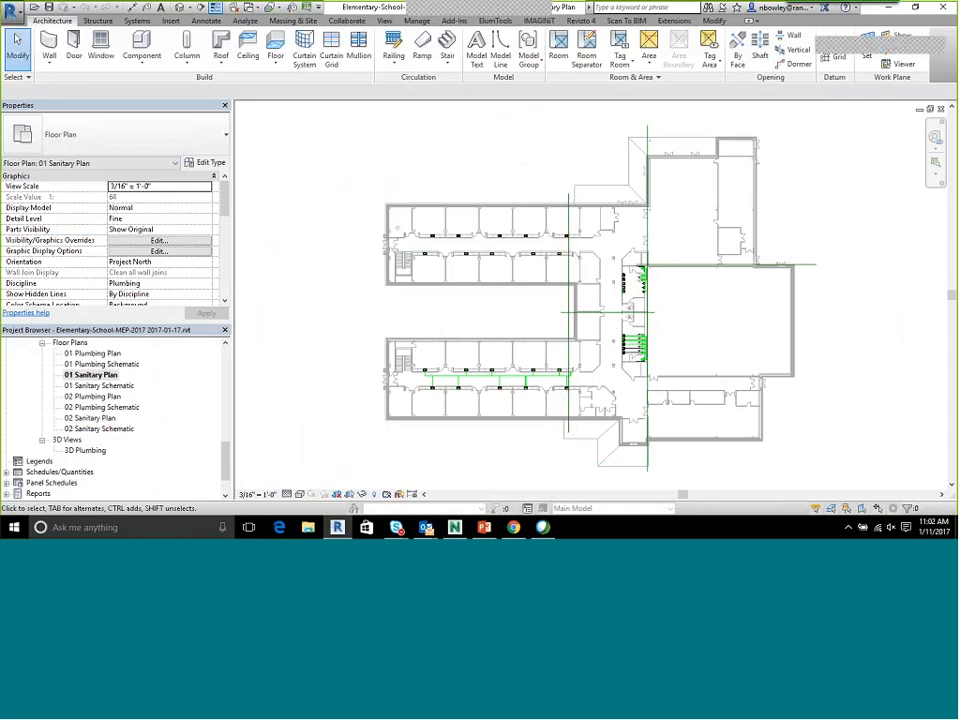
# Select the plumbing elements in the upper classroom wing and isolate them in 3D with a selection box
pyautogui.moveTo(363, 184); pyautogui.dragTo(598, 302)
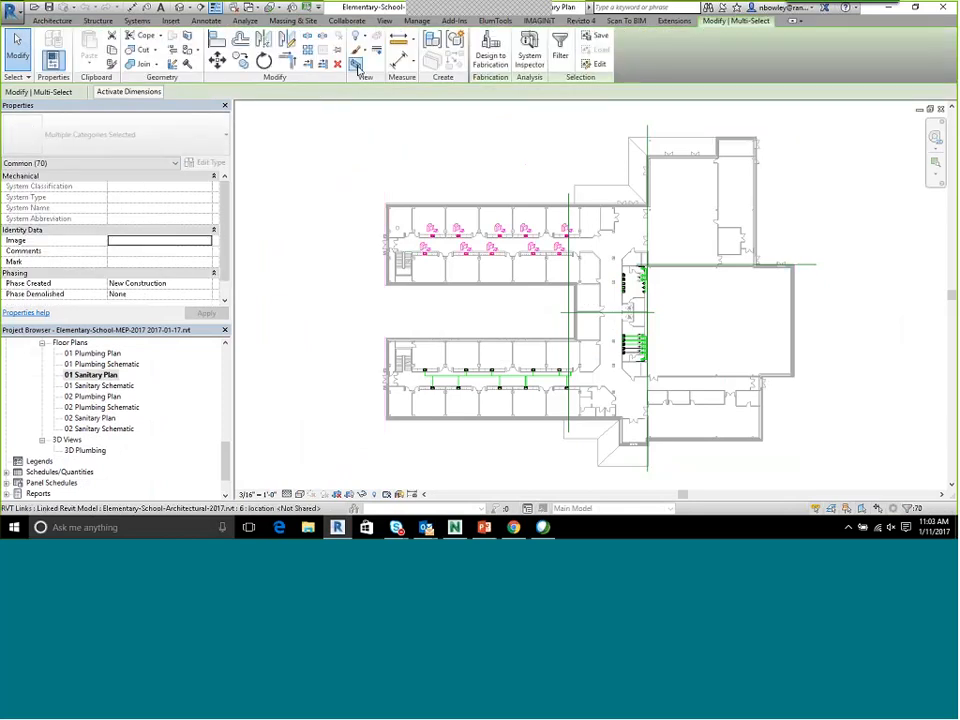
pyautogui.click(358, 67)
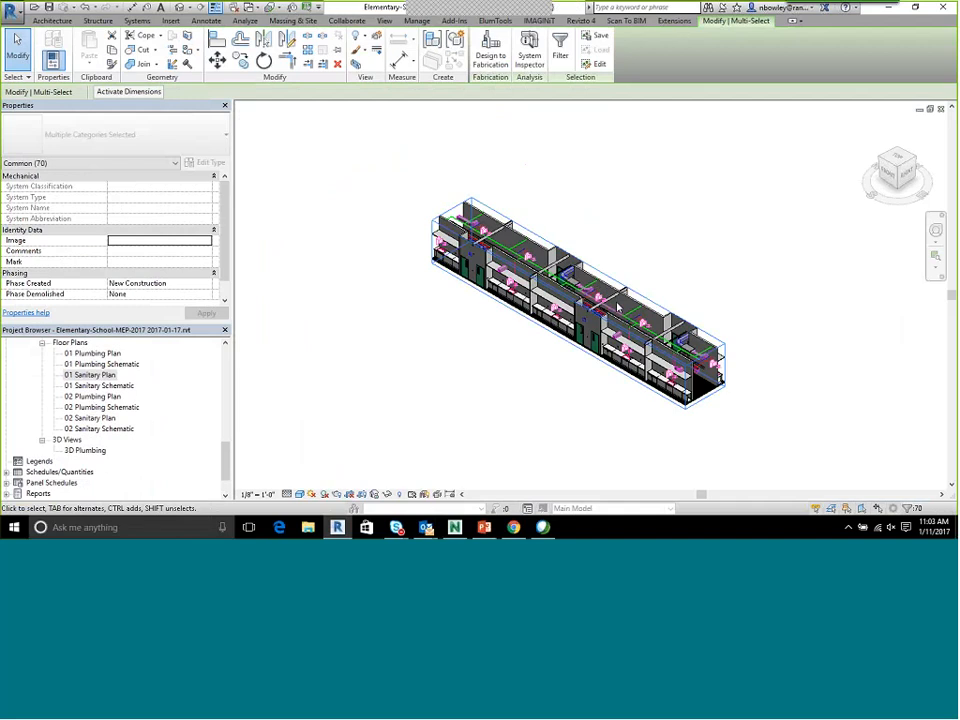
pyautogui.moveTo(709, 300)
pyautogui.keyDown('shift'); pyautogui.mouseDown(button='middle')
pyautogui.moveTo(690, 319)
pyautogui.moveTo(594, 309)
pyautogui.moveTo(697, 308)
pyautogui.mouseUp(button='middle'); pyautogui.keyUp('shift')
pyautogui.scroll(4, 388, 208)
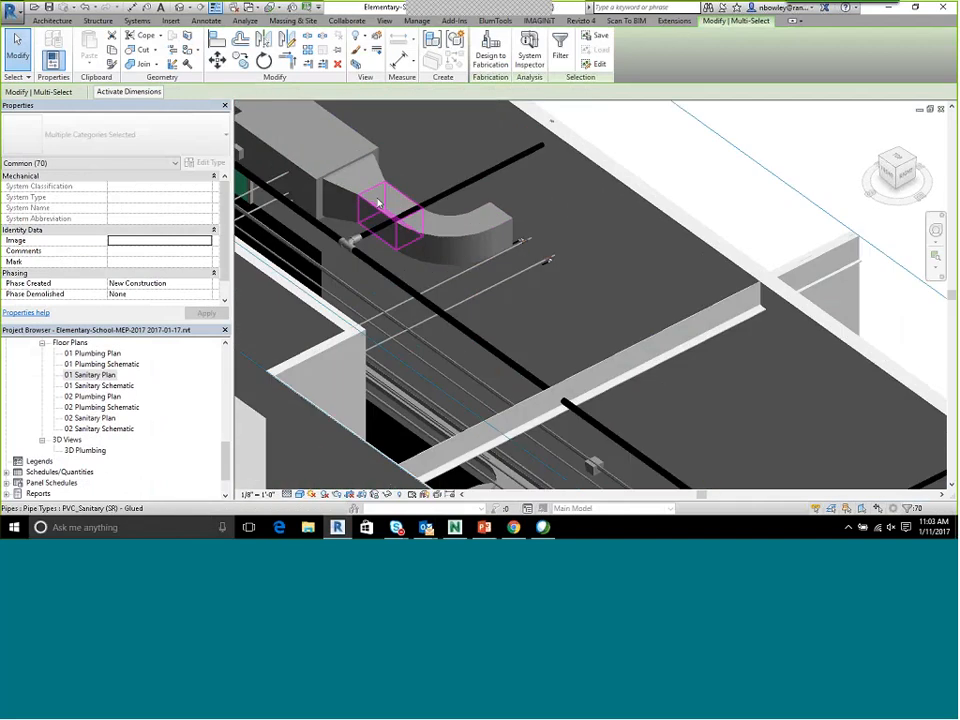
# Examine in 3D where the sanitary pipes meet the rectangular ducts and structure along the corridor
pyautogui.keyDown('shift'); pyautogui.moveTo(480, 281); pyautogui.dragTo(541, 322, button='middle'); pyautogui.keyUp('shift')
pyautogui.scroll(-4, 508, 286)
pyautogui.scroll(2, 476, 246)
pyautogui.scroll(3, 522, 281)
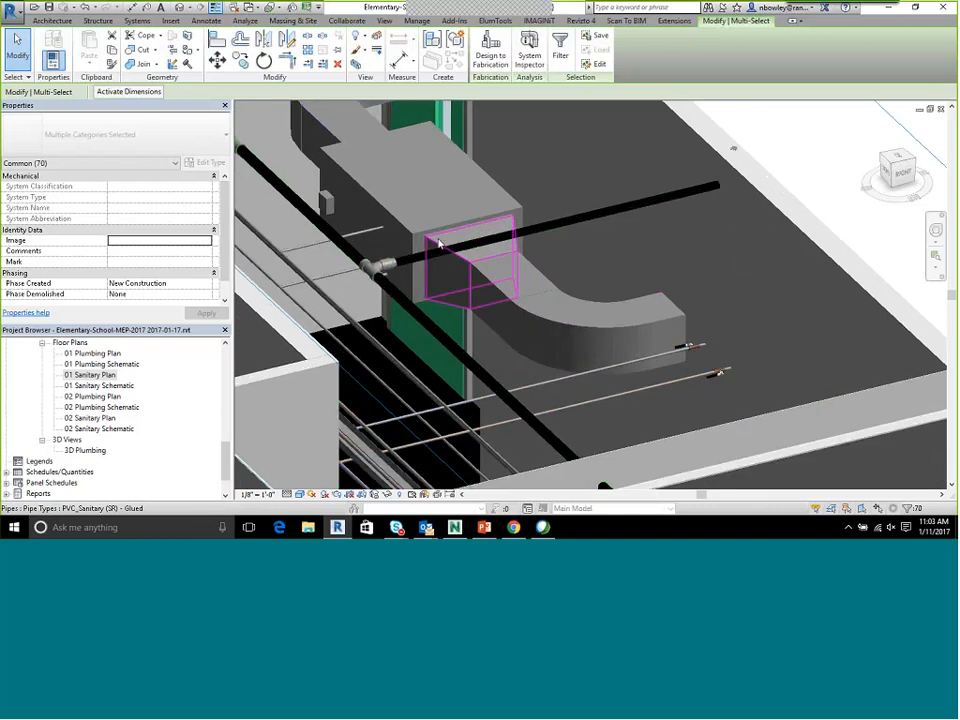
pyautogui.moveTo(517, 297)
pyautogui.keyDown('shift'); pyautogui.mouseDown(button='middle')
pyautogui.moveTo(574, 326)
pyautogui.moveTo(583, 315)
pyautogui.moveTo(553, 328)
pyautogui.moveTo(497, 328)
pyautogui.moveTo(480, 343)
pyautogui.moveTo(533, 334)
pyautogui.moveTo(516, 343)
pyautogui.moveTo(531, 294)
pyautogui.mouseUp(button='middle'); pyautogui.keyUp('shift')
pyautogui.scroll(-4, 531, 281)
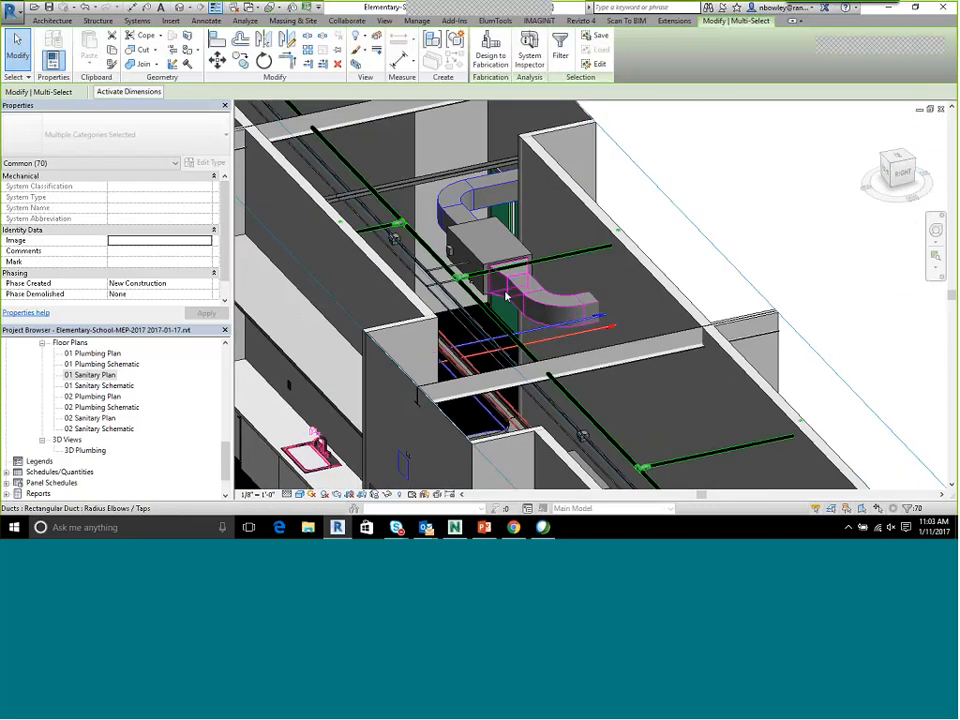
pyautogui.scroll(-4, 545, 299)
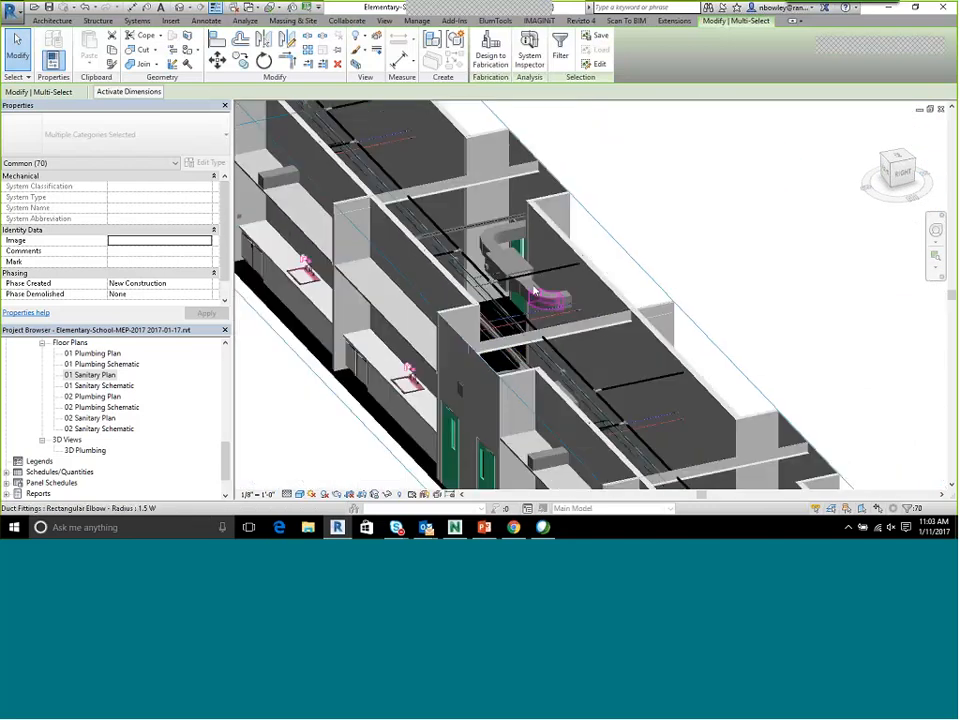
pyautogui.scroll(-3, 611, 260)
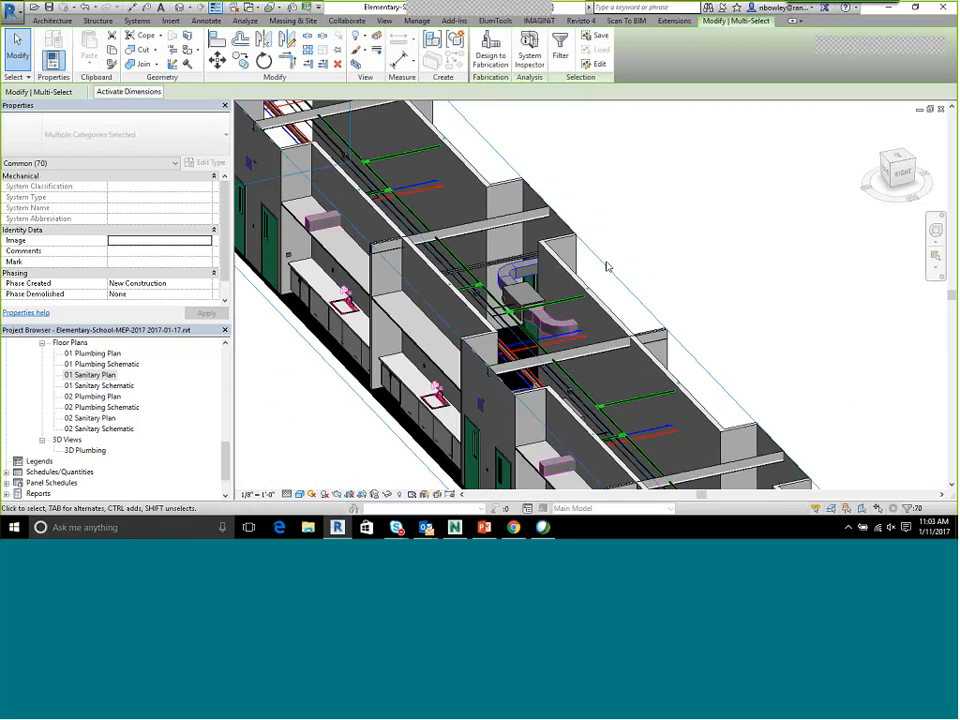
pyautogui.click(609, 268)
pyautogui.moveTo(609, 313); pyautogui.dragTo(688, 293)
# Close the 3D view and reapply a selection box to the upper classroom wing from the 01 Sanitary Plan
pyautogui.click(941, 109)
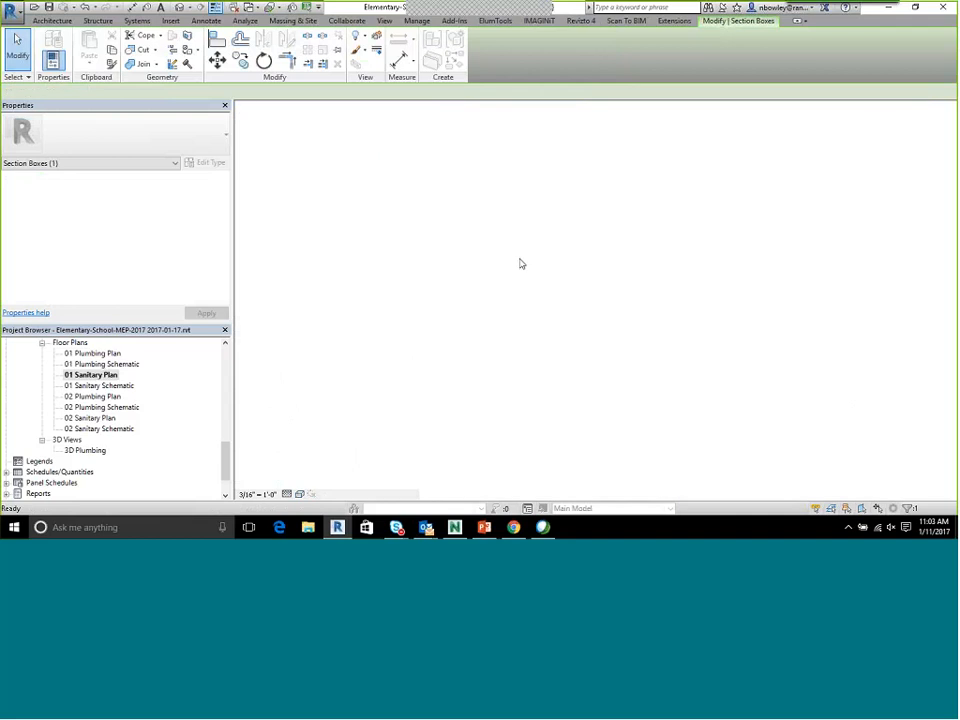
pyautogui.moveTo(330, 300); pyautogui.dragTo(588, 127)
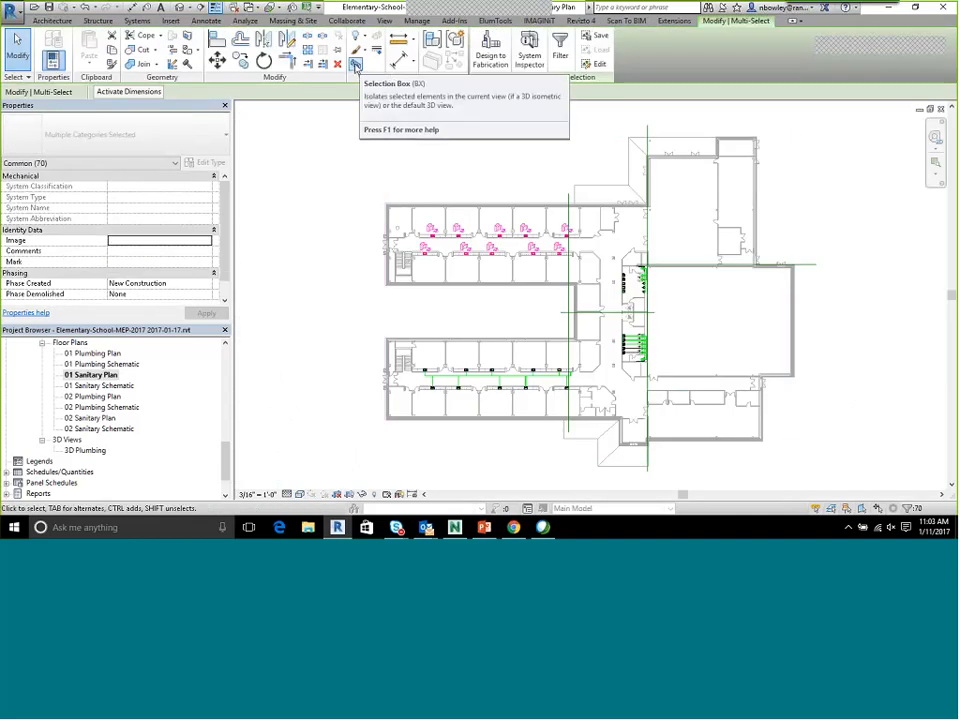
pyautogui.click(356, 66)
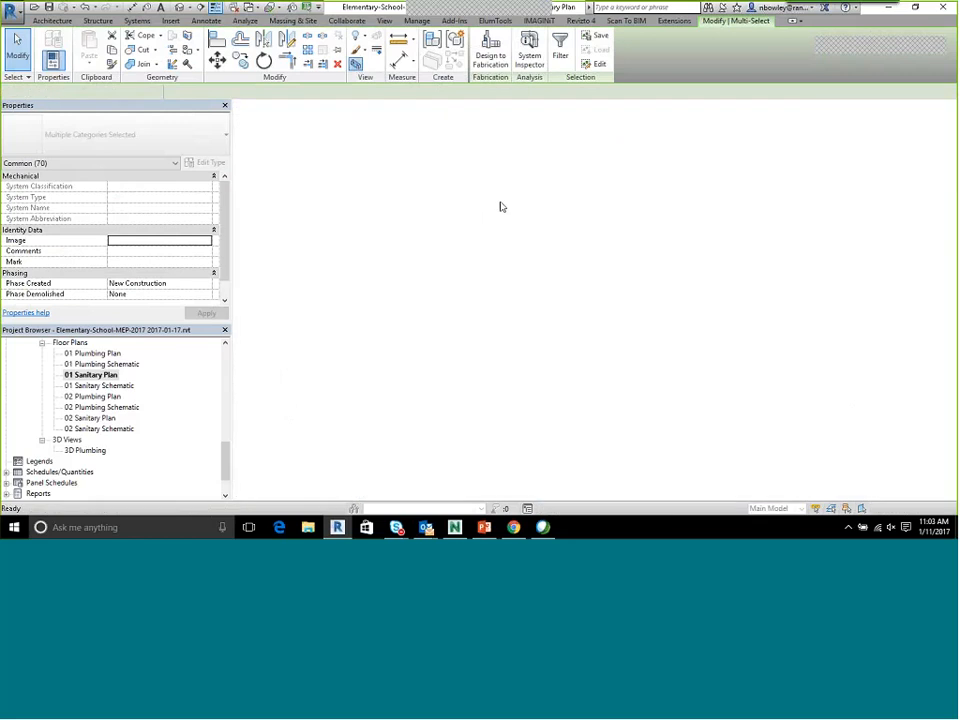
pyautogui.scroll(12, 580, 275)
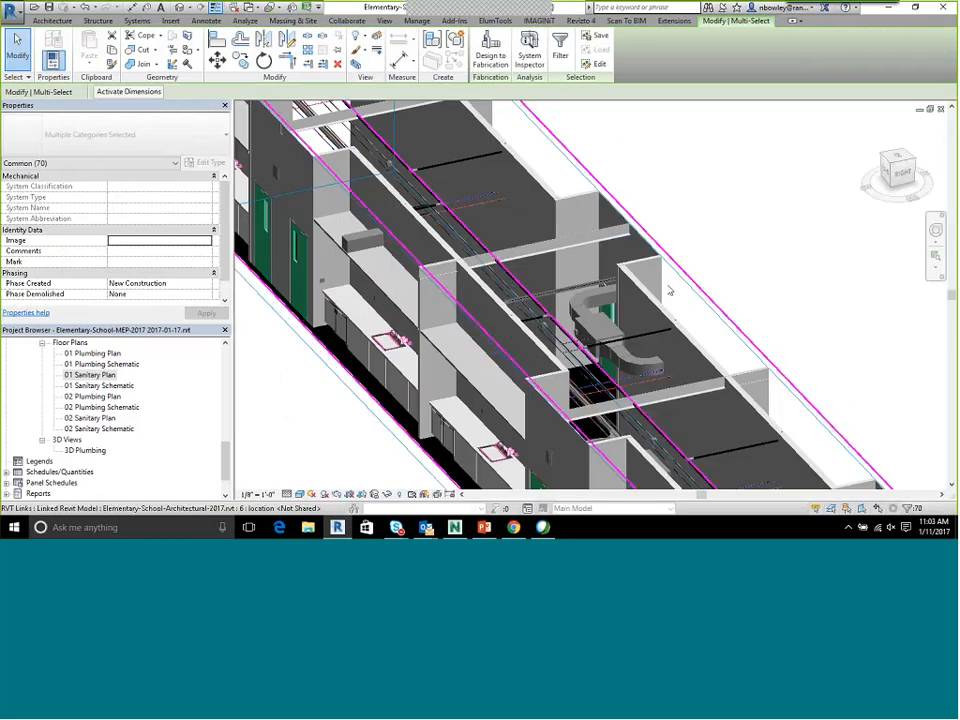
pyautogui.keyDown('shift'); pyautogui.moveTo(692, 276); pyautogui.dragTo(560, 284, button='middle'); pyautogui.keyUp('shift')
# Tile the open views and close the 3D view, the 01 Sanitary Plan and the 01 Plumbing Plan
pyautogui.press('w')
pyautogui.press('t')
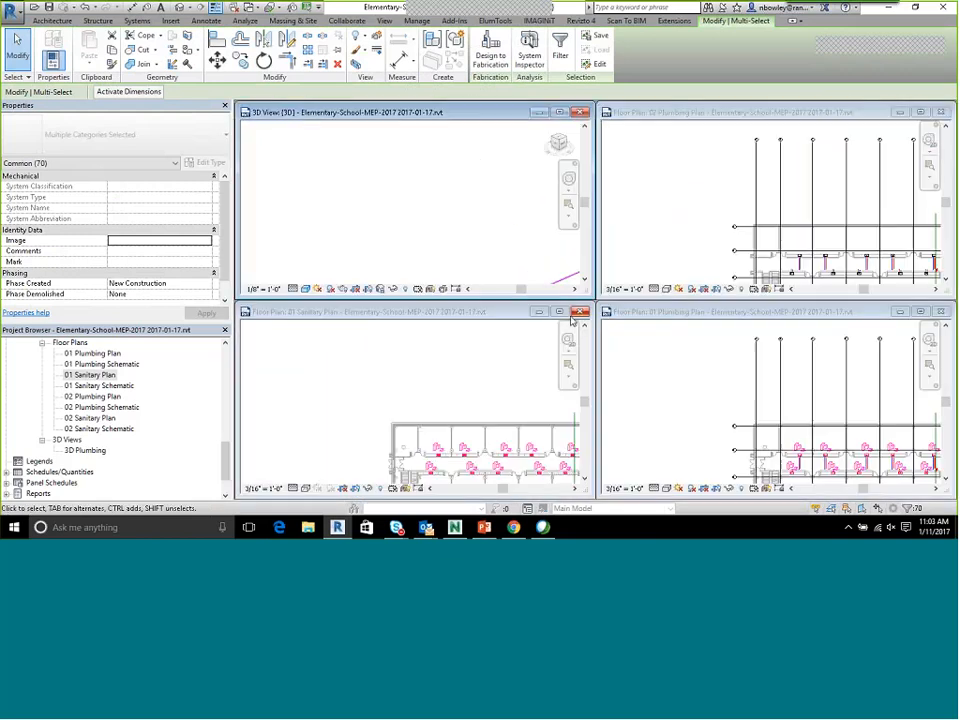
pyautogui.click(579, 312)
pyautogui.click(581, 112)
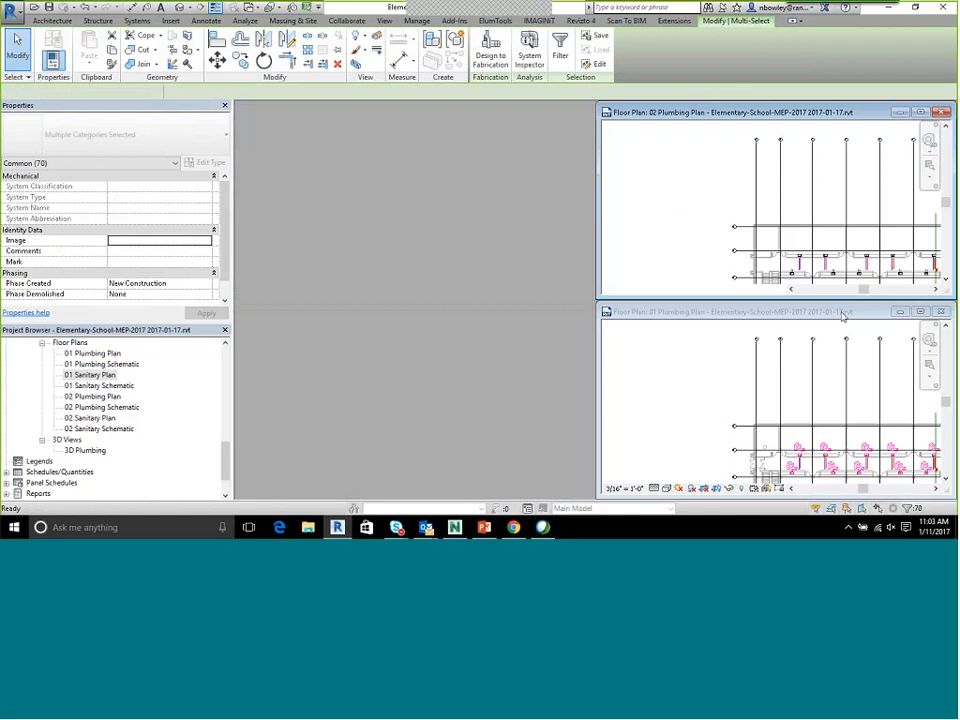
pyautogui.click(940, 312)
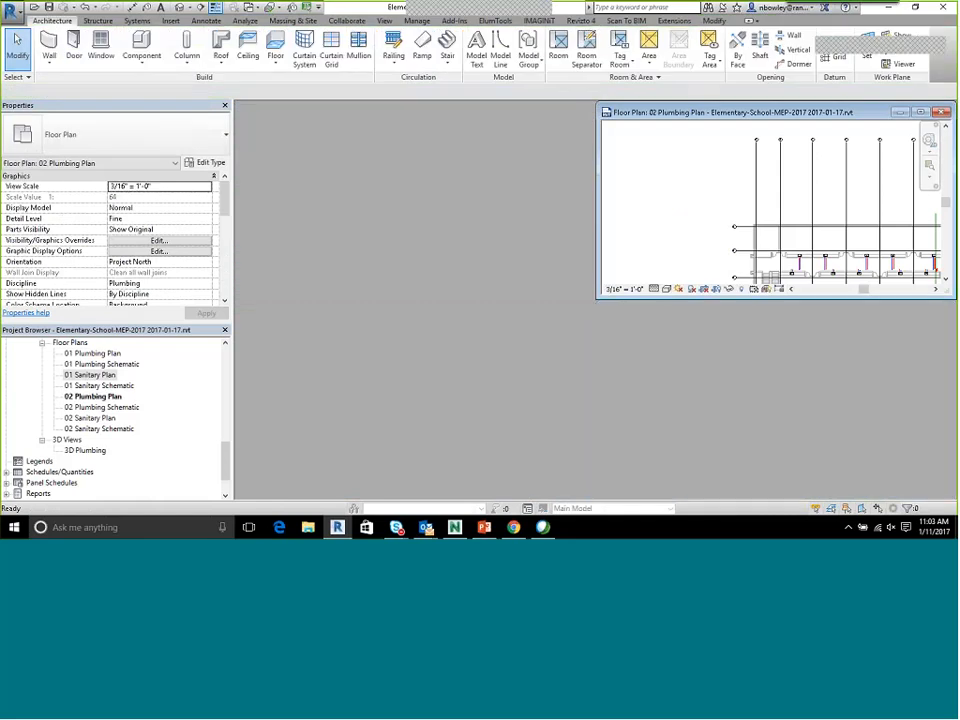
# Isolate the upper wing's plumbing elements from the 01 Sanitary Plan in a 3D selection box, leaving only the 3D view maximized
pyautogui.doubleClick(97, 376)
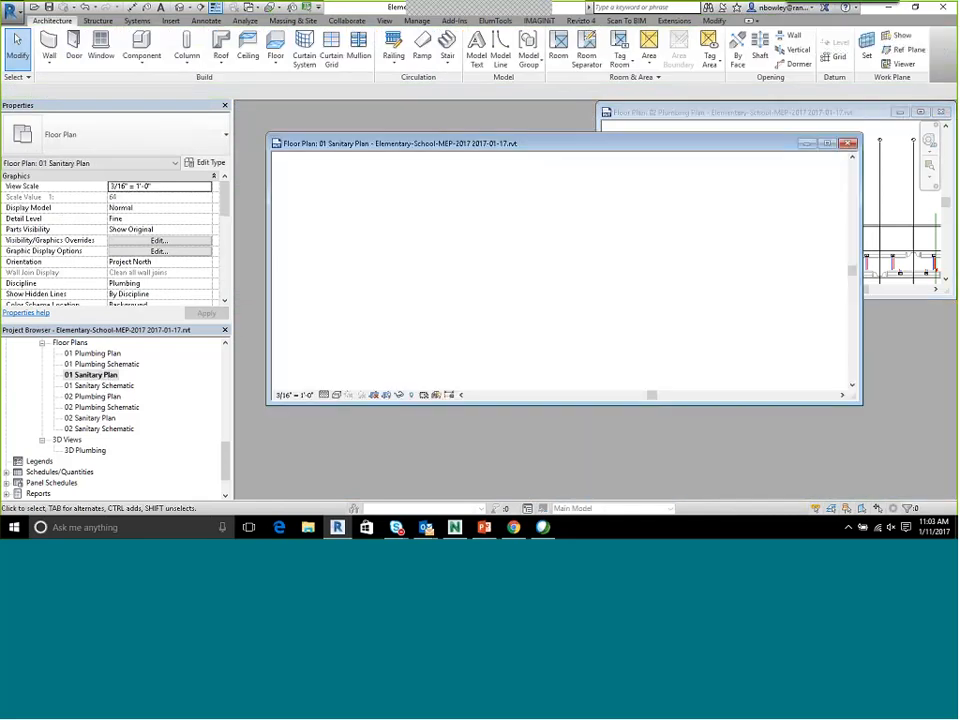
pyautogui.moveTo(615, 321); pyautogui.dragTo(644, 332)
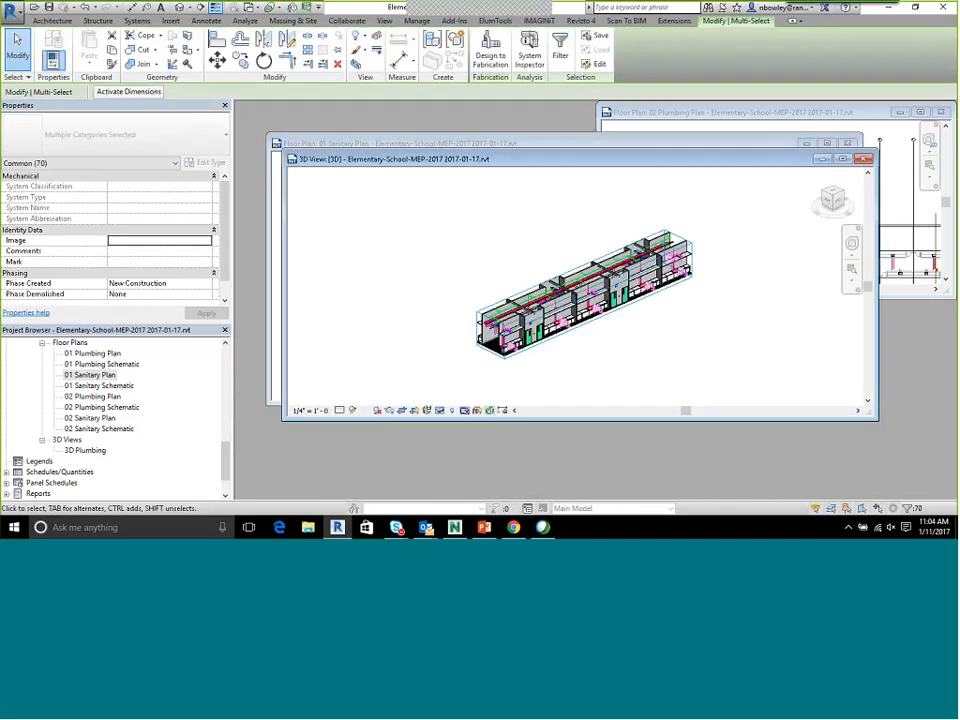
pyautogui.click(941, 112)
pyautogui.click(853, 141)
pyautogui.click(843, 159)
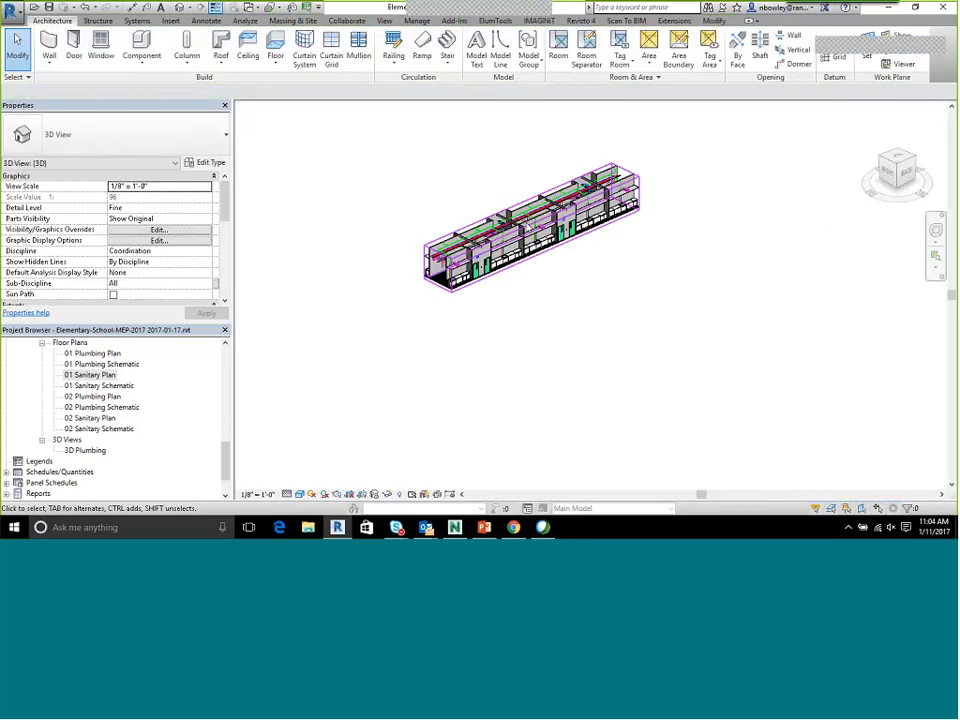
# Select the whole connected sanitary pipe network above the corridor and inspect its extent in the 3D view
pyautogui.scroll(4, 456, 243)
pyautogui.scroll(2, 523, 231)
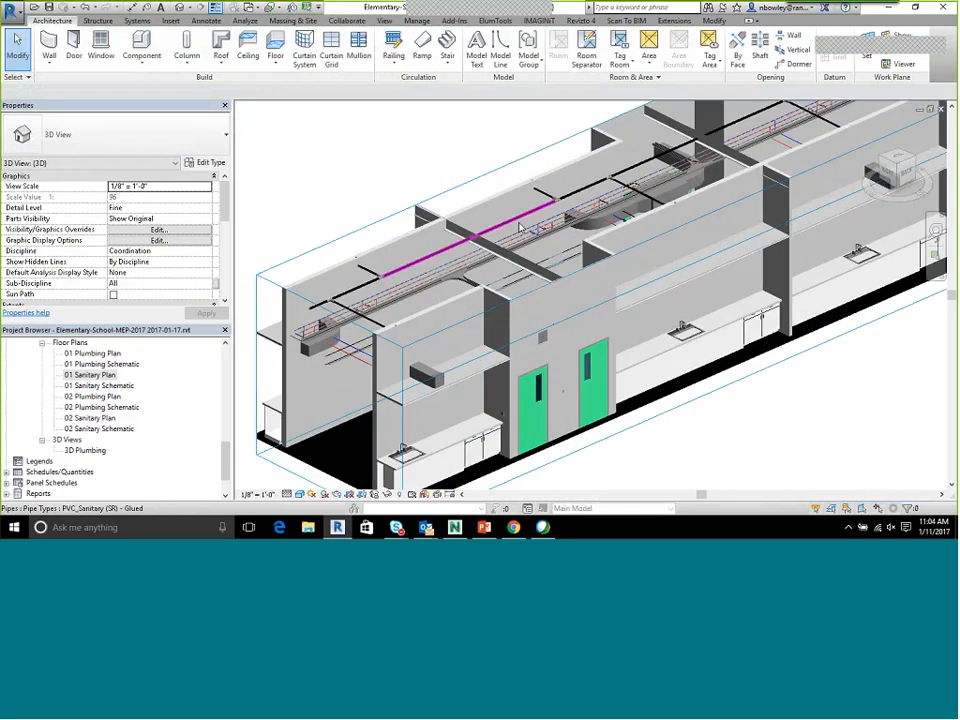
pyautogui.press('Tab')
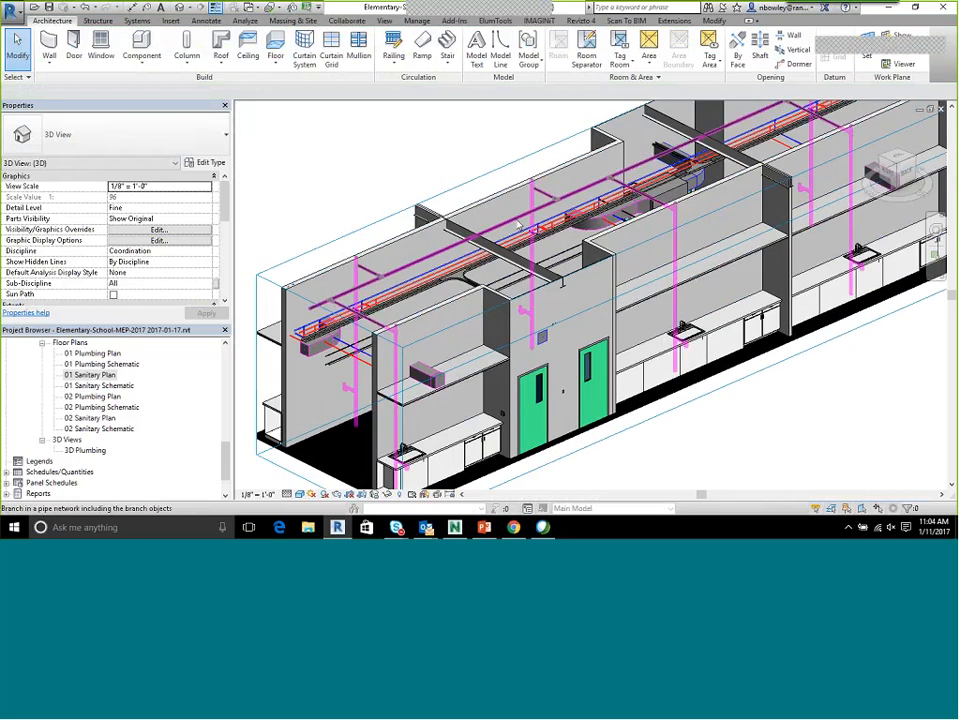
pyautogui.click(555, 237)
pyautogui.scroll(-2, 680, 226)
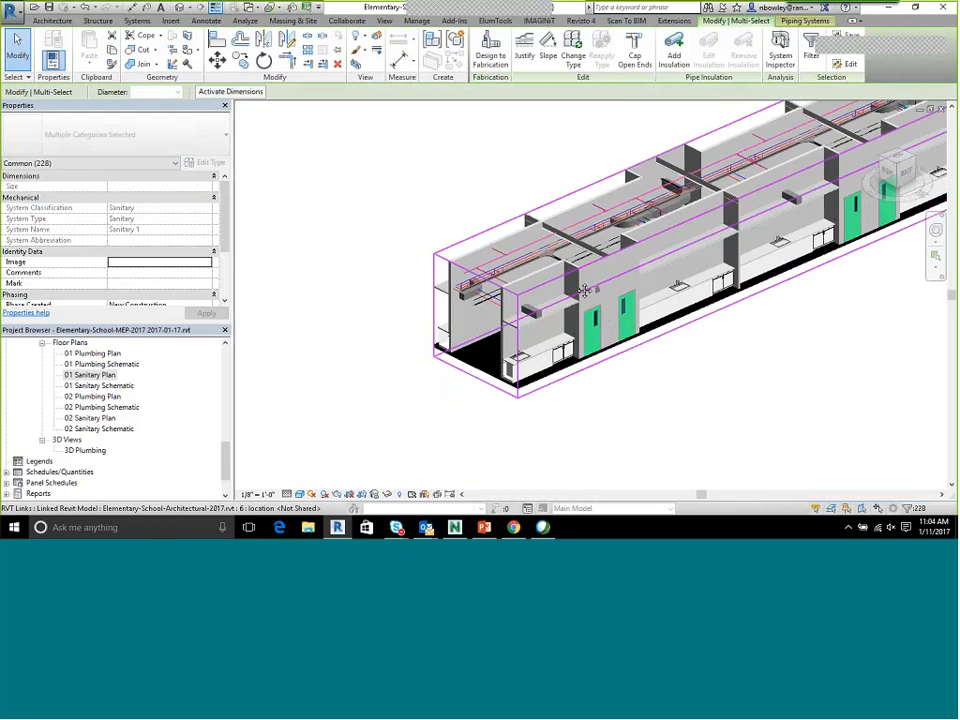
pyautogui.moveTo(677, 234); pyautogui.dragTo(527, 316, button='middle')
pyautogui.moveTo(764, 255); pyautogui.dragTo(712, 290, button='middle')
pyautogui.scroll(-3, 448, 291)
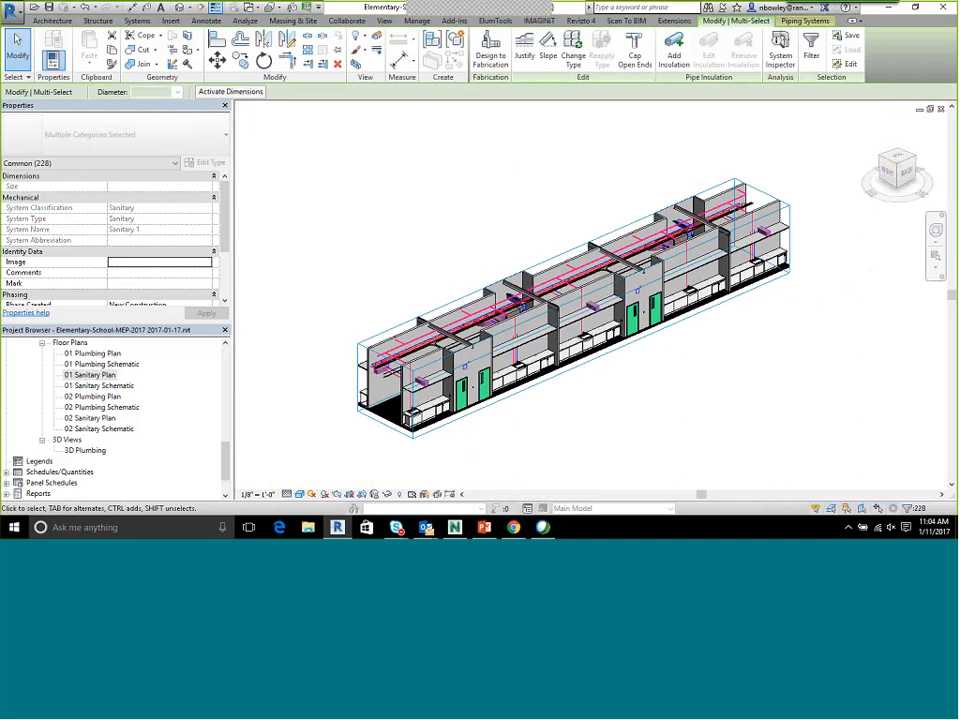
# Widen the section box on both long sides to include the adjacent classrooms
pyautogui.click(792, 218)
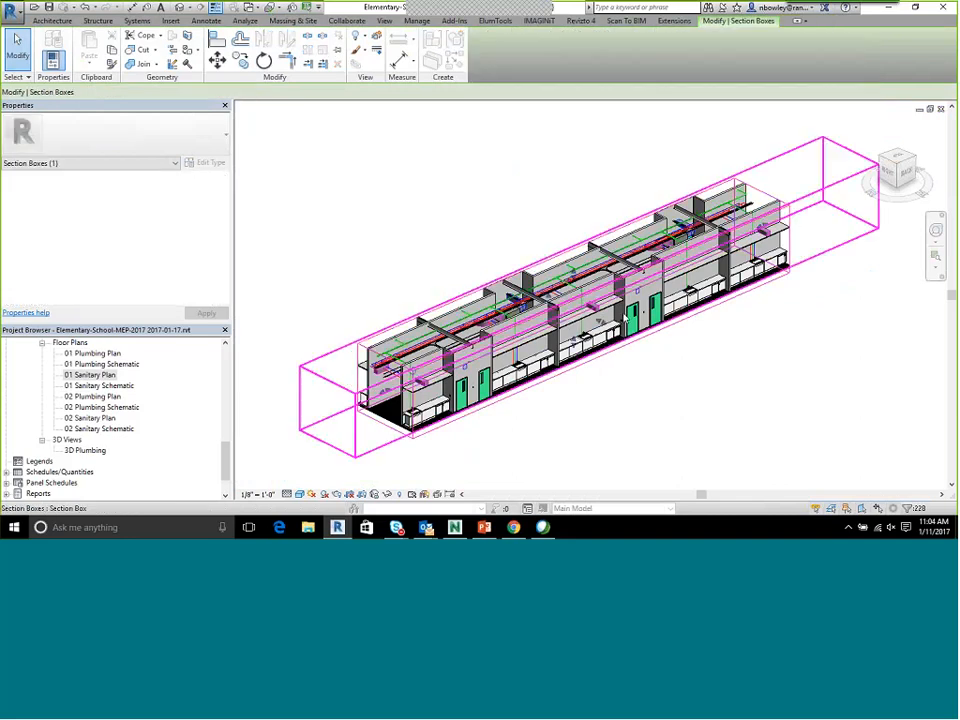
pyautogui.moveTo(617, 331); pyautogui.dragTo(618, 331)
pyautogui.moveTo(547, 296); pyautogui.dragTo(460, 261)
# Reselect the entire sanitary pipe network within the widened section box
pyautogui.scroll(5, 470, 290)
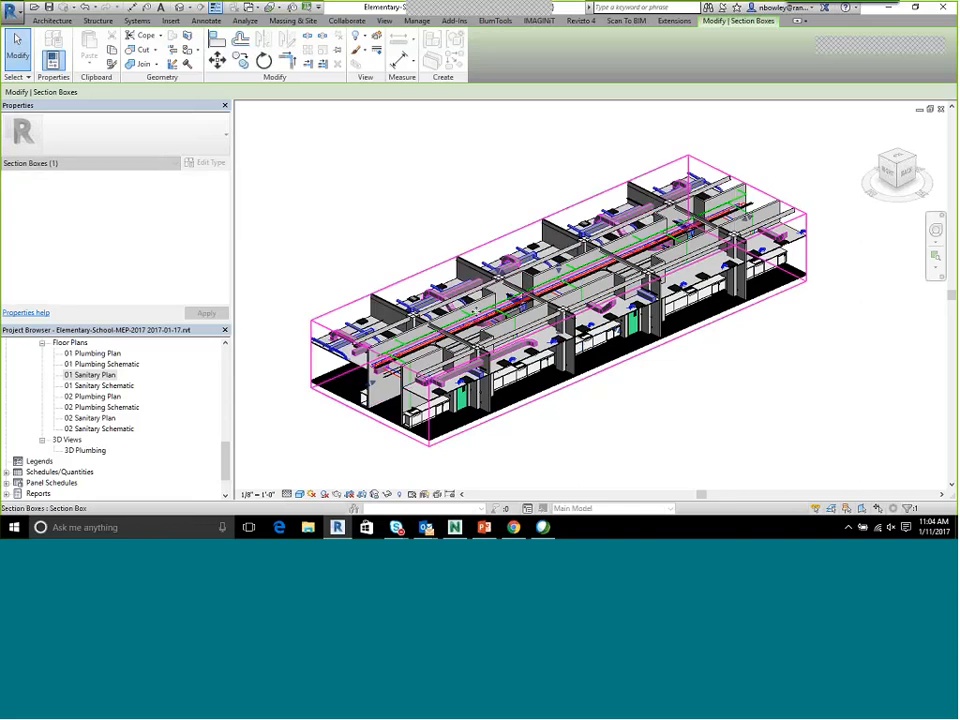
pyautogui.press('Escape')
pyautogui.press('Tab')
pyautogui.click(481, 313)
pyautogui.scroll(-5, 481, 314)
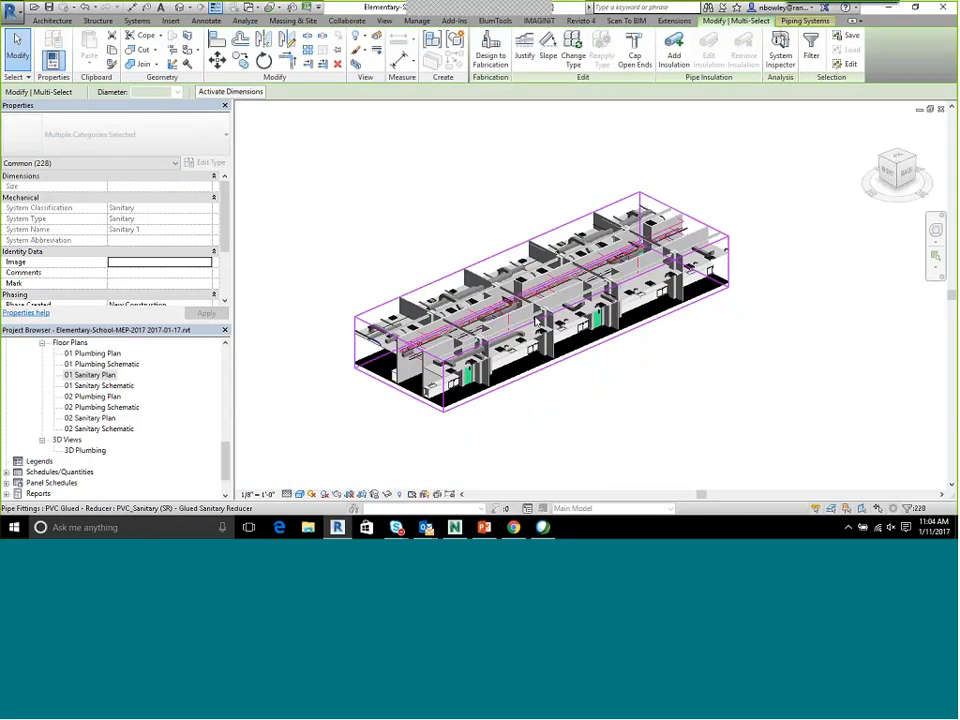
pyautogui.keyDown('shift'); pyautogui.moveTo(638, 363); pyautogui.dragTo(634, 378, button='middle'); pyautogui.keyUp('shift')
pyautogui.scroll(6, 564, 264)
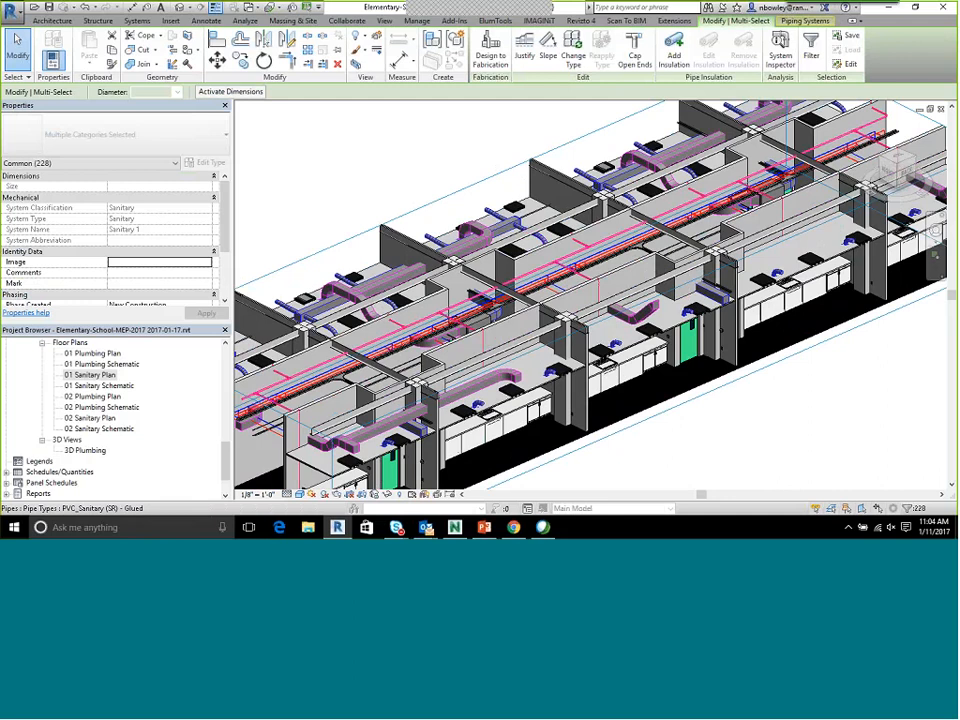
# Start an interference check of the current selection against Elementary-School-Structure-2017.rvt, including Structural Columns and Structural Framing
pyautogui.click(347, 21)
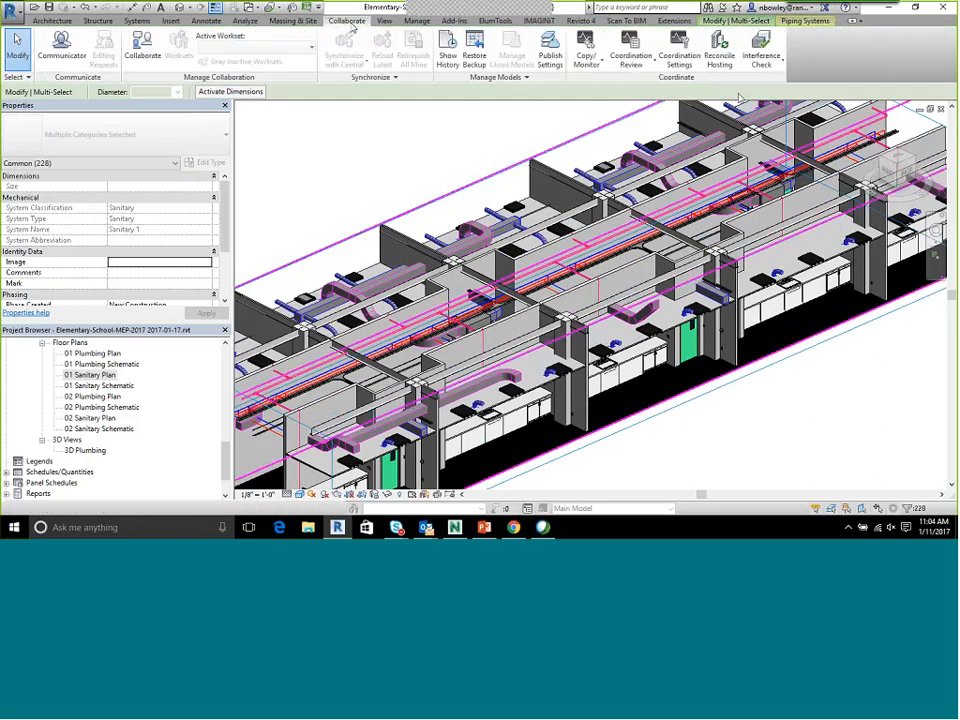
pyautogui.click(761, 58)
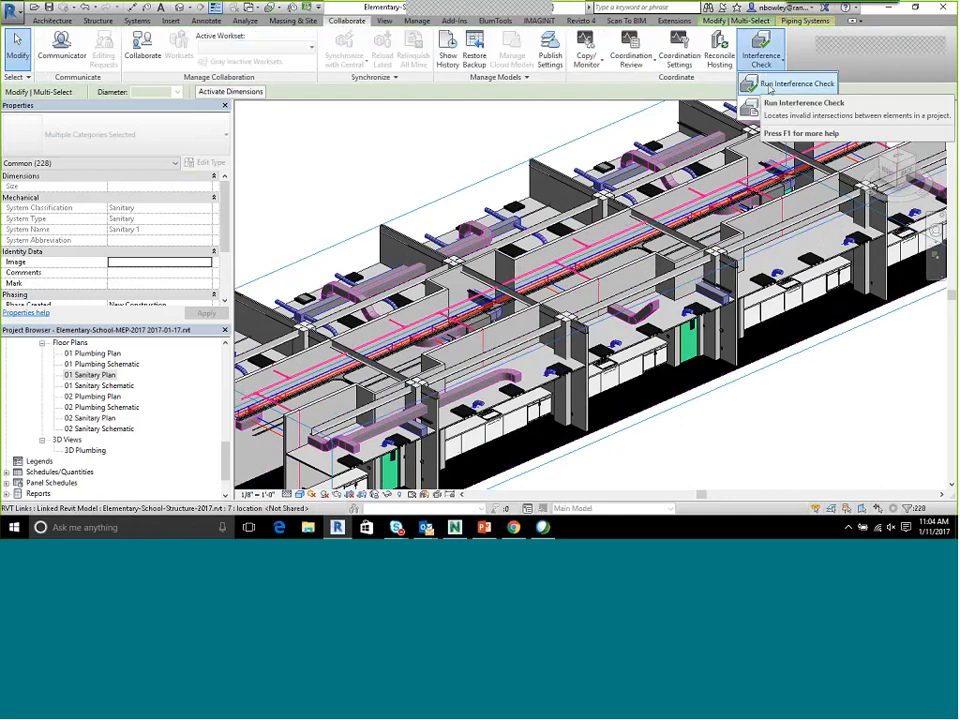
pyautogui.click(769, 86)
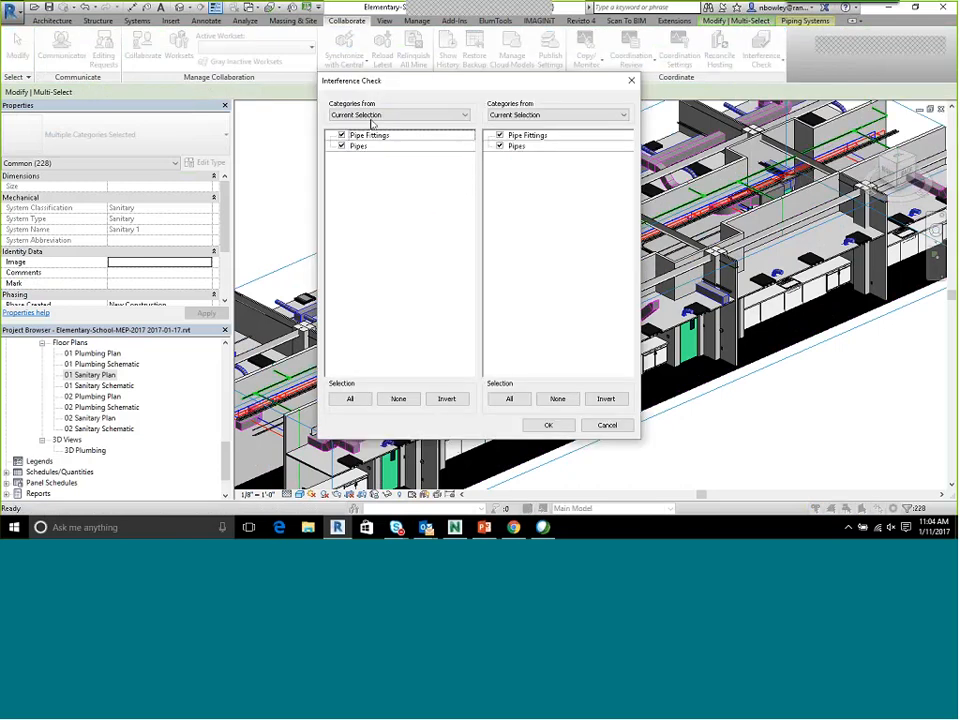
pyautogui.click(372, 116)
pyautogui.click(366, 117)
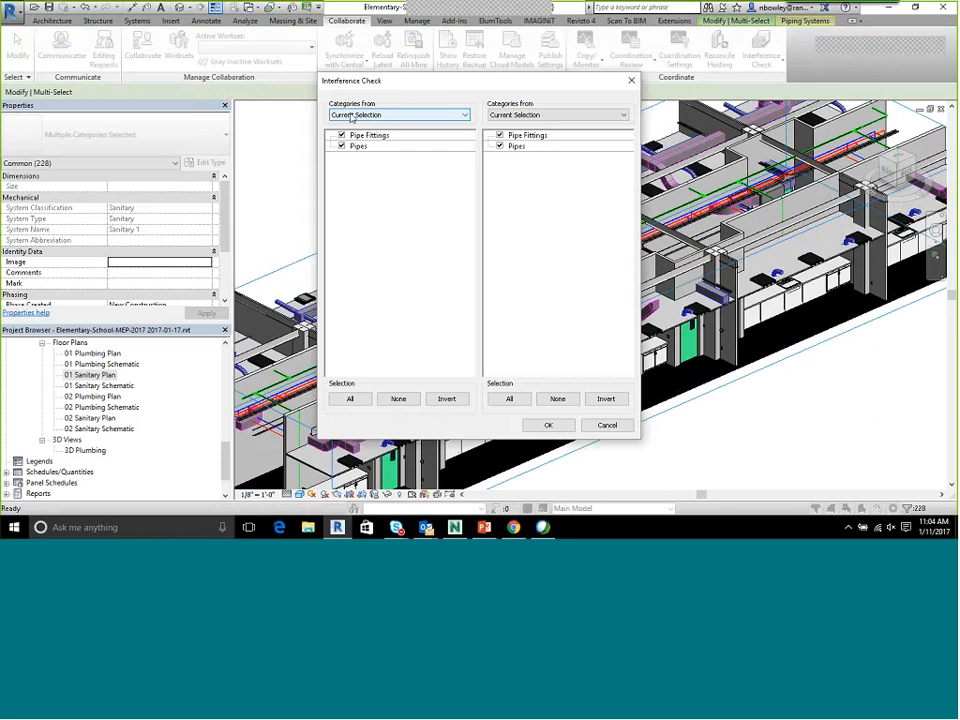
pyautogui.click(551, 116)
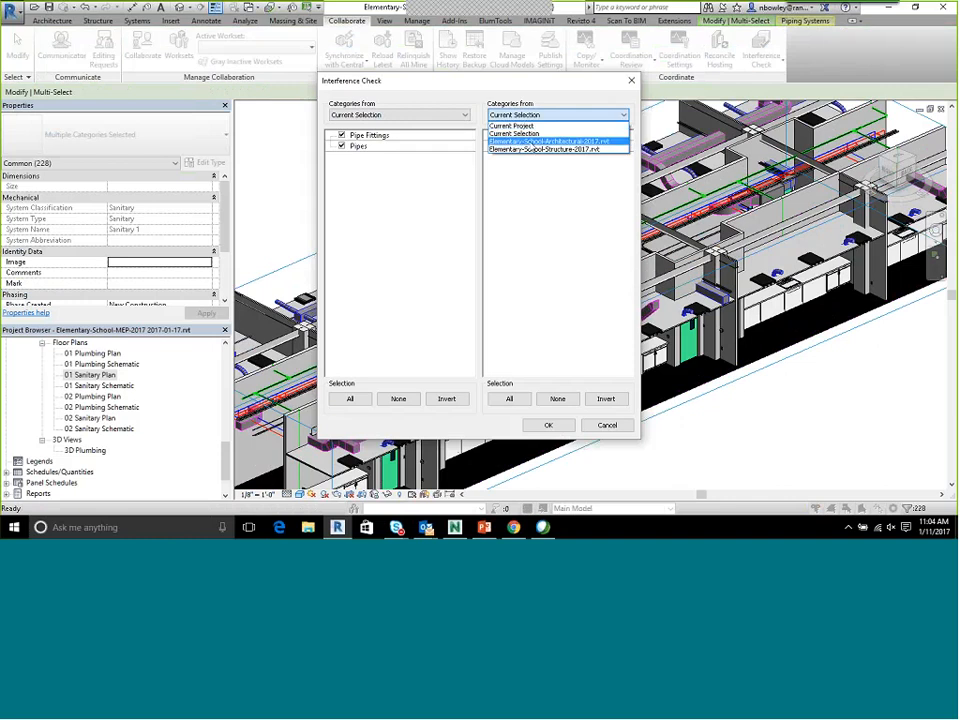
pyautogui.click(540, 149)
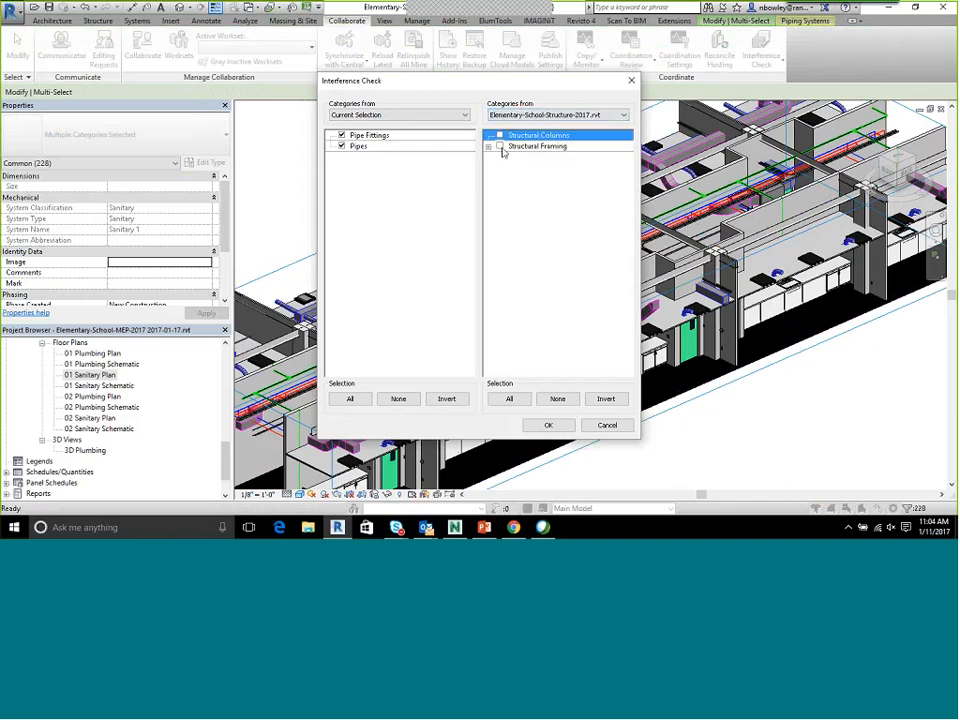
pyautogui.click(500, 146)
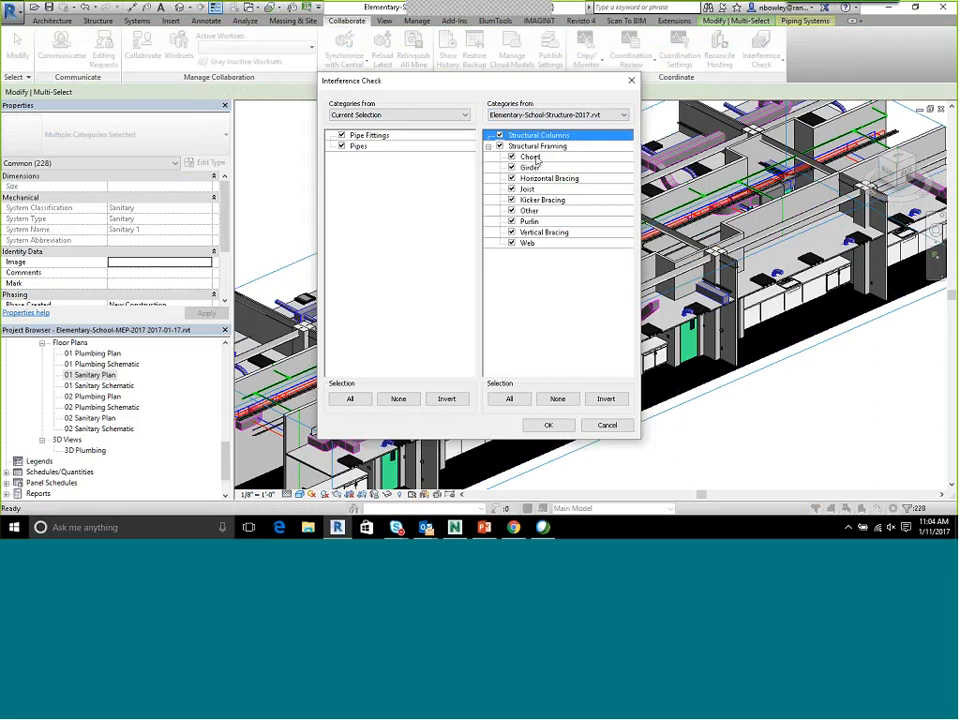
# Examine which categories Elementary-School-Architectural-2017.rvt offers for the interference check
pyautogui.click(533, 115)
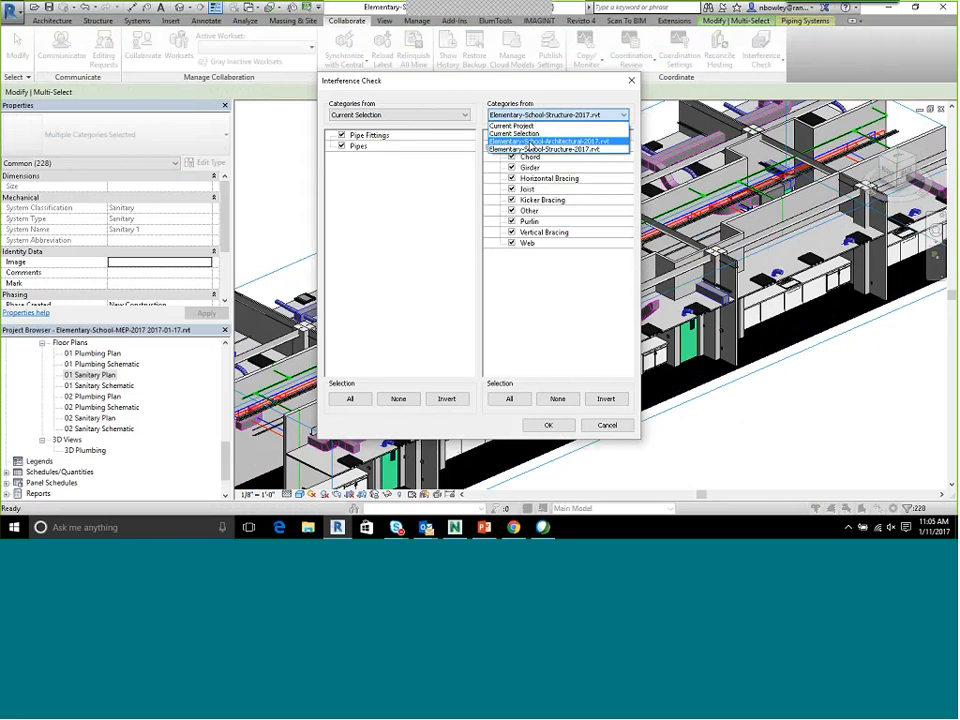
pyautogui.click(531, 141)
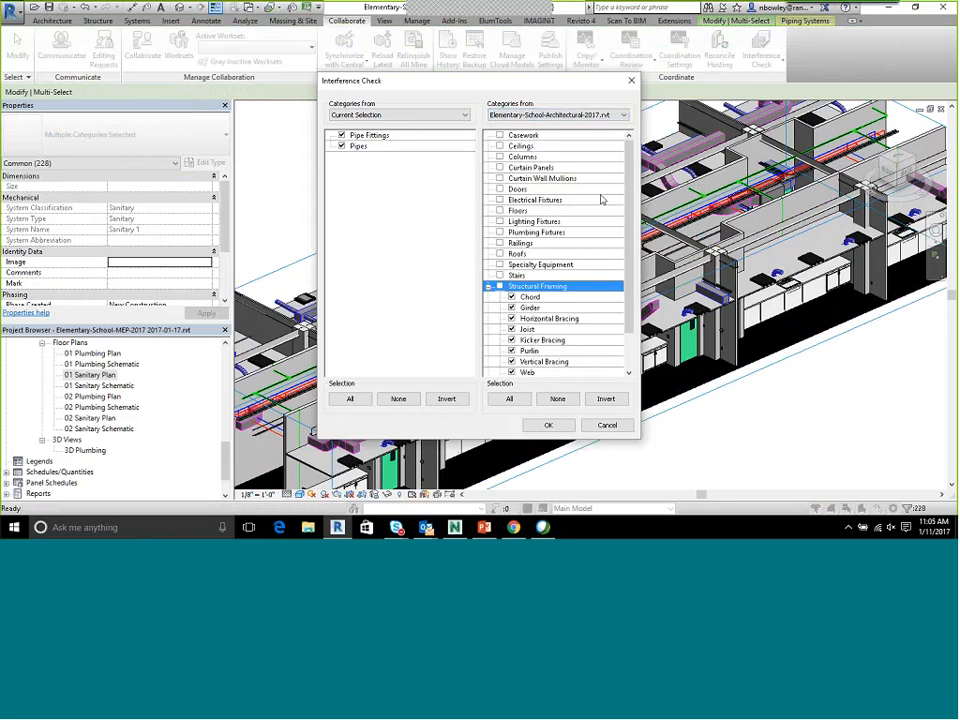
pyautogui.scroll(-2, 568, 265)
pyautogui.scroll(2, 545, 272)
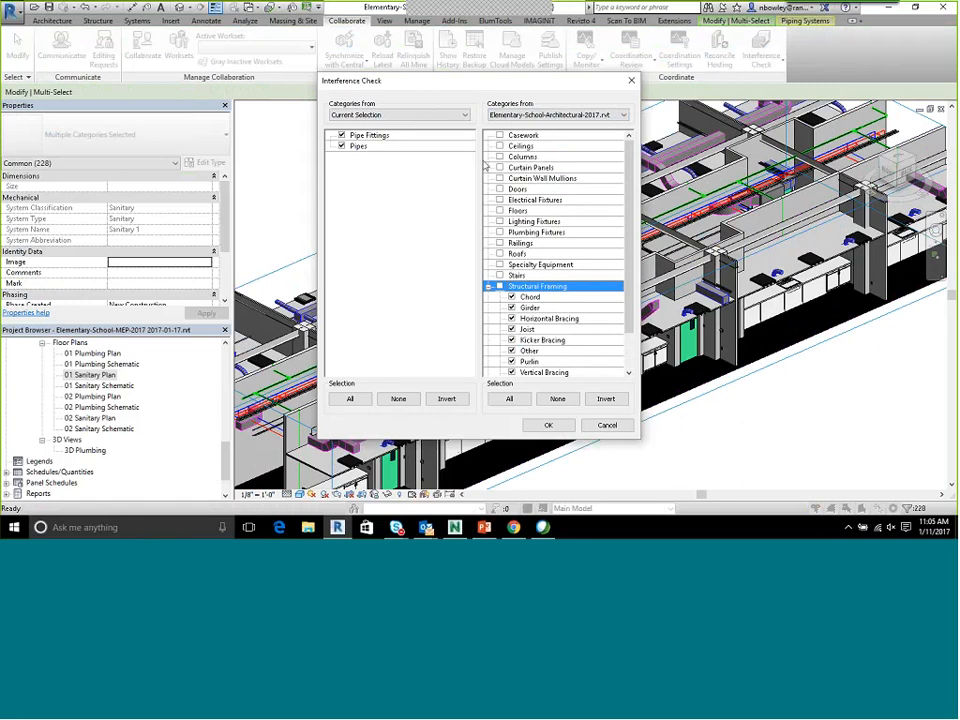
# Run the check of the selected pipes and fittings against Structural Columns and Structural Framing in Elementary-School-Structure-2017.rvt
pyautogui.click(555, 114)
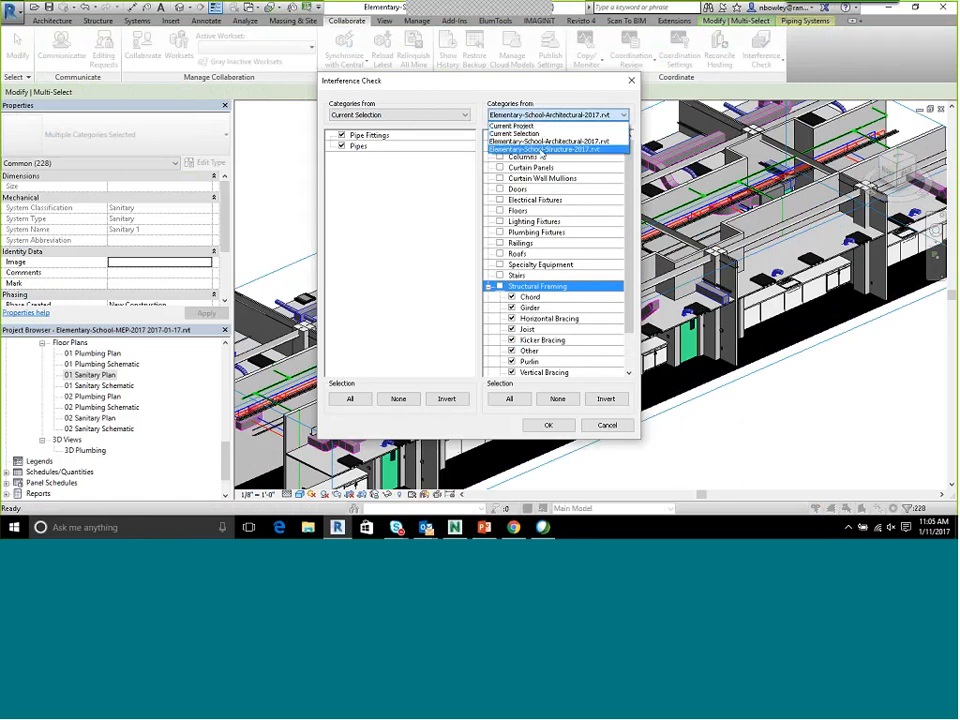
pyautogui.click(513, 150)
pyautogui.click(499, 146)
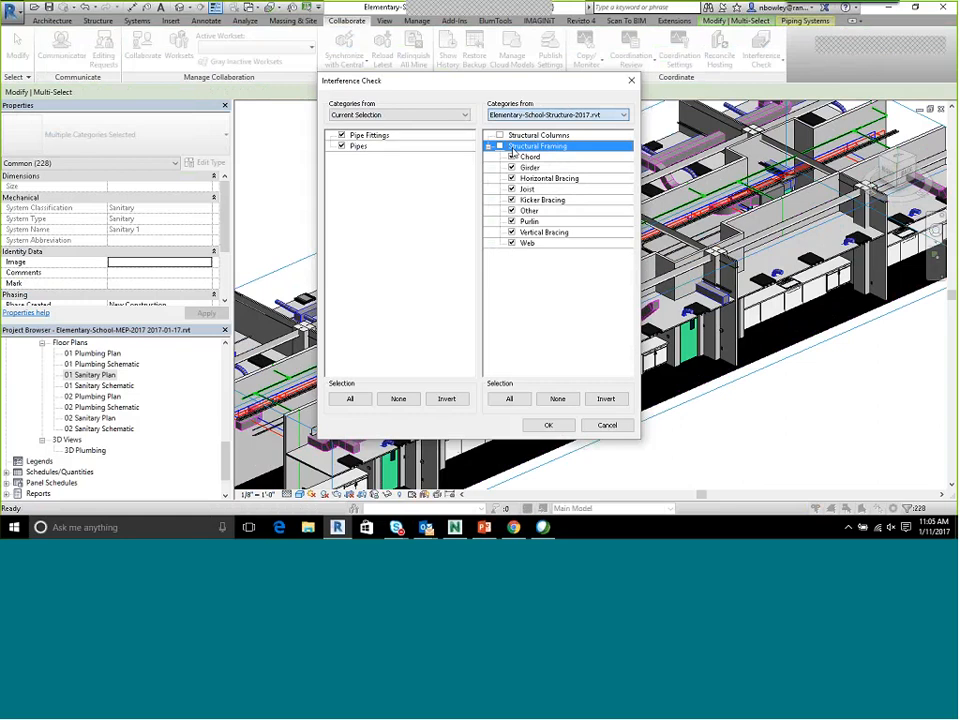
pyautogui.click(499, 135)
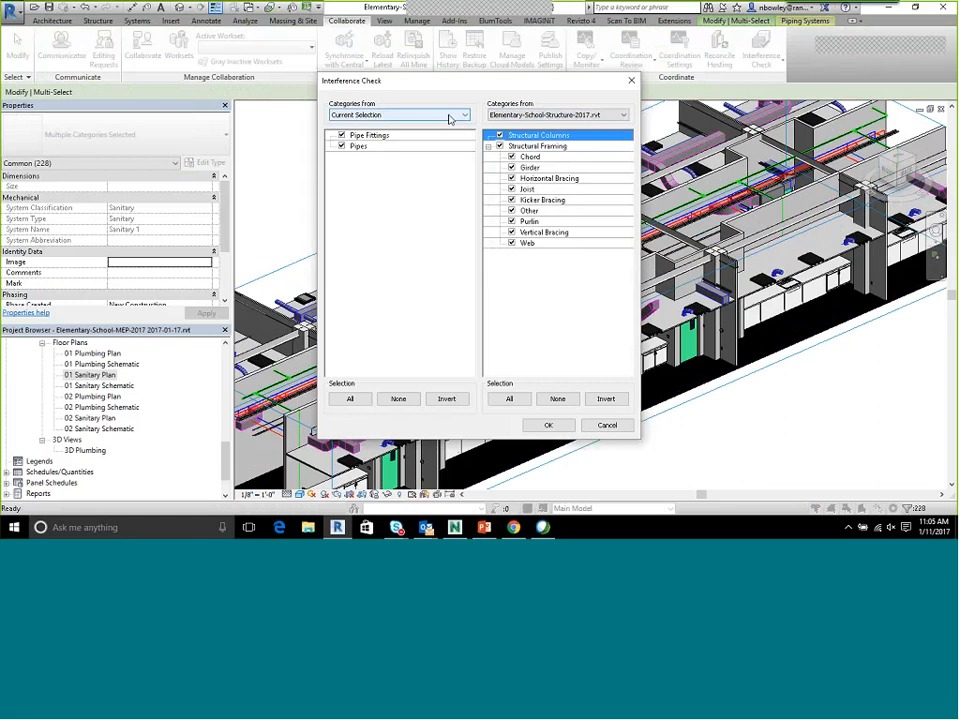
pyautogui.click(548, 428)
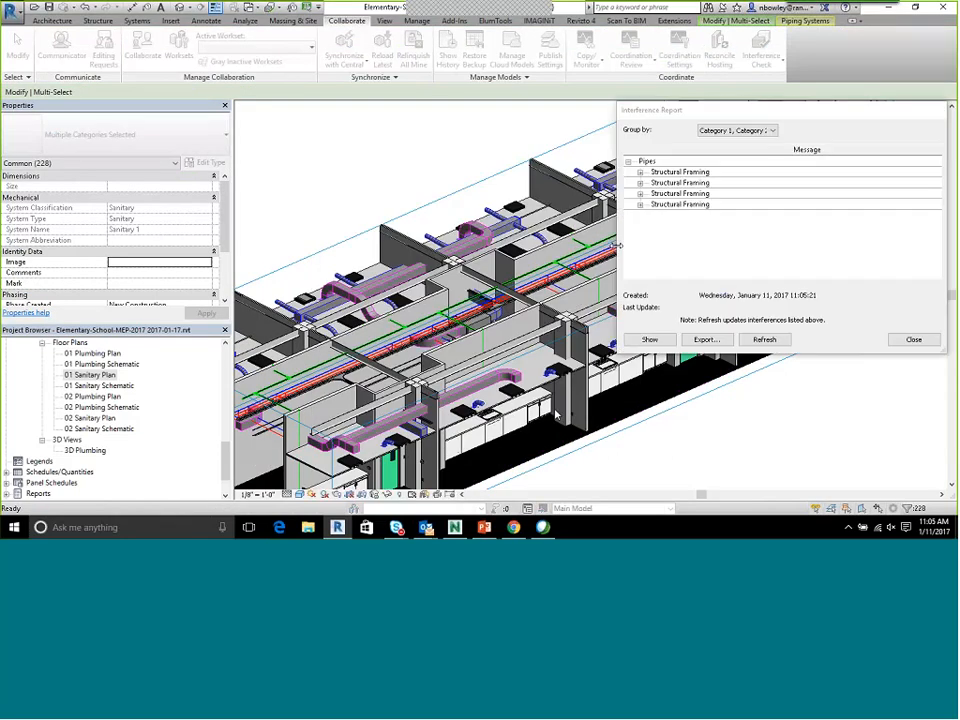
# Examine the elements in the first reported Structural Framing clash and locate it in the 3D view
pyautogui.click(647, 172)
pyautogui.click(641, 173)
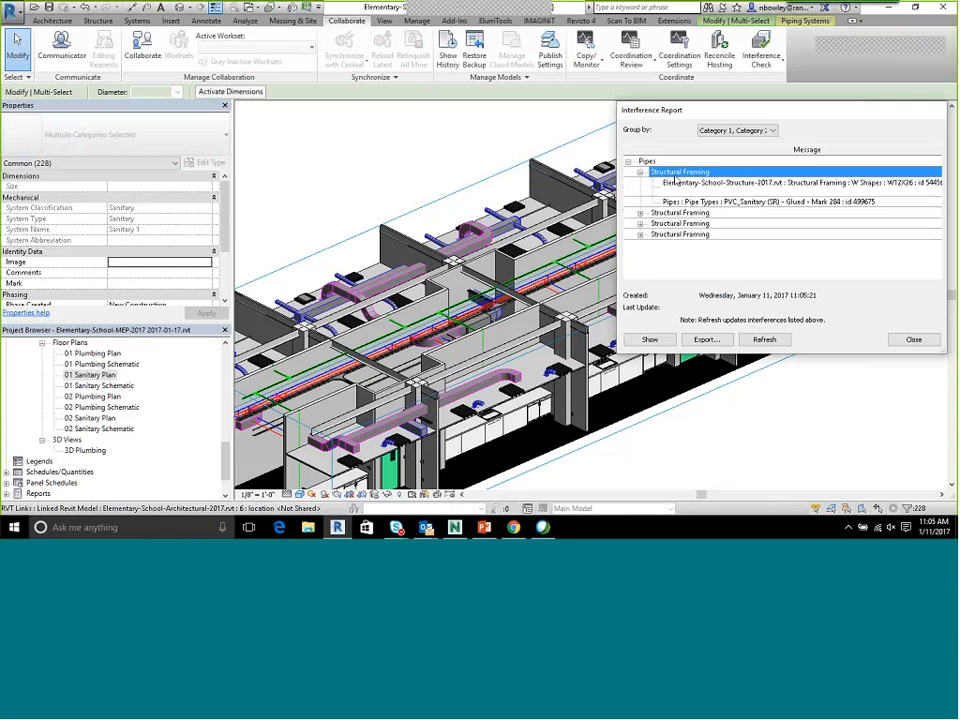
pyautogui.click(640, 172)
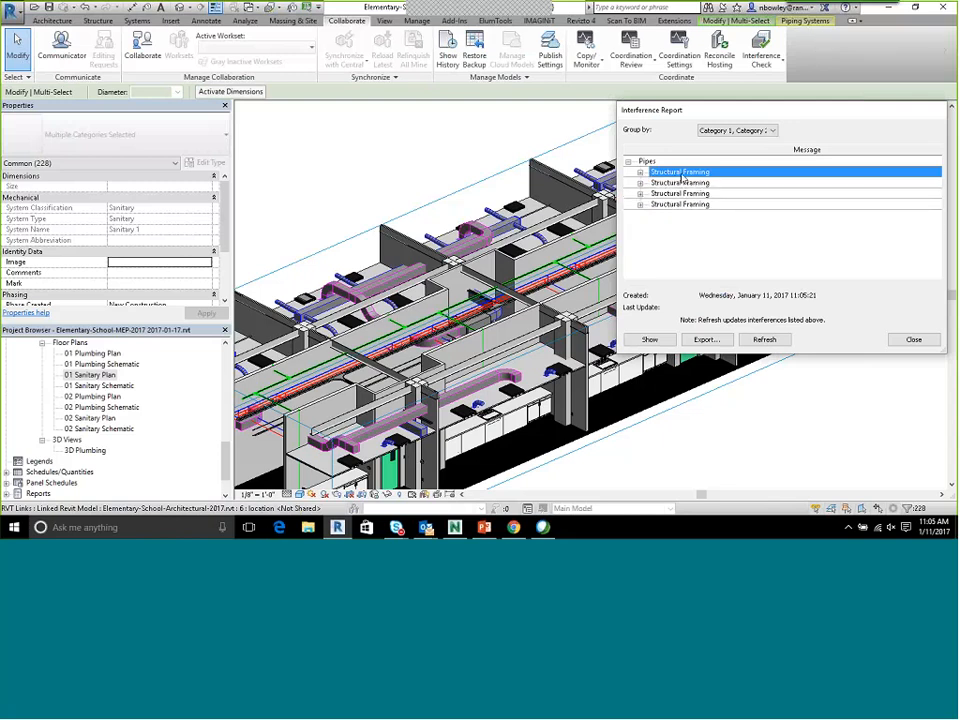
pyautogui.scroll(-5, 507, 345)
pyautogui.scroll(6, 507, 345)
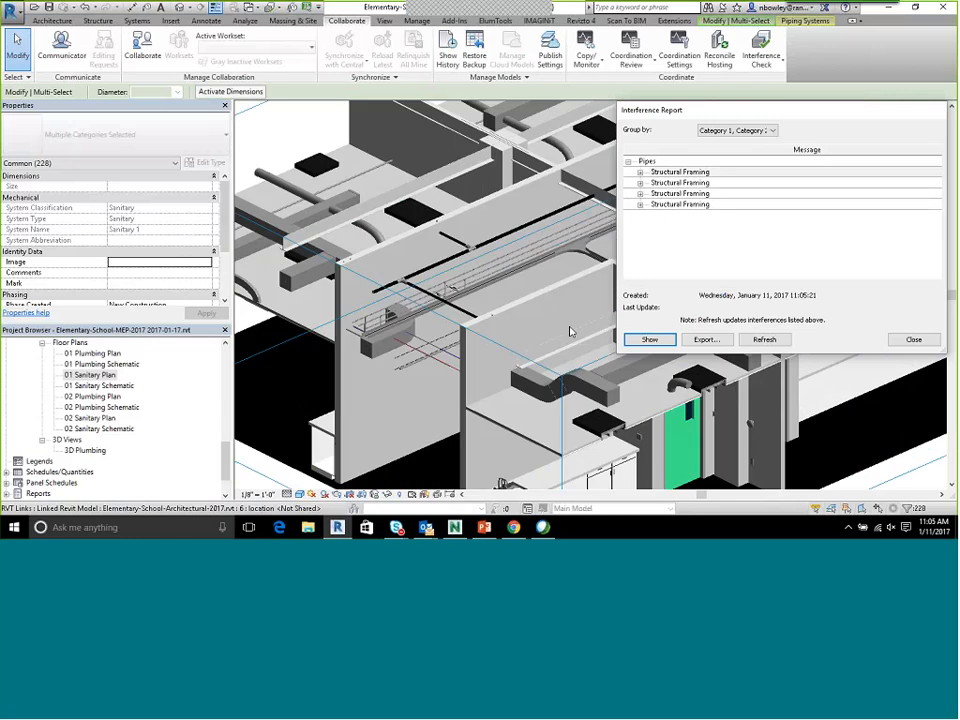
pyautogui.moveTo(453, 327); pyautogui.dragTo(250, 336, button='middle')
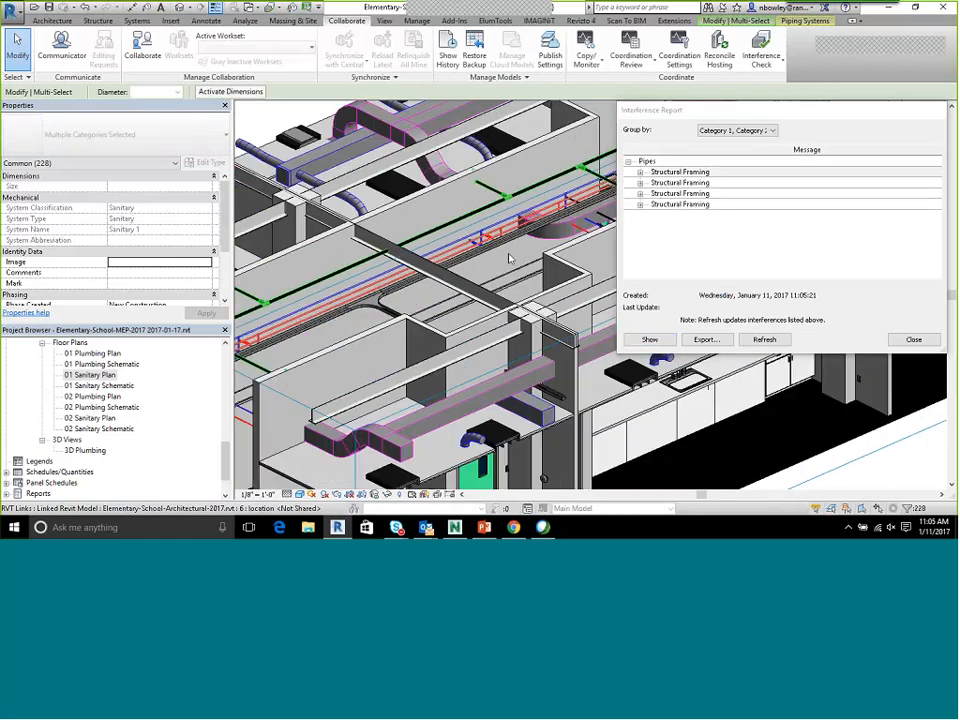
# Show the second and third Structural Framing clashes in the 3D view, moving the report clear of the model
pyautogui.click(681, 184)
pyautogui.click(650, 340)
pyautogui.moveTo(819, 108); pyautogui.dragTo(293, 124)
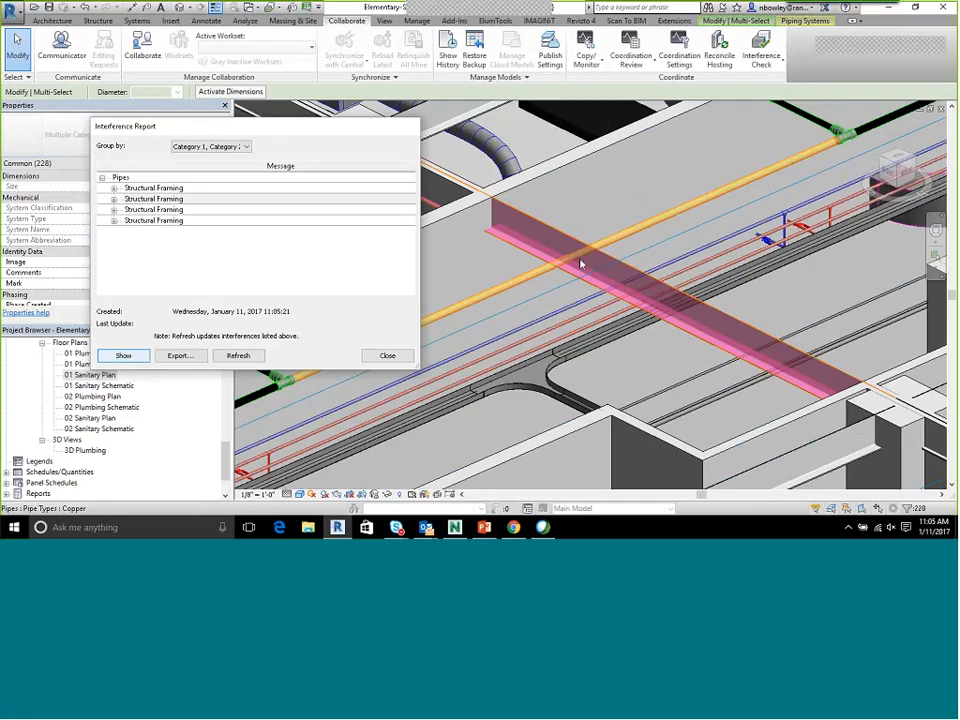
pyautogui.moveTo(586, 267)
pyautogui.mouseDown(button='middle')
pyautogui.moveTo(564, 276)
pyautogui.moveTo(576, 254)
pyautogui.mouseUp(button='middle')
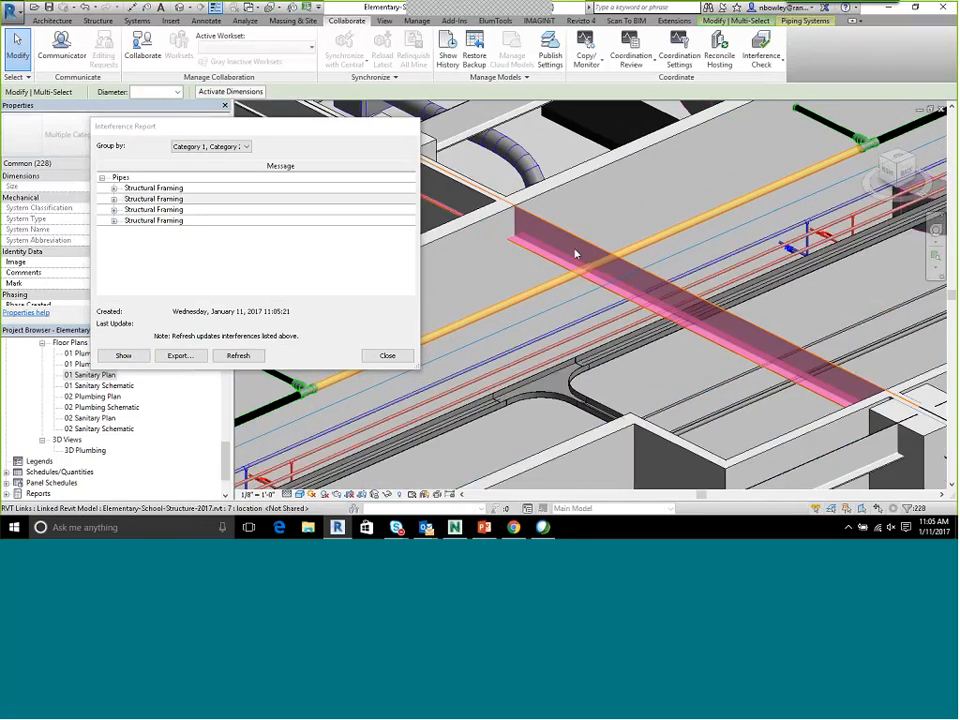
pyautogui.scroll(-4, 644, 296)
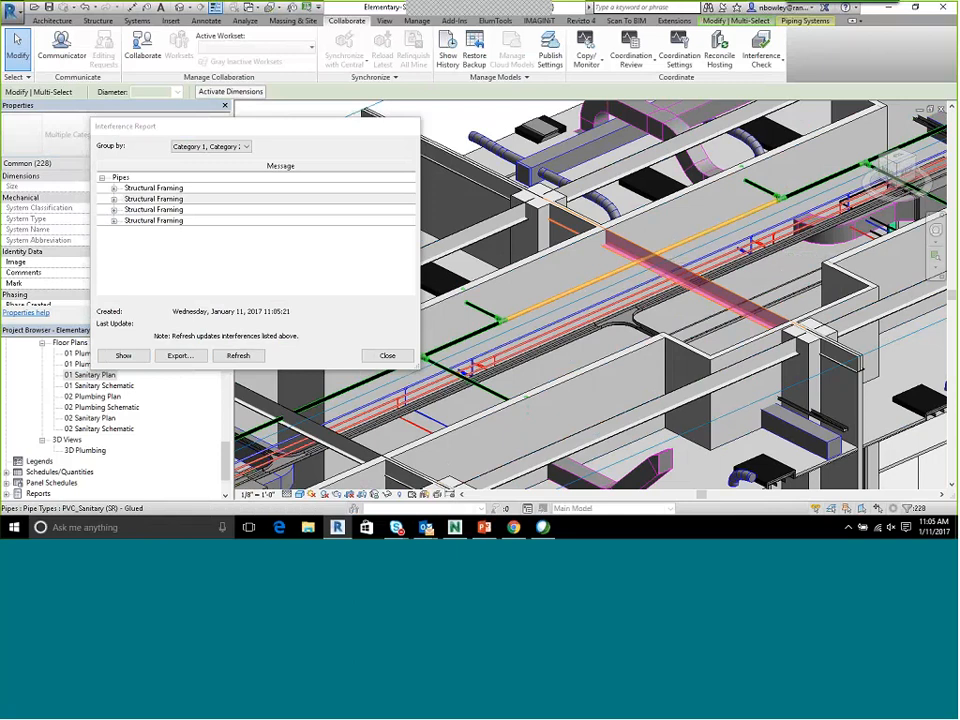
pyautogui.click(152, 210)
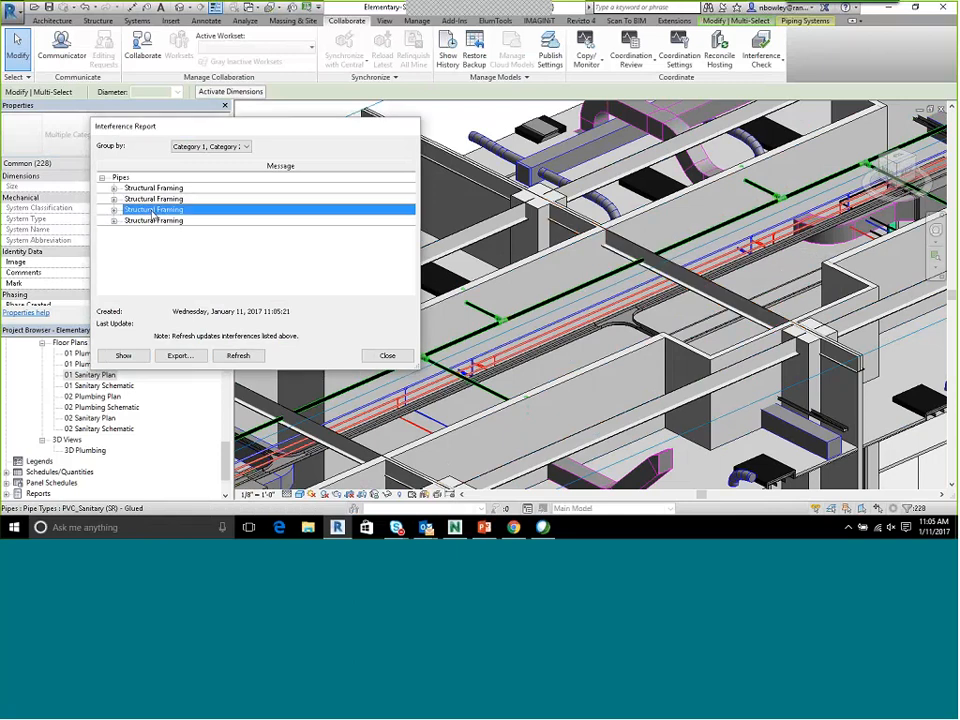
pyautogui.click(123, 355)
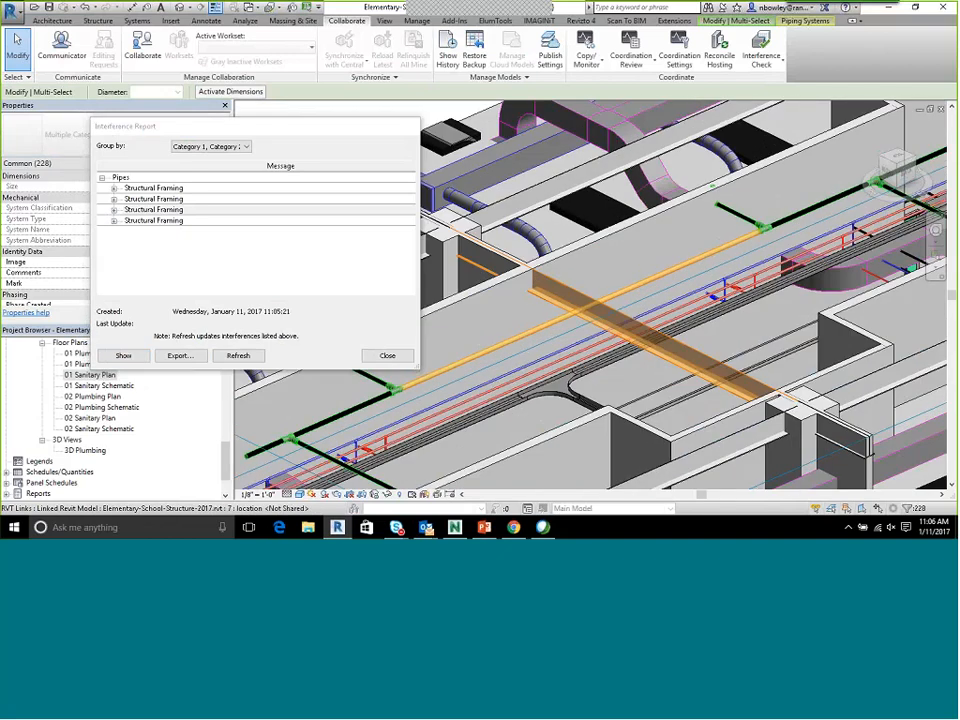
# Expand the first Structural Framing clash and show its PVC_Sanitary pipe, Mark 284, in the 3D view
pyautogui.click(114, 188)
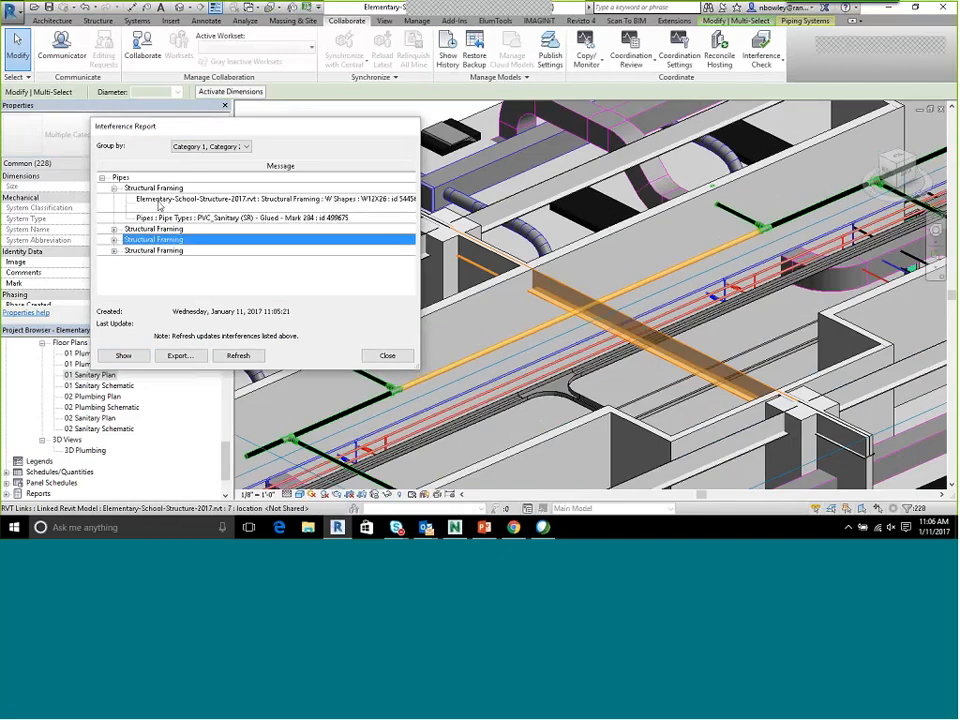
pyautogui.click(161, 217)
pyautogui.click(123, 356)
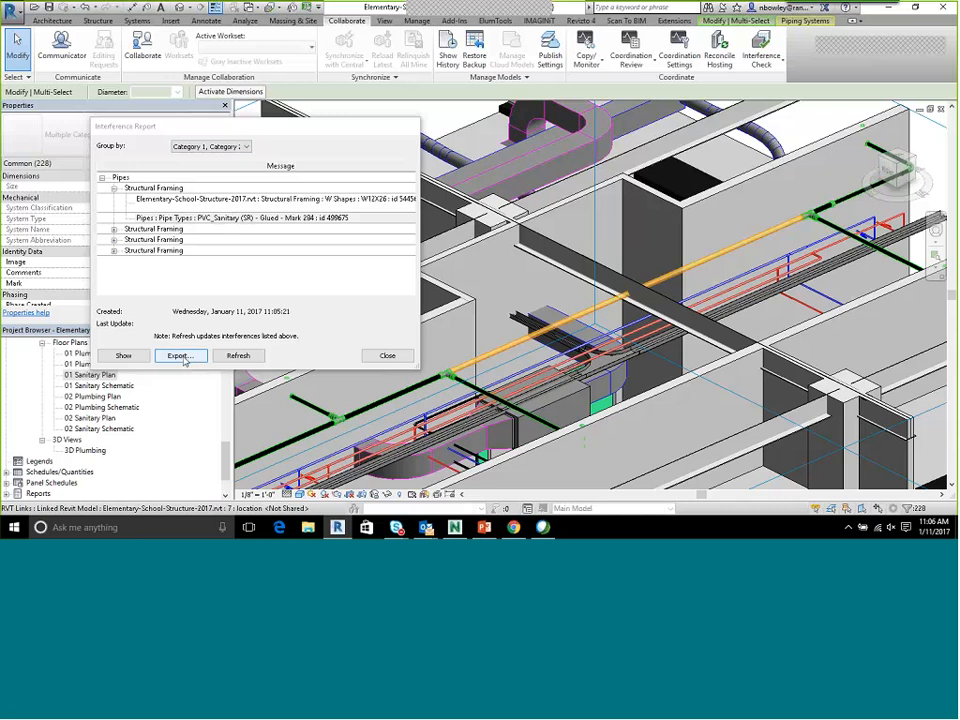
# Start exporting the interference report as an HTML file into the Clash Reports folder
pyautogui.click(180, 356)
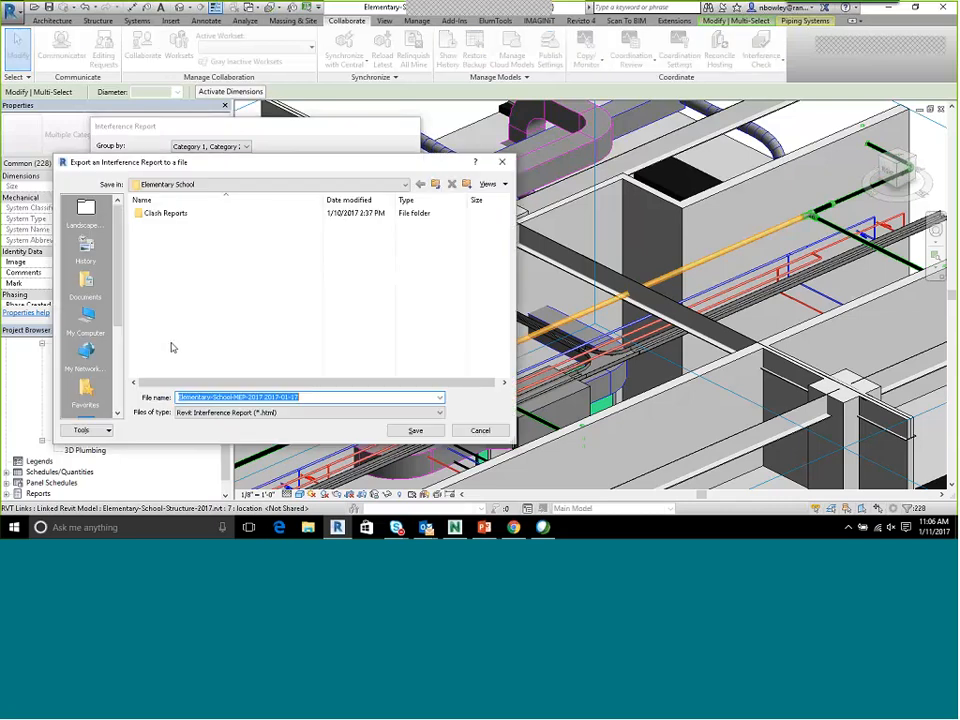
pyautogui.click(188, 186)
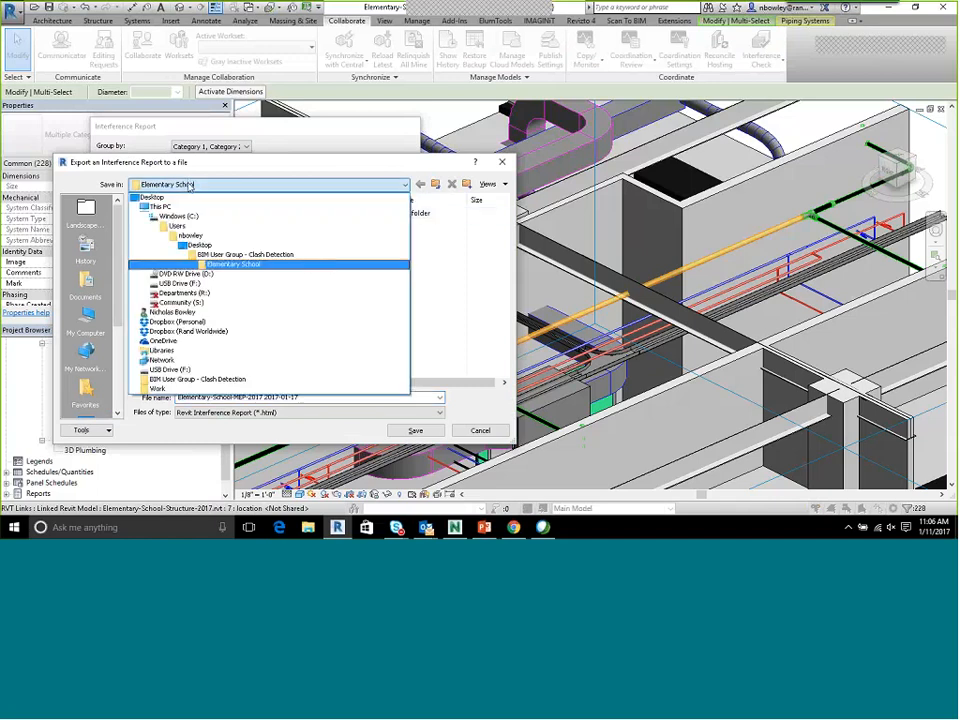
pyautogui.click(188, 186)
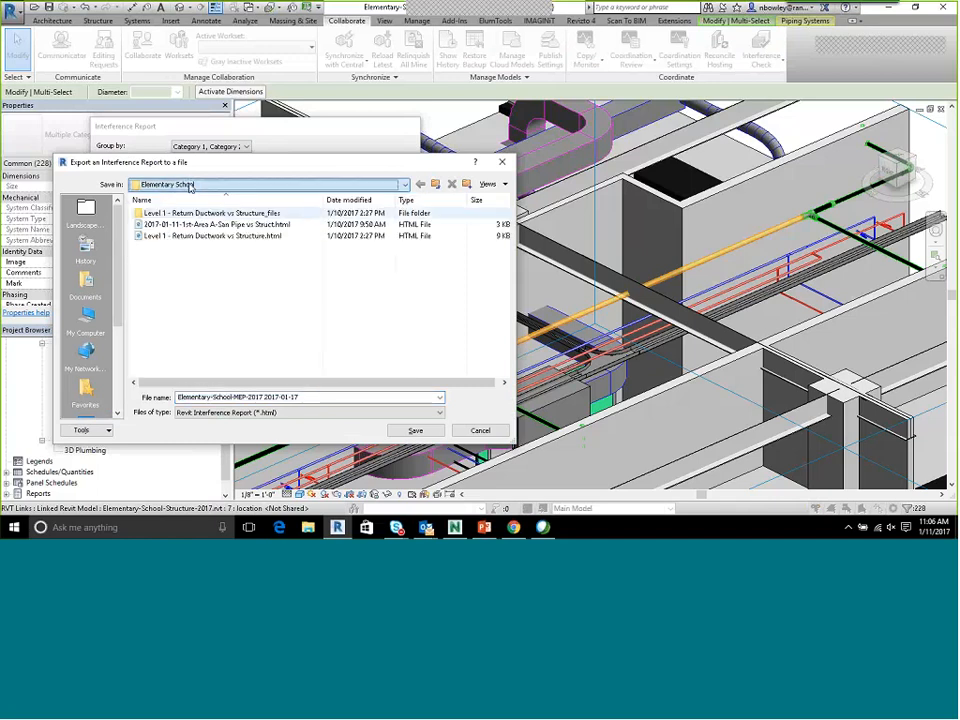
# Name the exported report "2017-01-11 - - Level 1 - Area A - Sanitary vs Structure" and save it
pyautogui.click(310, 397)
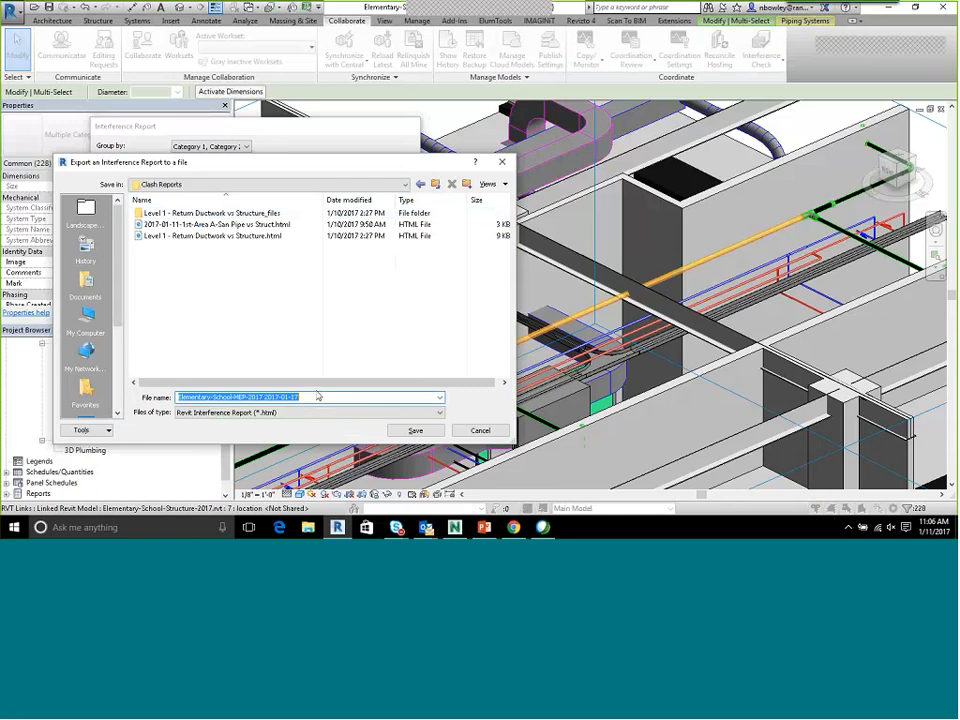
pyautogui.write('Level 1 - Ar')
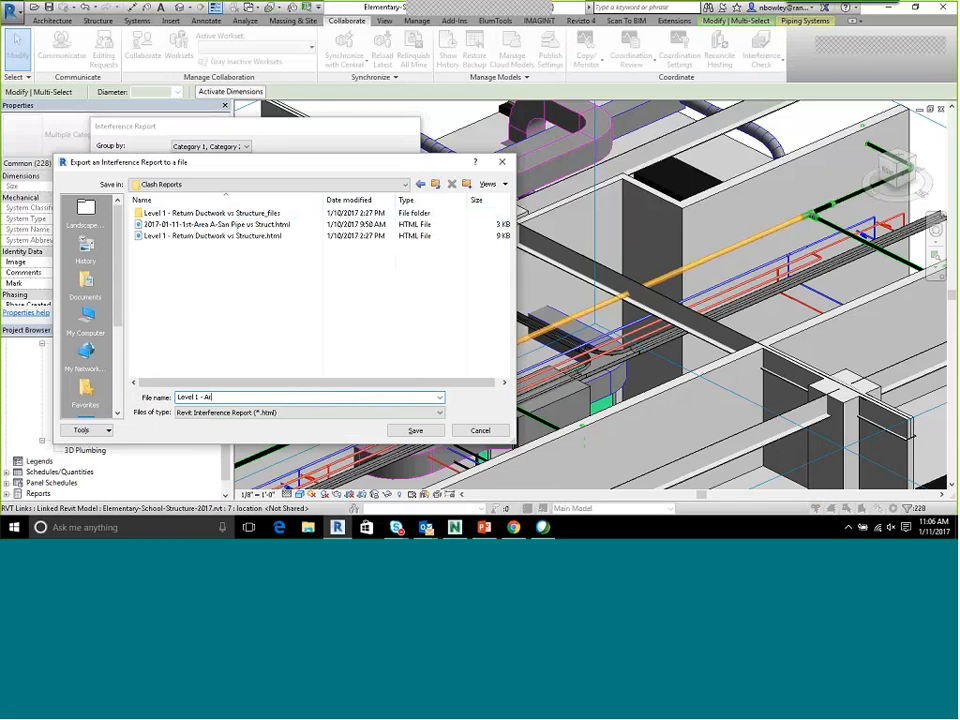
pyautogui.write('ea A - Sanitary vs Structure')
pyautogui.click(178, 397)
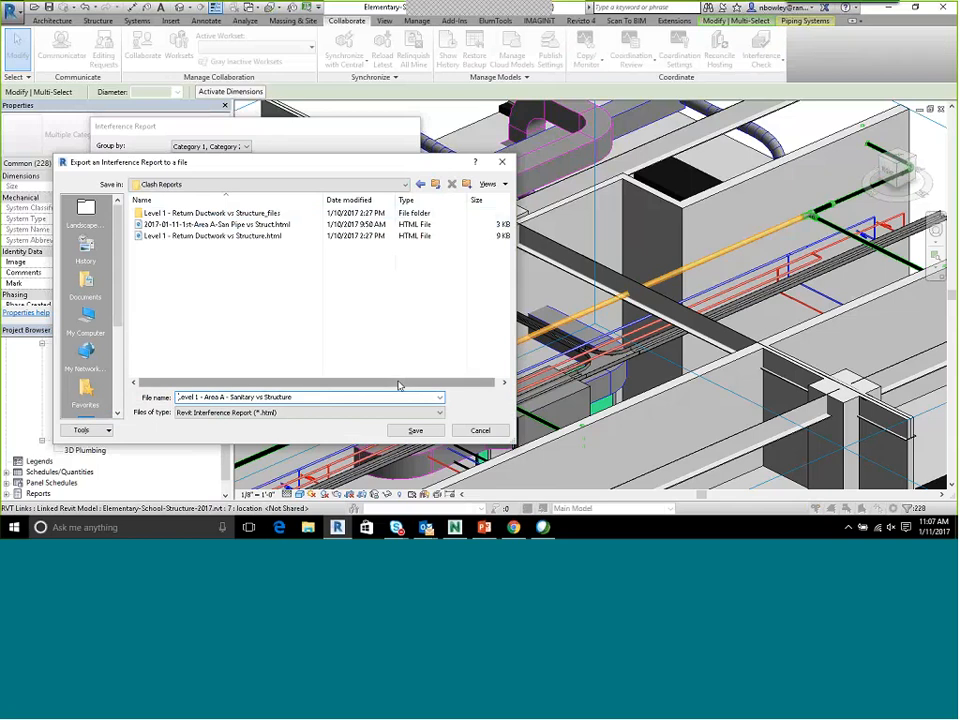
pyautogui.write('2017-')
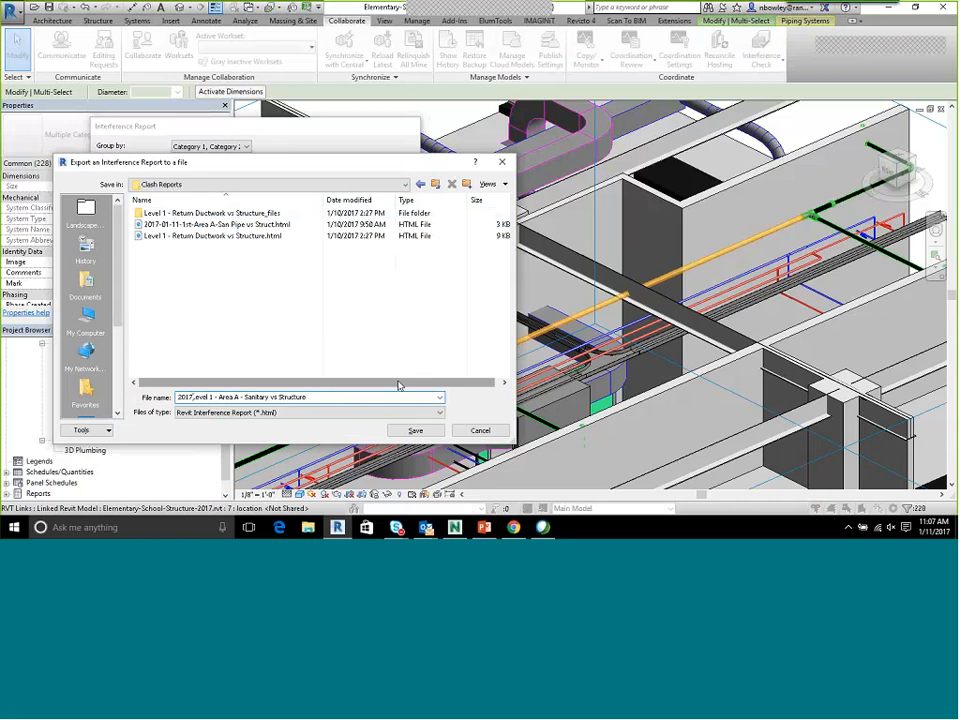
pyautogui.write('01-11')
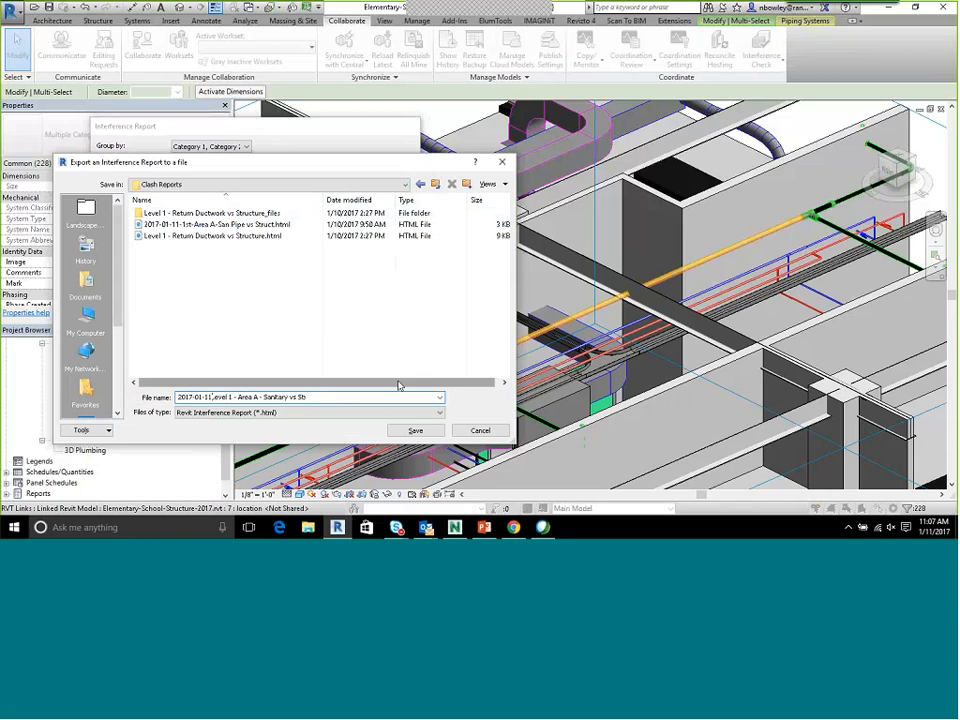
pyautogui.write(' -')
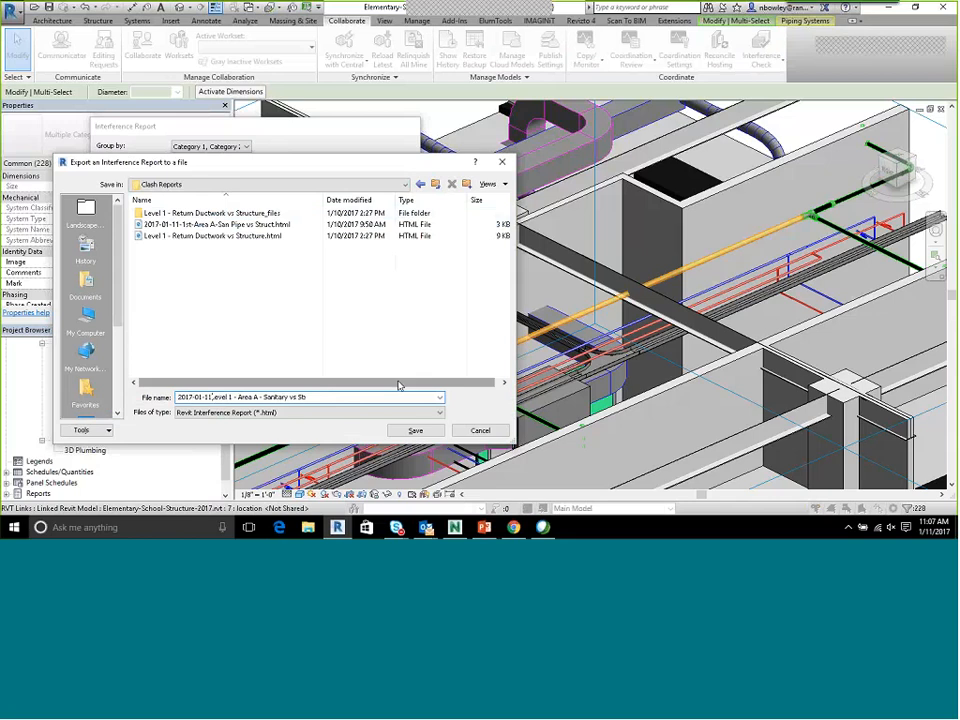
pyautogui.click(407, 432)
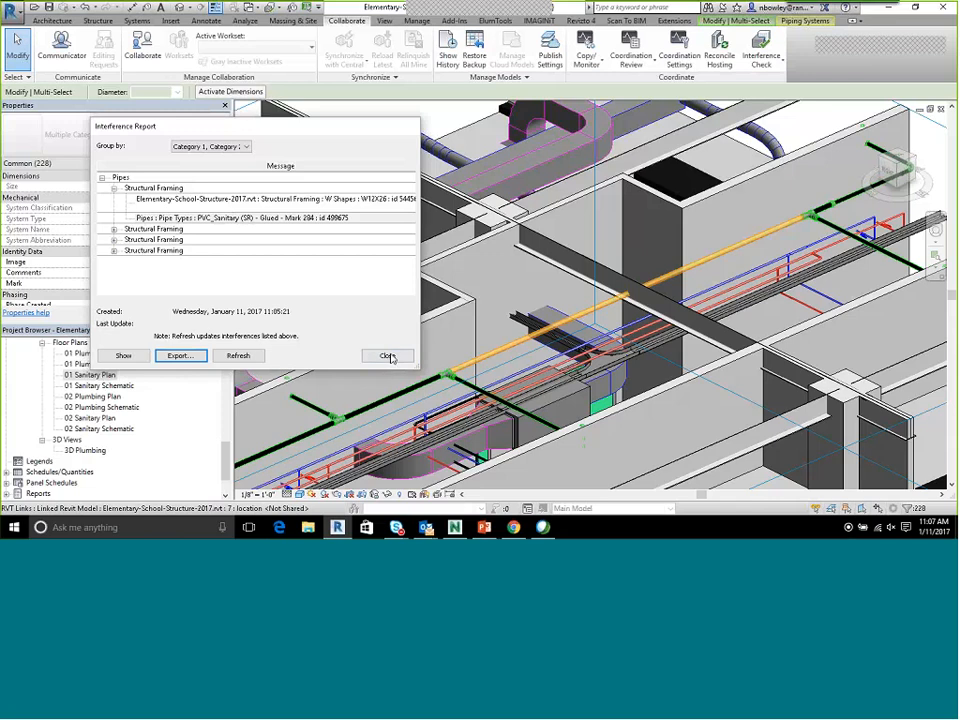
# Close the interference report and launch Excel, declining to make it the default spreadsheet program
pyautogui.click(389, 357)
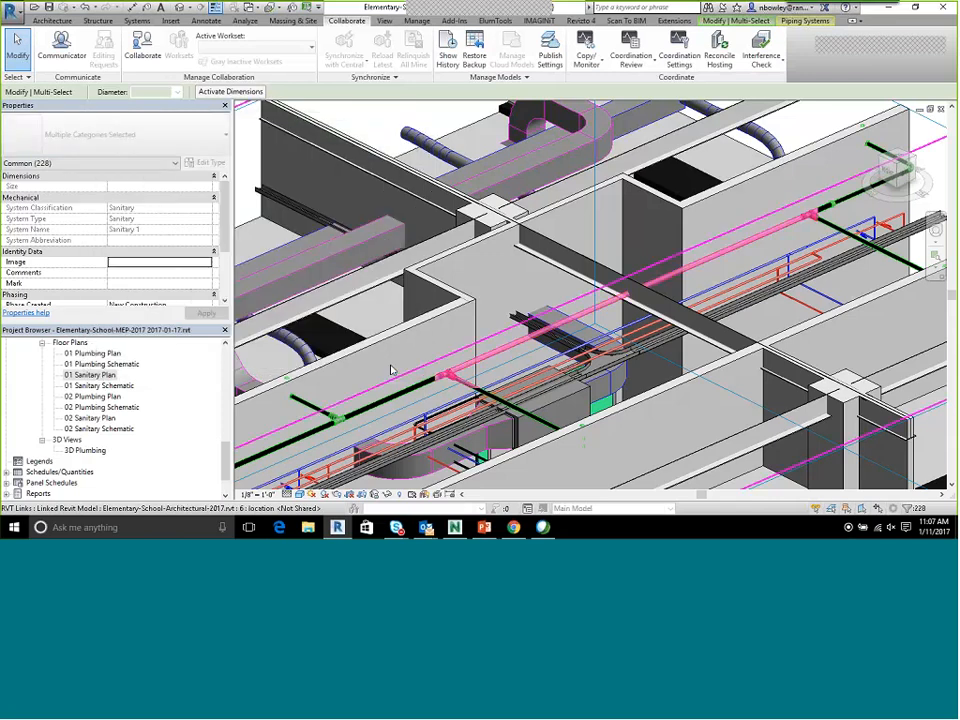
pyautogui.click(16, 531)
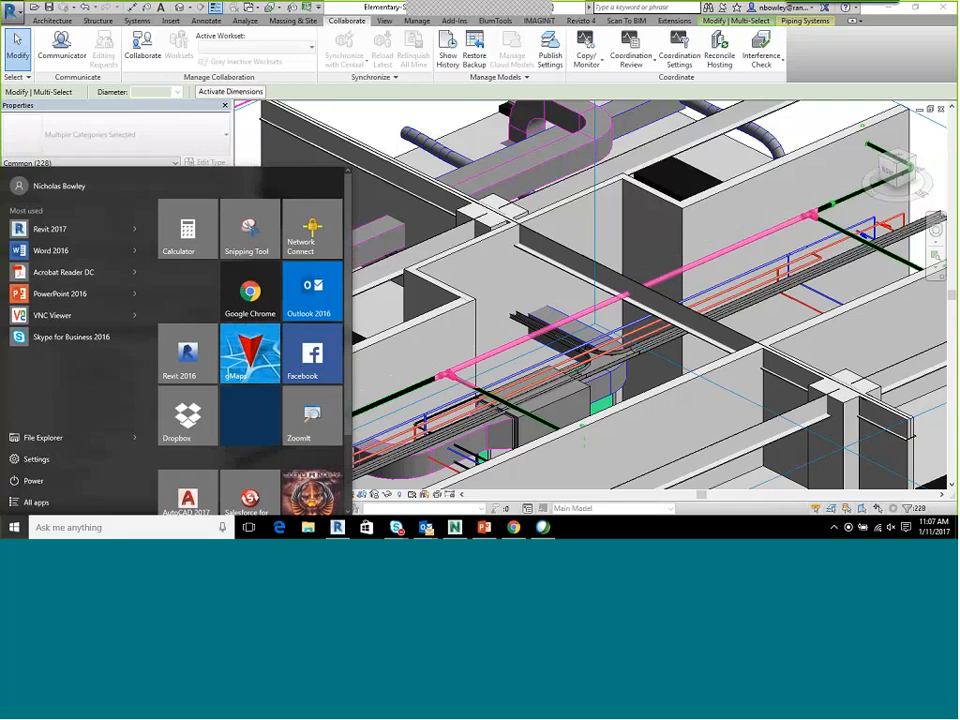
pyautogui.click(58, 527)
pyautogui.write('excel')
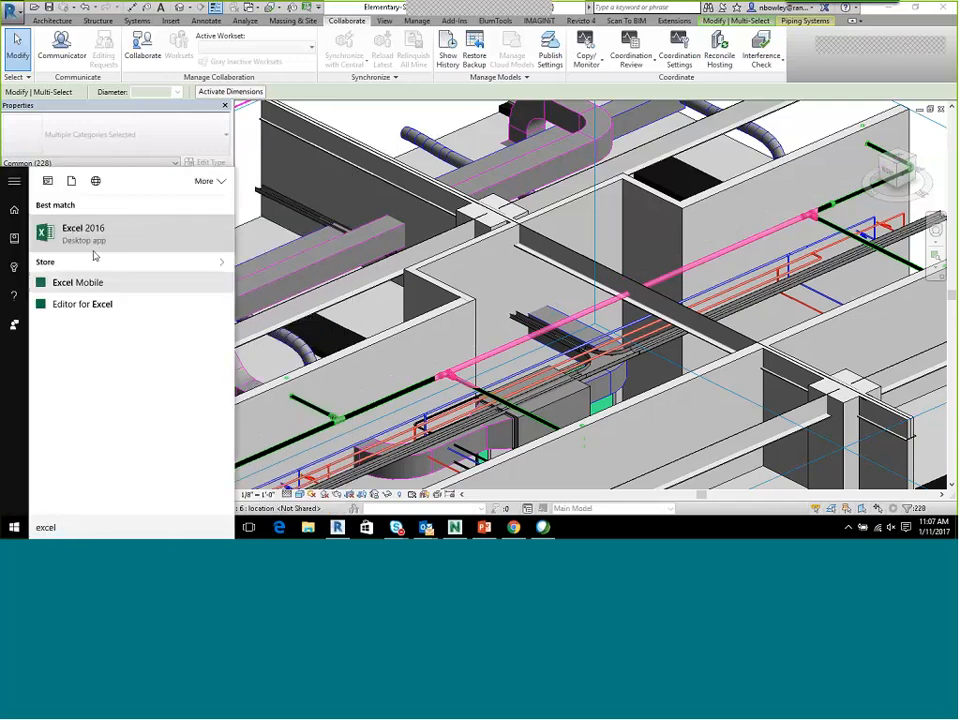
pyautogui.click(92, 248)
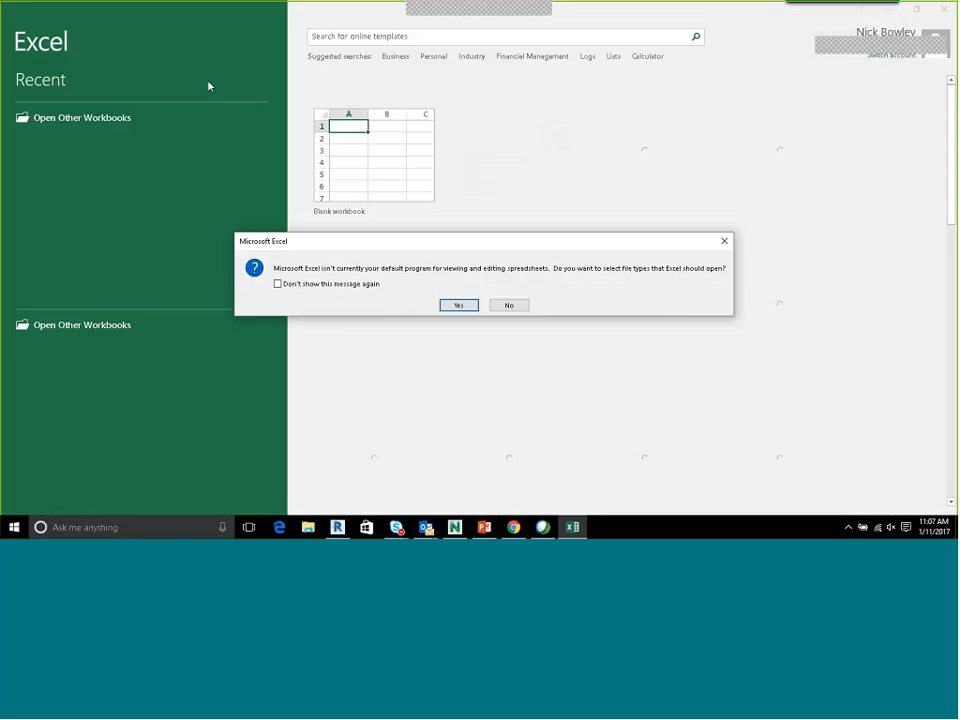
pyautogui.click(509, 304)
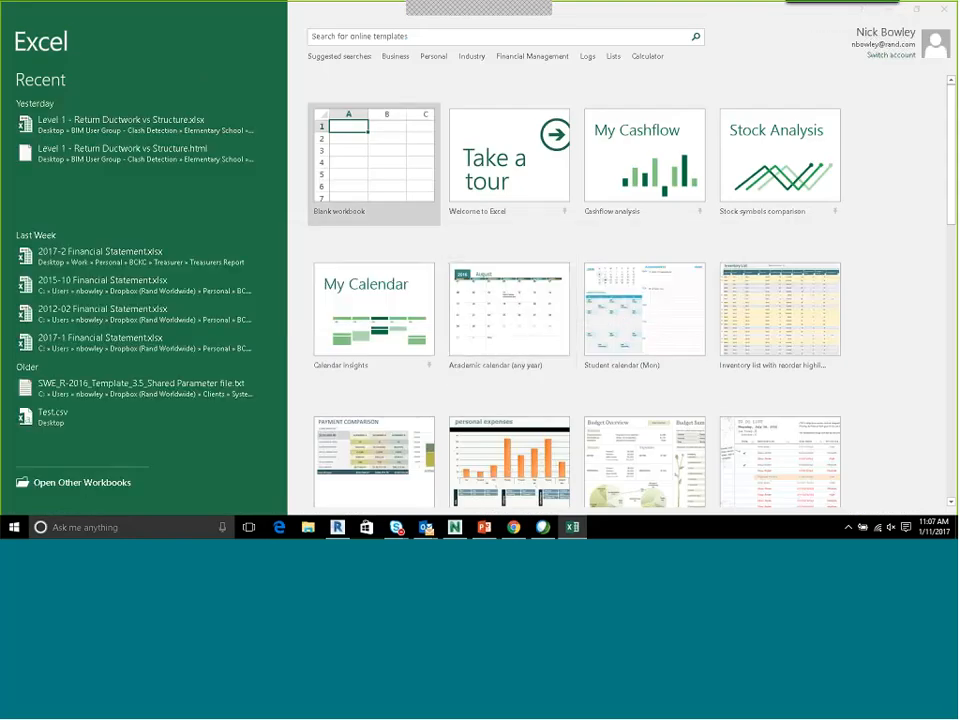
# Browse for a workbook to open in the Elementary School project's Clash Reports folder on the Desktop
pyautogui.click(112, 484)
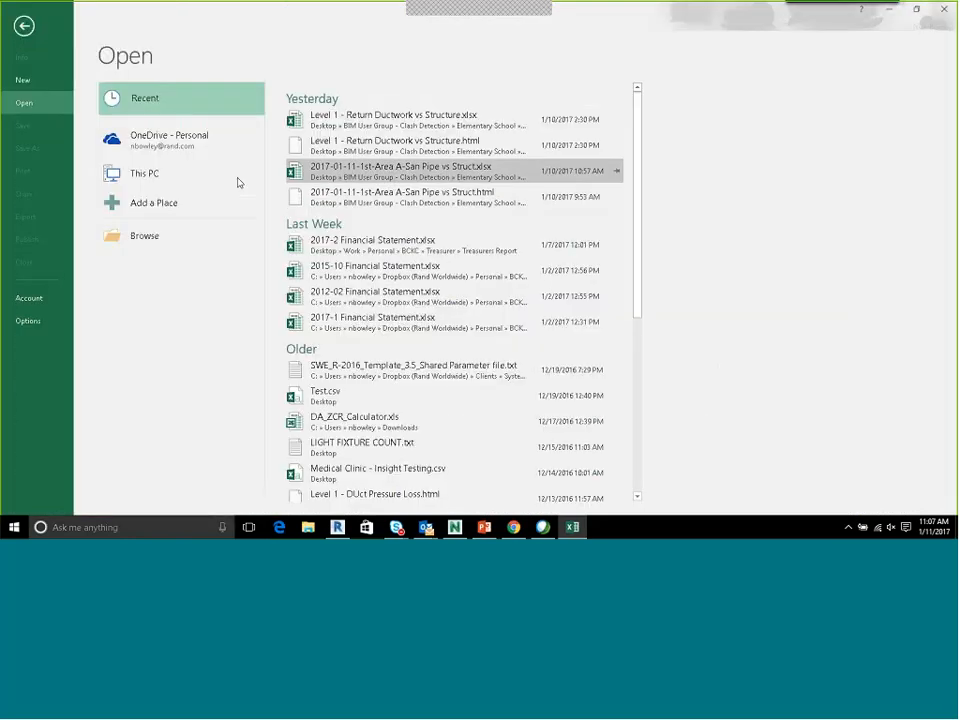
pyautogui.click(150, 236)
pyautogui.scroll(3, 50, 150)
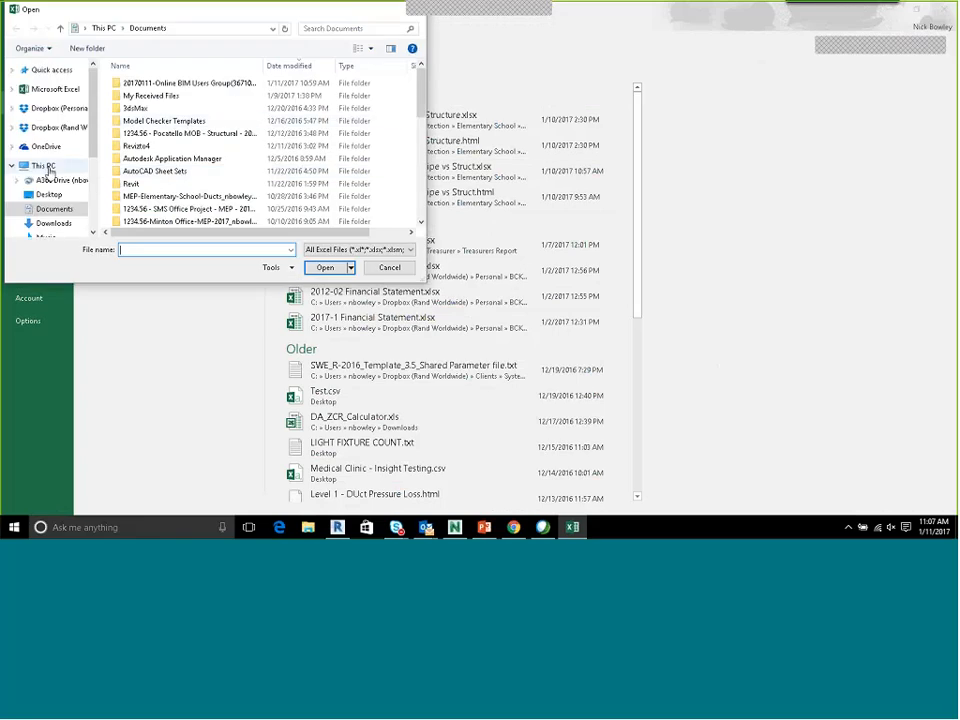
pyautogui.click(45, 194)
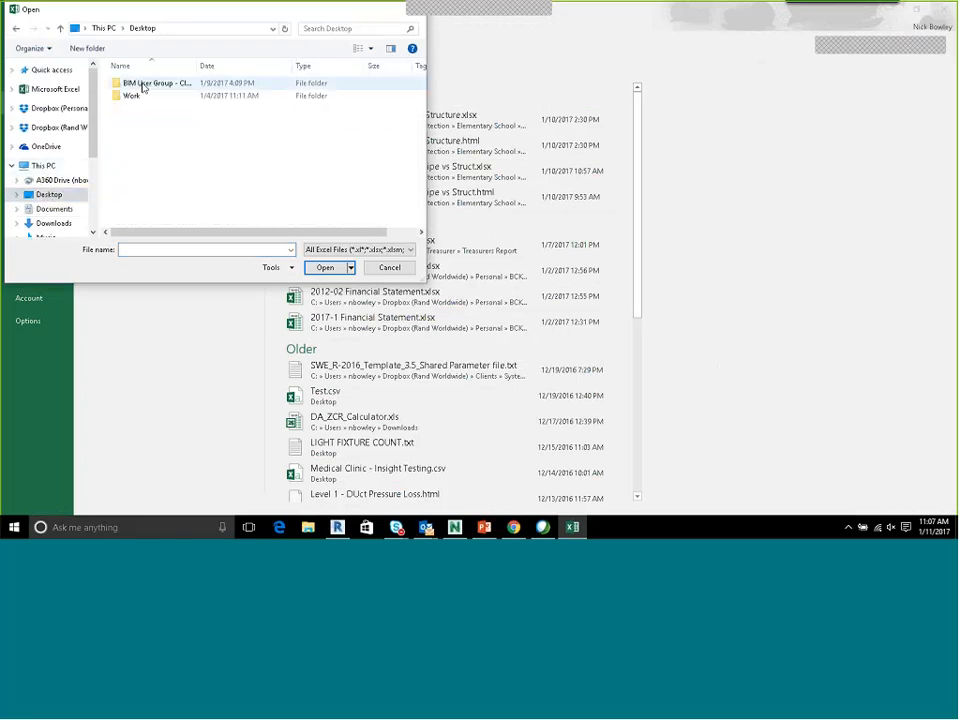
pyautogui.doubleClick(145, 86)
pyautogui.doubleClick(150, 84)
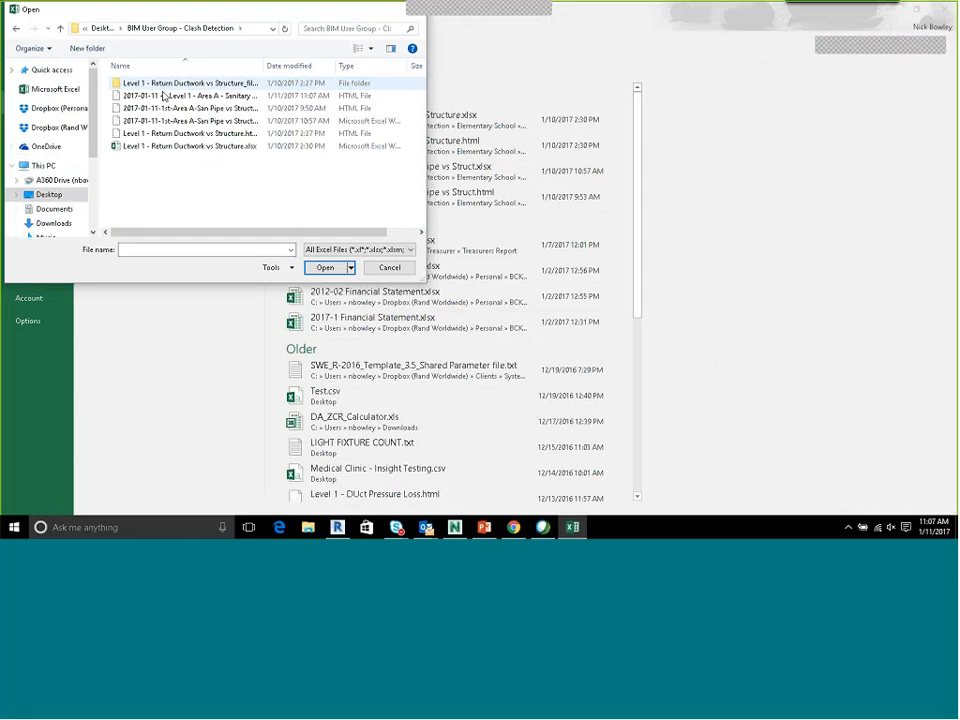
# List all file types and open the HTML report "2017-01-11 - - Level 1 - Area A - Sanitary vs Structure"
pyautogui.click(338, 249)
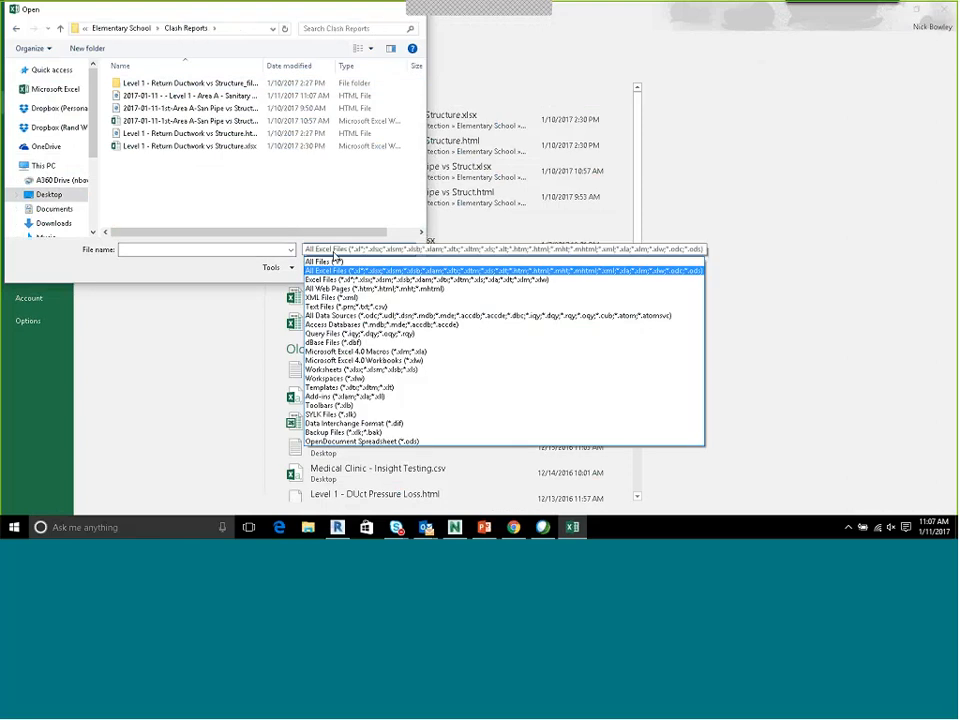
pyautogui.click(336, 260)
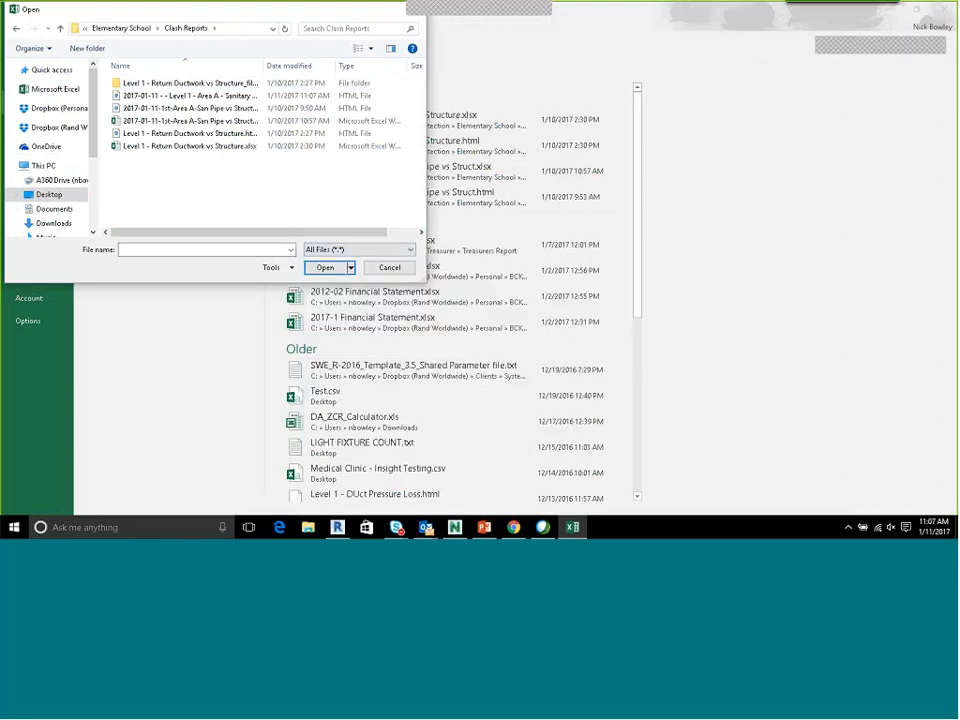
pyautogui.click(178, 97)
pyautogui.click(327, 267)
pyautogui.moveTo(310, 168); pyautogui.dragTo(301, 400)
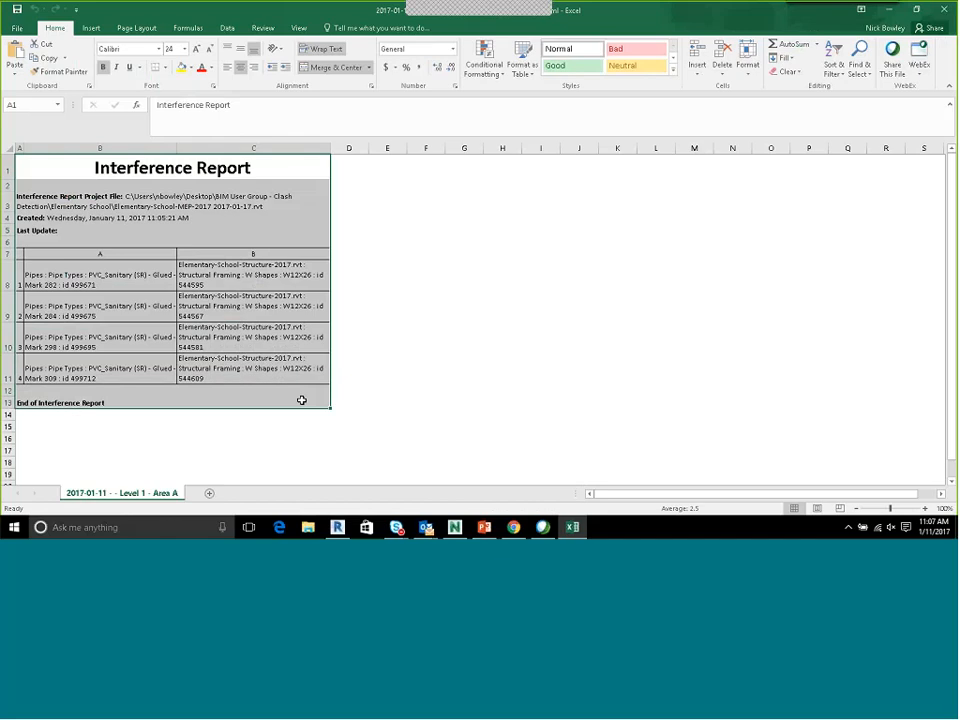
# Save the report as an Excel Workbook (*.xlsx) under the same name in the Clash Reports folder
pyautogui.click(17, 27)
pyautogui.click(28, 147)
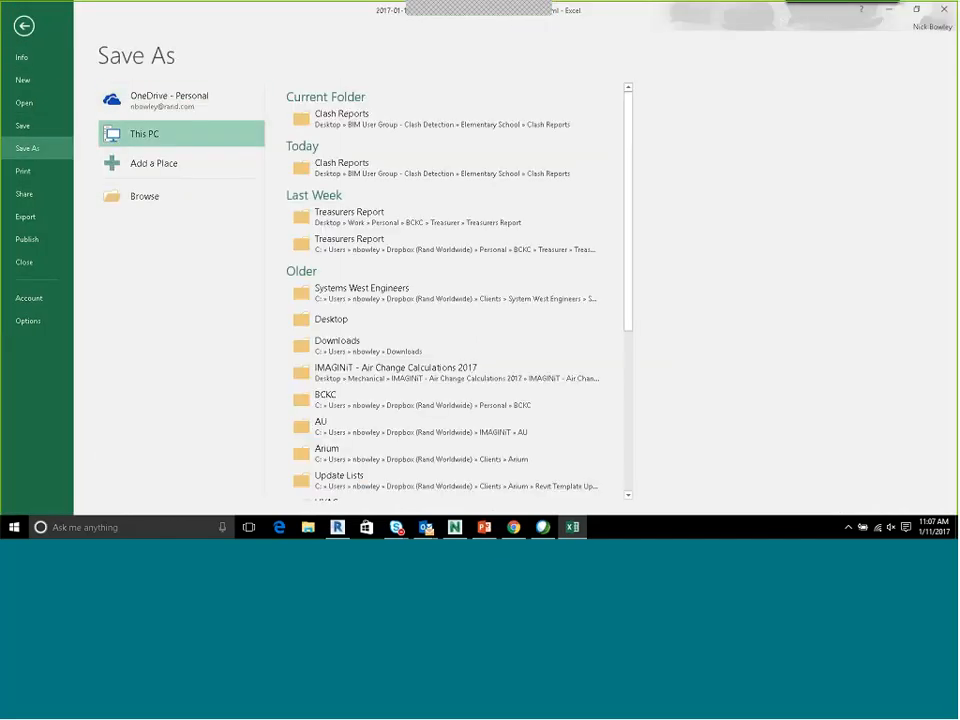
pyautogui.click(145, 196)
pyautogui.click(300, 220)
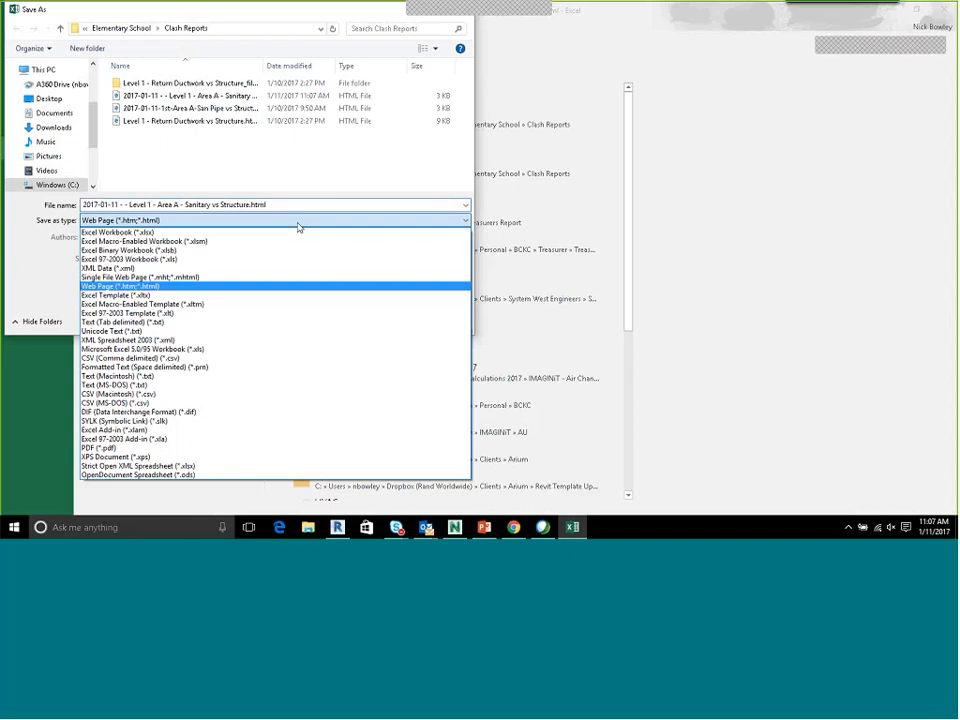
pyautogui.click(185, 232)
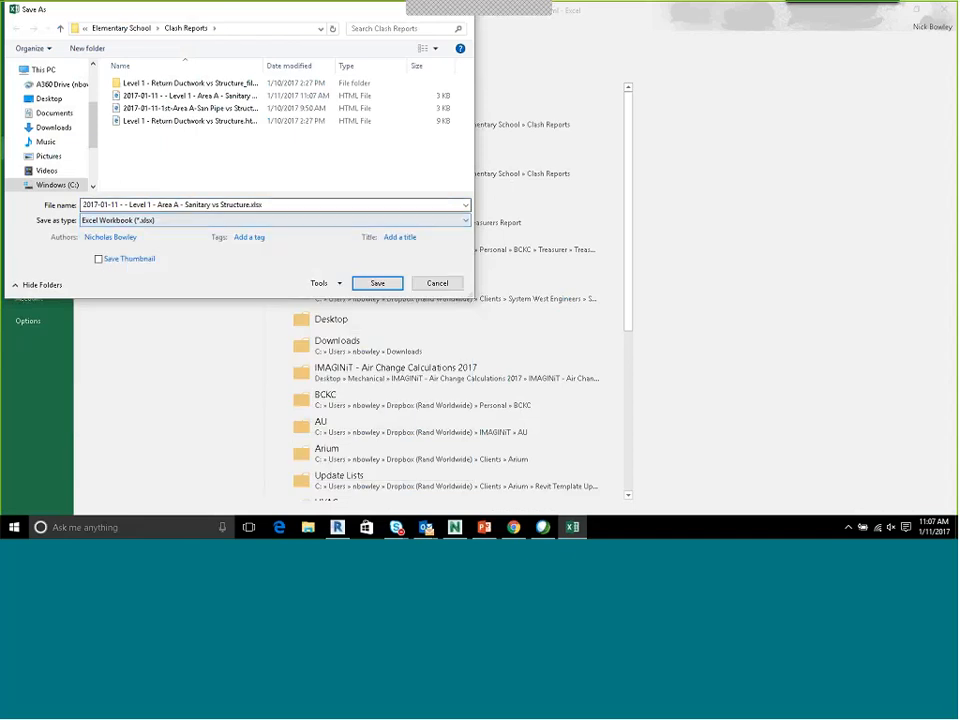
pyautogui.click(372, 283)
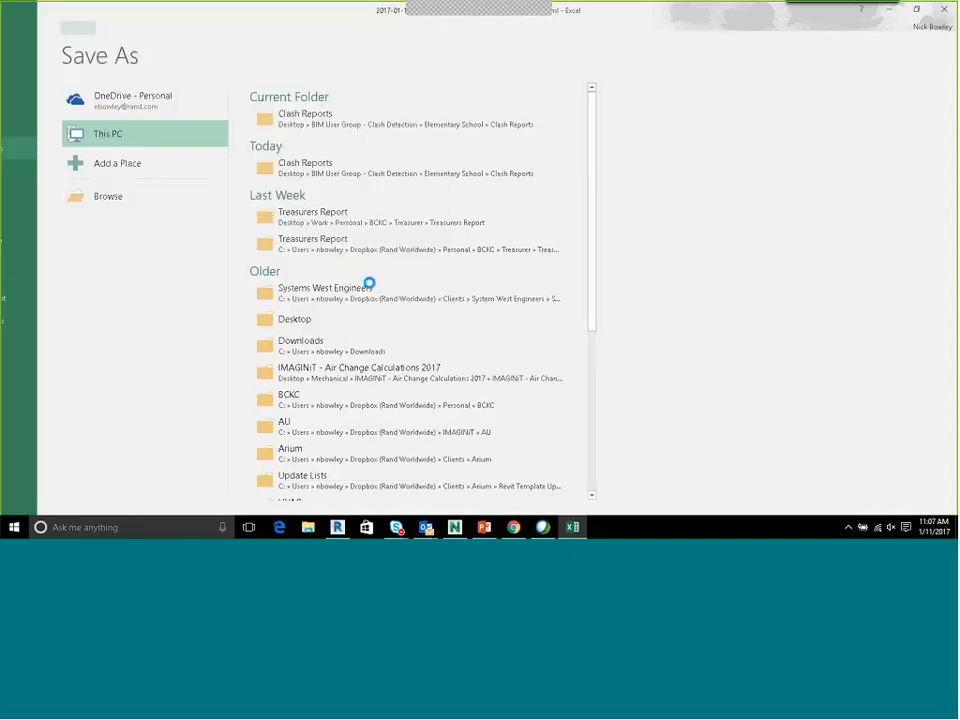
# Add the headings Status, Assigned to and Comments in D7 to F7 and widen the Comments column
pyautogui.click(348, 252)
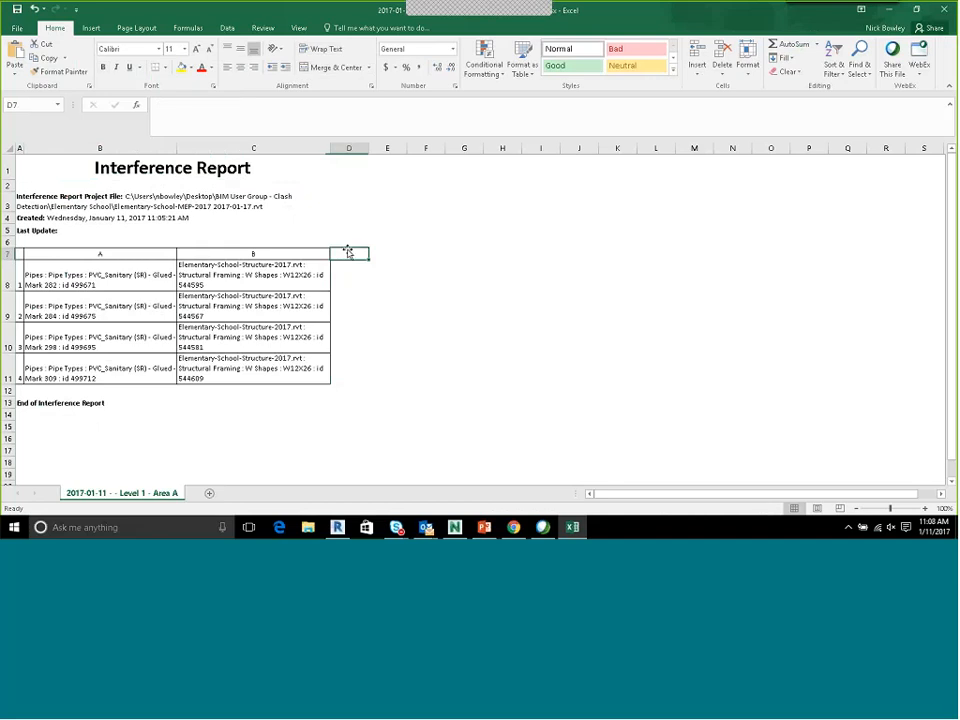
pyautogui.write('Stat')
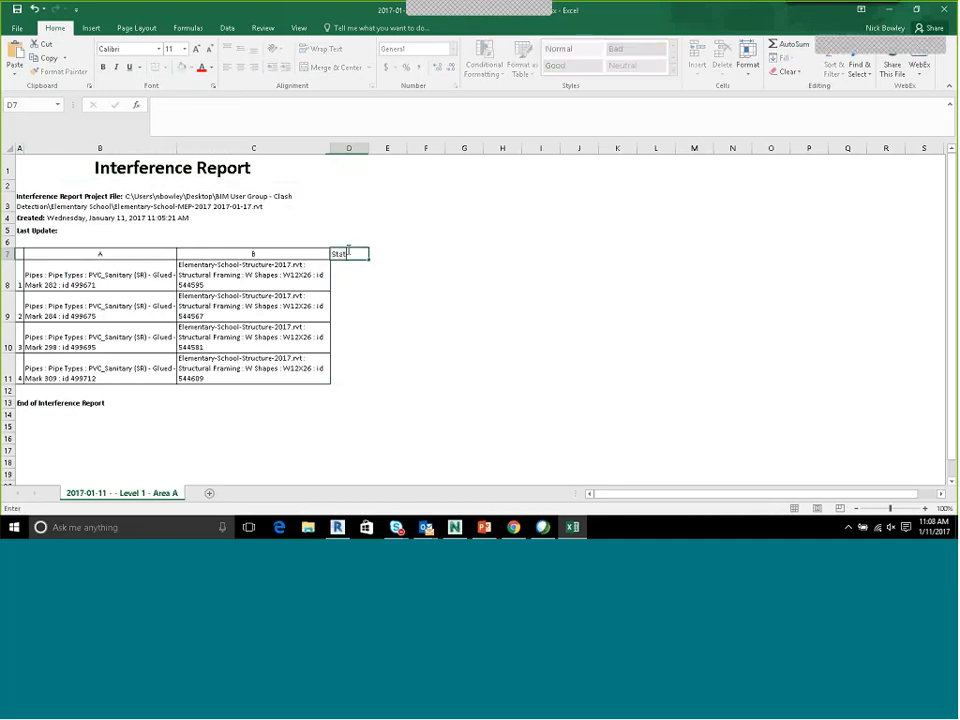
pyautogui.write('us')
pyautogui.press('Tab')
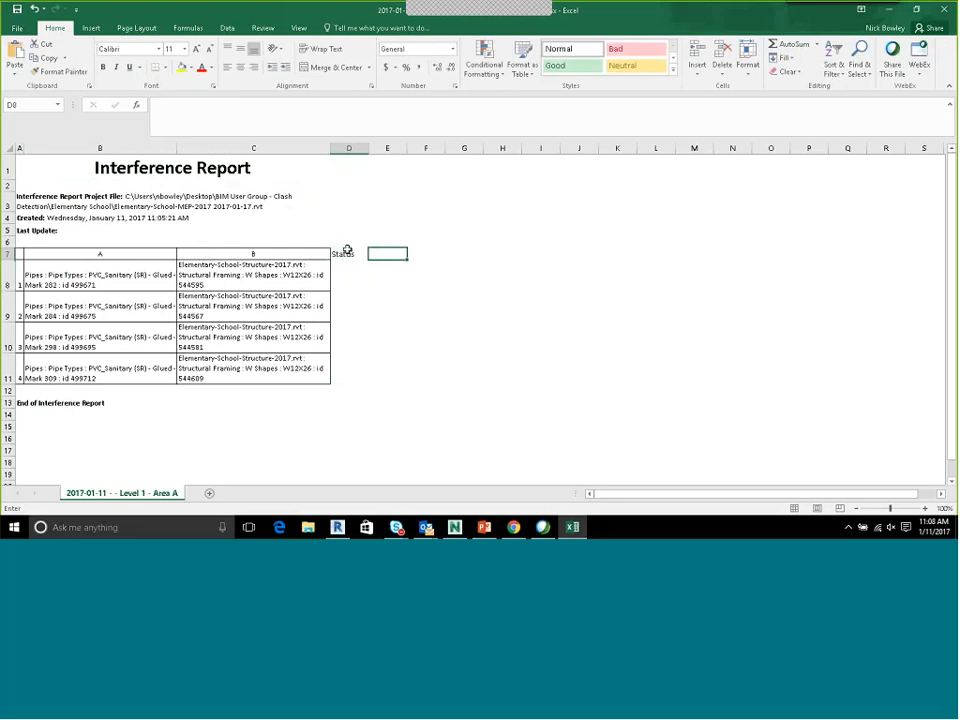
pyautogui.write('Assigned to')
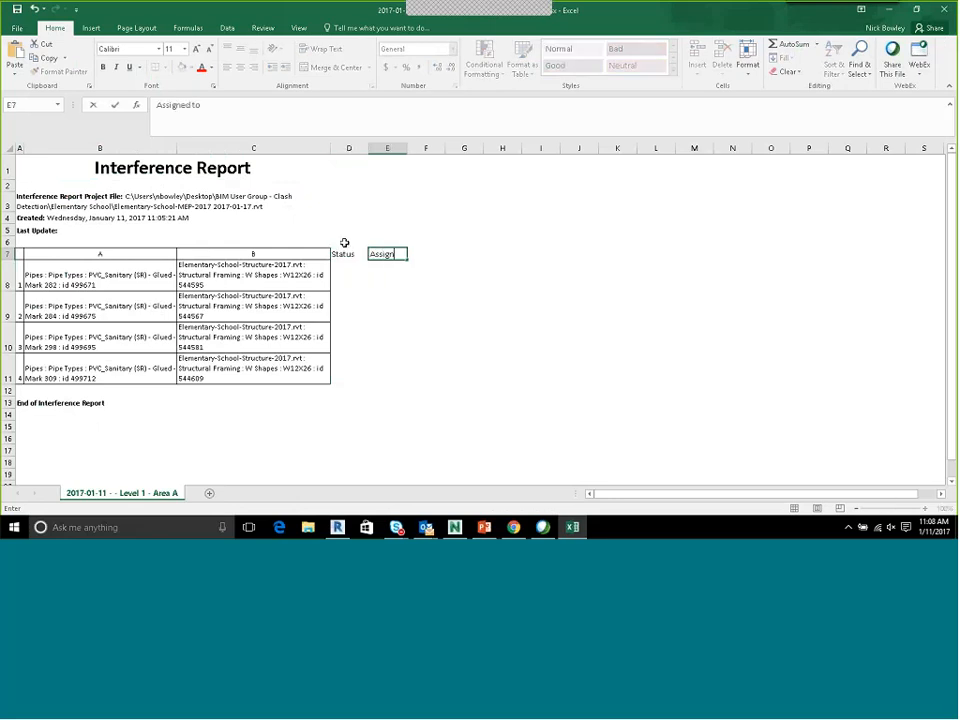
pyautogui.press('Return')
pyautogui.press('Up')
pyautogui.press('Right')
pyautogui.write('Comments')
pyautogui.press('Return')
pyautogui.moveTo(406, 149); pyautogui.dragTo(604, 152)
# Set the status of the first three clashes to New and of the fourth to Resolve
pyautogui.click(350, 267)
pyautogui.write('N')
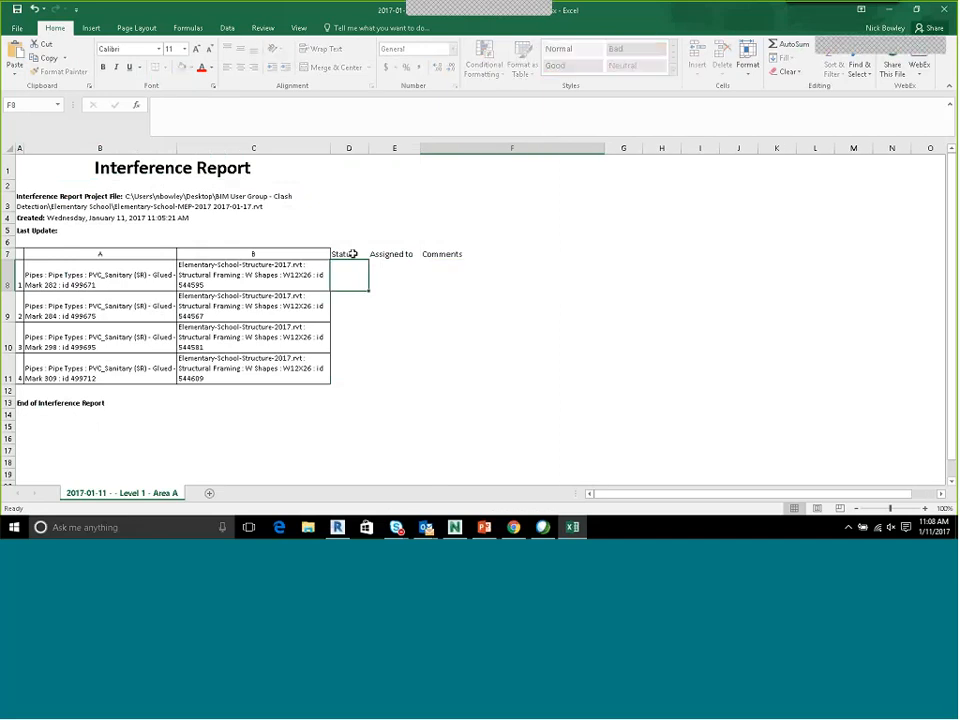
pyautogui.write('ew')
pyautogui.press('Return')
pyautogui.write('New')
pyautogui.press('Return')
pyautogui.write('New')
pyautogui.press('Return')
pyautogui.write('Res')
pyautogui.write('olve')
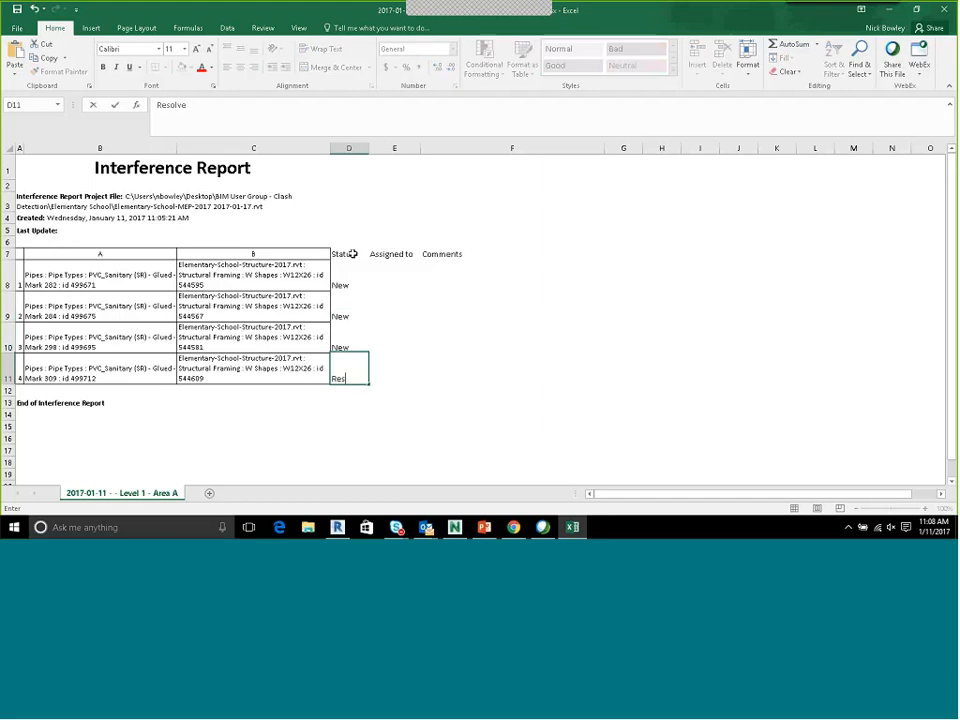
pyautogui.press('Return')
pyautogui.moveTo(337, 274); pyautogui.dragTo(345, 379)
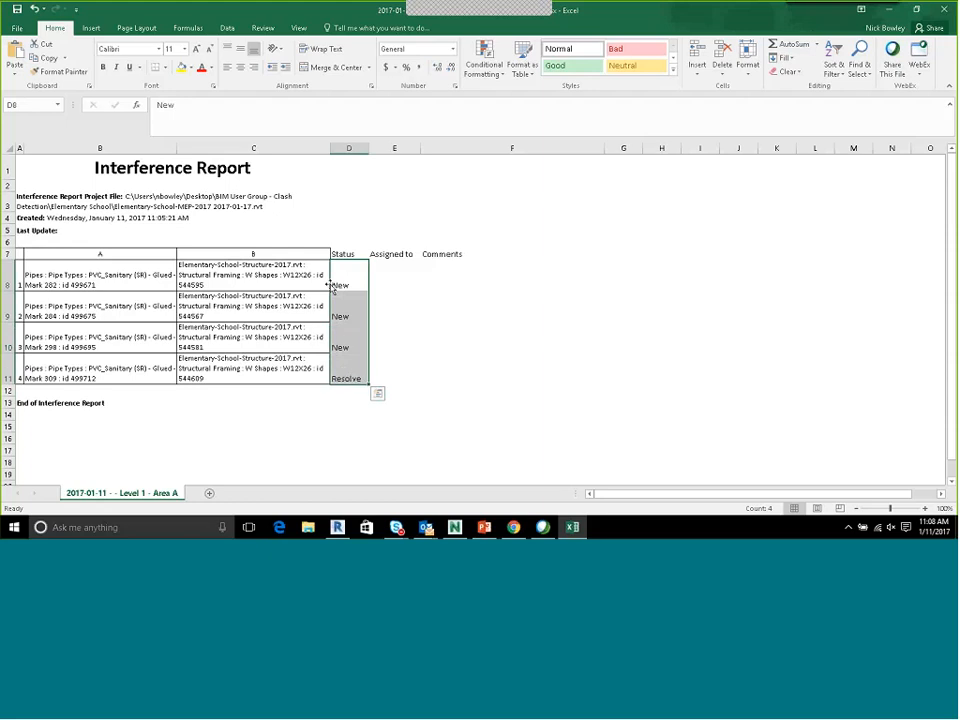
# Enter the assignees' first names for the first three clashes, giving the second and third to the same person
pyautogui.click(388, 279)
pyautogui.doubleClick(388, 280)
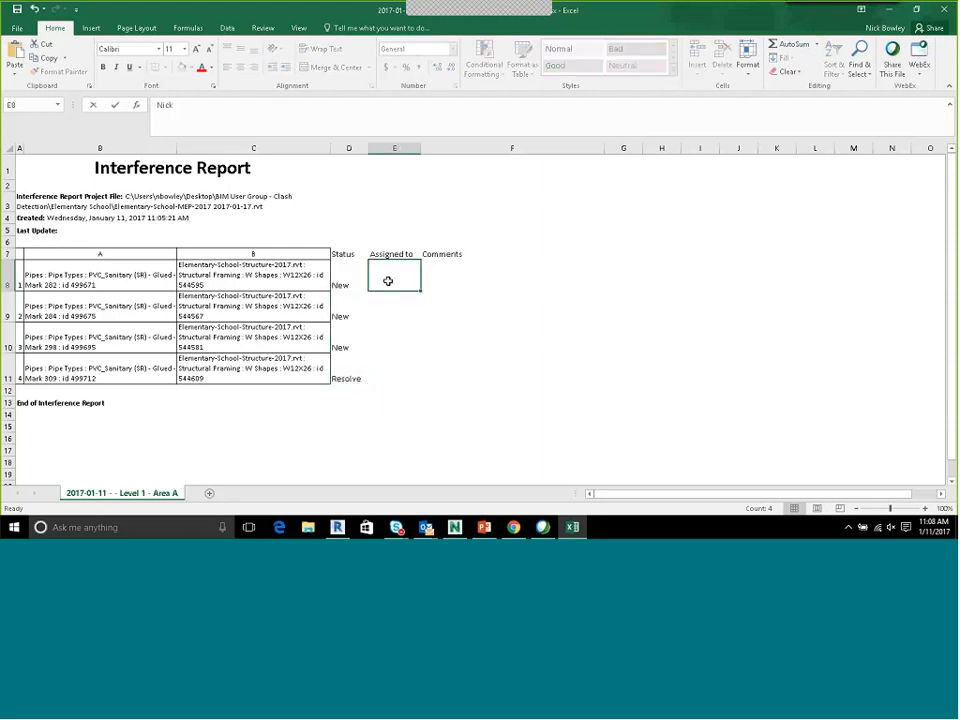
pyautogui.write('Nick')
pyautogui.press('Return')
pyautogui.write('Jana')
pyautogui.press('Return')
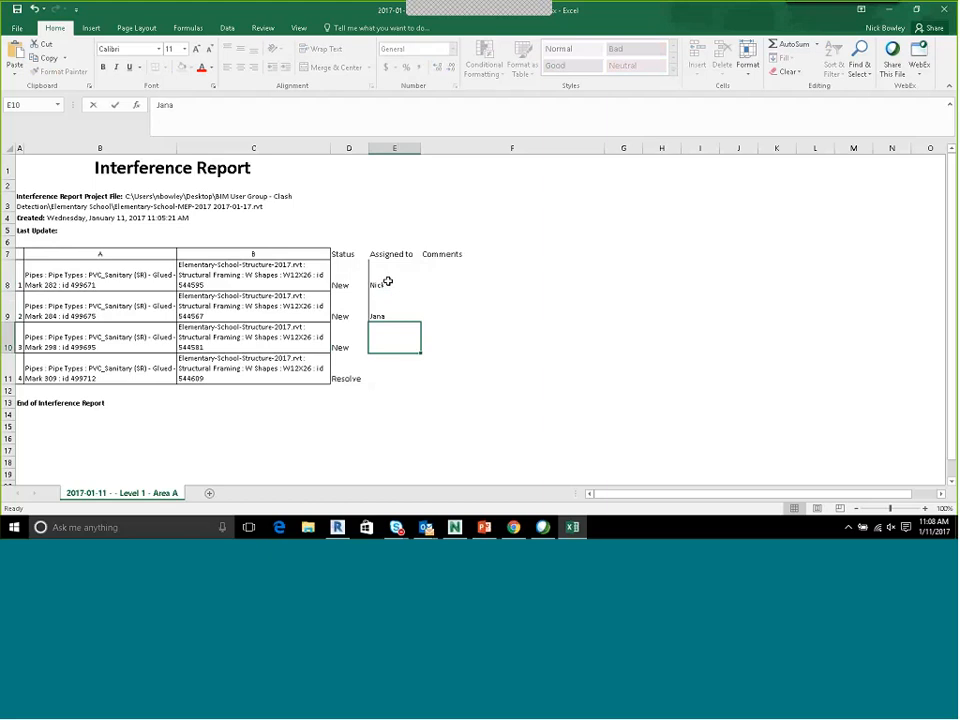
pyautogui.write('Jana')
pyautogui.press('Return')
# Assign the fourth clash to Imaginit
pyautogui.write('Jana')
pyautogui.press('Return')
pyautogui.click(388, 372)
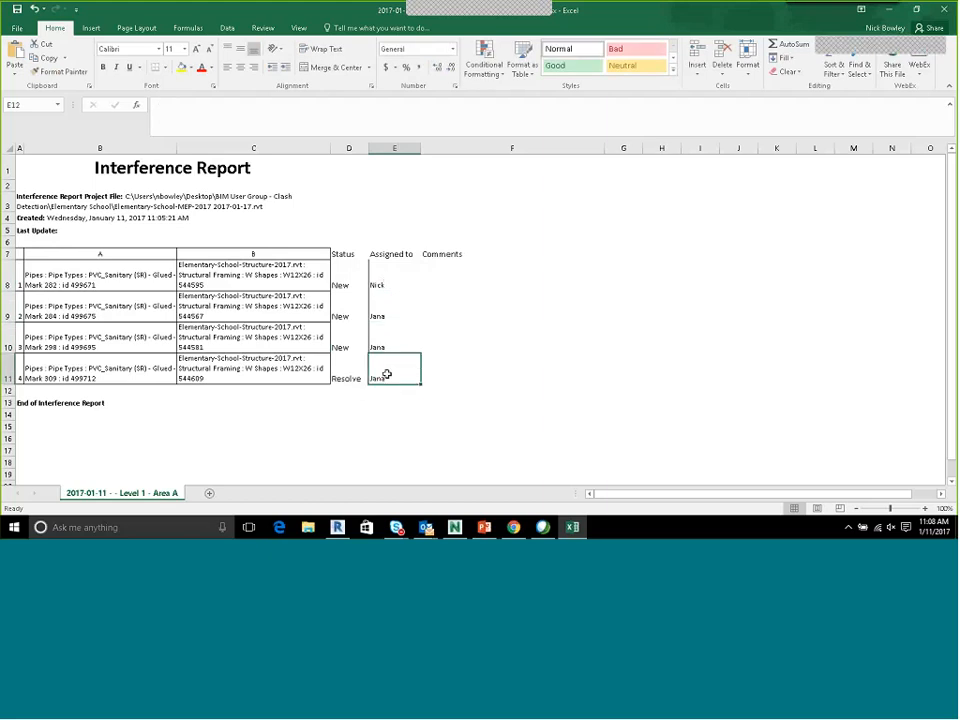
pyautogui.press('BackSpace')
pyautogui.write('Imag')
pyautogui.press('Return')
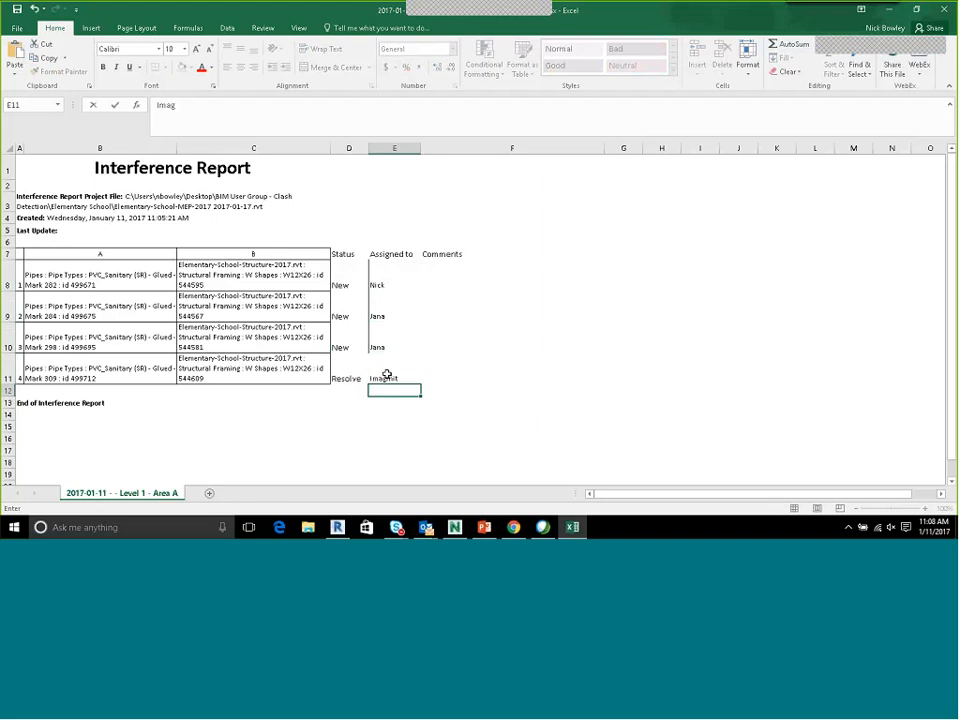
# Enter the comment "Move Pipe Down to 11-8"" for the first clash and fill it down to the other three
pyautogui.click(446, 280)
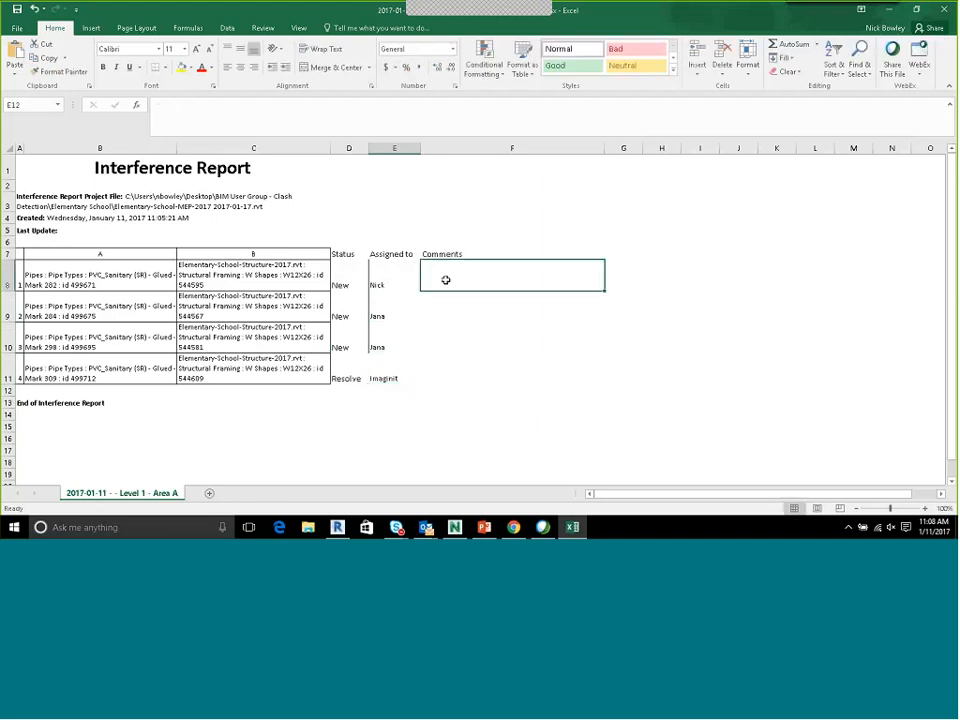
pyautogui.write('Move Pip')
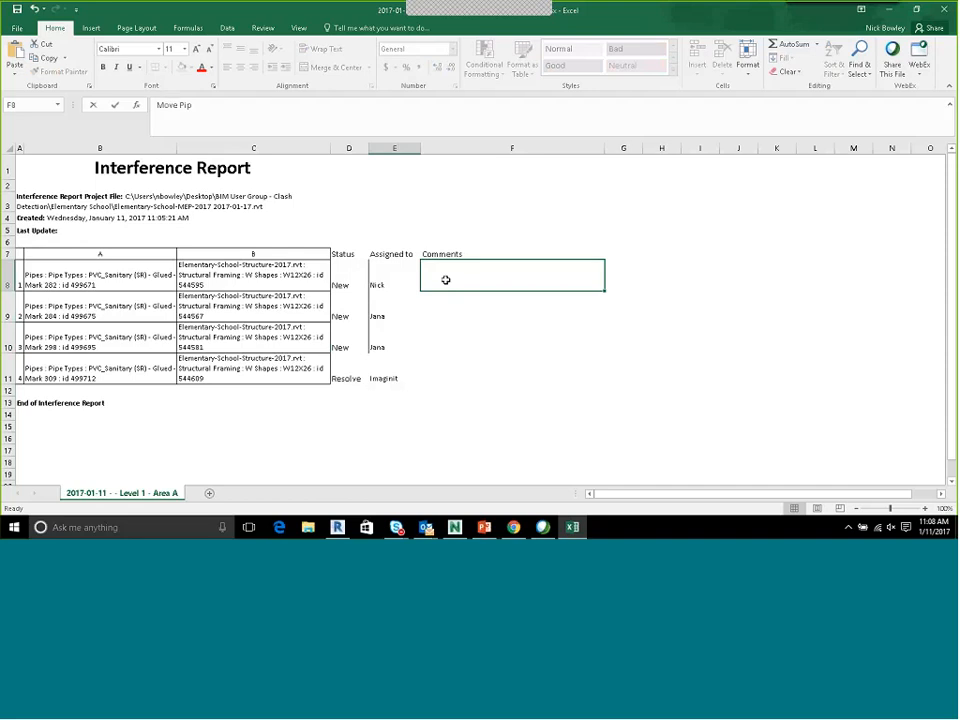
pyautogui.write('e')
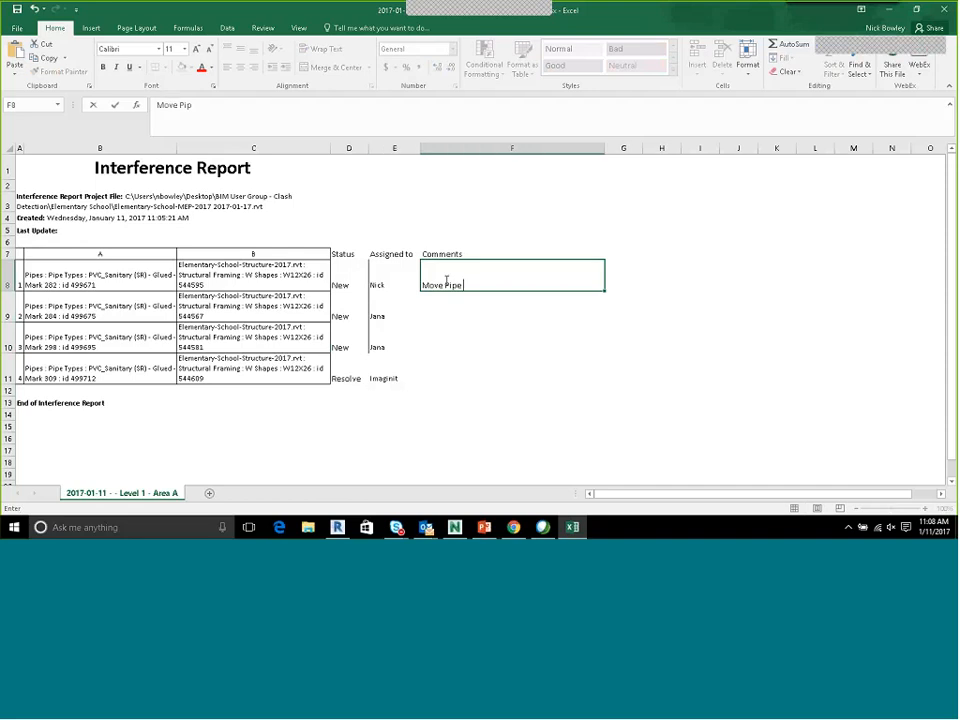
pyautogui.write(' Down to 11-8"')
pyautogui.click(540, 293)
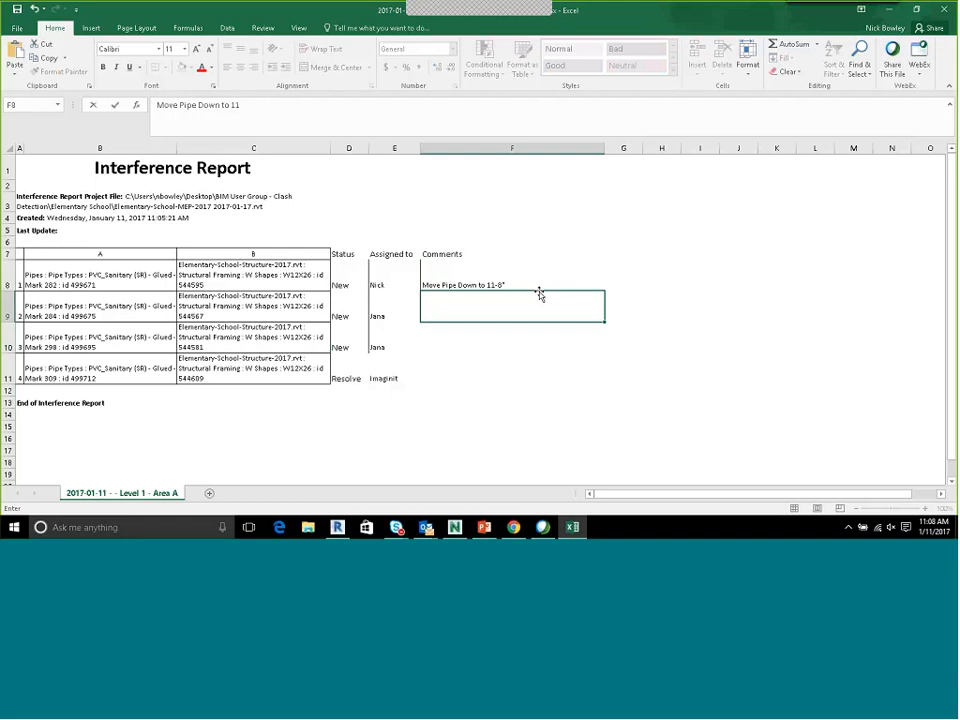
pyautogui.click(452, 270)
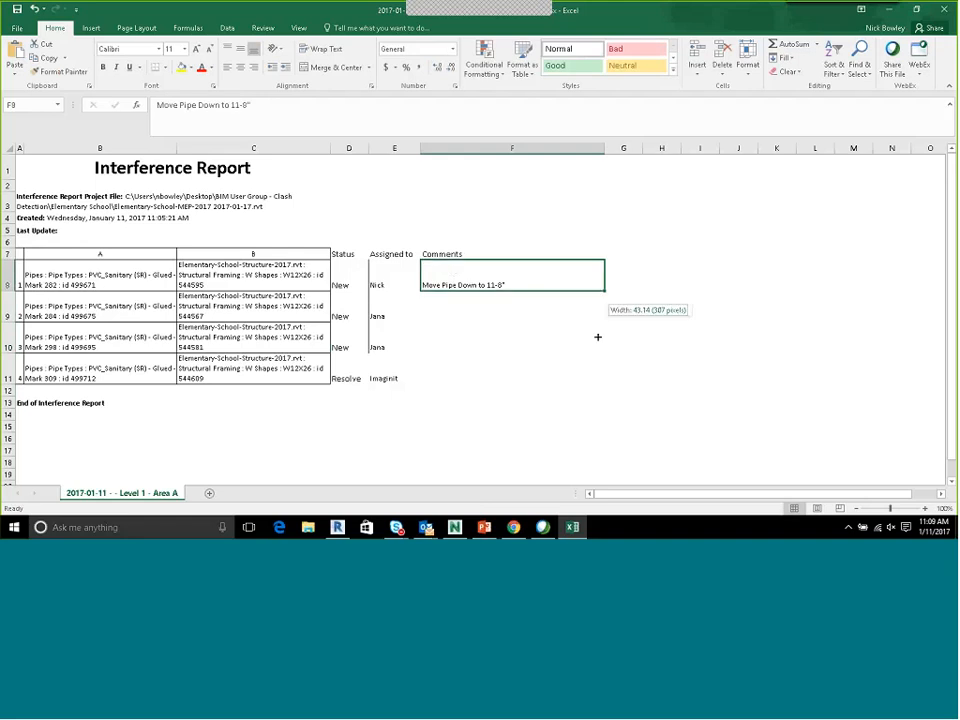
pyautogui.moveTo(604, 290); pyautogui.dragTo(596, 378)
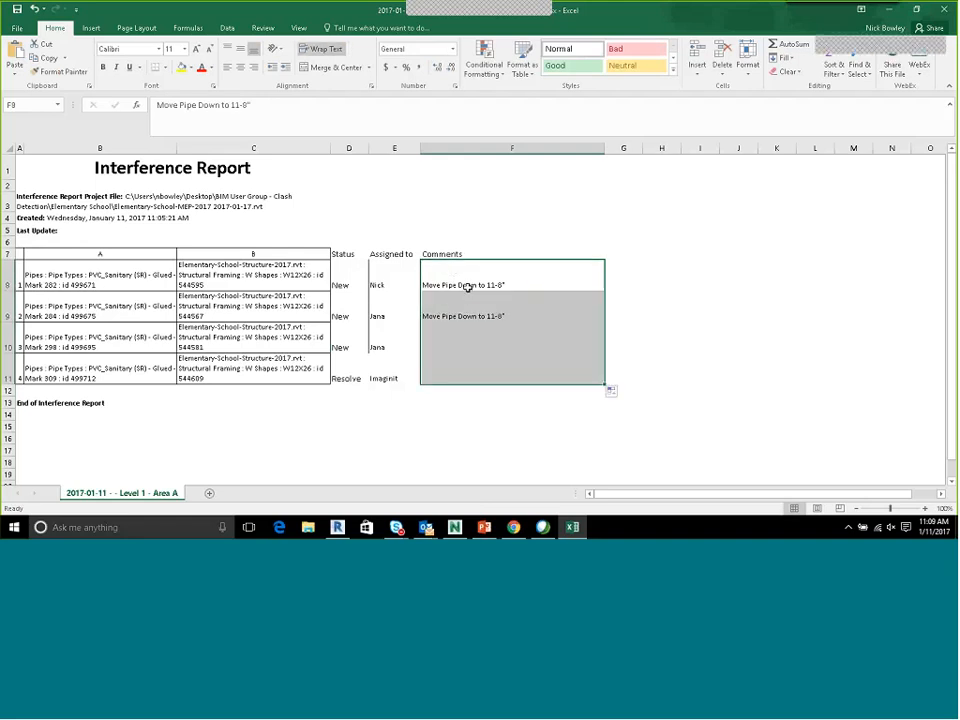
# Examine the full structural framing and sanitary pipe entries of the first clash, including their element IDs
pyautogui.click(250, 280)
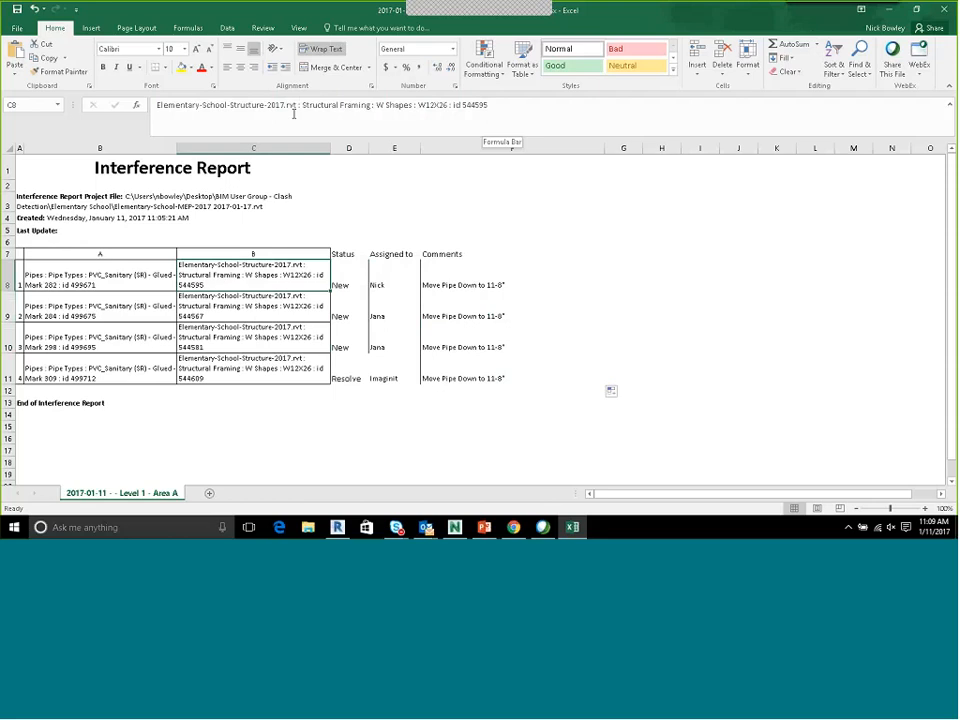
pyautogui.click(104, 277)
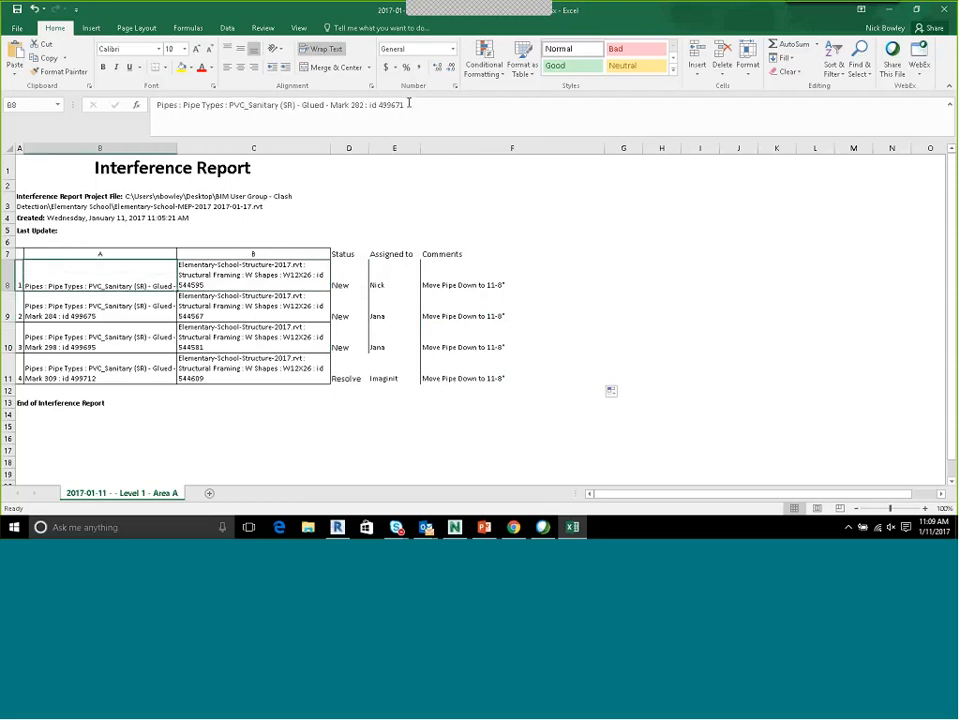
# Select only the element ID number 499671 within the first clash's sanitary pipe entry for copying
pyautogui.doubleClick(386, 107)
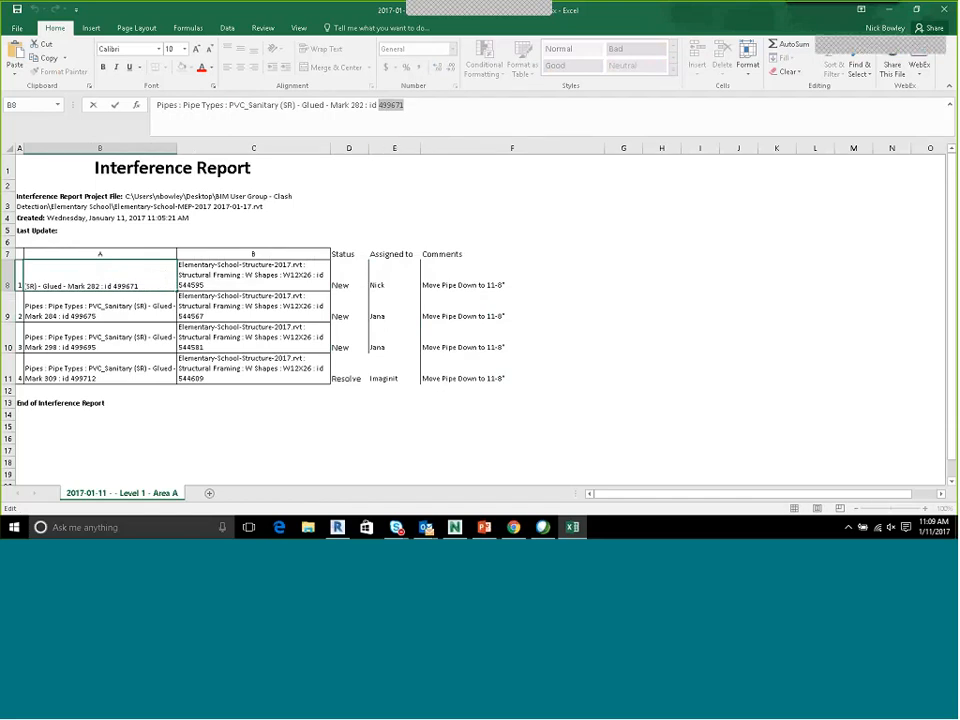
pyautogui.doubleClick(126, 286)
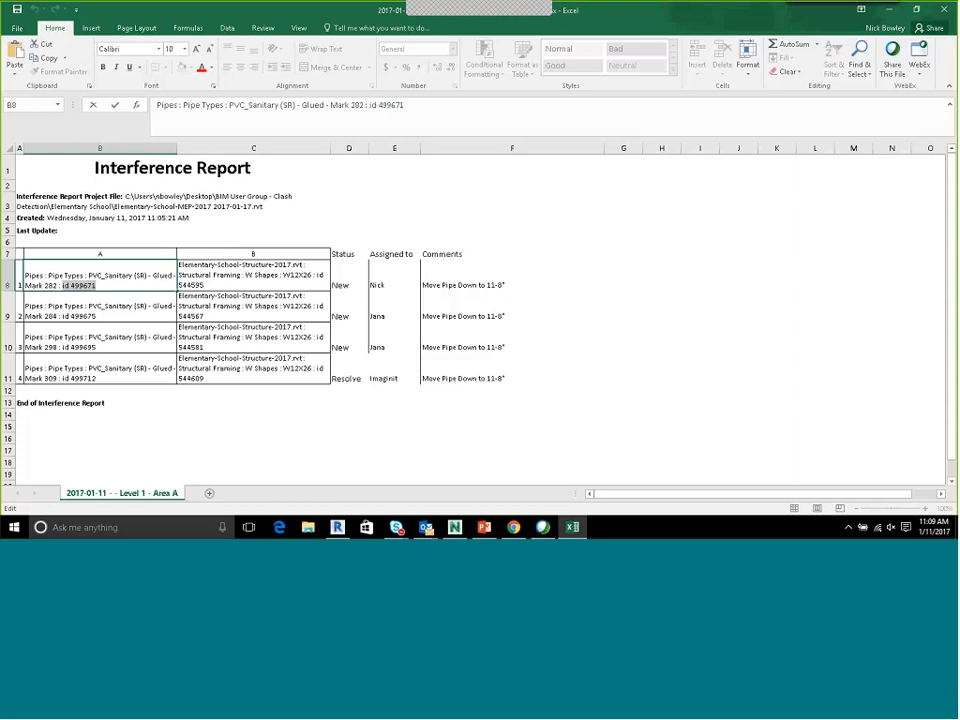
pyautogui.moveTo(63, 287); pyautogui.dragTo(72, 290)
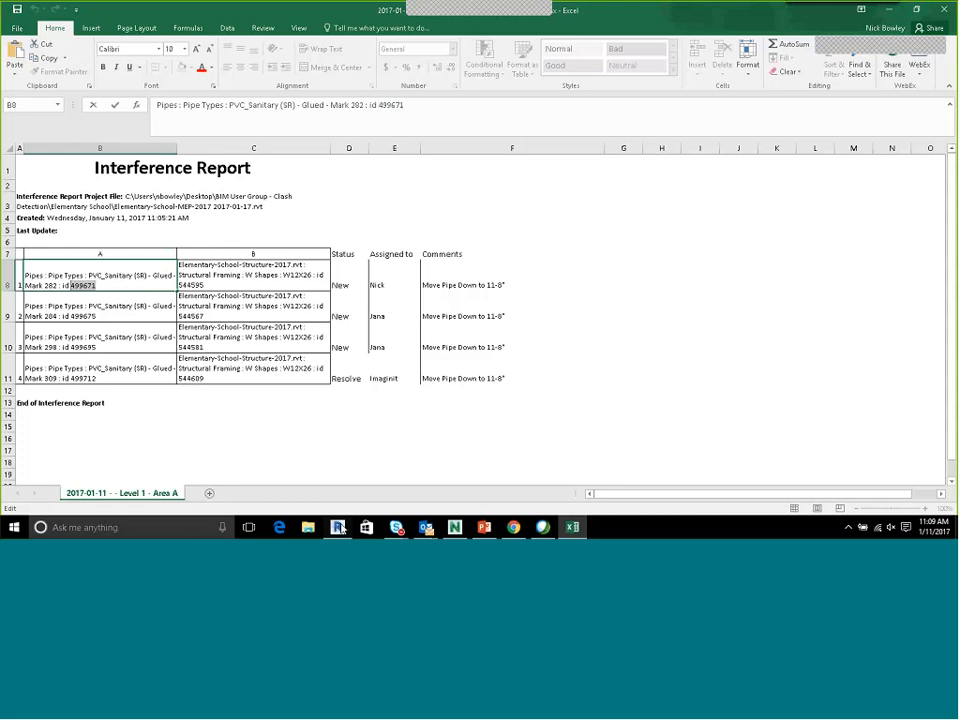
# Switch to Revit and use Select Elements by ID to show and select the pipe with ID 499671
pyautogui.hotkey('alt', 'Tab')
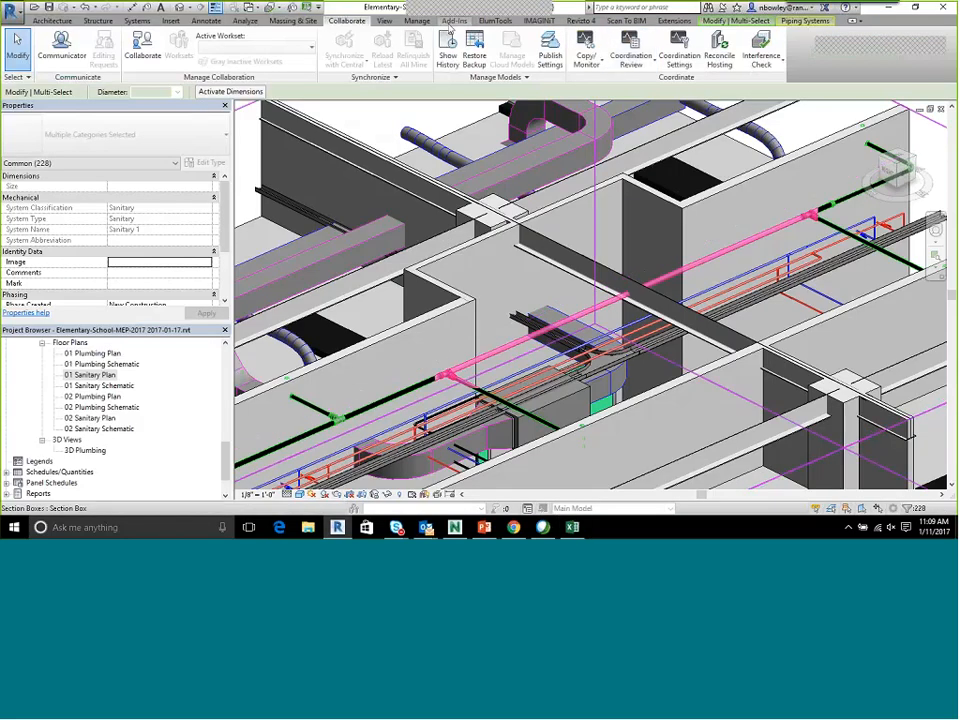
pyautogui.click(417, 21)
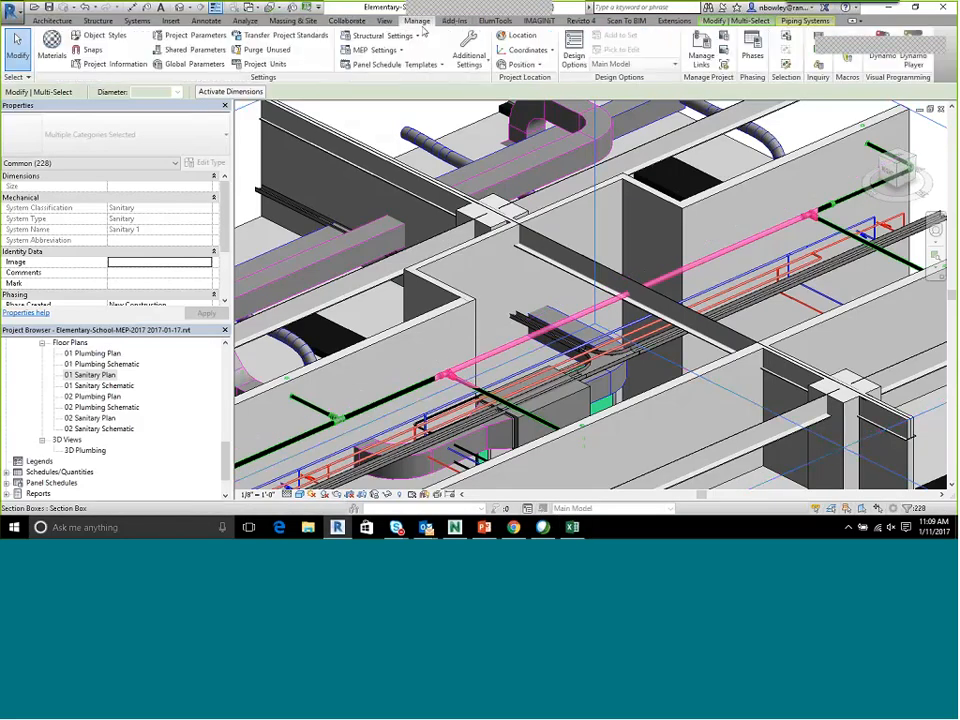
pyautogui.click(819, 52)
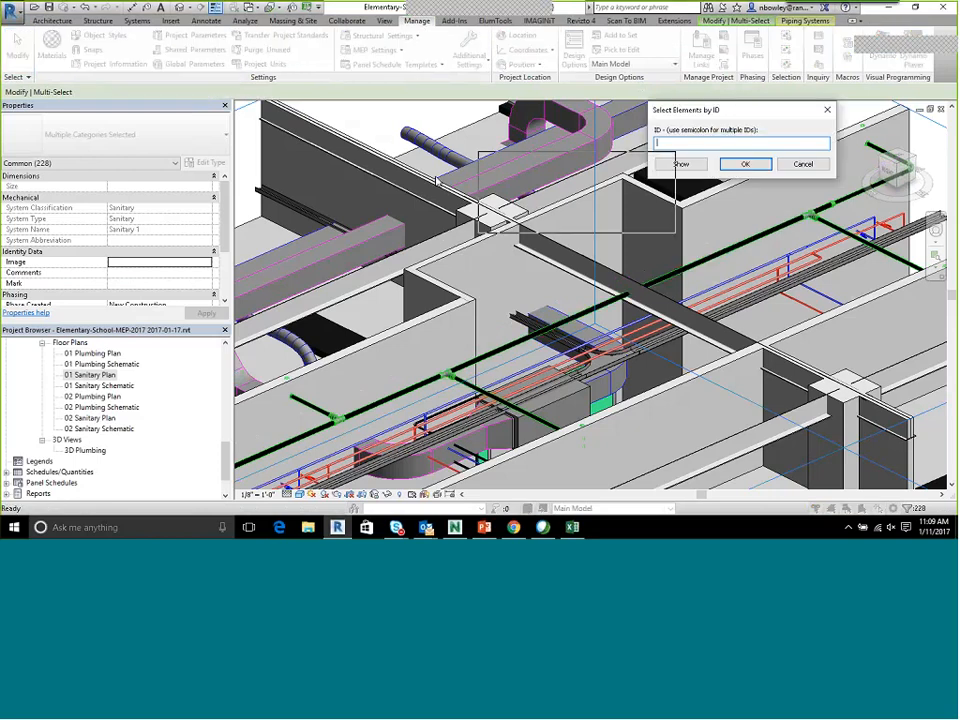
pyautogui.write('499671')
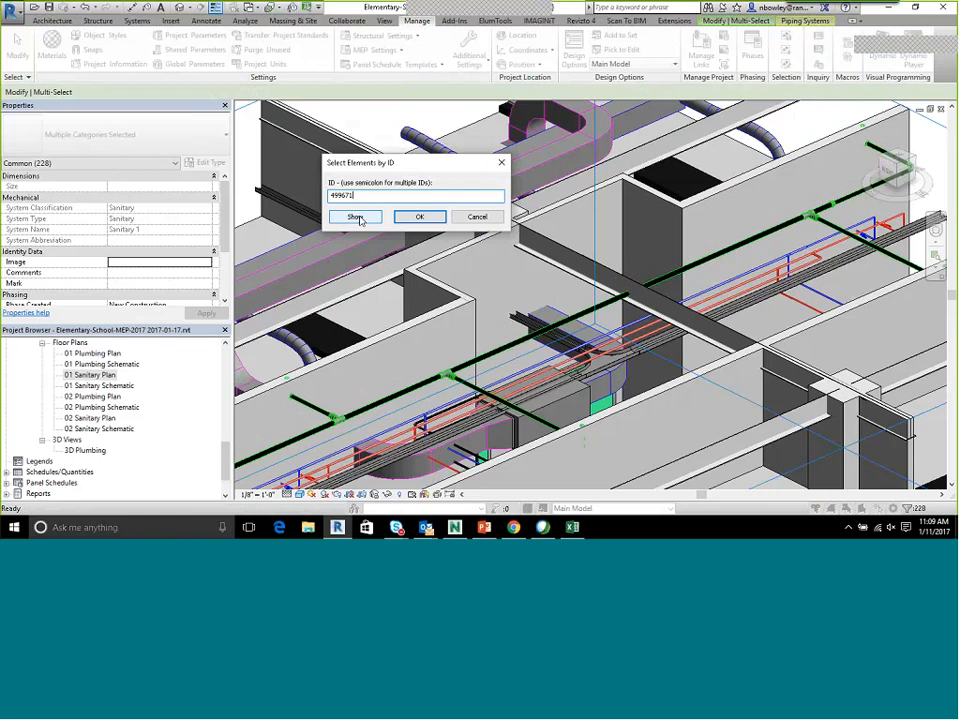
pyautogui.click(357, 217)
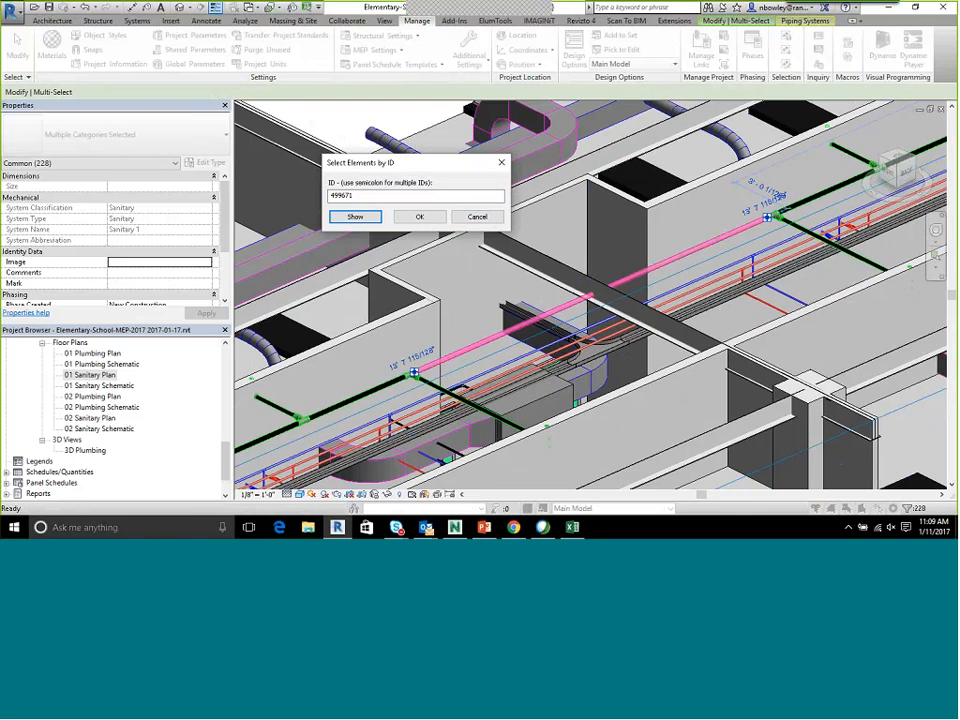
pyautogui.click(430, 219)
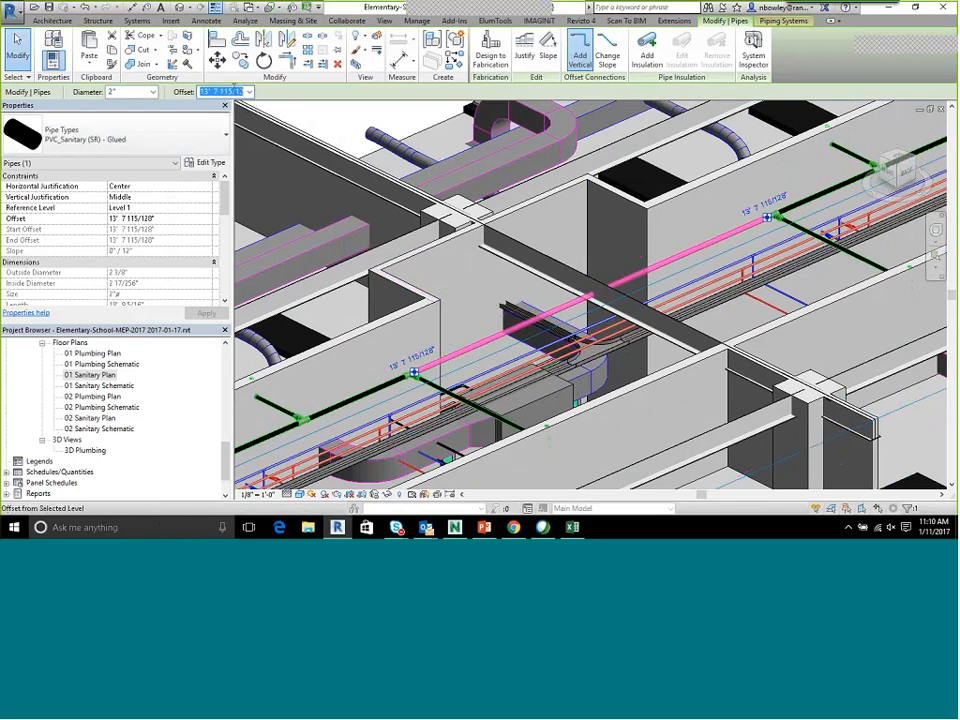
# Set the offset of the selected sanitary pipe to 13'
pyautogui.write('13')
pyautogui.press('Return')
pyautogui.moveTo(684, 257); pyautogui.dragTo(566, 286, button='middle')
pyautogui.moveTo(894, 178); pyautogui.dragTo(592, 284, button='middle')
pyautogui.moveTo(660, 241); pyautogui.dragTo(310, 368, button='middle')
pyautogui.moveTo(748, 163); pyautogui.dragTo(558, 258, button='middle')
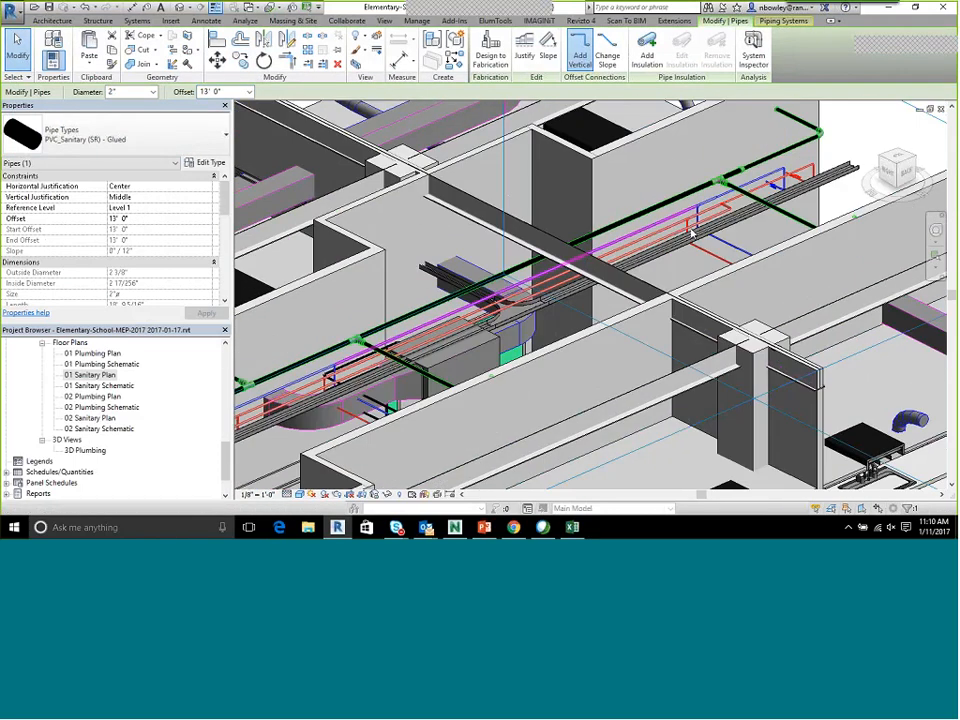
# Examine the moved sanitary run, its tee fittings and branches, and its clearance from the structural beams in the 3D view
pyautogui.moveTo(802, 212); pyautogui.dragTo(687, 272, button='middle')
pyautogui.moveTo(784, 181); pyautogui.dragTo(713, 200, button='middle')
pyautogui.moveTo(446, 279); pyautogui.dragTo(670, 152, button='middle')
pyautogui.moveTo(459, 232); pyautogui.dragTo(790, 100, button='middle')
pyautogui.moveTo(328, 316); pyautogui.dragTo(624, 225, button='middle')
pyautogui.moveTo(892, 370); pyautogui.dragTo(707, 293, button='middle')
pyautogui.scroll(2, 662, 305)
pyautogui.scroll(2, 662, 305)
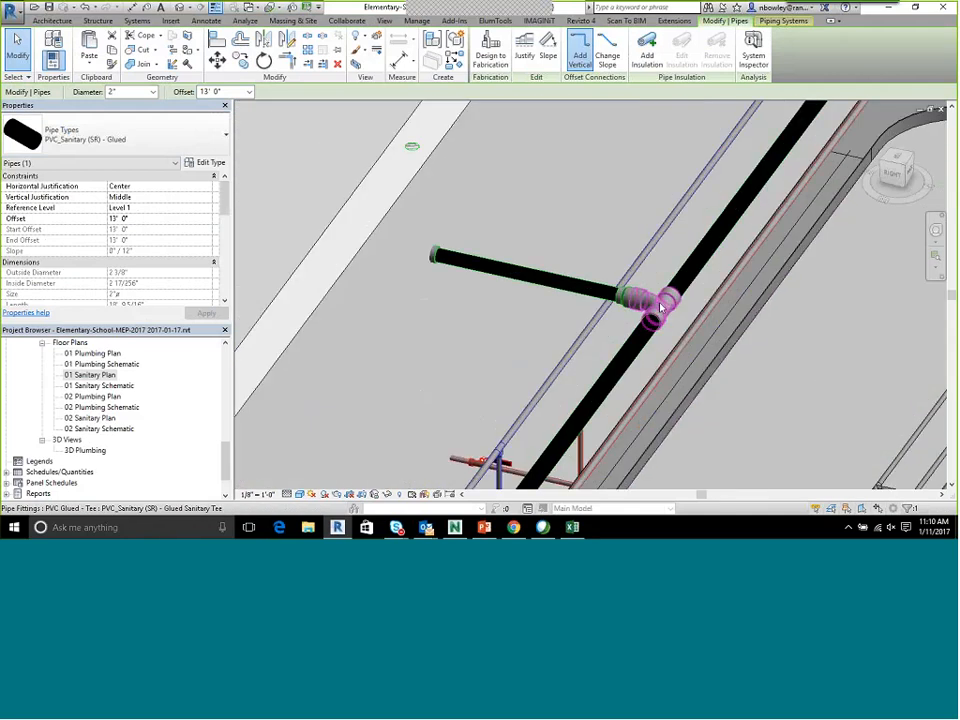
pyautogui.click(660, 302)
pyautogui.scroll(-1, 640, 340)
pyautogui.moveTo(633, 353)
pyautogui.keyDown('shift'); pyautogui.mouseDown(button='middle')
pyautogui.moveTo(660, 360)
pyautogui.moveTo(655, 340)
pyautogui.moveTo(650, 348)
pyautogui.moveTo(589, 321)
pyautogui.moveTo(605, 330)
pyautogui.moveTo(567, 298)
pyautogui.moveTo(630, 345)
pyautogui.mouseUp(button='middle'); pyautogui.keyUp('shift')
pyautogui.scroll(-3, 650, 345)
pyautogui.moveTo(800, 278); pyautogui.dragTo(587, 379, button='middle')
pyautogui.moveTo(853, 195)
pyautogui.mouseDown(button='middle')
pyautogui.moveTo(672, 285)
pyautogui.moveTo(658, 311)
pyautogui.moveTo(664, 298)
pyautogui.mouseUp(button='middle')
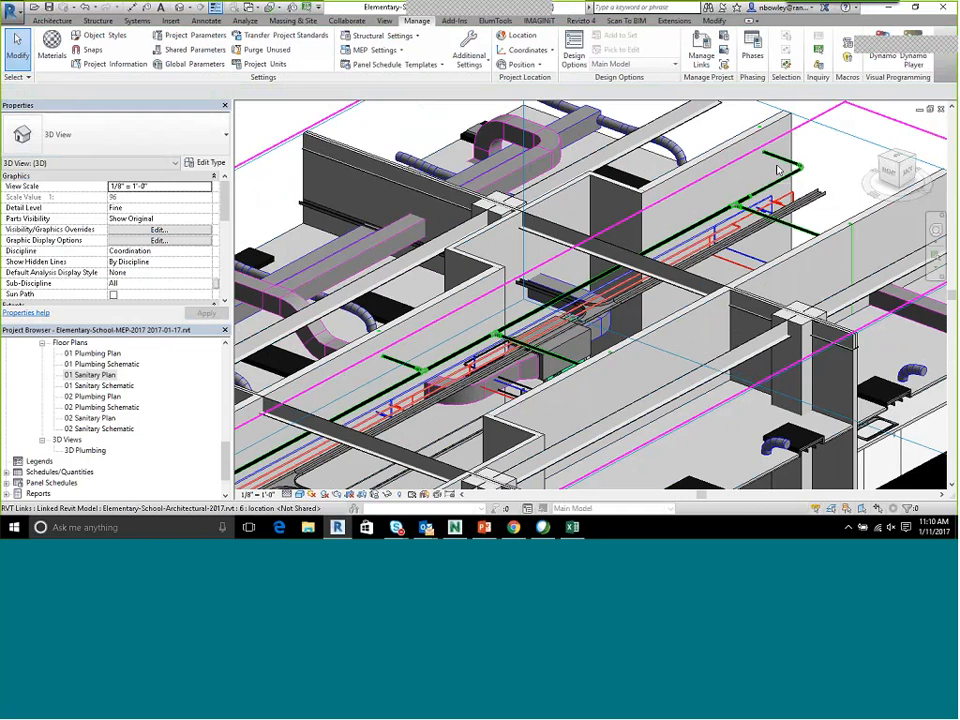
pyautogui.scroll(2, 778, 164)
pyautogui.scroll(-3, 770, 184)
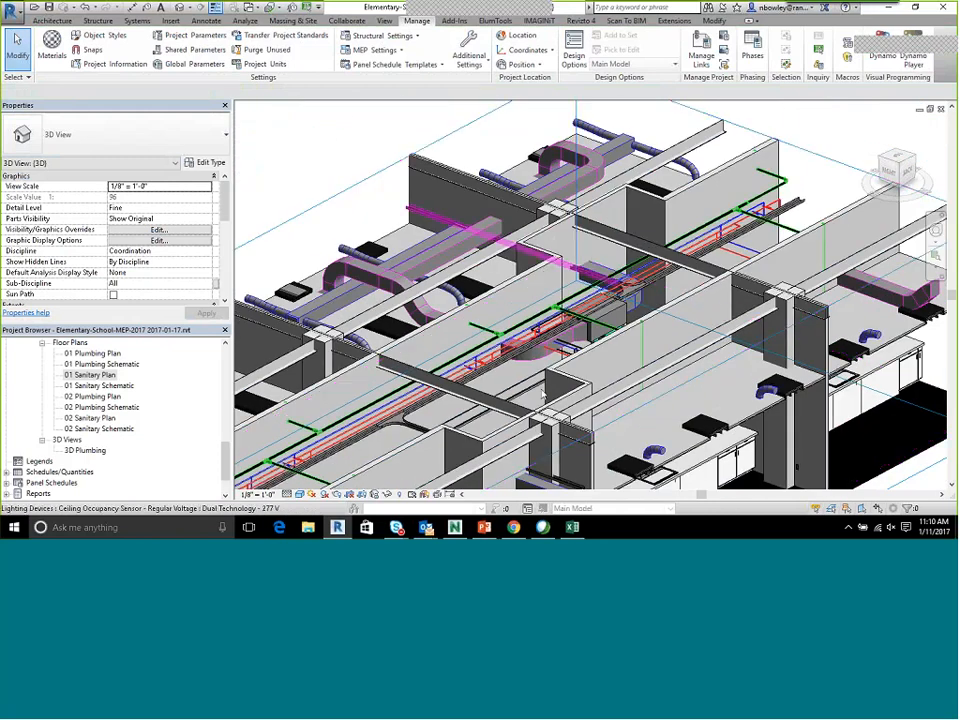
# Switch back to Excel and review the Status, Assigned to and Comments entries for all four clashes
pyautogui.click(574, 527)
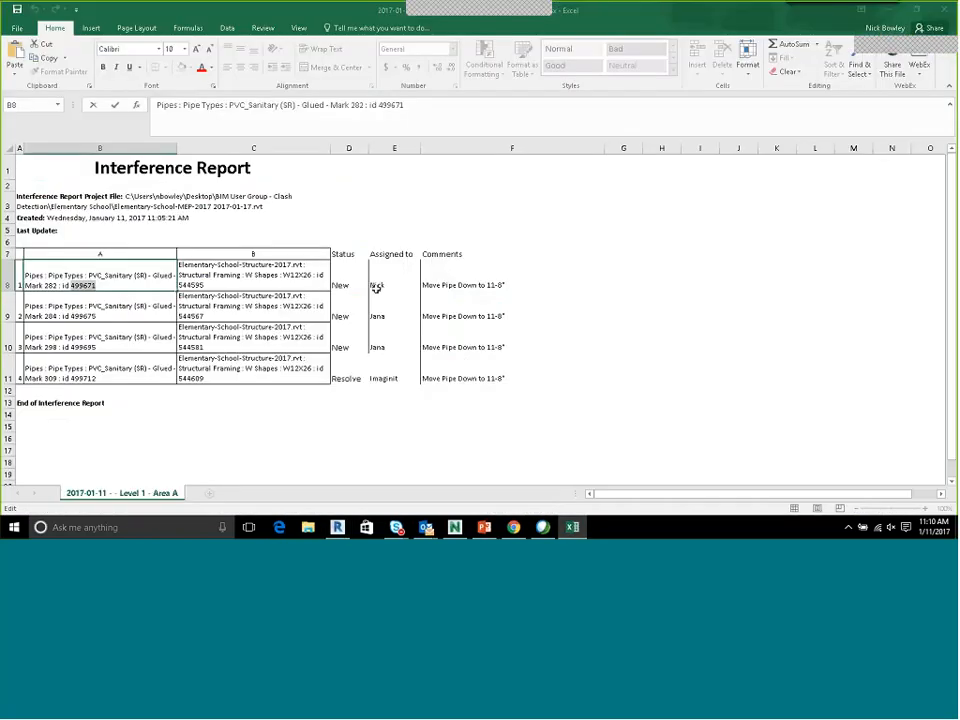
pyautogui.moveTo(343, 255); pyautogui.dragTo(457, 377)
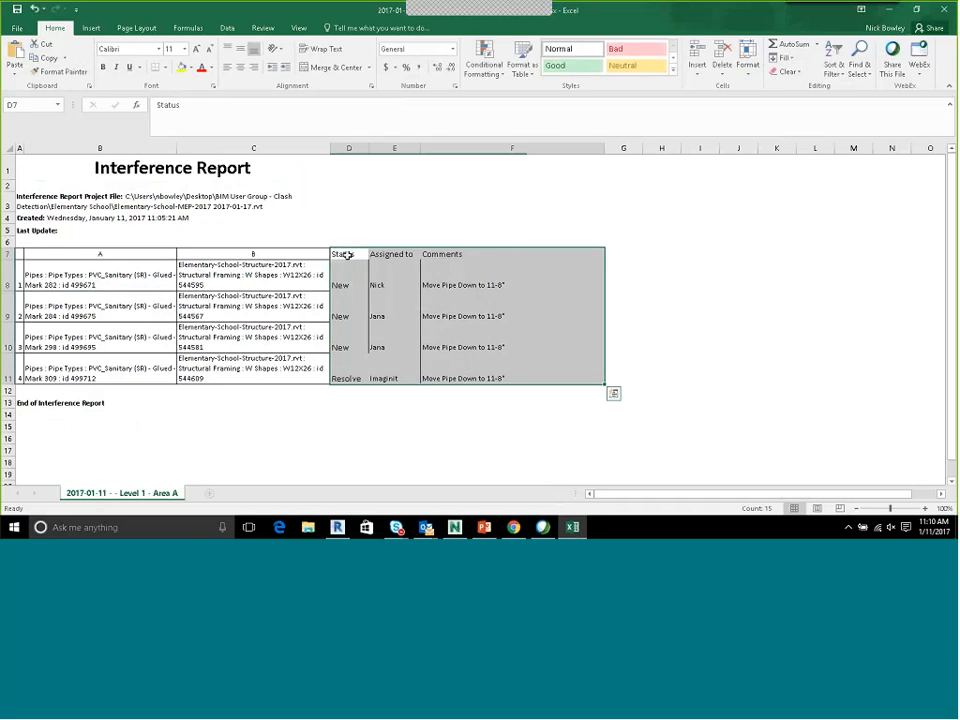
pyautogui.moveTo(347, 254); pyautogui.dragTo(452, 378)
# Close the Excel workbook containing the interference report
pyautogui.click(888, 12)
pyautogui.rightClick(580, 529)
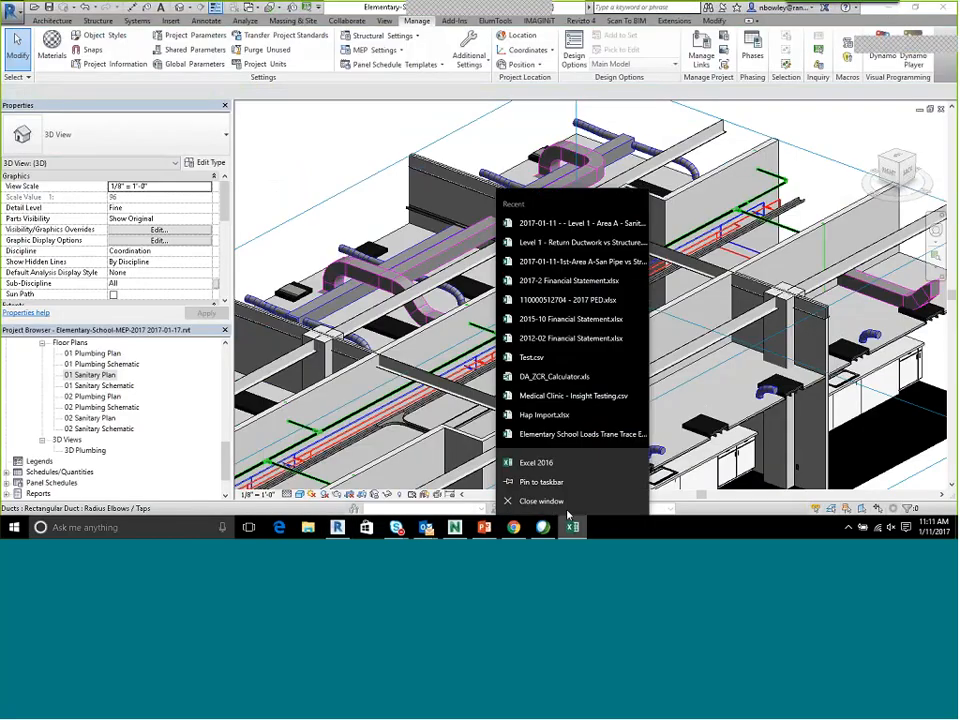
pyautogui.click(558, 504)
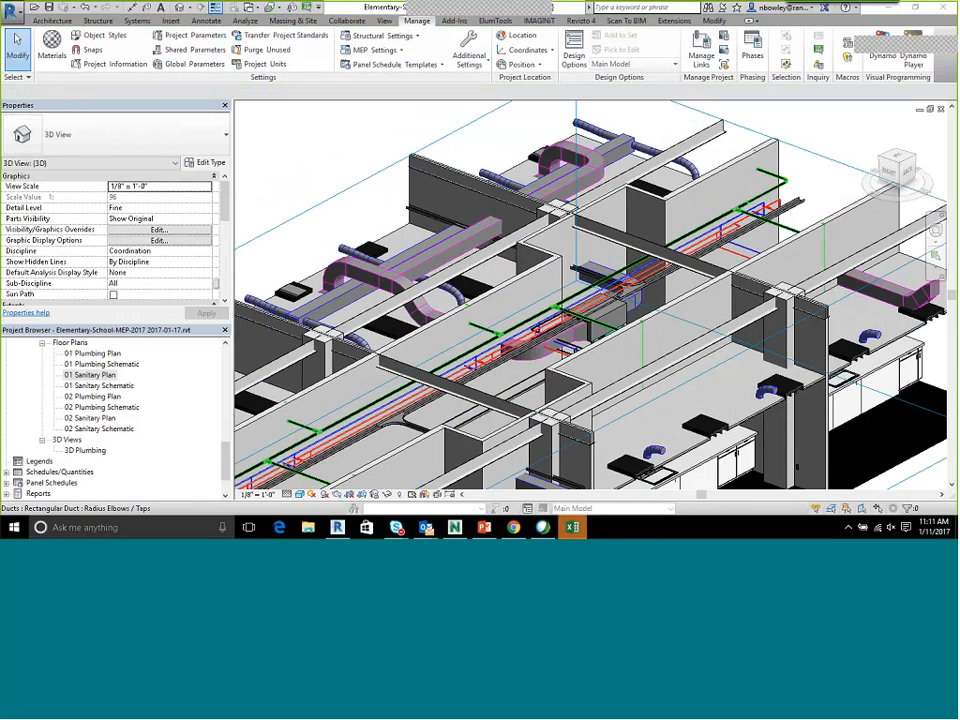
pyautogui.click(572, 525)
pyautogui.click(479, 290)
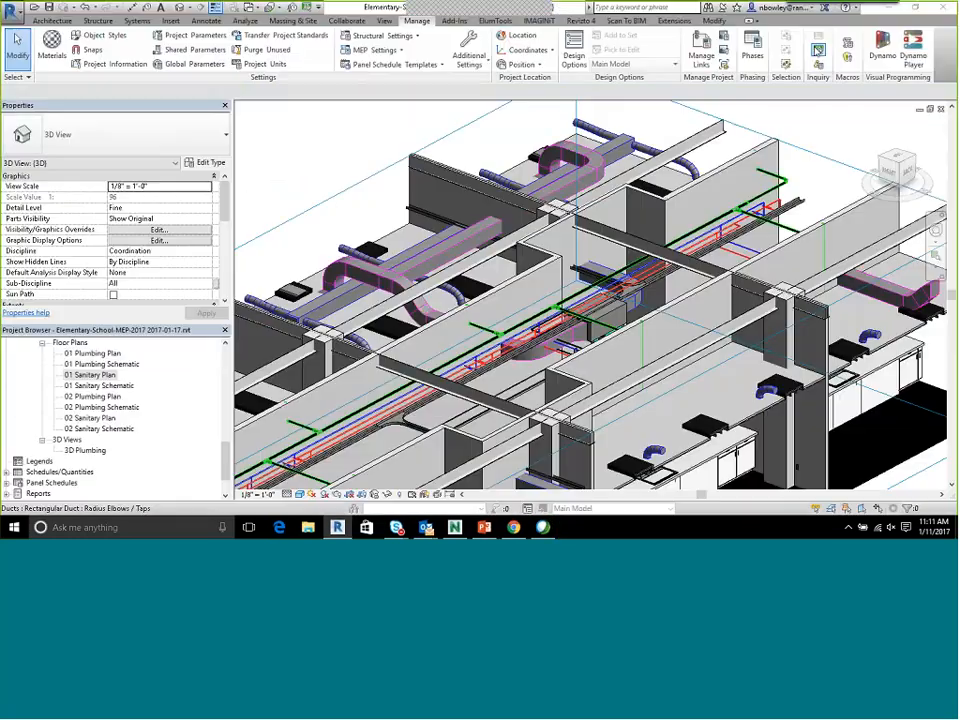
# Switch to Navisworks Manage and activate the Select tool for the school model
pyautogui.click(888, 10)
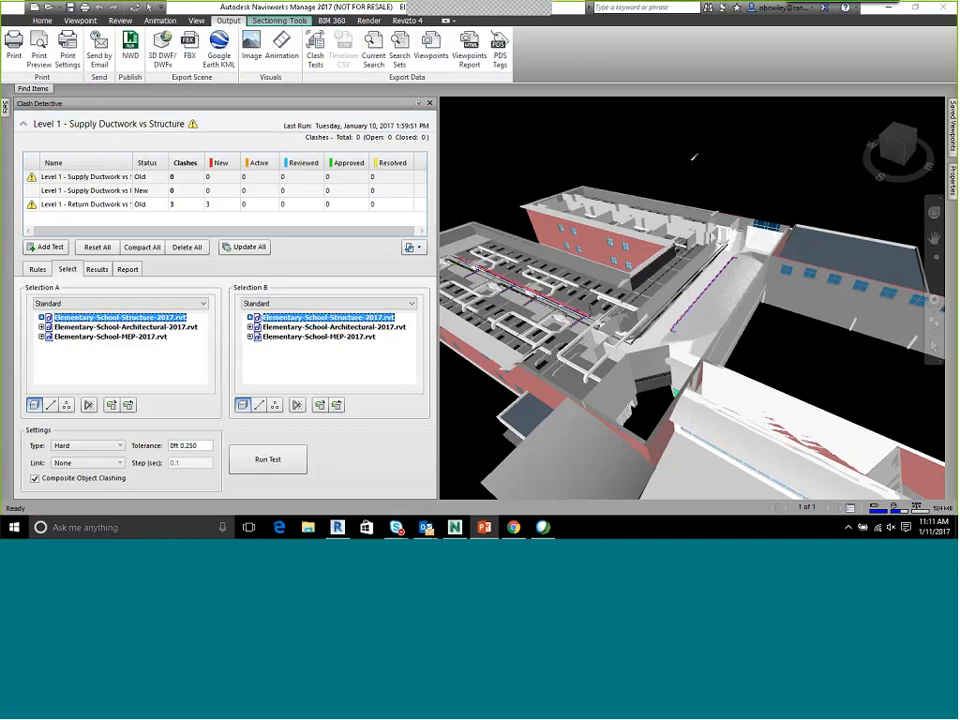
pyautogui.click(42, 21)
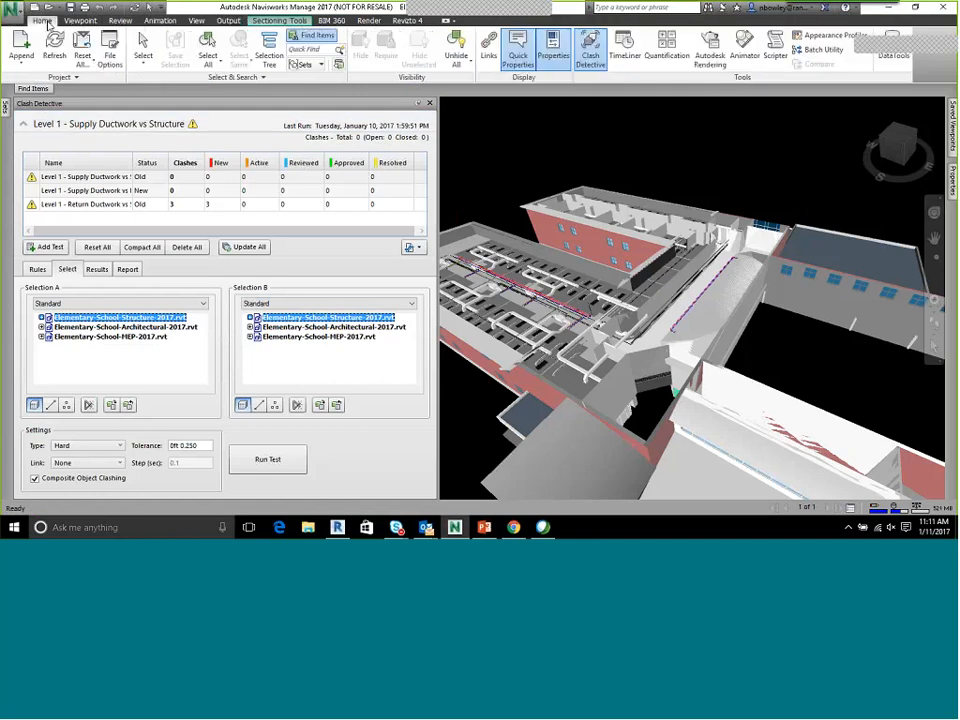
pyautogui.click(143, 47)
pyautogui.moveTo(705, 249); pyautogui.dragTo(649, 192, button='middle')
pyautogui.scroll(-3, 649, 192)
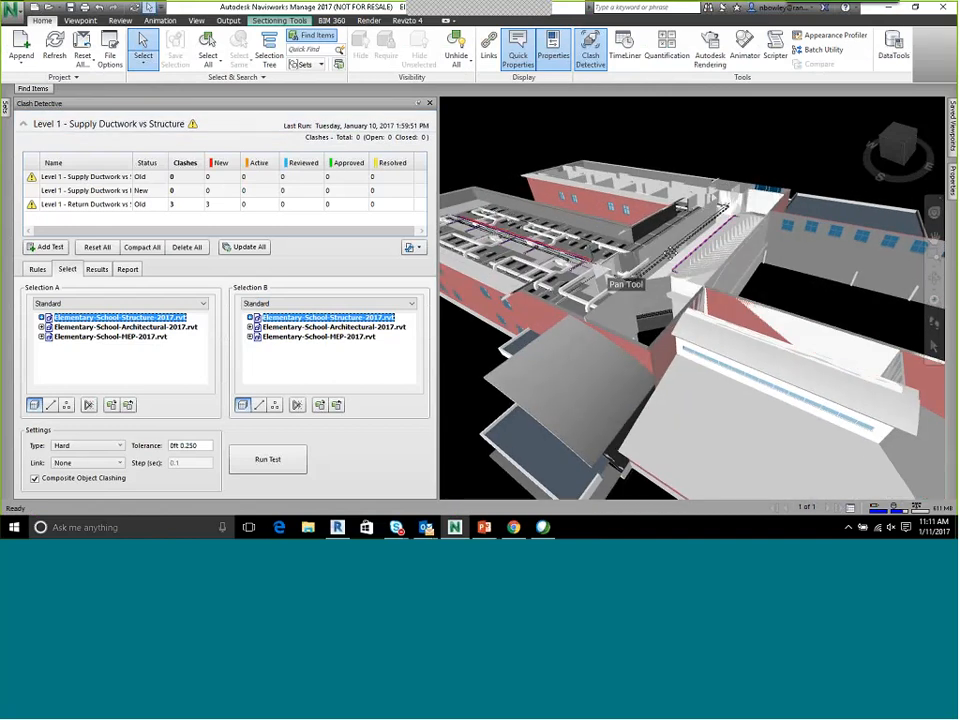
# View the Level 1 Plenum saved viewpoint, followed by the Entire Building viewpoint
pyautogui.moveTo(953, 130)
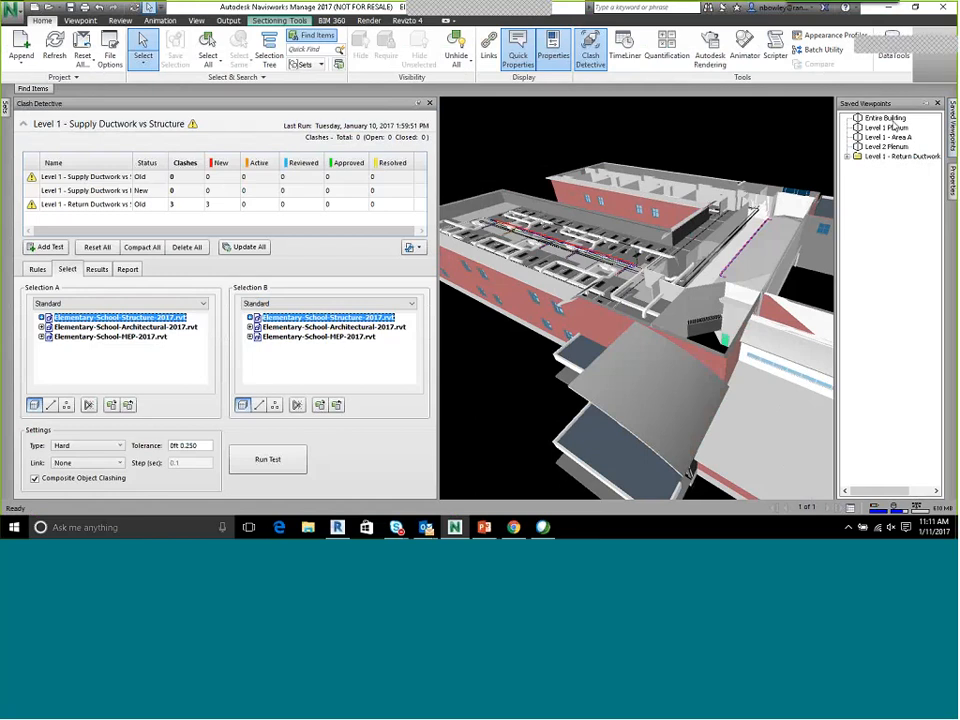
pyautogui.click(888, 128)
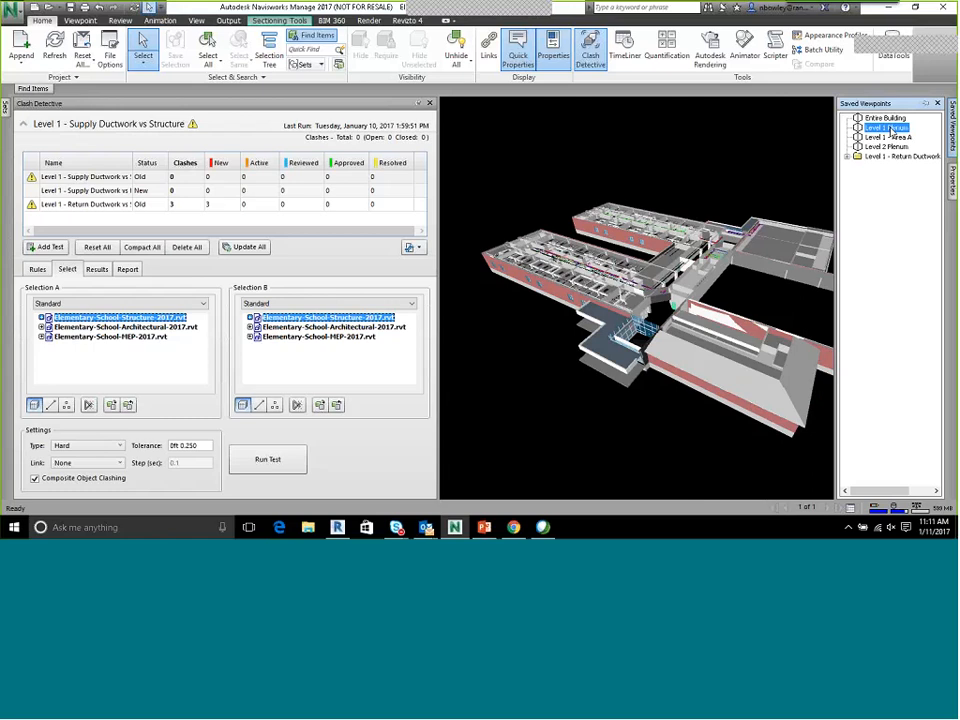
pyautogui.click(885, 118)
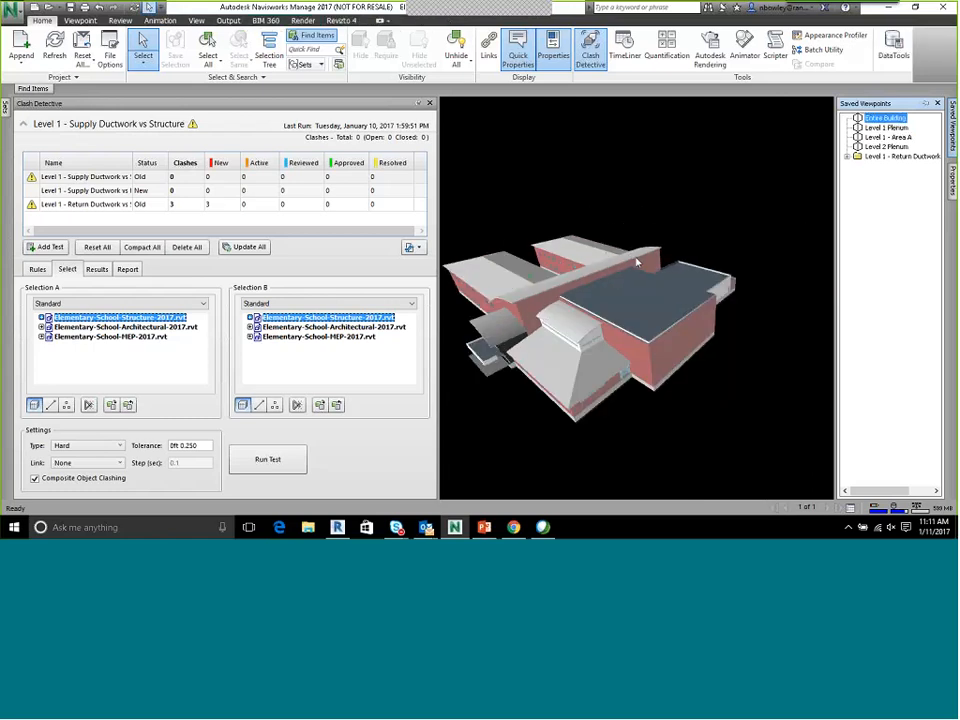
pyautogui.scroll(1, 637, 262)
pyautogui.moveTo(637, 262); pyautogui.dragTo(671, 249, button='middle')
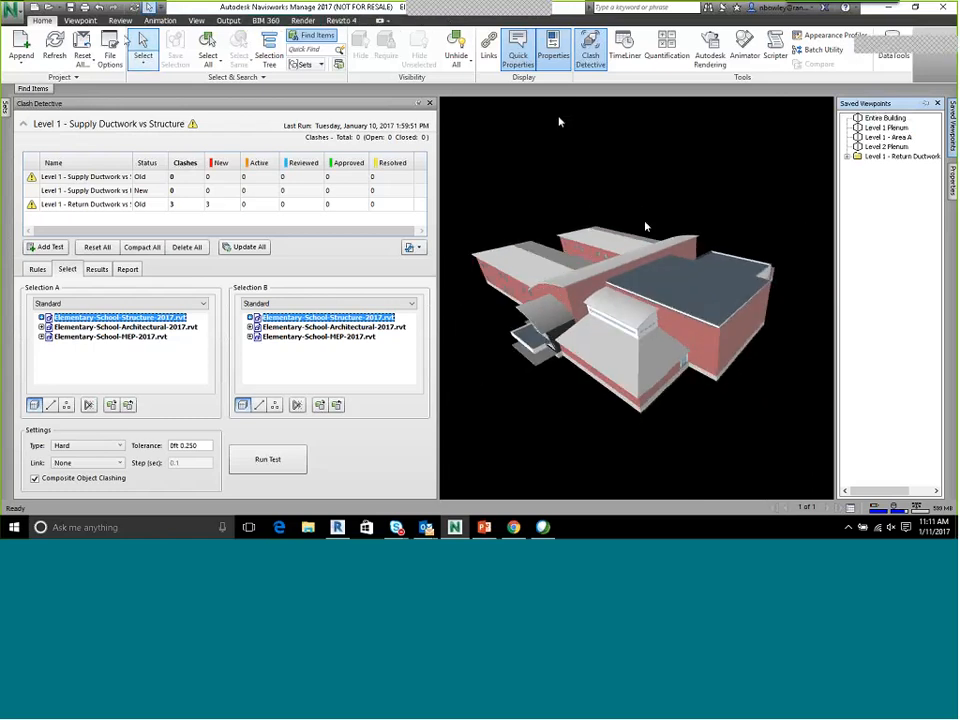
# Set the viewpoint's render mode to Shaded
pyautogui.click(80, 20)
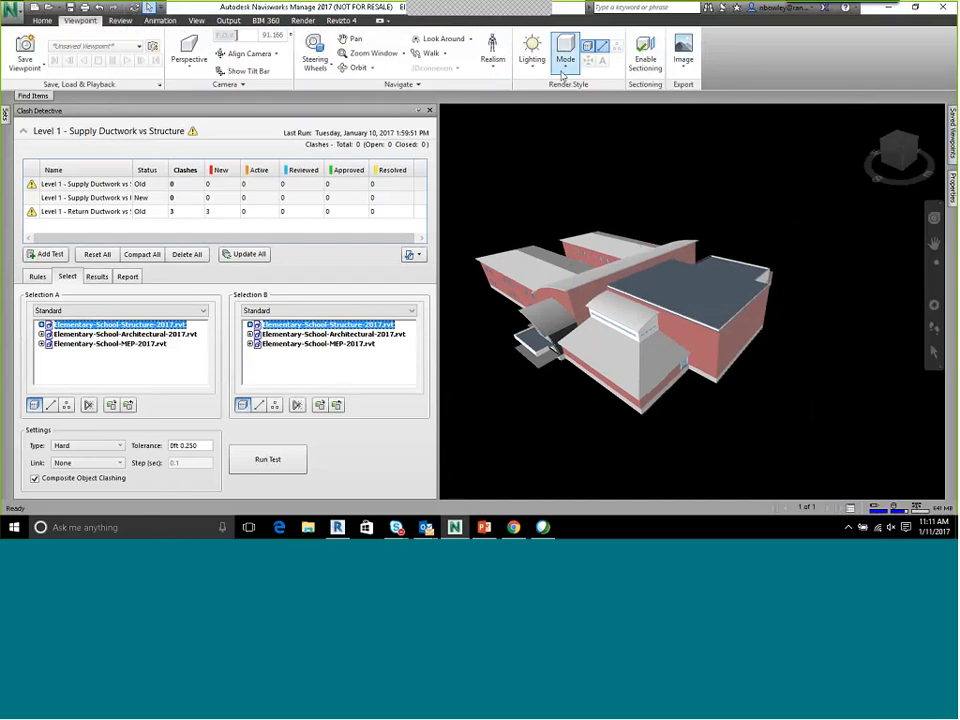
pyautogui.click(563, 70)
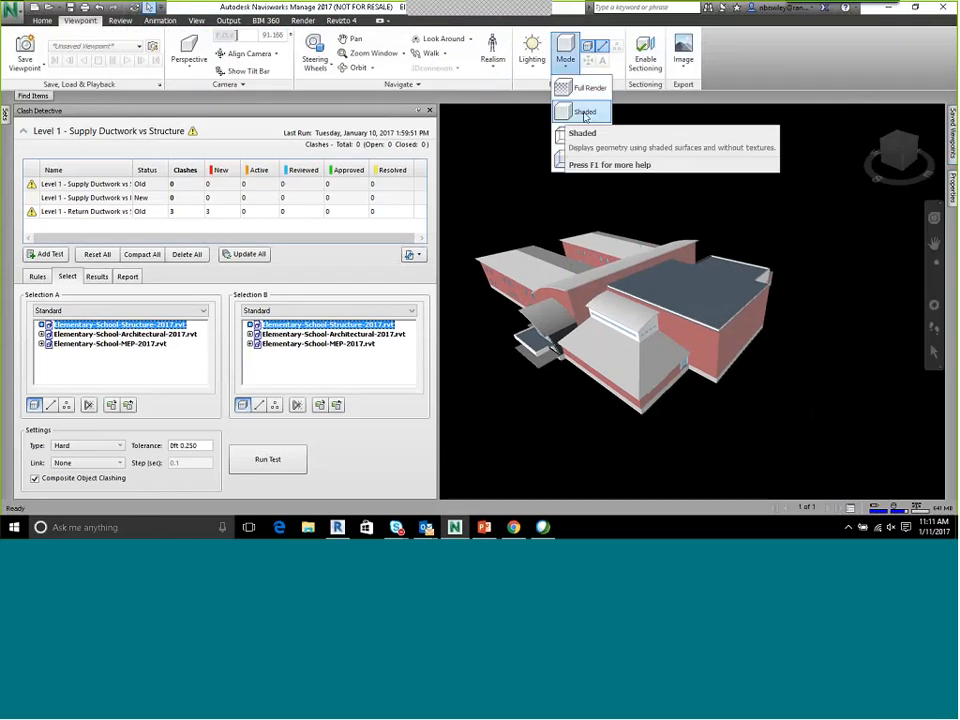
pyautogui.click(585, 112)
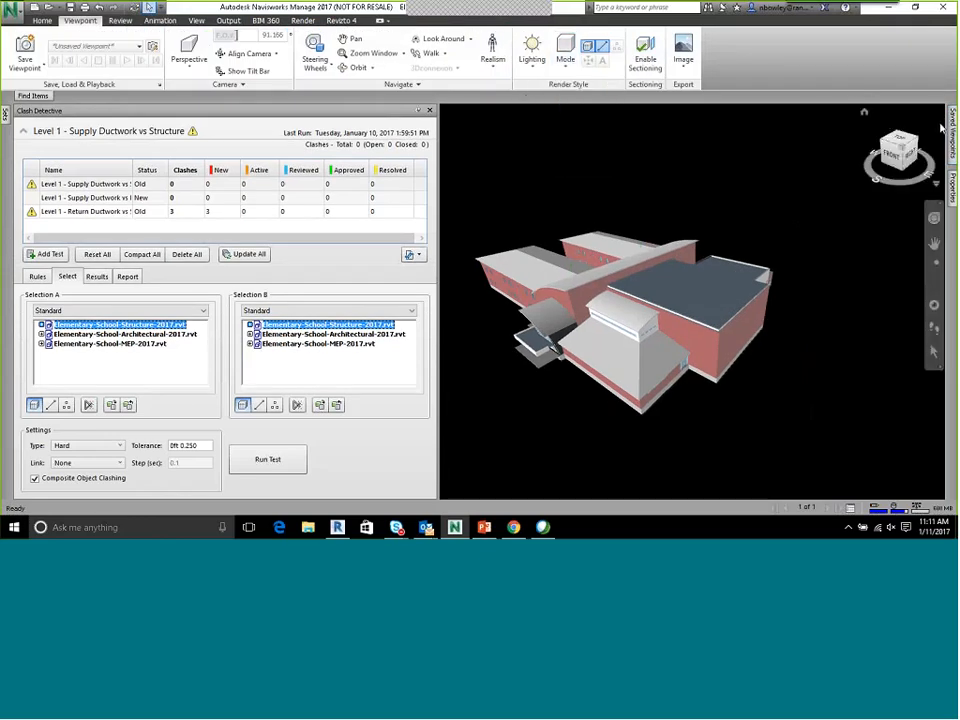
# Open the Level 1 Plenum saved viewpoint and look closer at the exposed ductwork and piping
pyautogui.moveTo(950, 128)
pyautogui.click(886, 135)
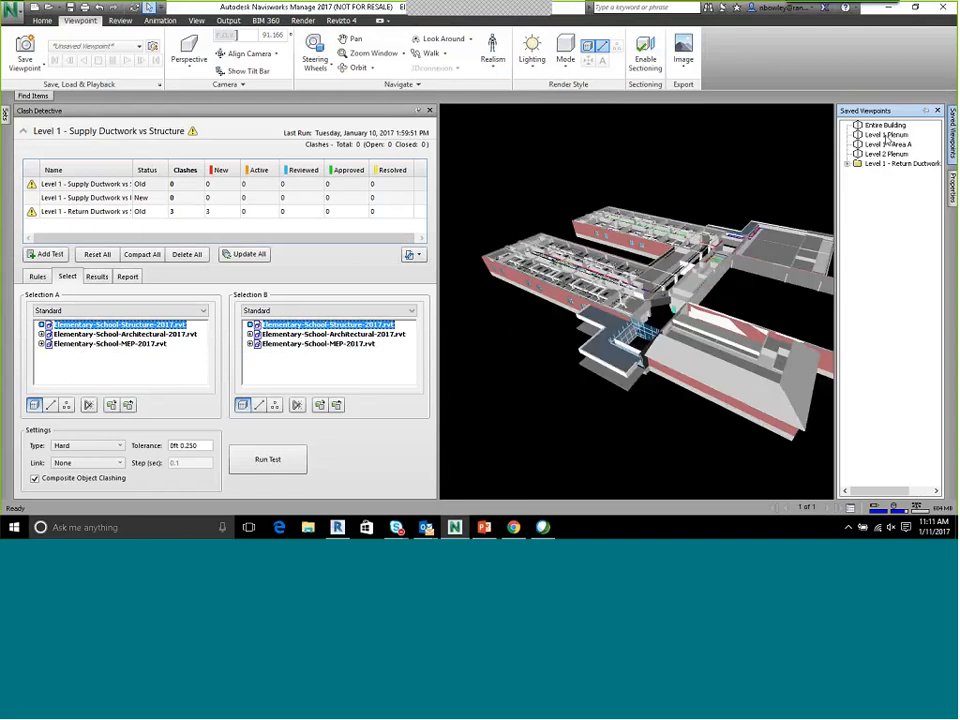
pyautogui.scroll(8, 558, 270)
pyautogui.moveTo(548, 271); pyautogui.dragTo(499, 347, button='middle')
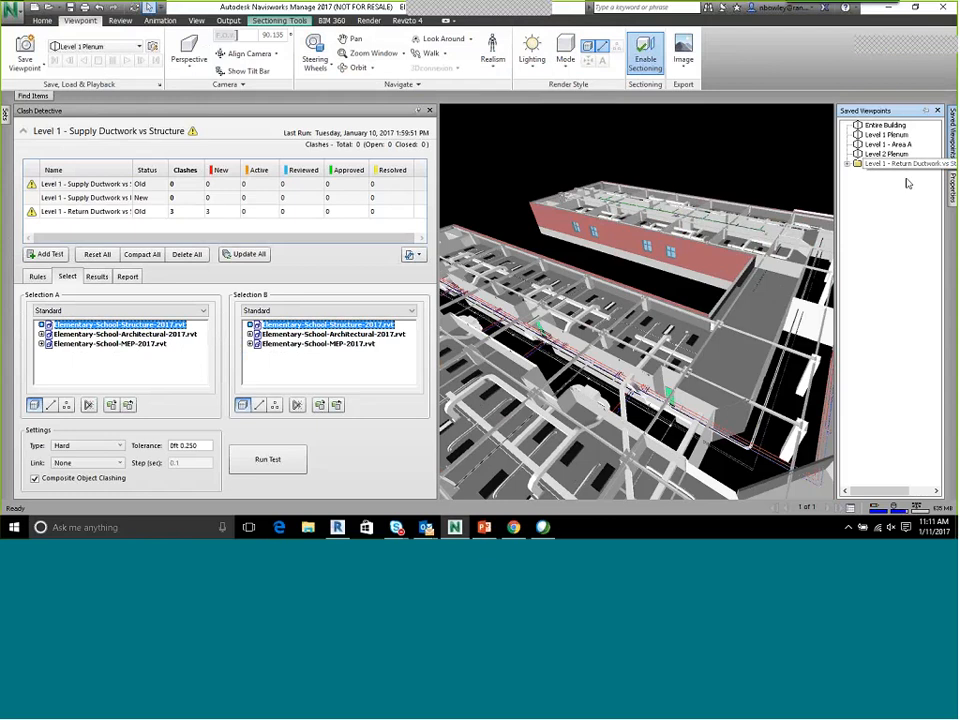
# Open the Level 1 - Area A saved viewpoint and view the wing's ductwork from a closer angle
pyautogui.click(900, 147)
pyautogui.keyDown('shift'); pyautogui.moveTo(602, 284); pyautogui.dragTo(570, 282, button='middle'); pyautogui.keyUp('shift')
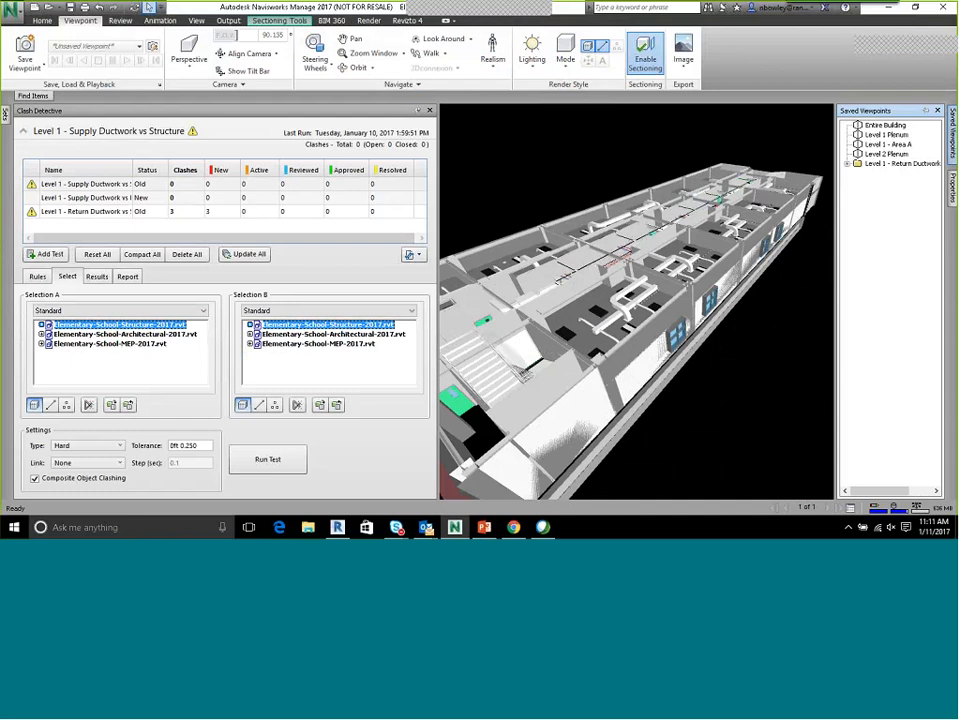
pyautogui.scroll(5, 407, 275)
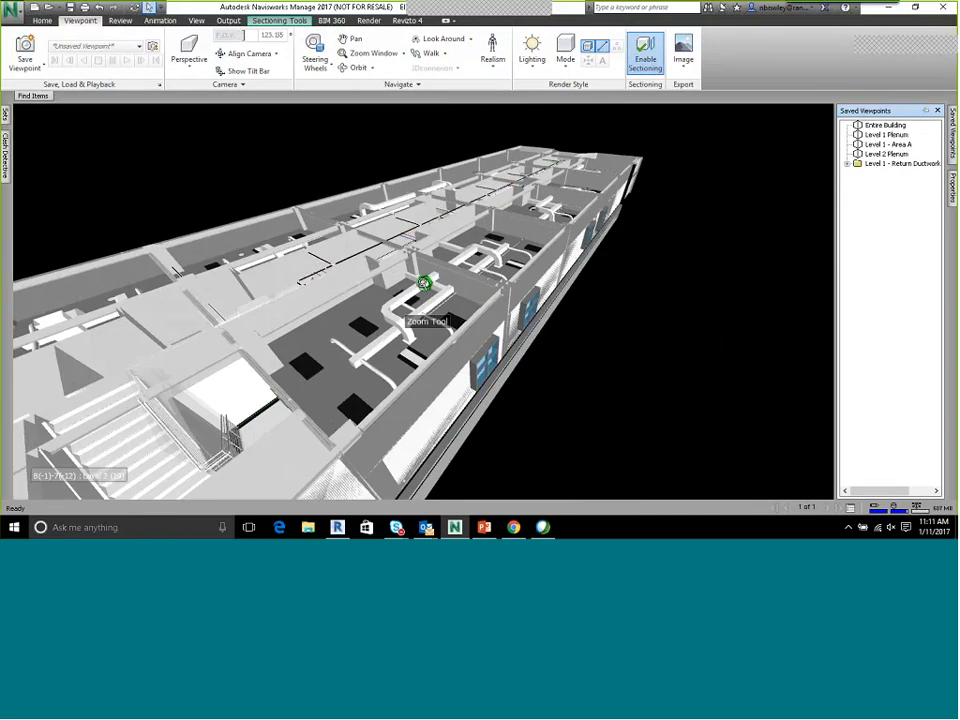
pyautogui.moveTo(407, 275); pyautogui.dragTo(434, 258, button='middle')
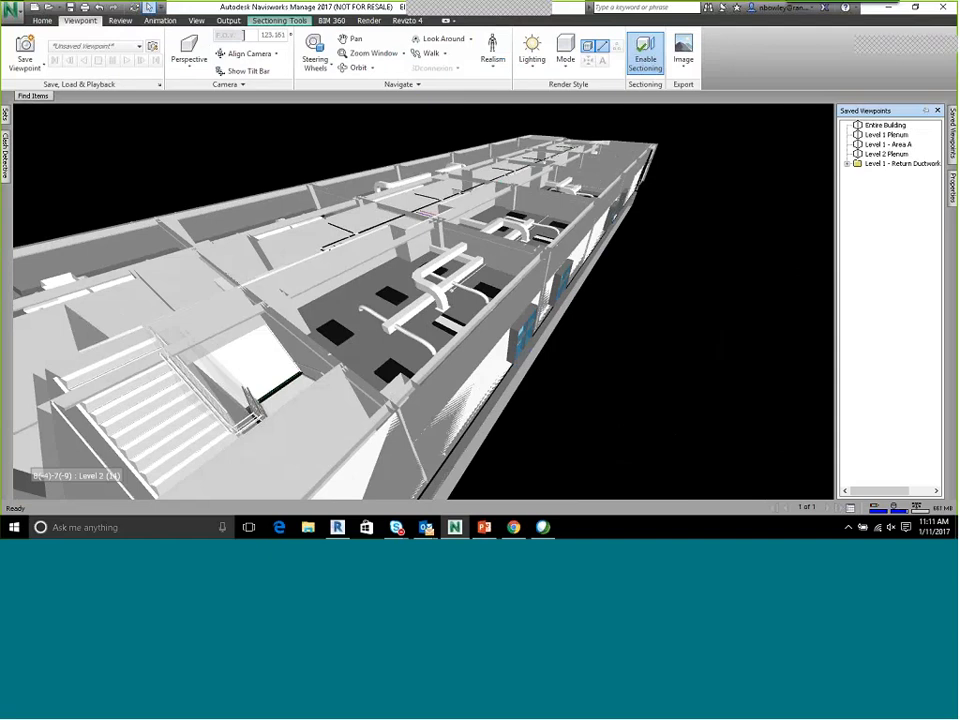
pyautogui.click(43, 21)
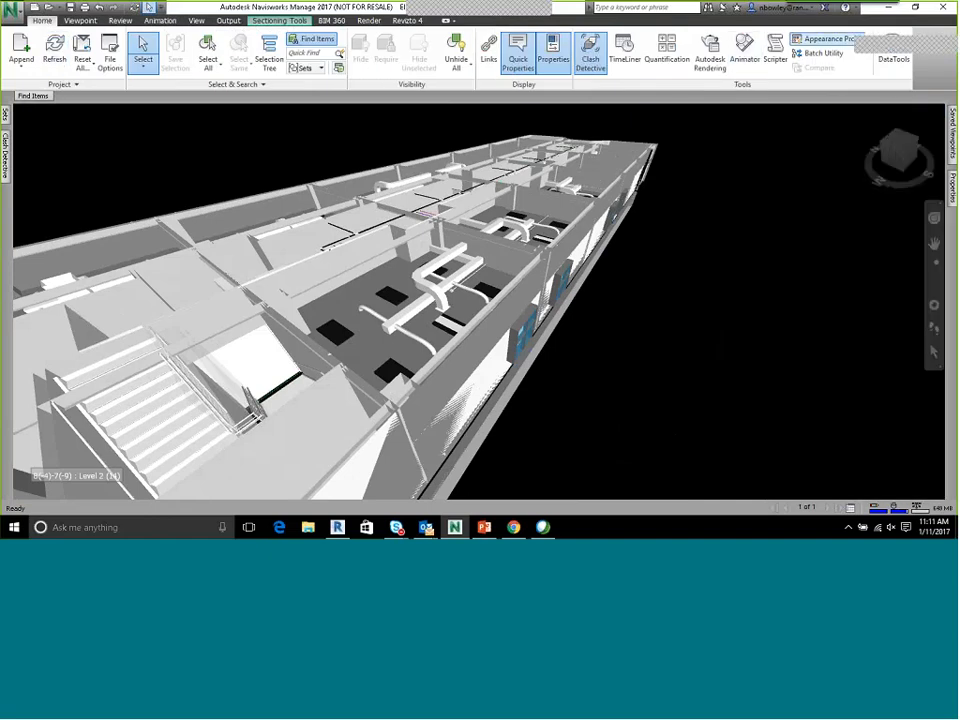
# Open the Appearance Profiler and copy the System Classification property row from the classroom's return air duct
pyautogui.click(828, 38)
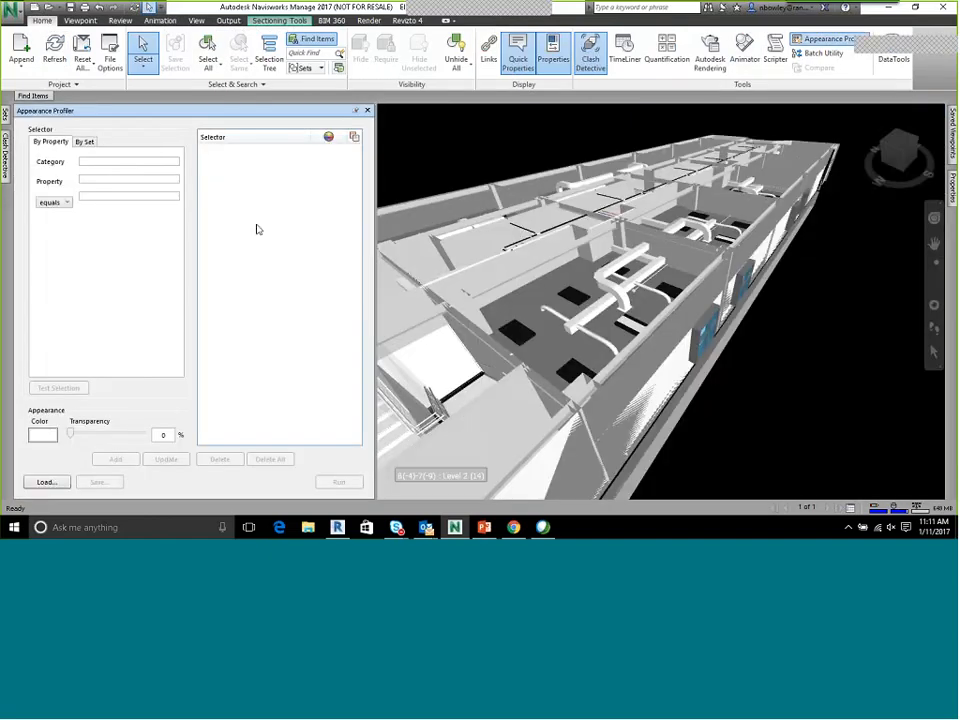
pyautogui.click(105, 163)
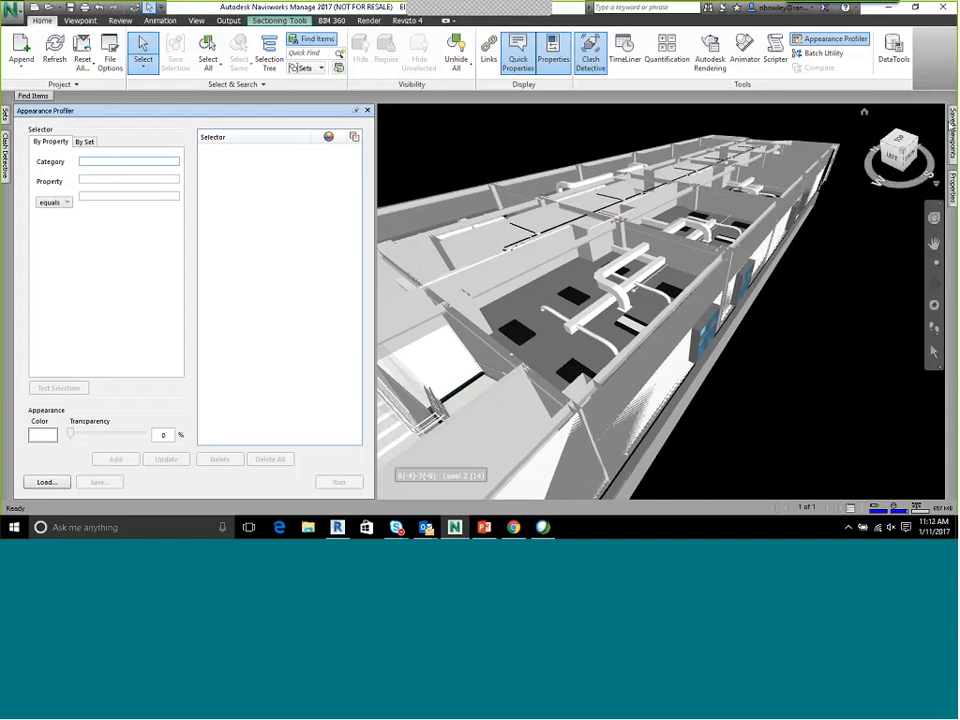
pyautogui.click(624, 264)
pyautogui.click(624, 264)
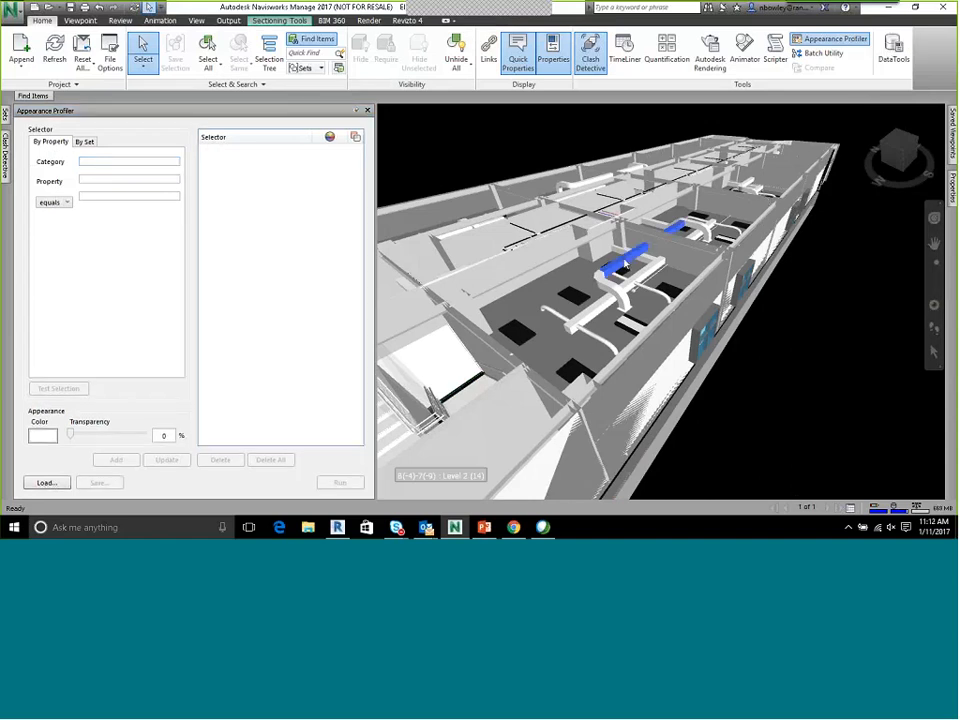
pyautogui.scroll(5, 624, 260)
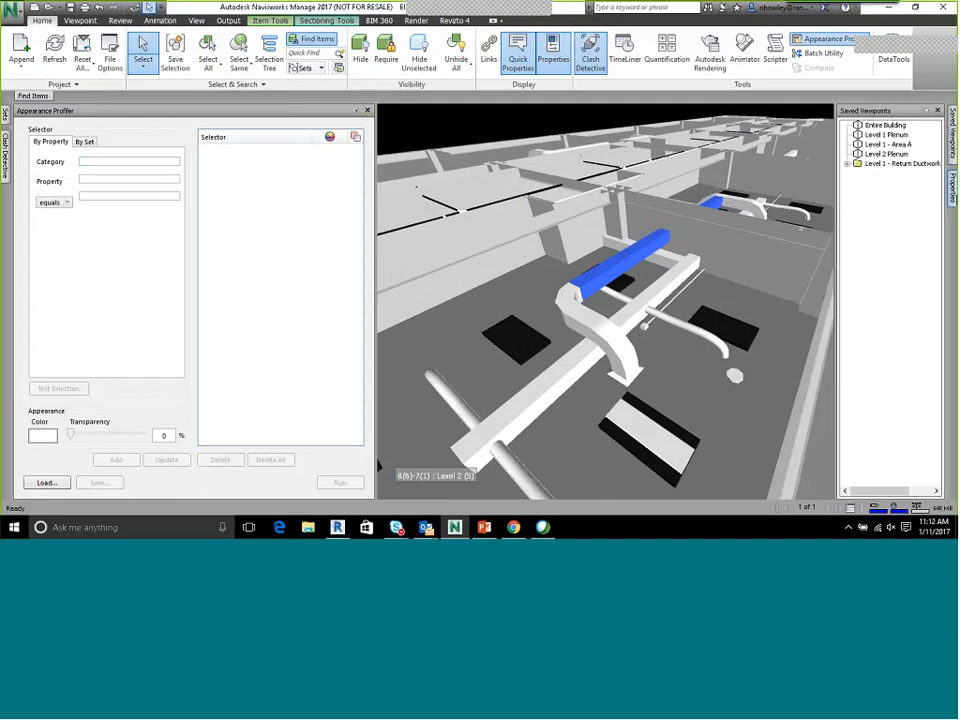
pyautogui.moveTo(952, 186)
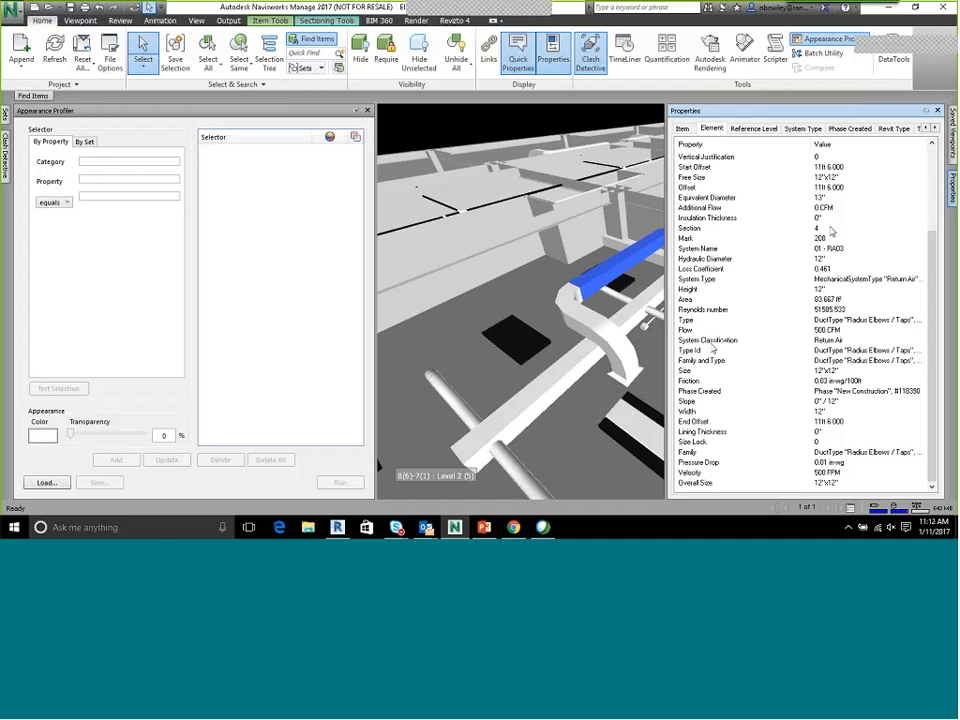
pyautogui.rightClick(725, 346)
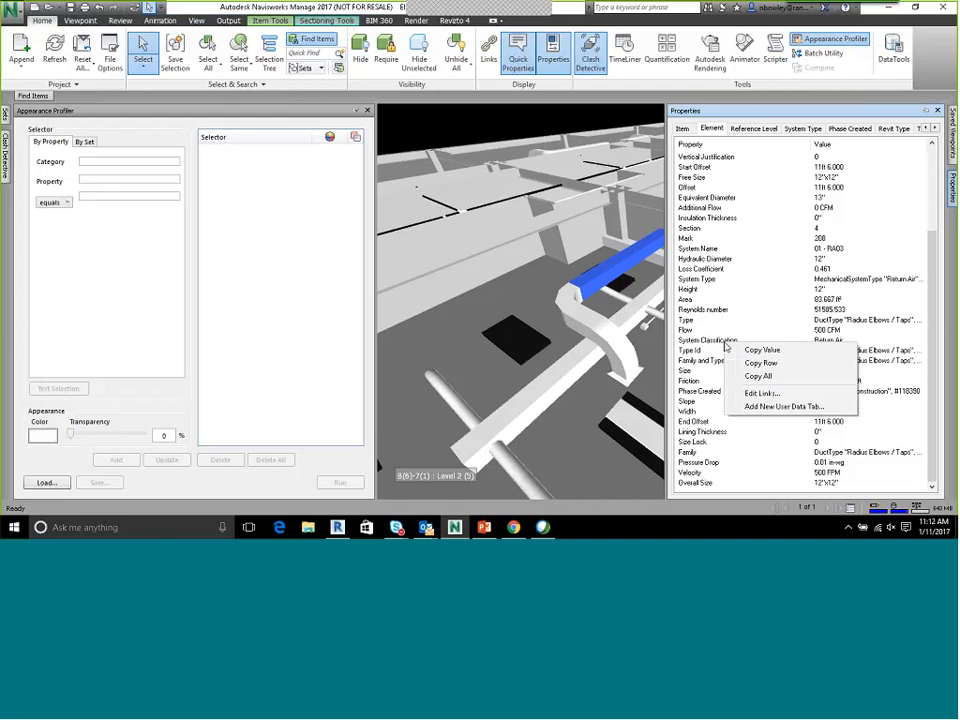
pyautogui.click(760, 363)
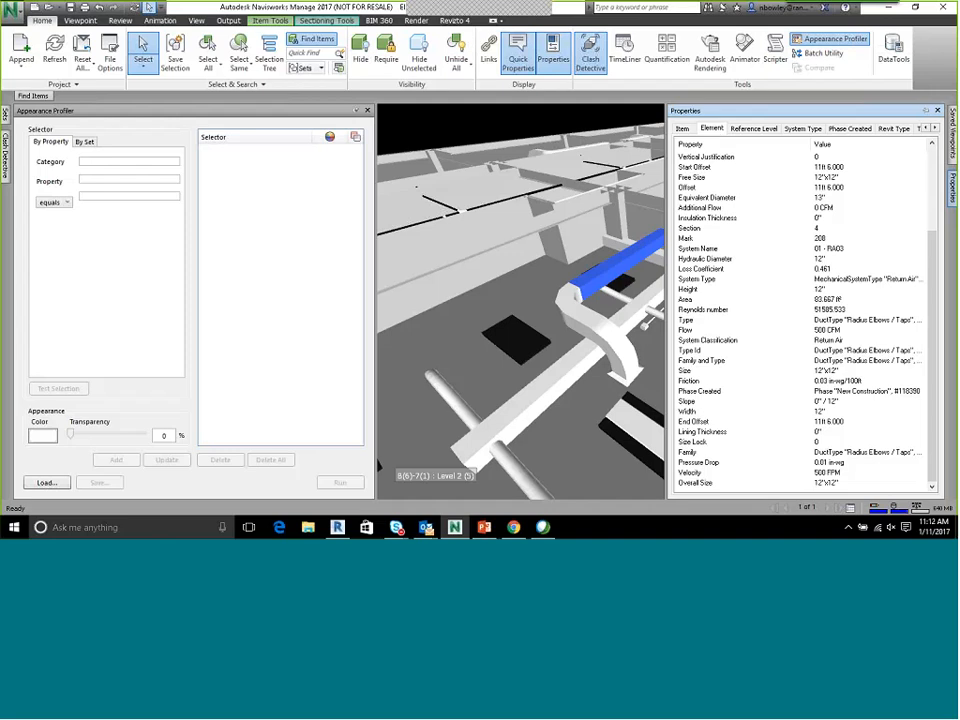
# Define the appearance selector with category Element and property System Classification equal to Return Air
pyautogui.click(136, 161)
pyautogui.write('E')
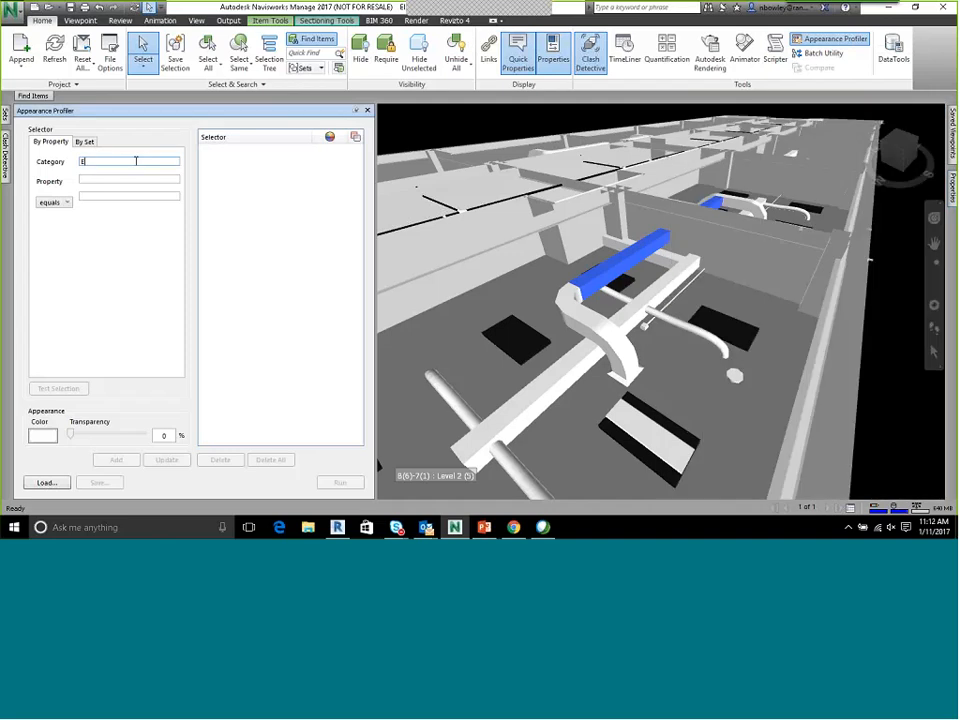
pyautogui.write('lement')
pyautogui.press('Tab')
pyautogui.hotkey('ctrl', 'v')
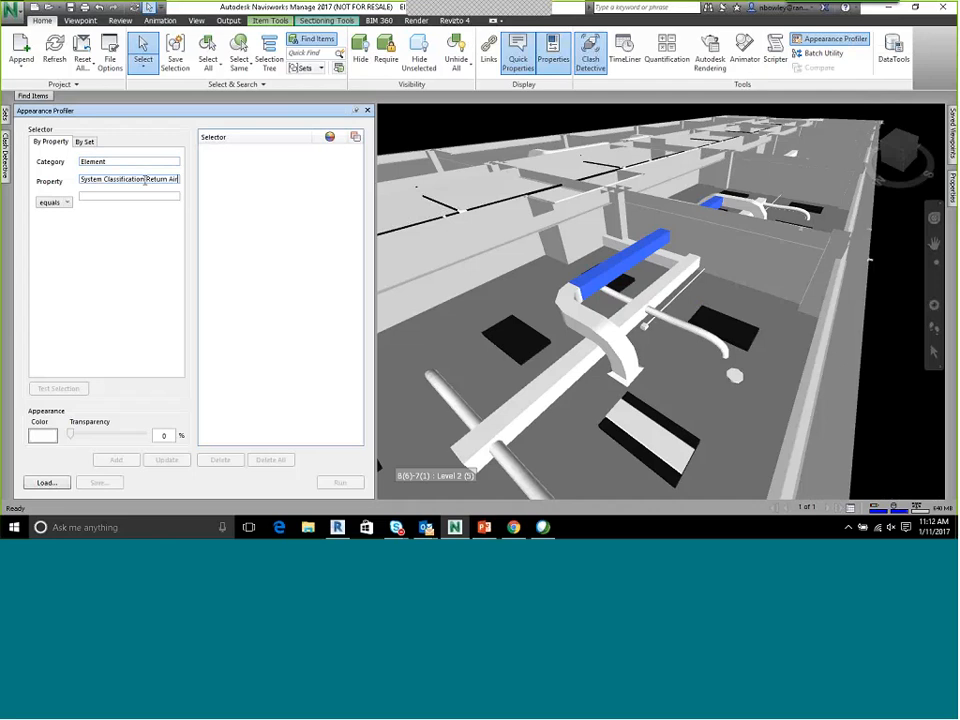
pyautogui.moveTo(146, 179); pyautogui.dragTo(198, 184)
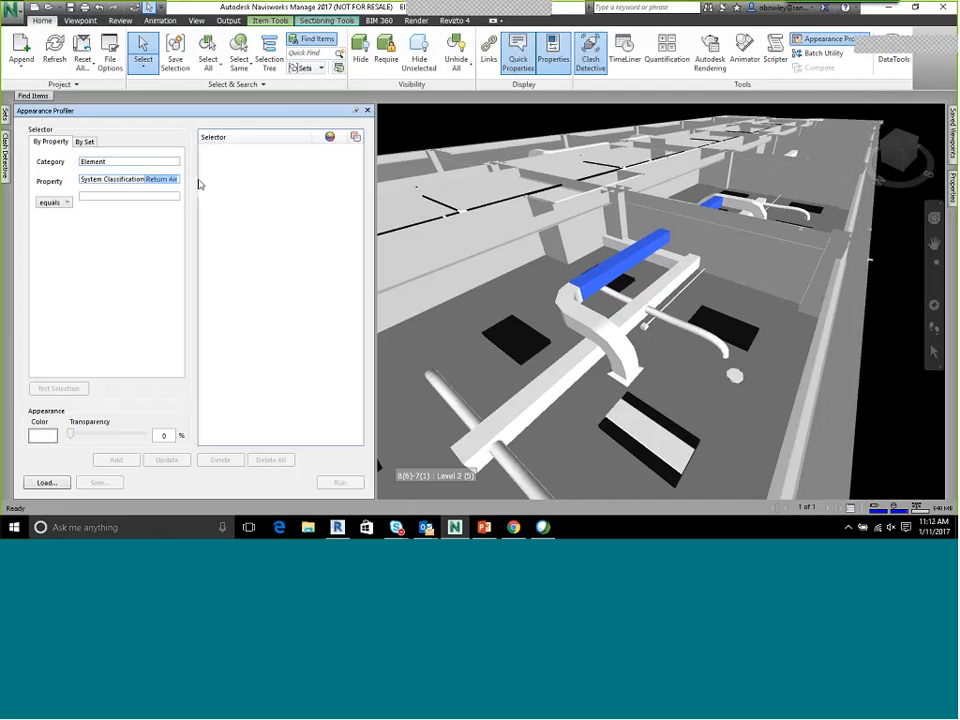
pyautogui.hotkey('ctrl', 'x')
pyautogui.click(160, 195)
pyautogui.hotkey('ctrl', 'v')
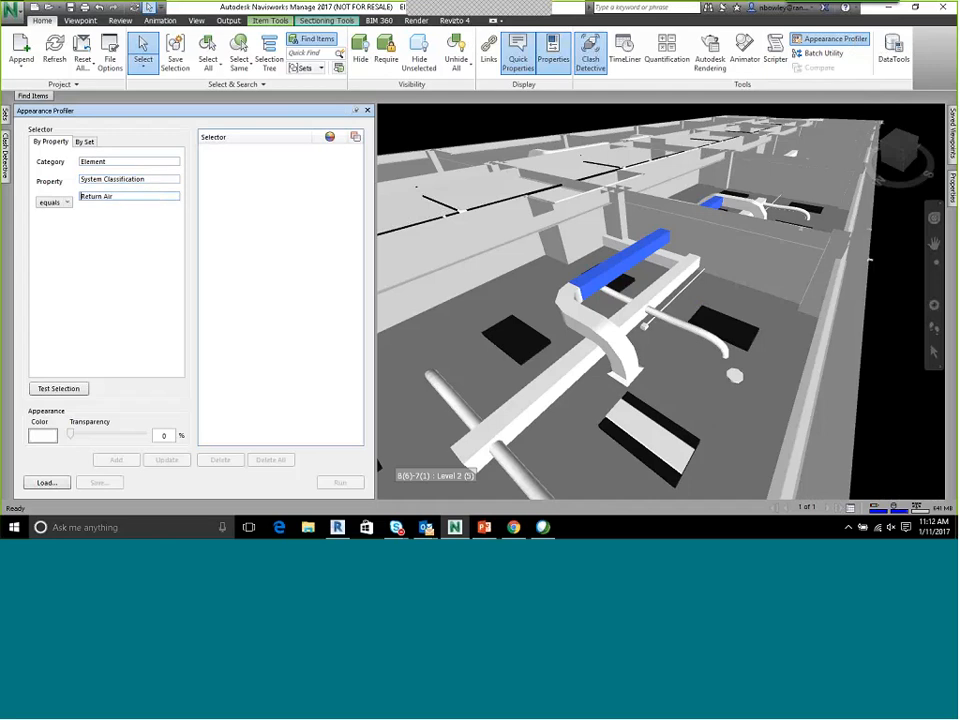
# Assign green to the Return Air selector, test its selection, add it to the profile and apply it to the model
pyautogui.click(42, 435)
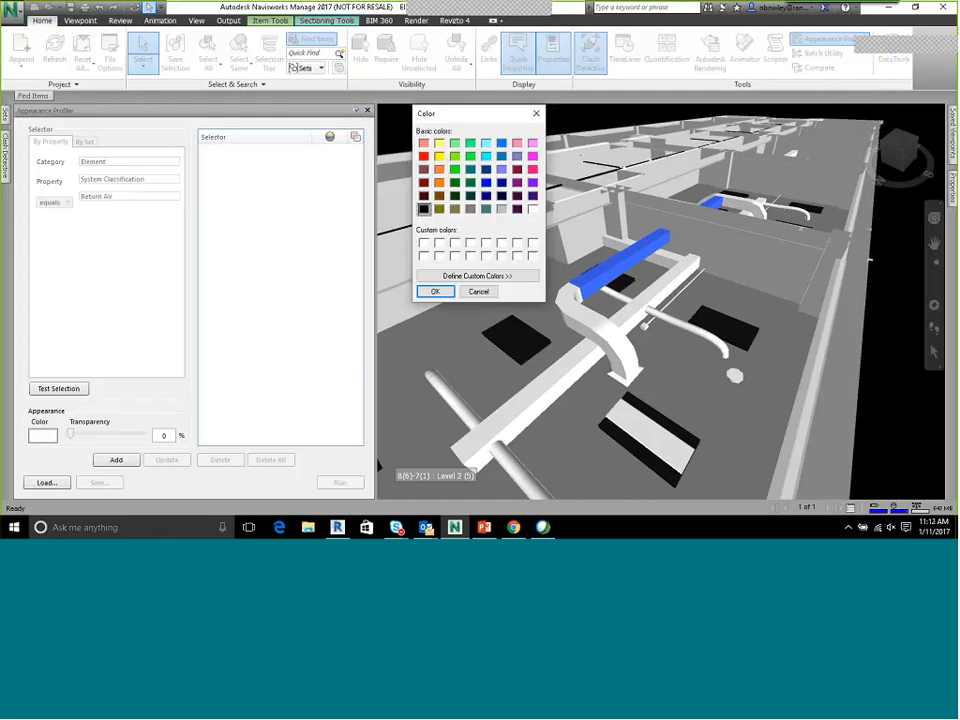
pyautogui.click(446, 294)
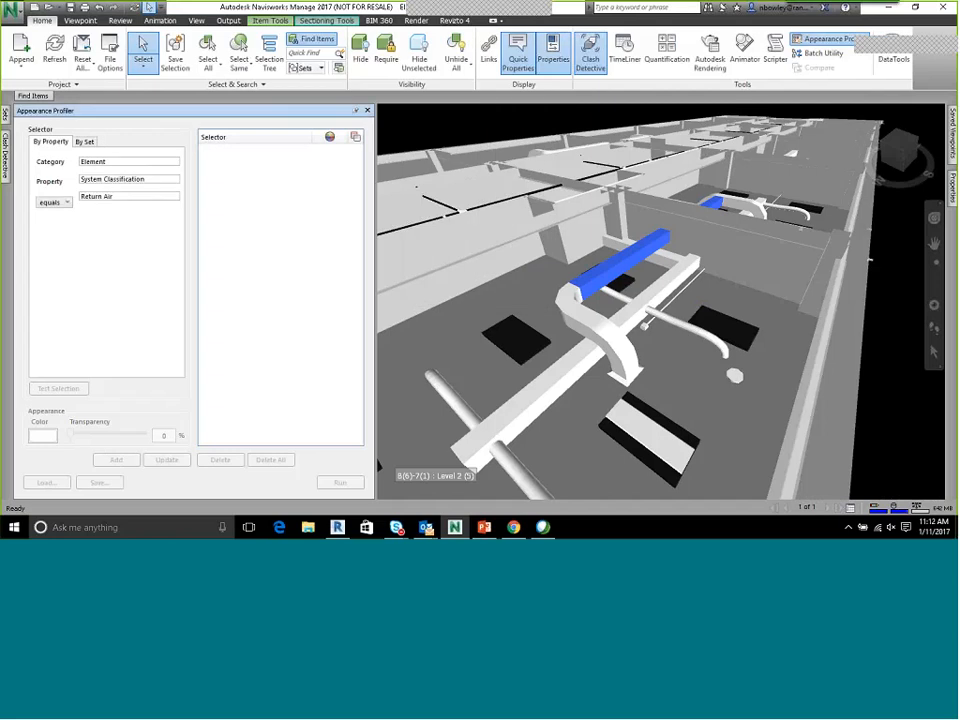
pyautogui.click(73, 390)
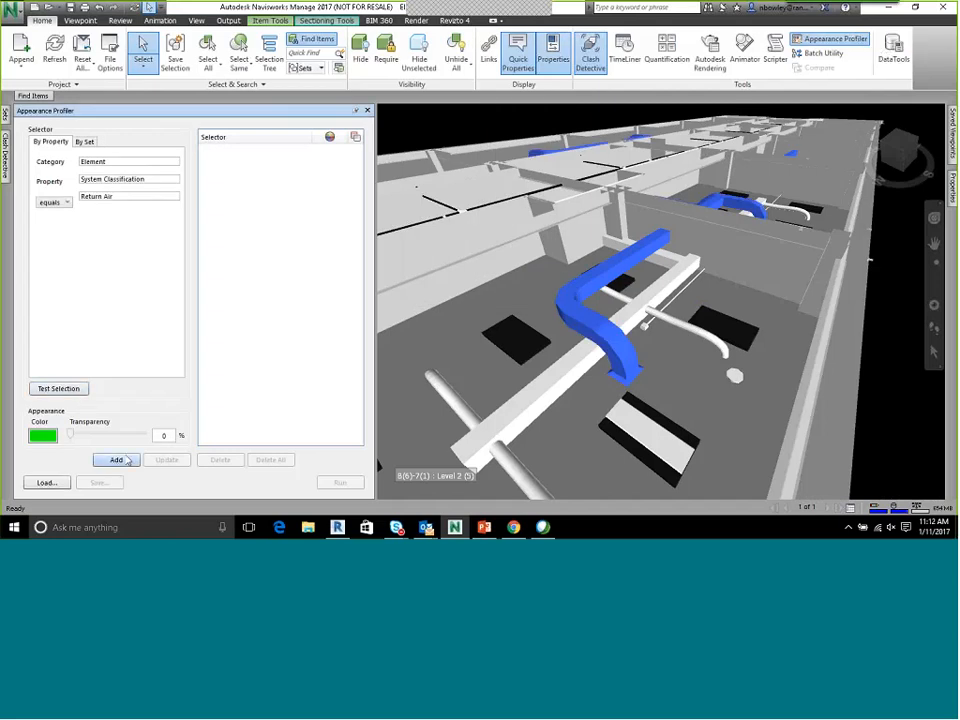
pyautogui.click(116, 460)
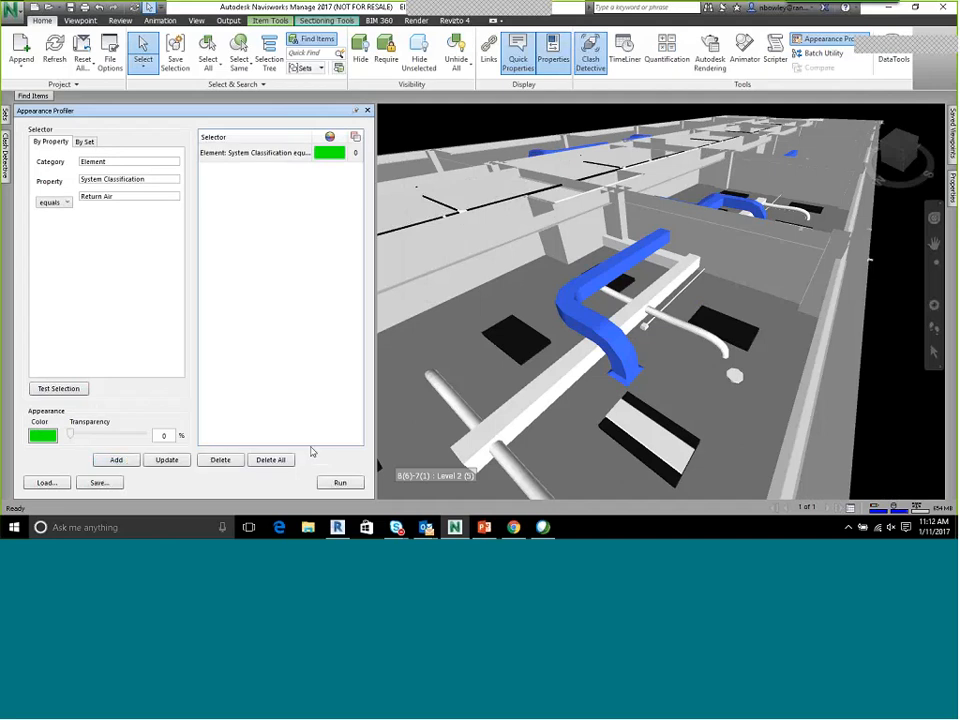
pyautogui.click(879, 350)
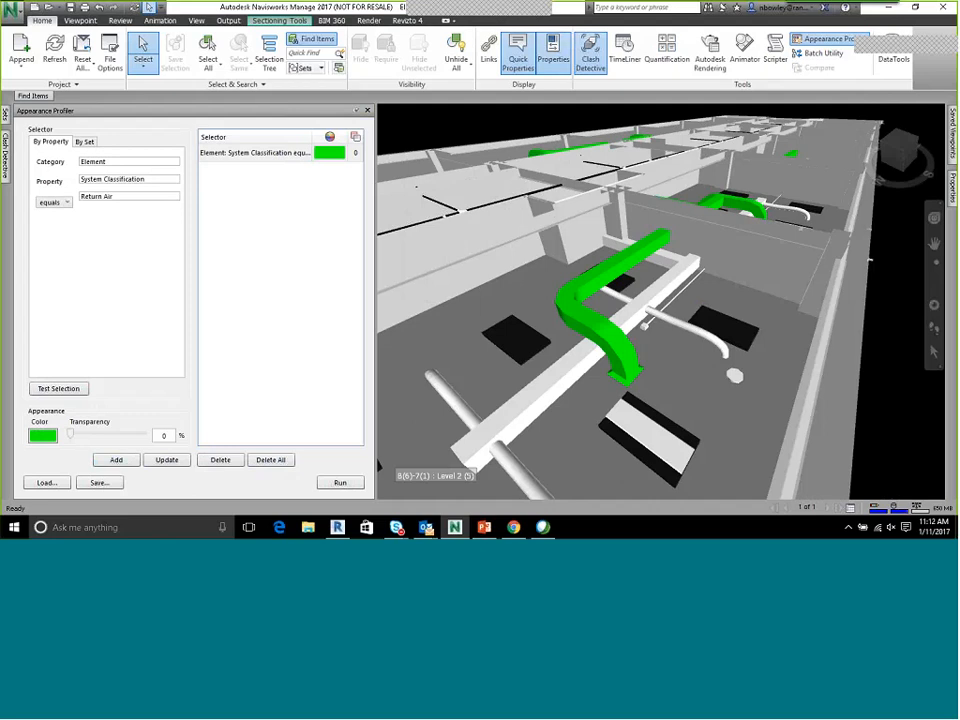
# Select the steel beam along the classroom wall and copy the Category row from its element properties
pyautogui.click(656, 215)
pyautogui.click(531, 237)
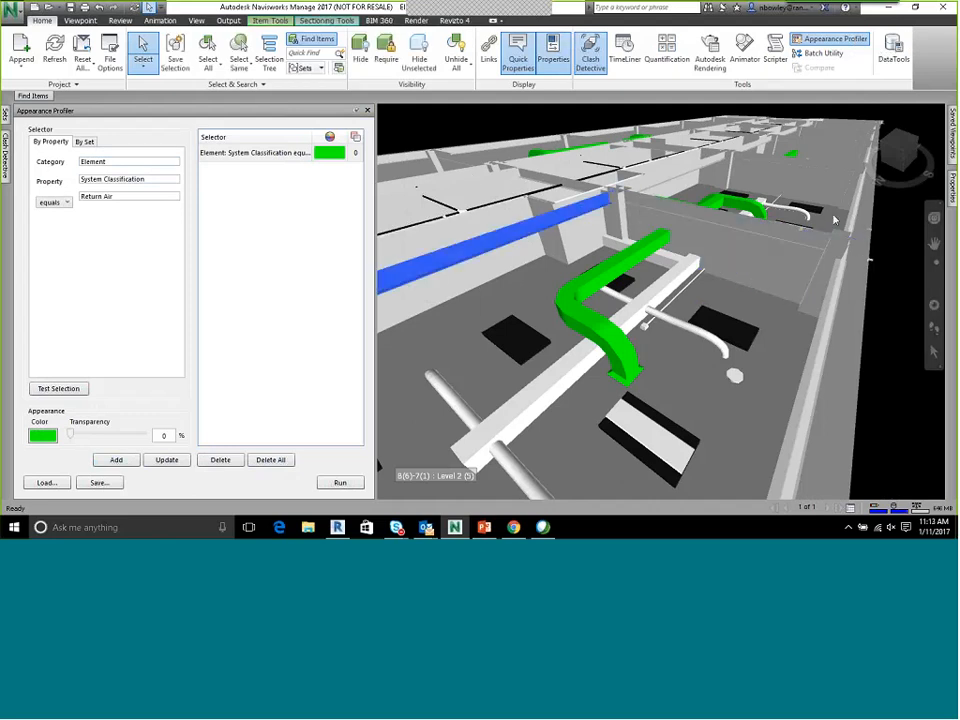
pyautogui.moveTo(953, 142)
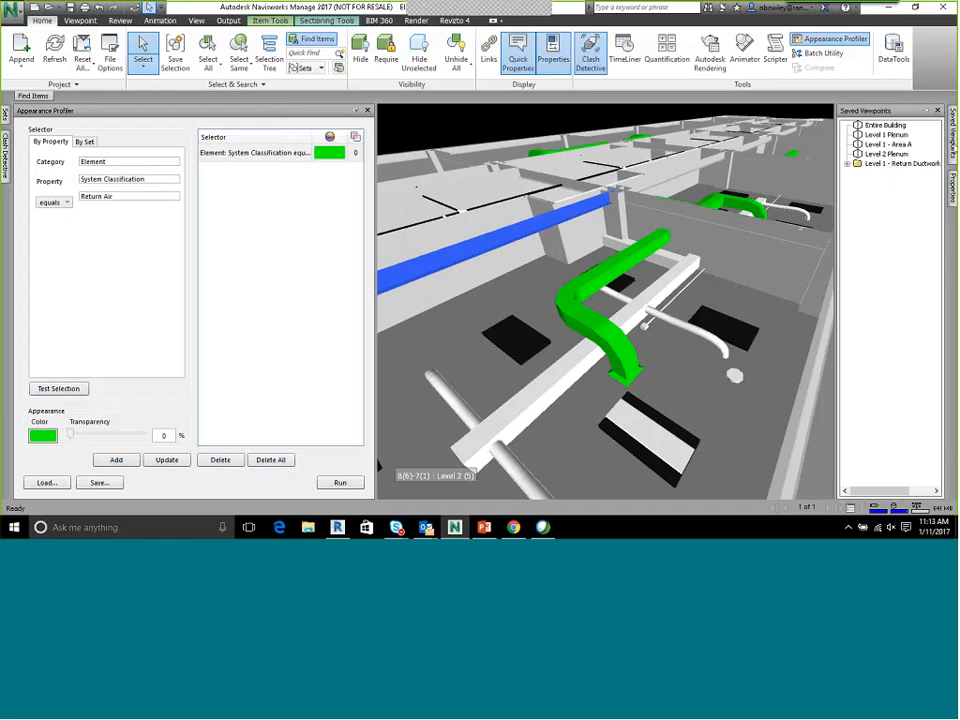
pyautogui.click(953, 195)
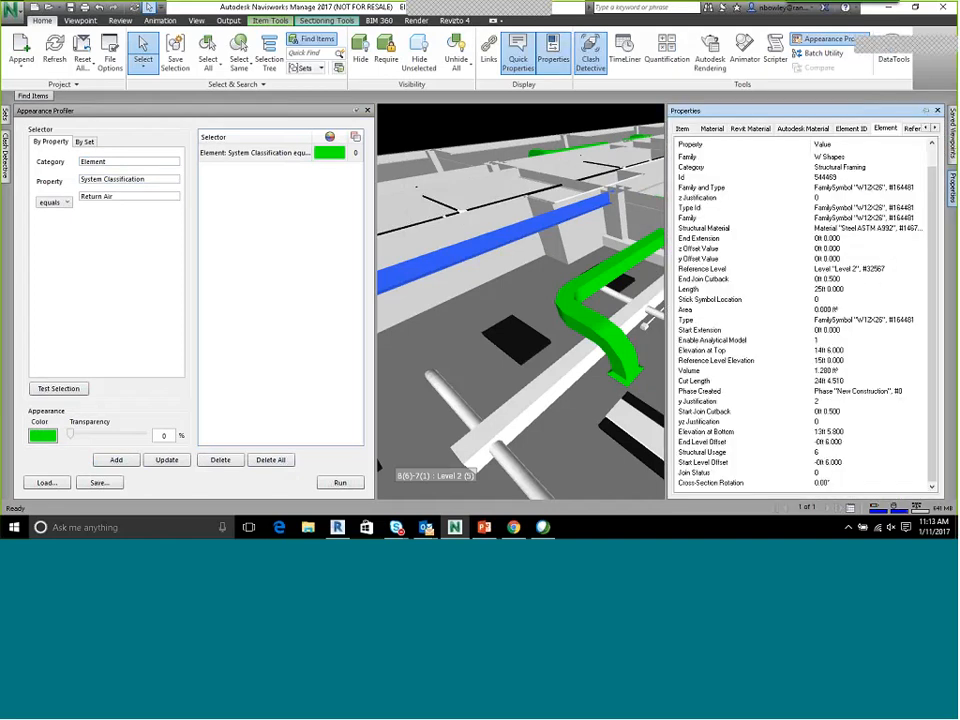
pyautogui.rightClick(842, 168)
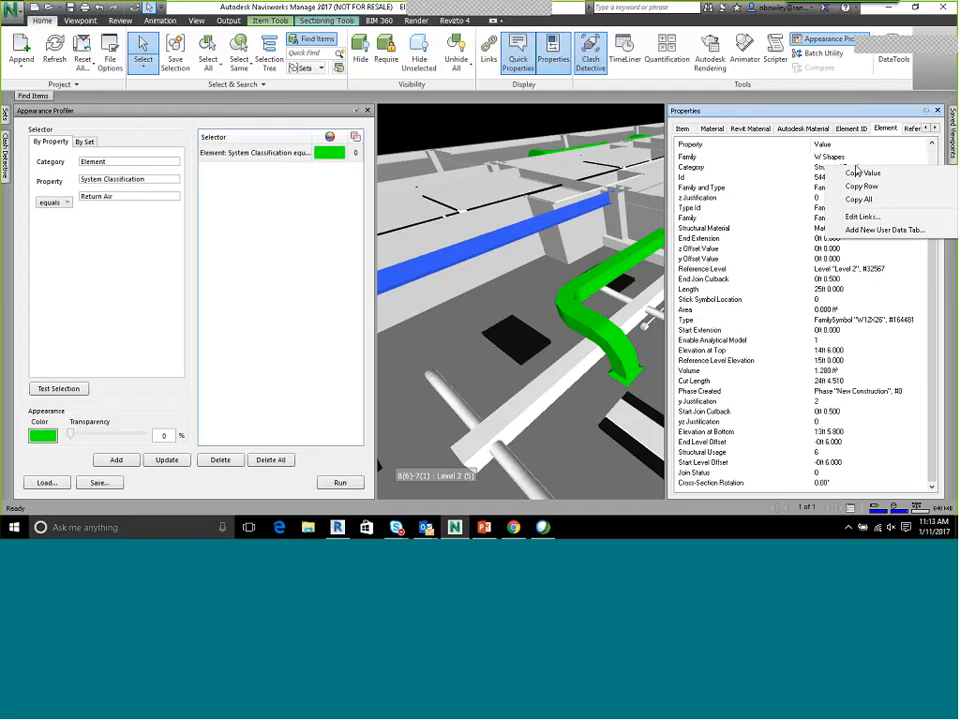
pyautogui.click(846, 171)
# Change the selector criteria to element property Category equal to Structural Framing
pyautogui.doubleClick(124, 160)
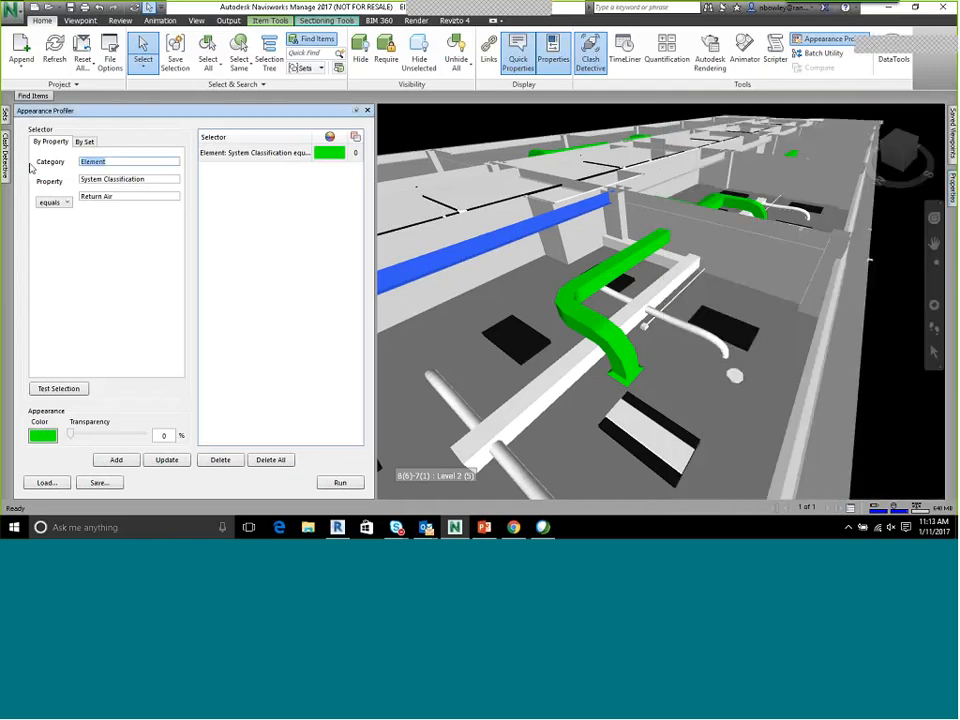
pyautogui.press('Tab')
pyautogui.hotkey('ctrl', 'a')
pyautogui.hotkey('ctrl', 'v')
pyautogui.moveTo(109, 180); pyautogui.dragTo(172, 188)
pyautogui.press('BackSpace')
pyautogui.press('BackSpace')
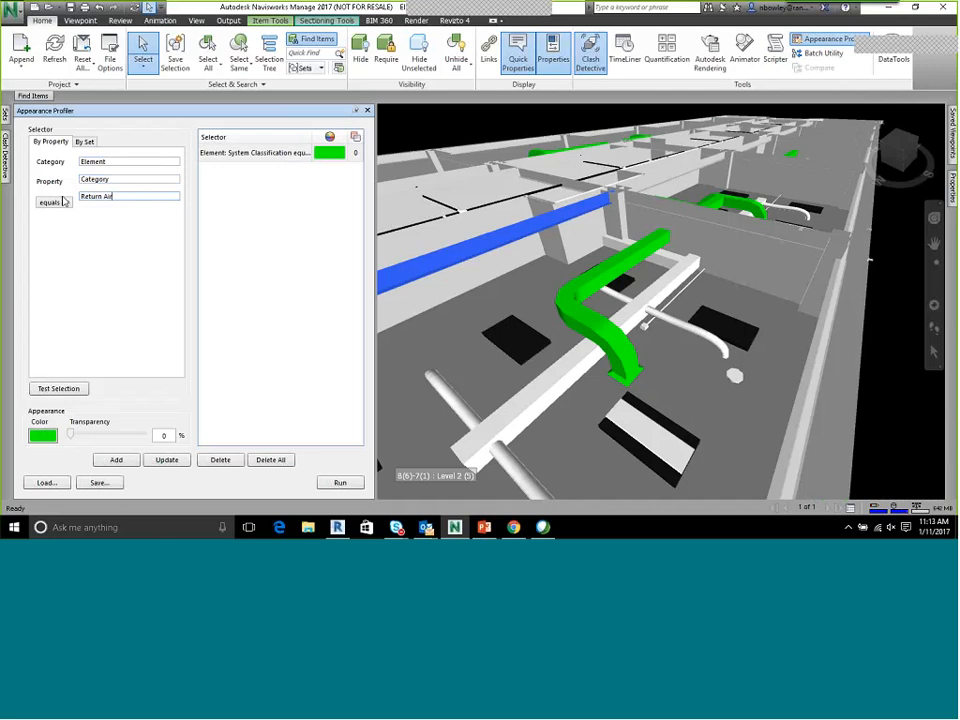
pyautogui.hotkey('ctrl', 'a')
pyautogui.hotkey('ctrl', 'v')
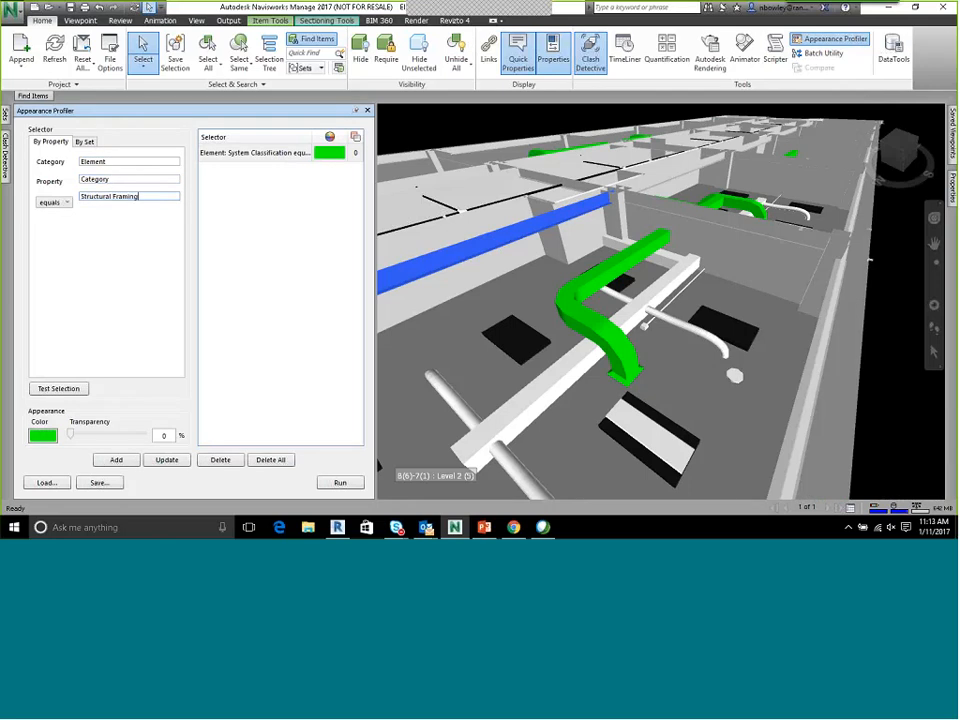
# Assign orange to the Structural Framing selector, add it to the profile and apply the colors to the model
pyautogui.click(43, 436)
pyautogui.click(439, 183)
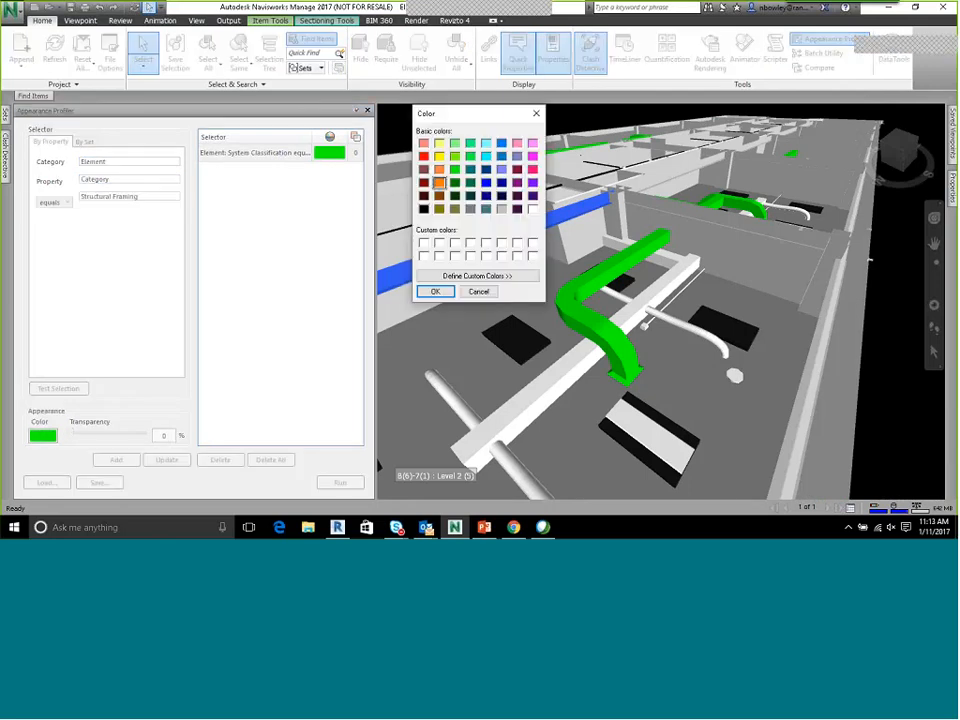
pyautogui.click(435, 291)
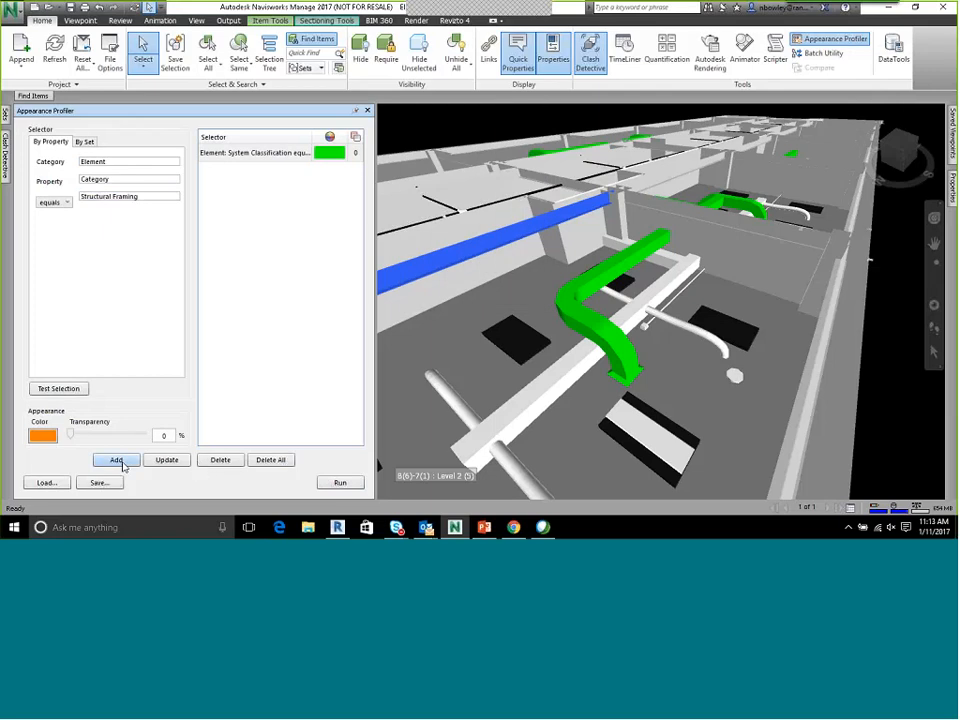
pyautogui.click(116, 460)
pyautogui.click(339, 482)
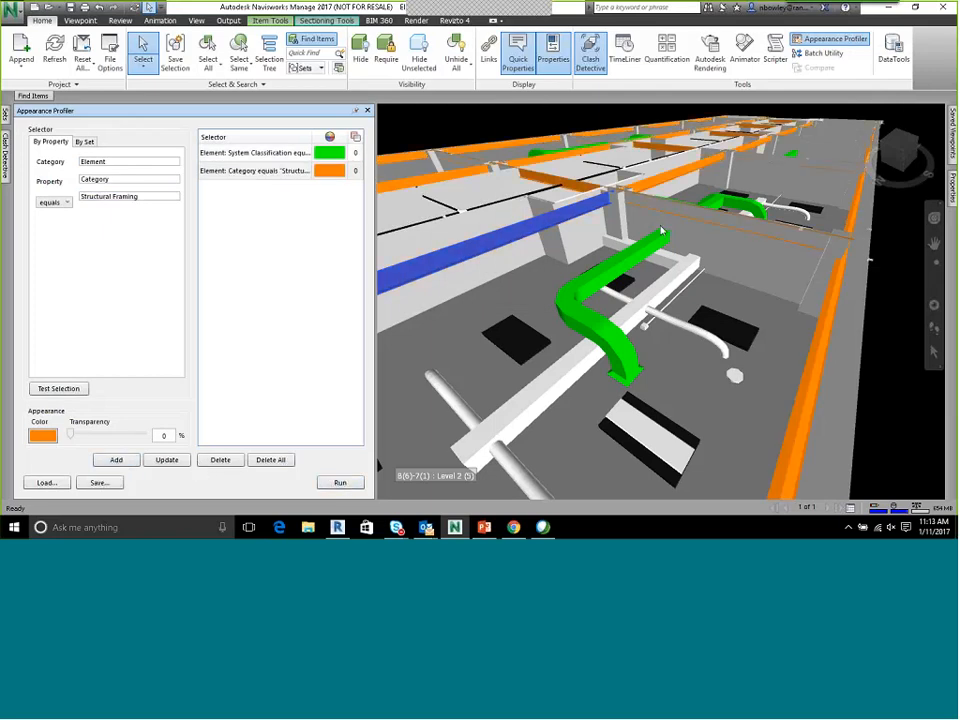
pyautogui.click(893, 260)
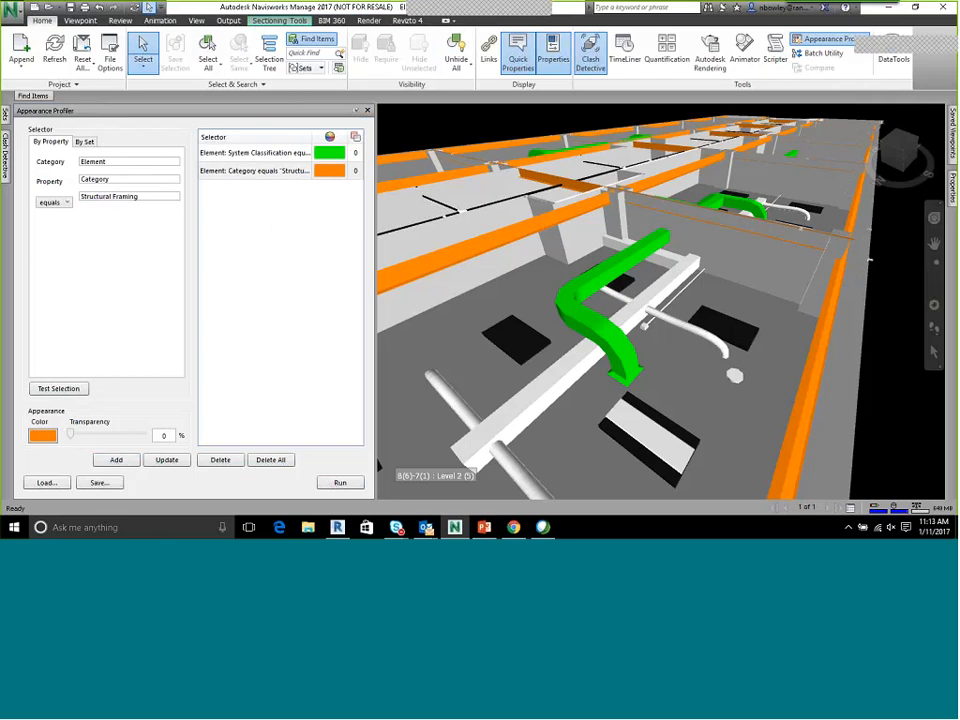
# Look over the color-coded framing and ductwork, and examine the element properties of the interior classroom wall
pyautogui.scroll(-2, 666, 278)
pyautogui.scroll(-2, 624, 210)
pyautogui.moveTo(666, 278)
pyautogui.mouseDown(button='middle')
pyautogui.moveTo(624, 210)
pyautogui.moveTo(666, 287)
pyautogui.mouseUp(button='middle')
pyautogui.scroll(1, 603, 257)
pyautogui.keyDown('shift'); pyautogui.moveTo(603, 257); pyautogui.dragTo(700, 310, button='middle'); pyautogui.keyUp('shift')
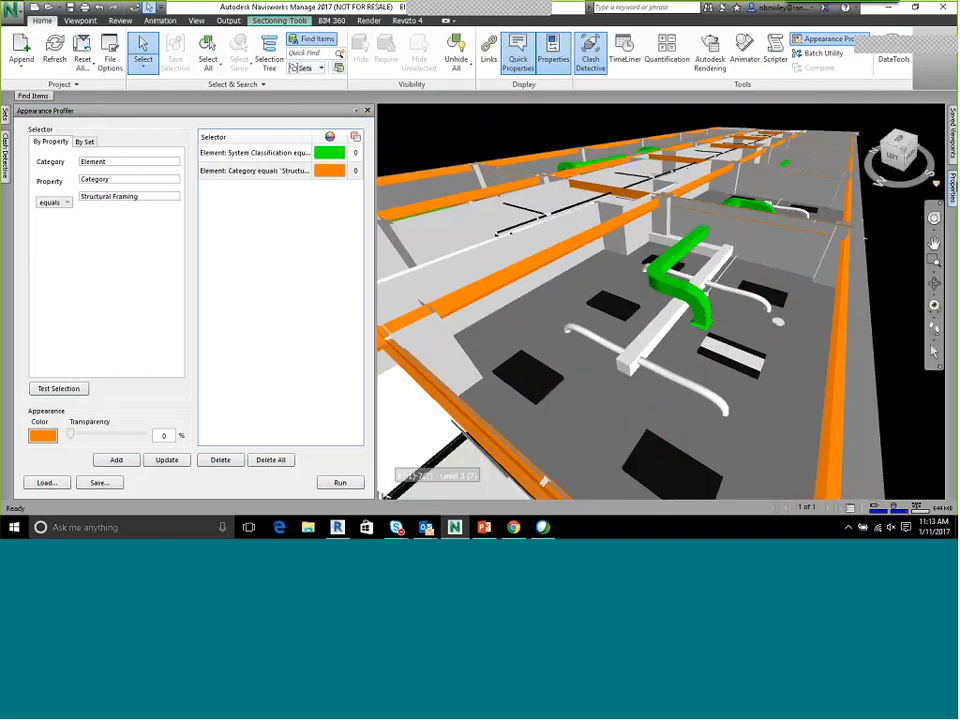
pyautogui.moveTo(953, 188)
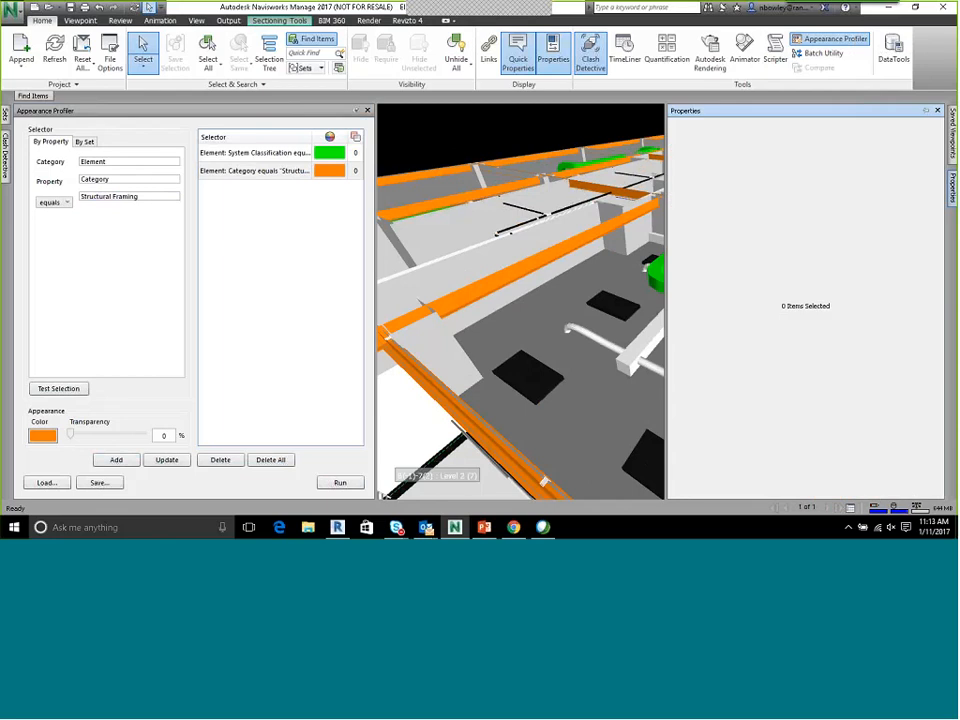
pyautogui.click(456, 275)
pyautogui.moveTo(953, 188)
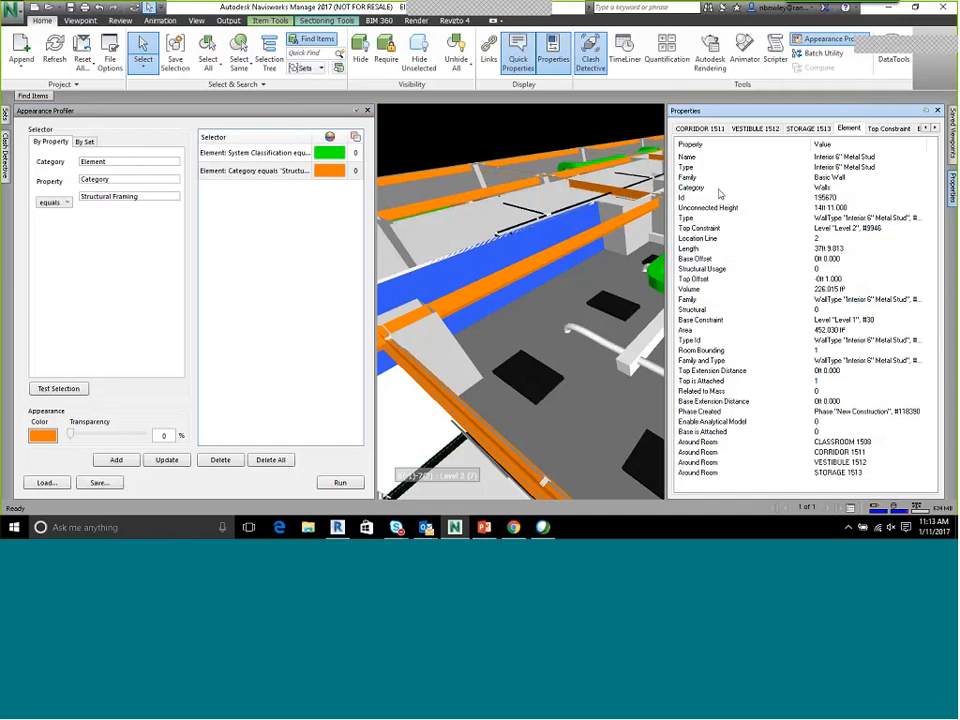
# Close the Appearance Profiler, clear the wall selection and look closer at the colored ductwork
pyautogui.click(367, 111)
pyautogui.click(687, 279)
pyautogui.moveTo(774, 308)
pyautogui.keyDown('shift'); pyautogui.mouseDown(button='middle')
pyautogui.moveTo(722, 287)
pyautogui.moveTo(682, 303)
pyautogui.mouseUp(button='middle'); pyautogui.keyUp('shift')
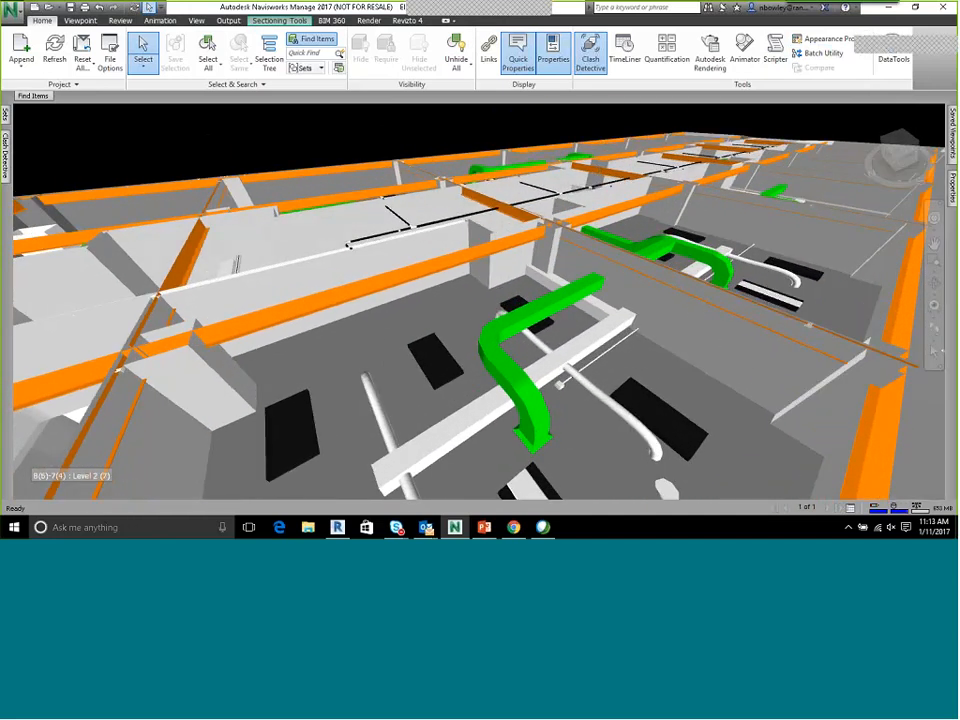
# Move in on the corridor piping and select the black branch pipe to examine its element properties
pyautogui.moveTo(30, 100)
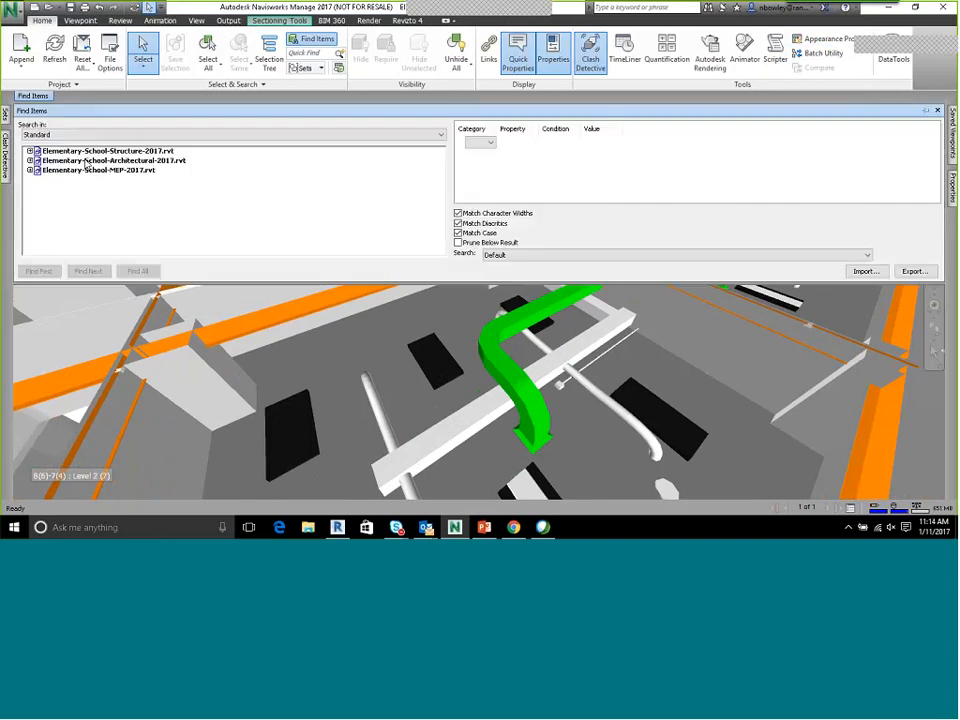
pyautogui.click(480, 142)
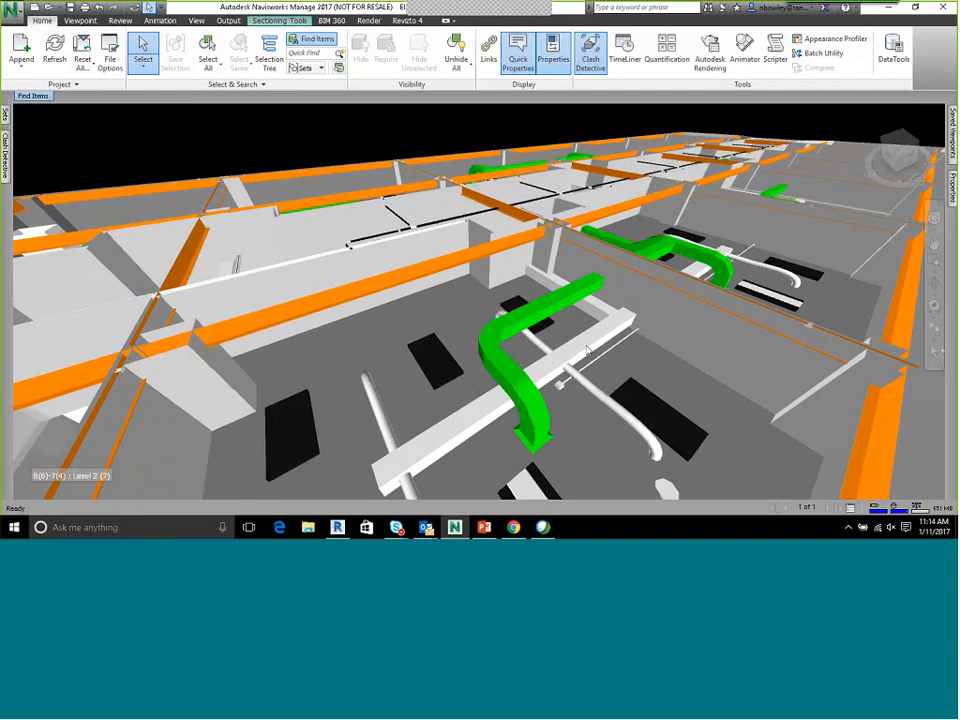
pyautogui.keyDown('shift'); pyautogui.moveTo(456, 325); pyautogui.dragTo(375, 182, button='middle'); pyautogui.keyUp('shift')
pyautogui.click(370, 178)
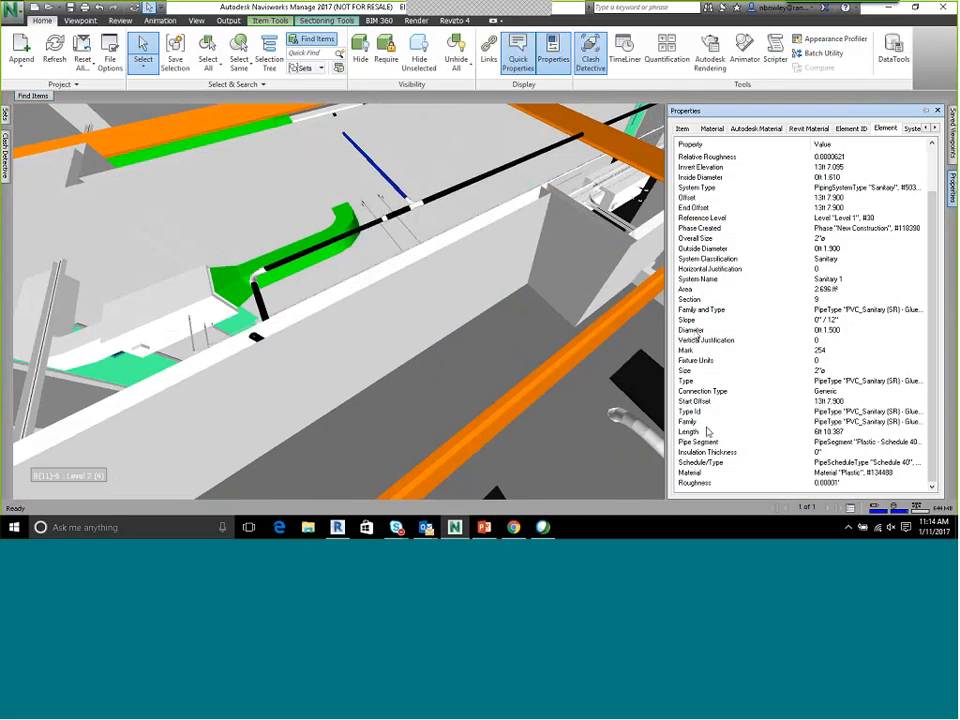
# Open Find Items, widen the criteria columns and set the first search criterion's category to Element
pyautogui.click(316, 40)
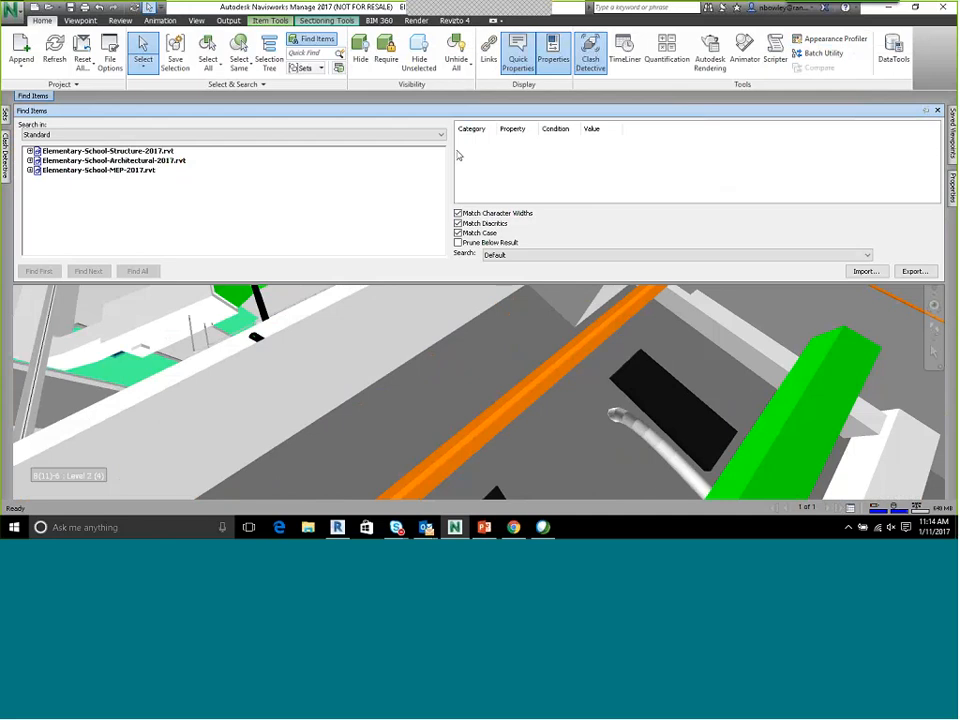
pyautogui.click(490, 147)
pyautogui.press('e')
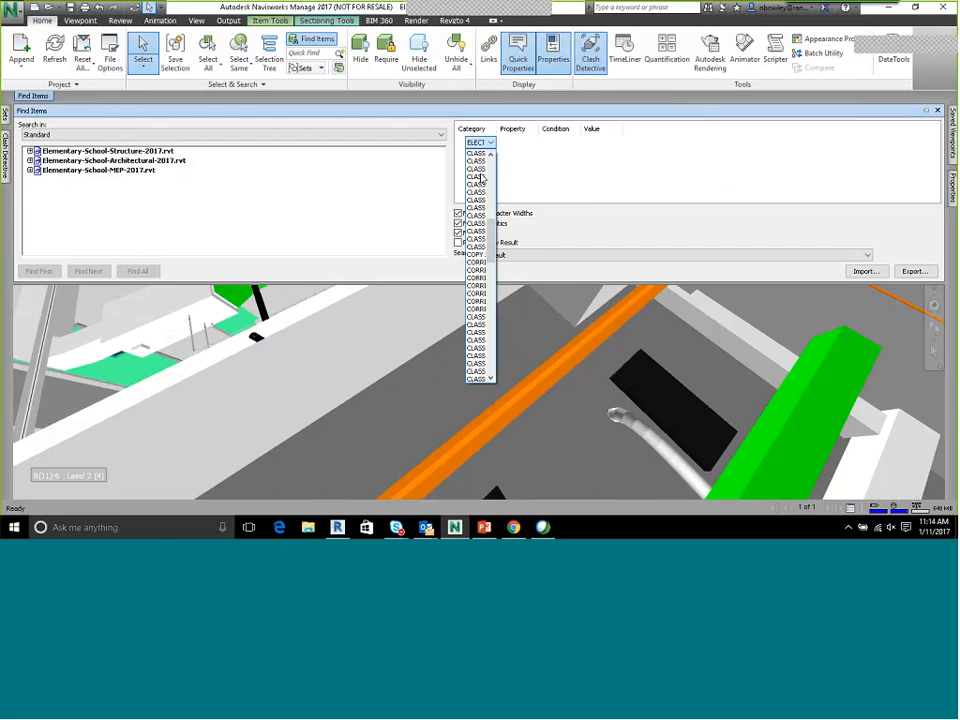
pyautogui.moveTo(490, 228); pyautogui.dragTo(489, 255)
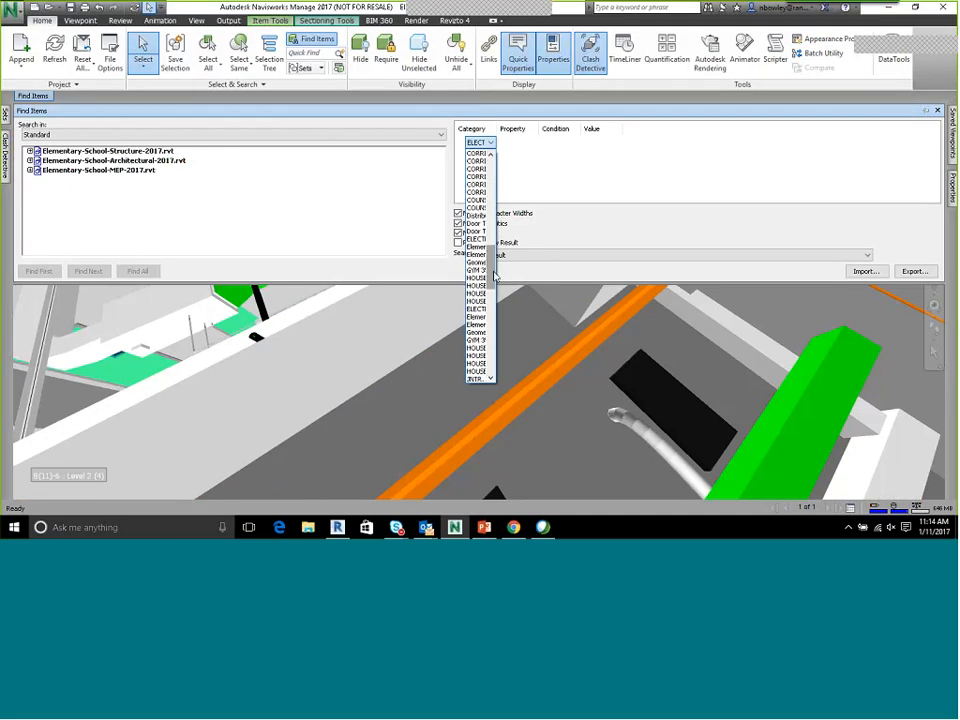
pyautogui.click(477, 239)
pyautogui.moveTo(497, 129); pyautogui.dragTo(574, 132)
pyautogui.moveTo(657, 131); pyautogui.dragTo(690, 131)
pyautogui.click(557, 143)
pyautogui.click(559, 143)
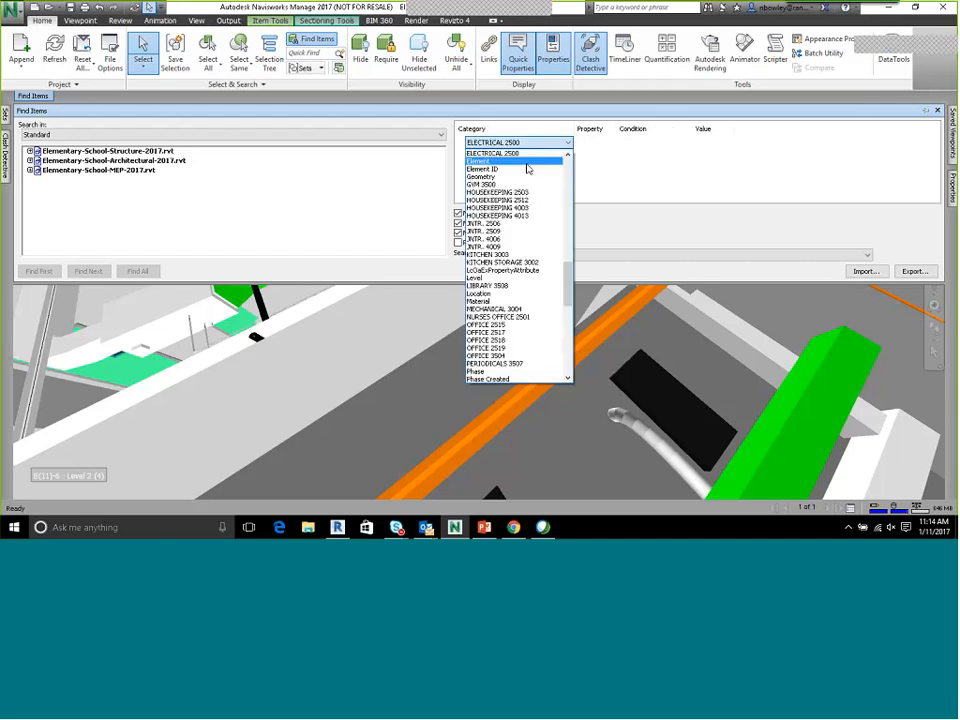
pyautogui.click(527, 164)
# Complete the Element criterion as System Classification = Sanitary, and include the structure, architectural and MEP models in the search scope
pyautogui.click(596, 142)
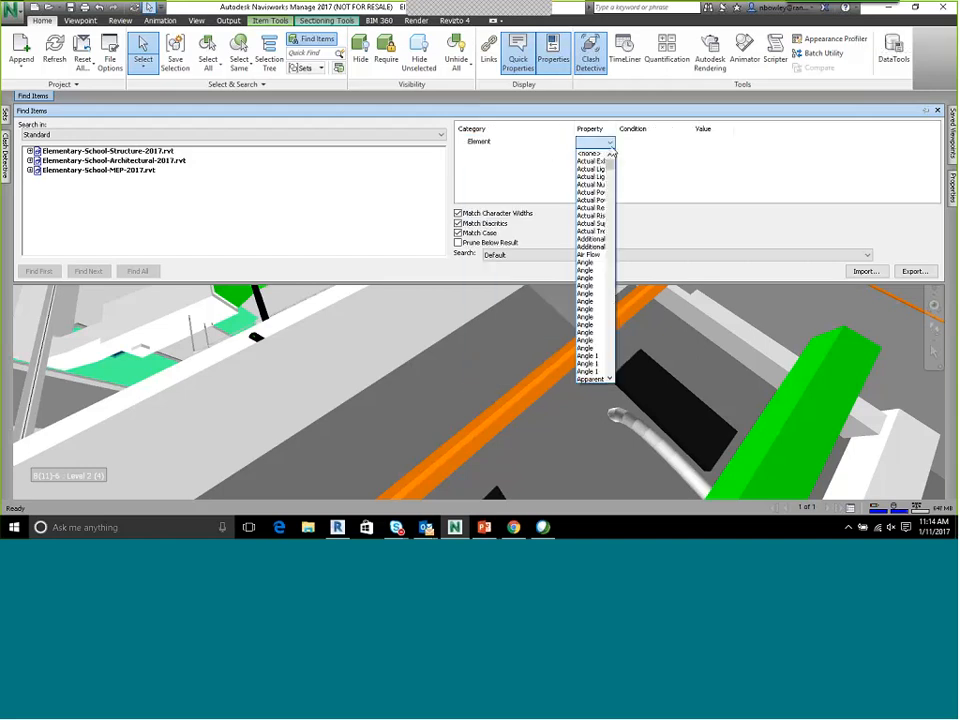
pyautogui.scroll(-5, 615, 247)
pyautogui.moveTo(615, 247); pyautogui.dragTo(620, 344)
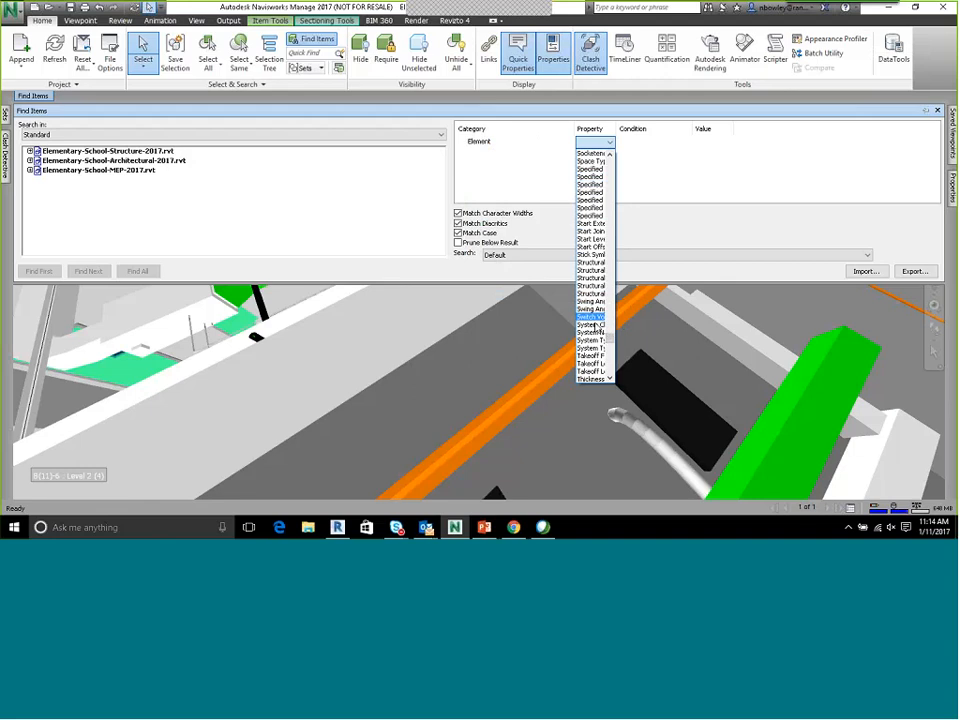
pyautogui.click(594, 323)
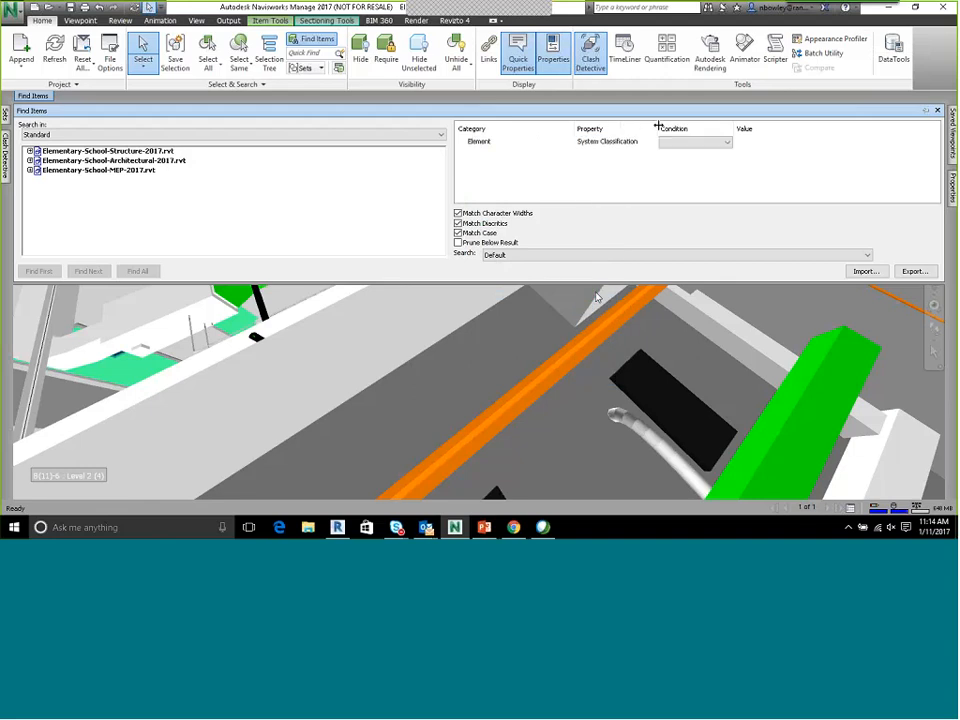
pyautogui.click(697, 142)
pyautogui.click(700, 150)
pyautogui.click(762, 144)
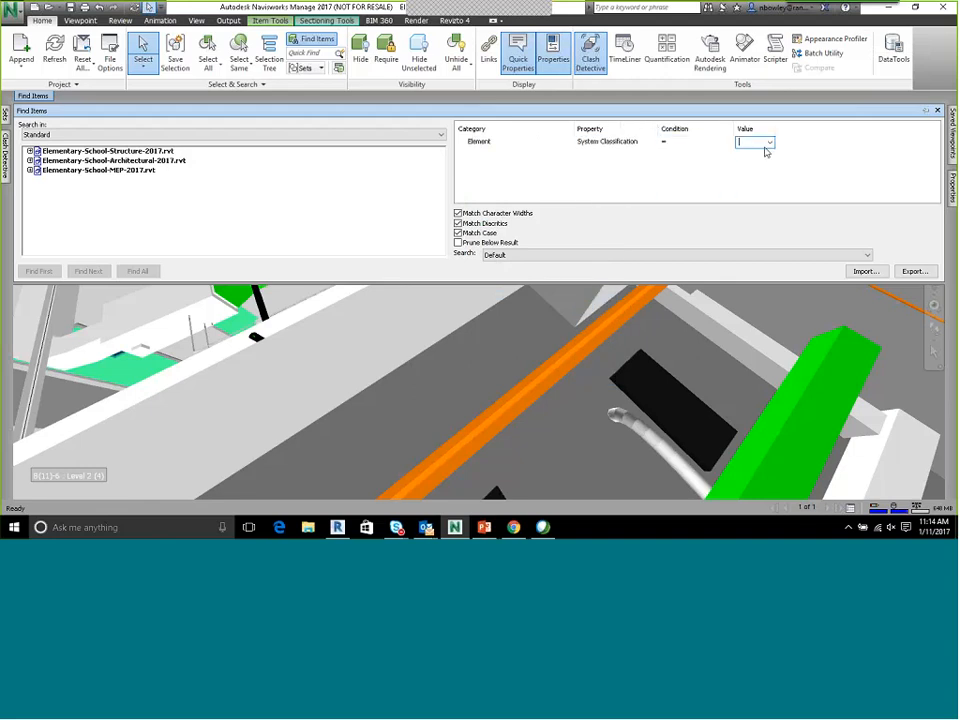
pyautogui.click(769, 143)
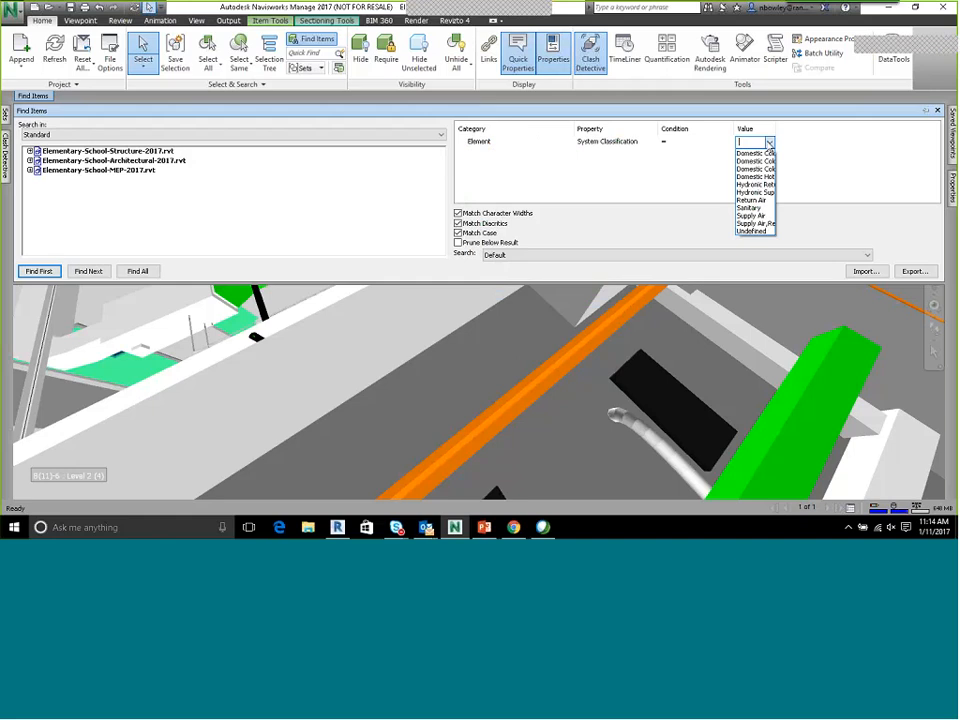
pyautogui.click(750, 207)
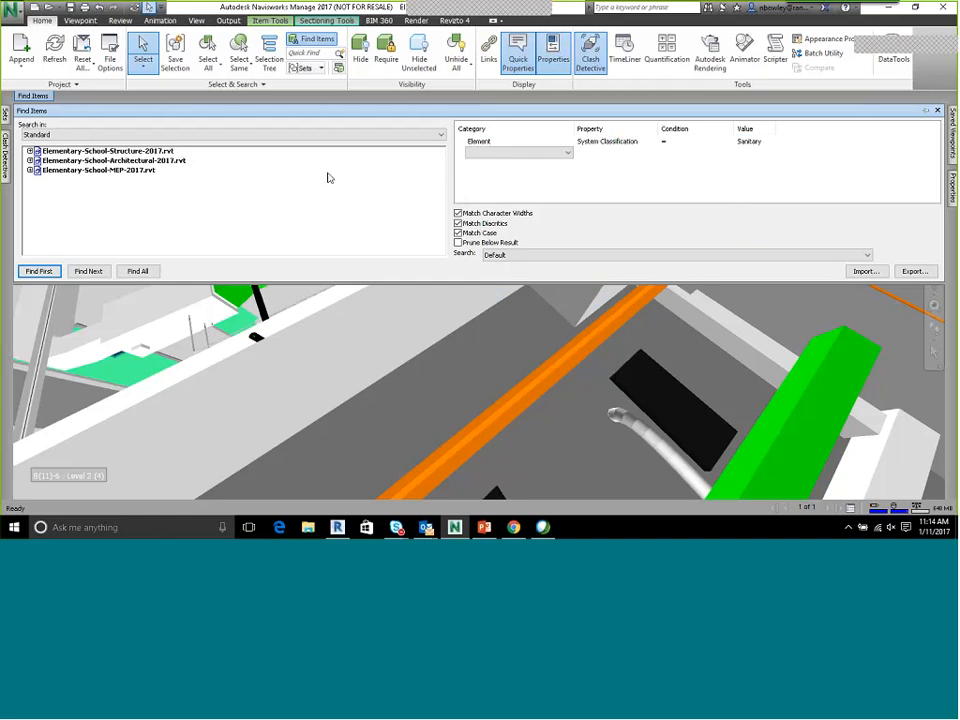
pyautogui.click(90, 151)
pyautogui.keyDown('shift'); pyautogui.click(100, 170); pyautogui.keyUp('shift')
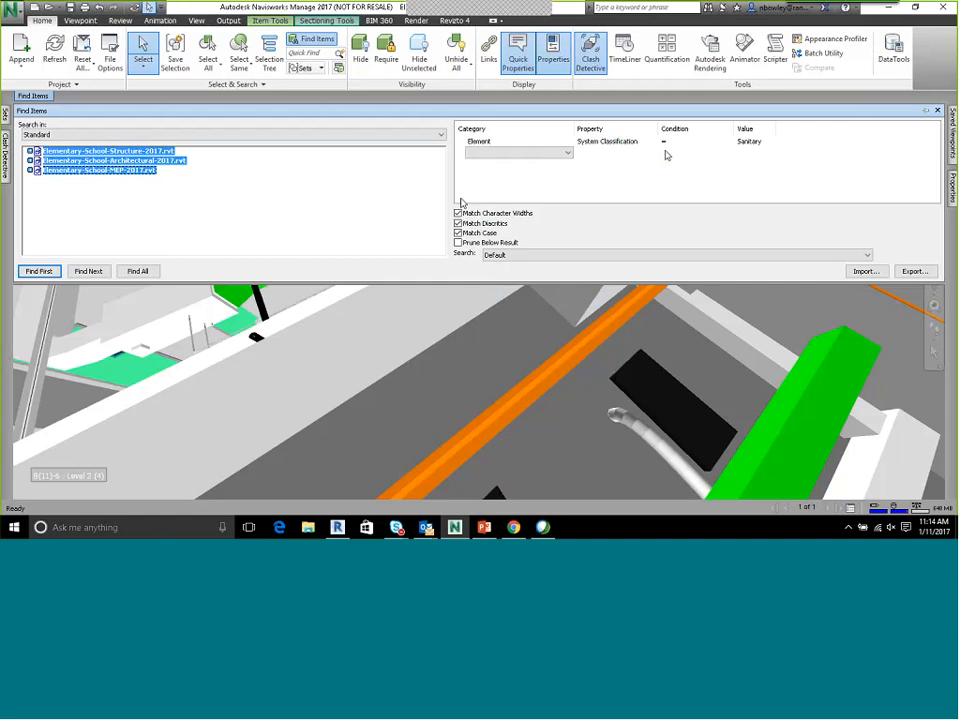
# Add a second search criterion with the category Reference Level
pyautogui.click(566, 157)
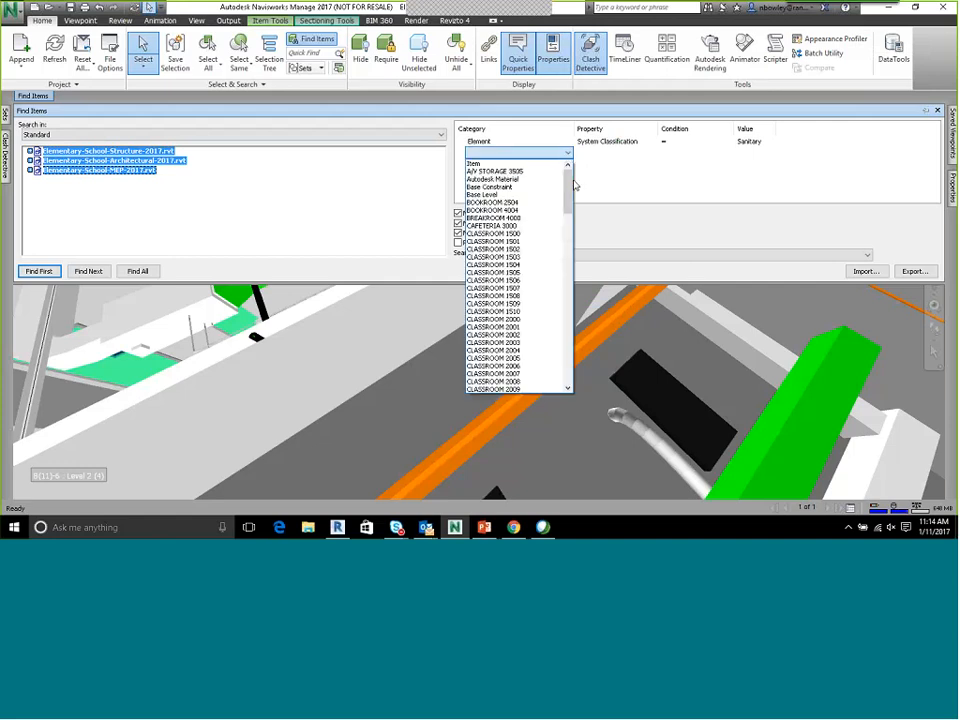
pyautogui.moveTo(569, 175); pyautogui.dragTo(572, 328)
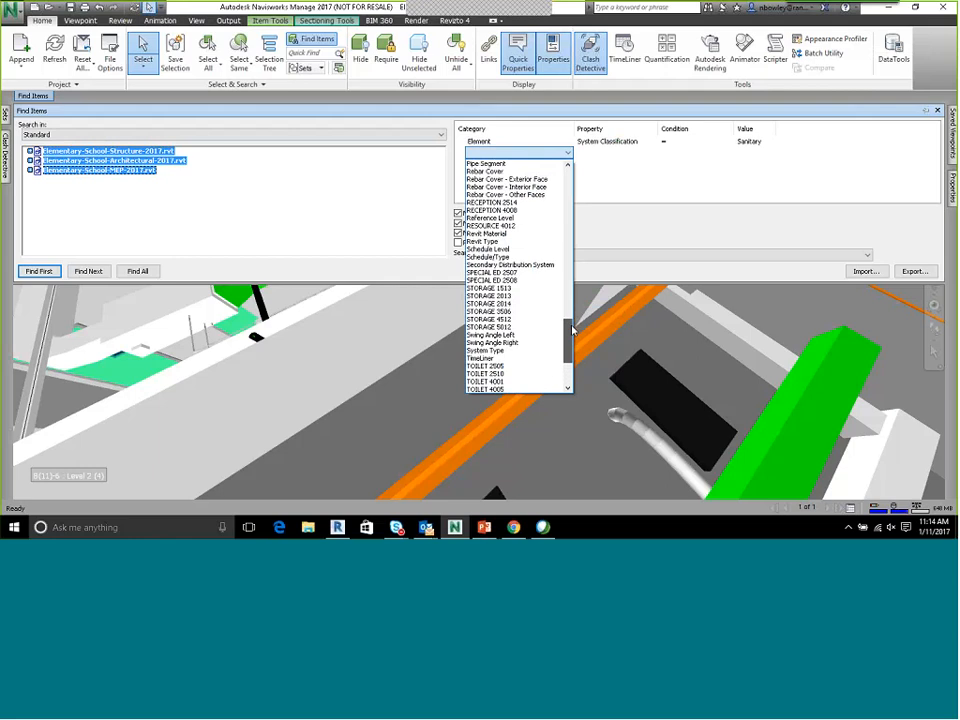
pyautogui.click(516, 218)
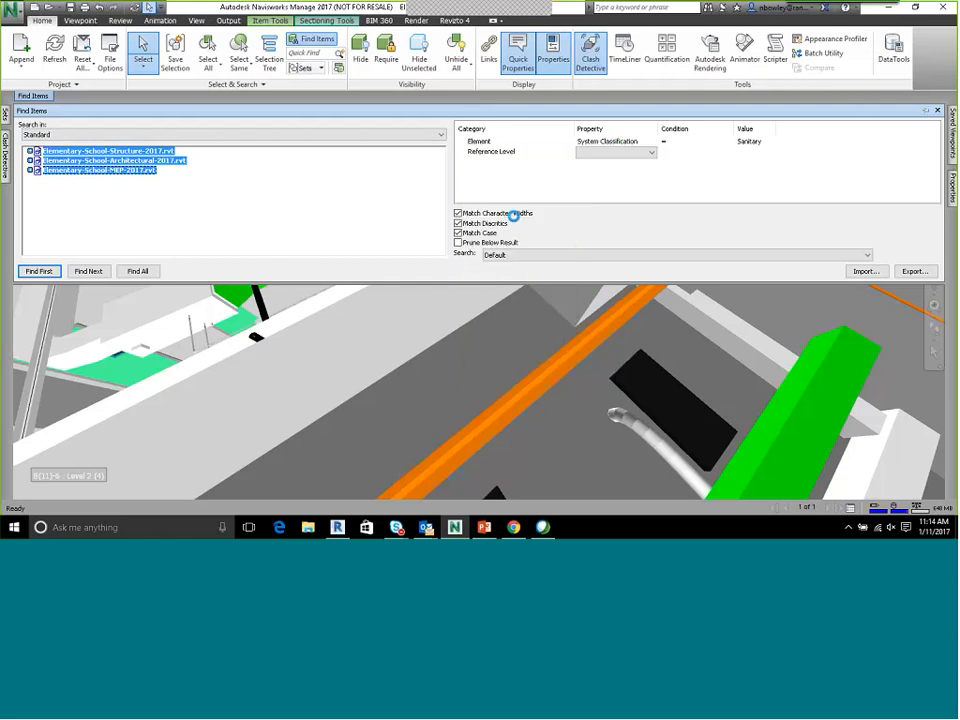
# Try the Building Story property with an equals condition for the Reference Level criterion
pyautogui.click(643, 155)
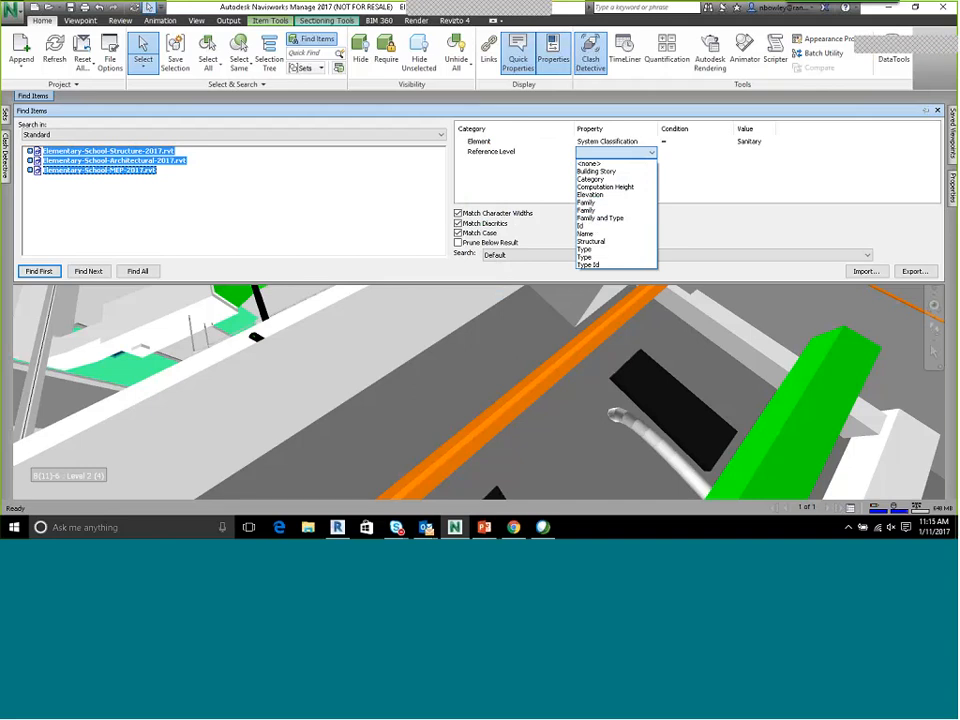
pyautogui.click(597, 171)
pyautogui.click(693, 153)
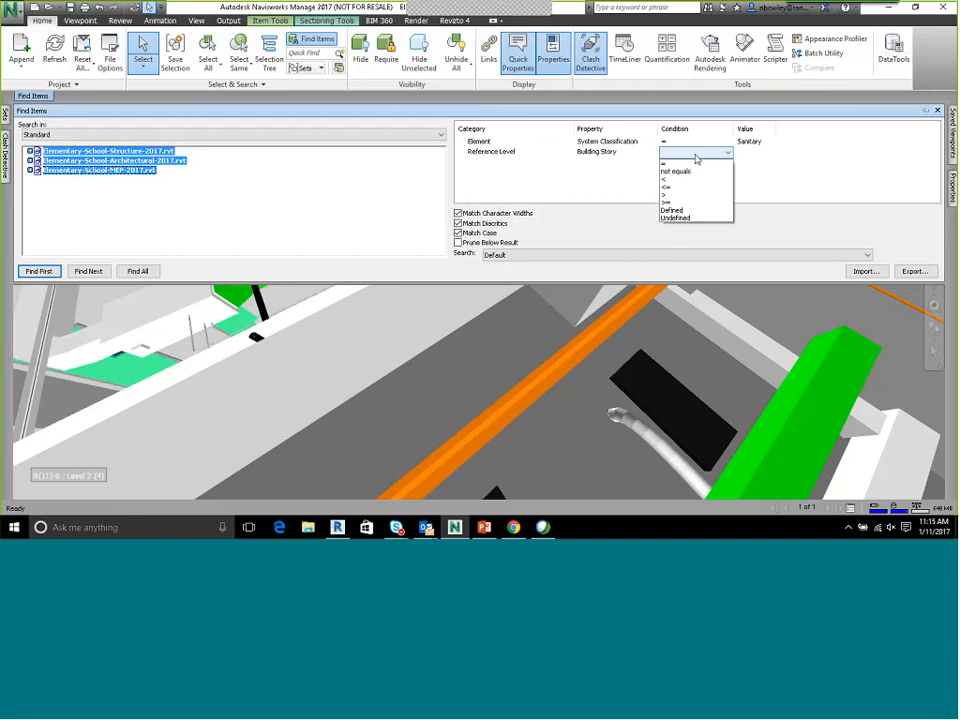
pyautogui.click(760, 153)
pyautogui.click(768, 154)
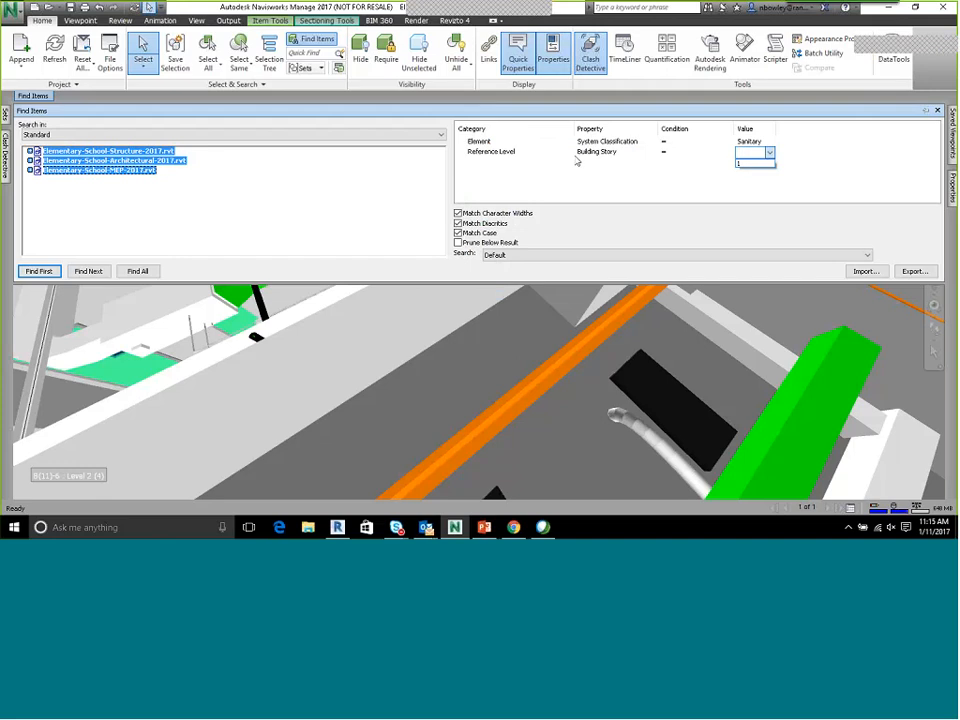
# Set the Reference Level criterion to Name = Level 1
pyautogui.click(605, 152)
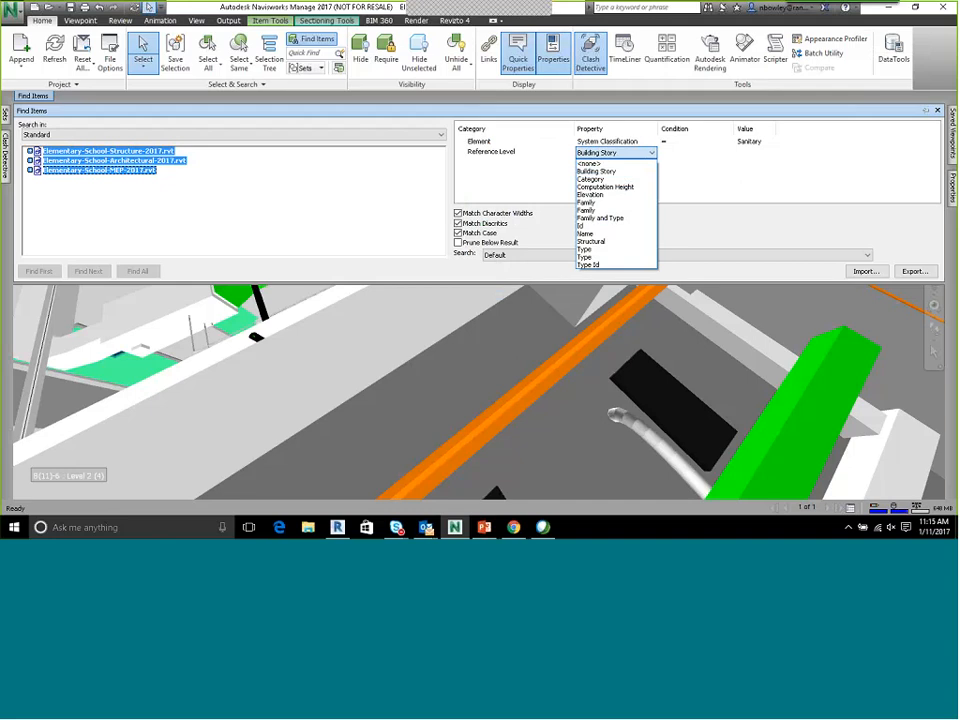
pyautogui.click(600, 233)
pyautogui.click(672, 153)
pyautogui.click(672, 162)
pyautogui.click(755, 152)
pyautogui.click(768, 152)
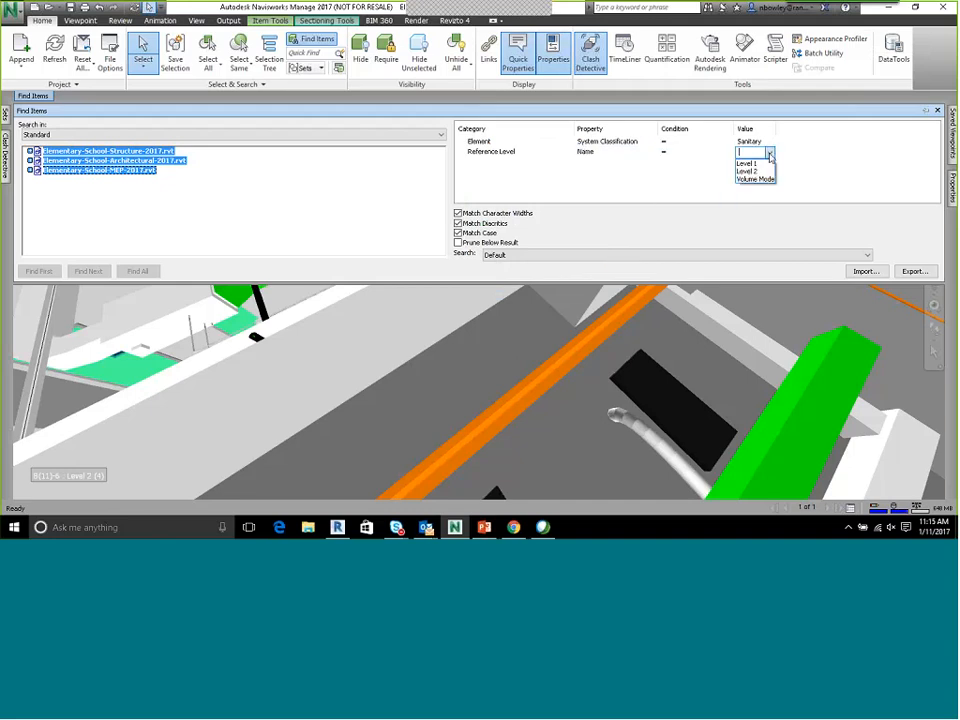
pyautogui.click(747, 163)
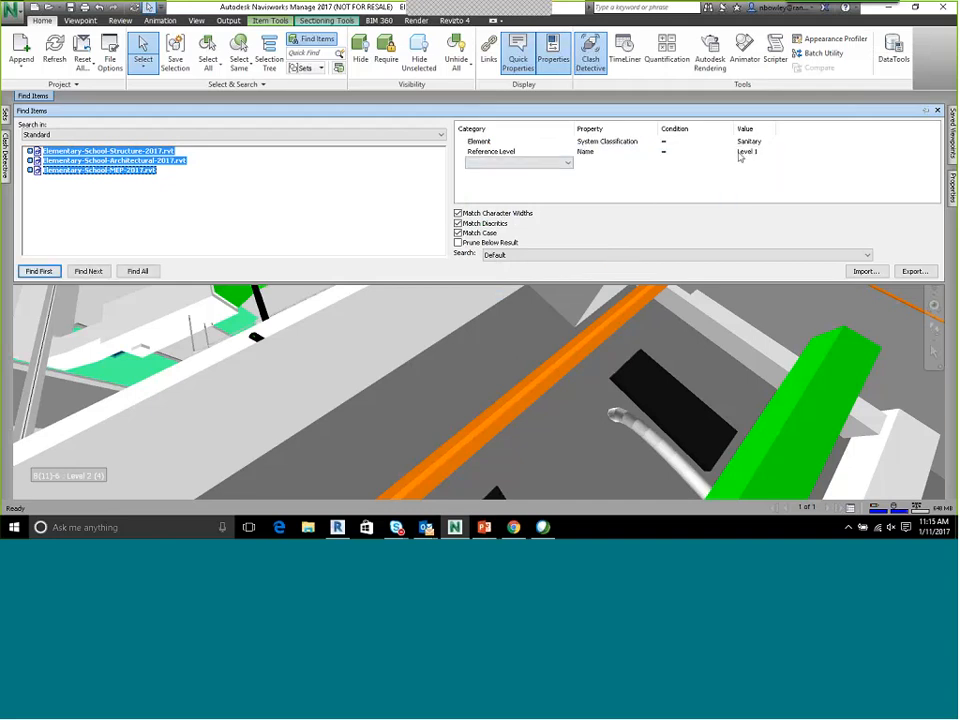
# Find all items matching the Sanitary and Level 1 criteria and look over the selected piping in the model
pyautogui.scroll(-2, 516, 379)
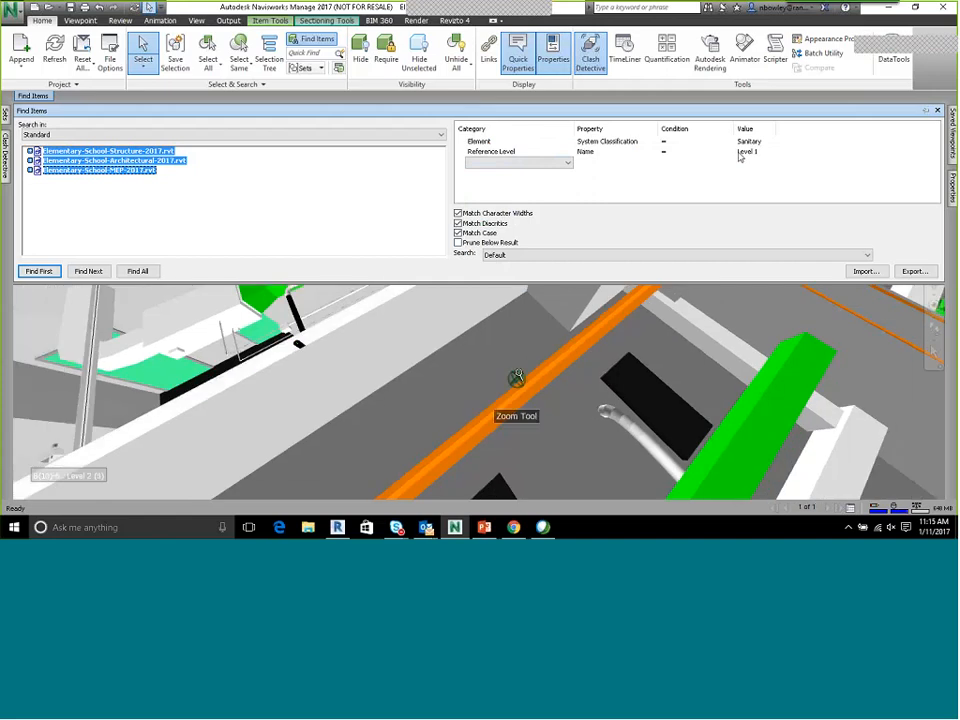
pyautogui.scroll(-3, 518, 372)
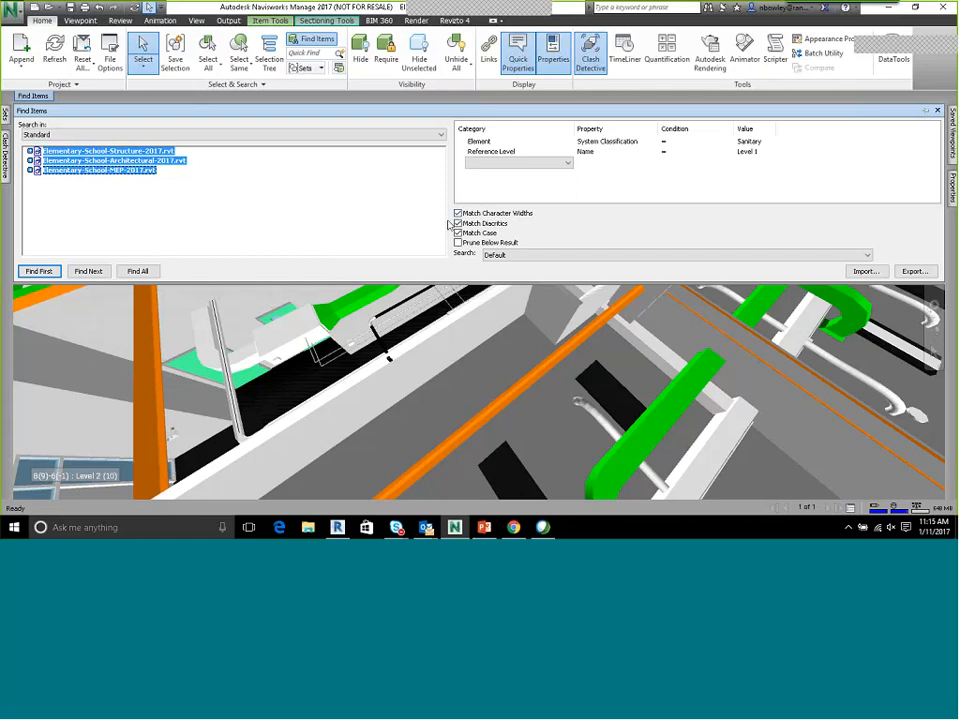
pyautogui.click(138, 271)
pyautogui.scroll(5, 386, 354)
pyautogui.scroll(1, 347, 376)
pyautogui.scroll(-6, 352, 370)
pyautogui.moveTo(340, 392); pyautogui.dragTo(378, 440, button='middle')
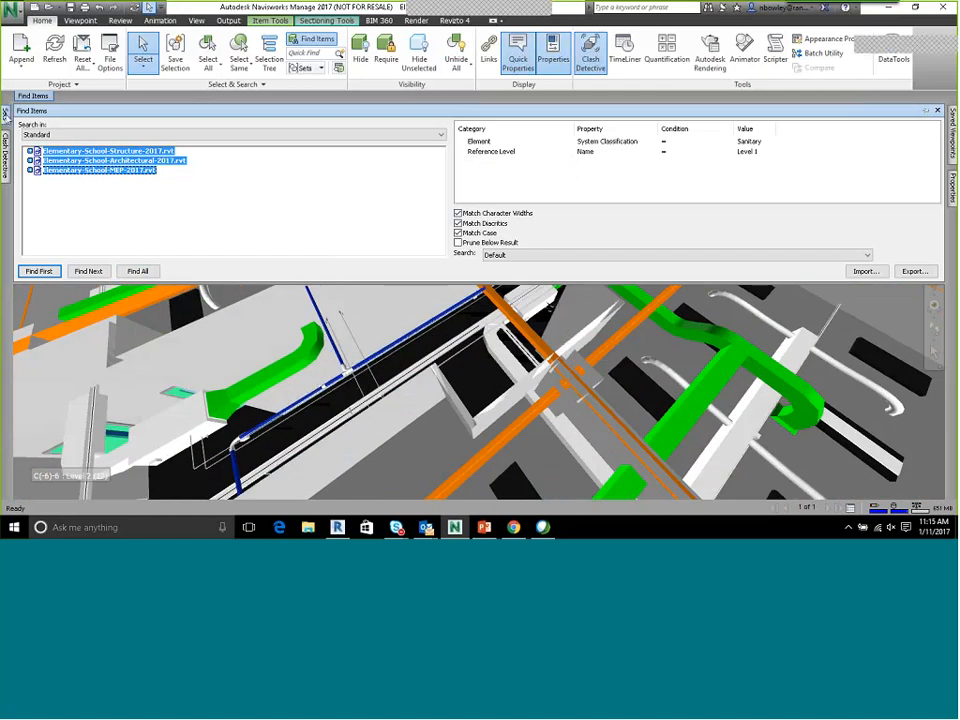
# Save the current search as a search set named "Piping - 1st - Sanitary" and clear the selection in the model
pyautogui.click(6, 117)
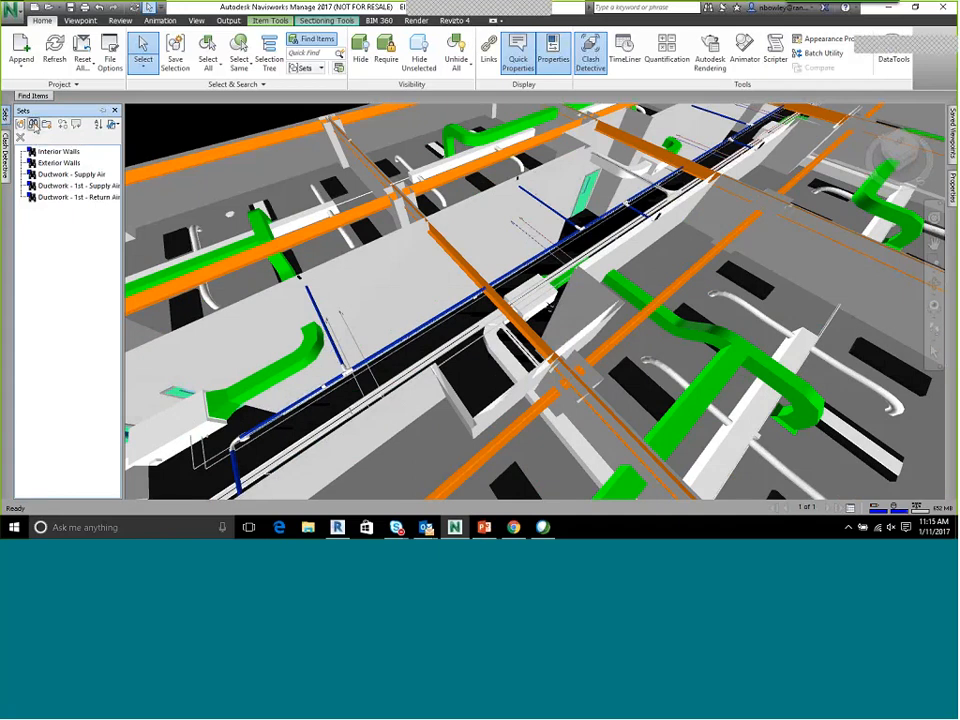
pyautogui.click(34, 124)
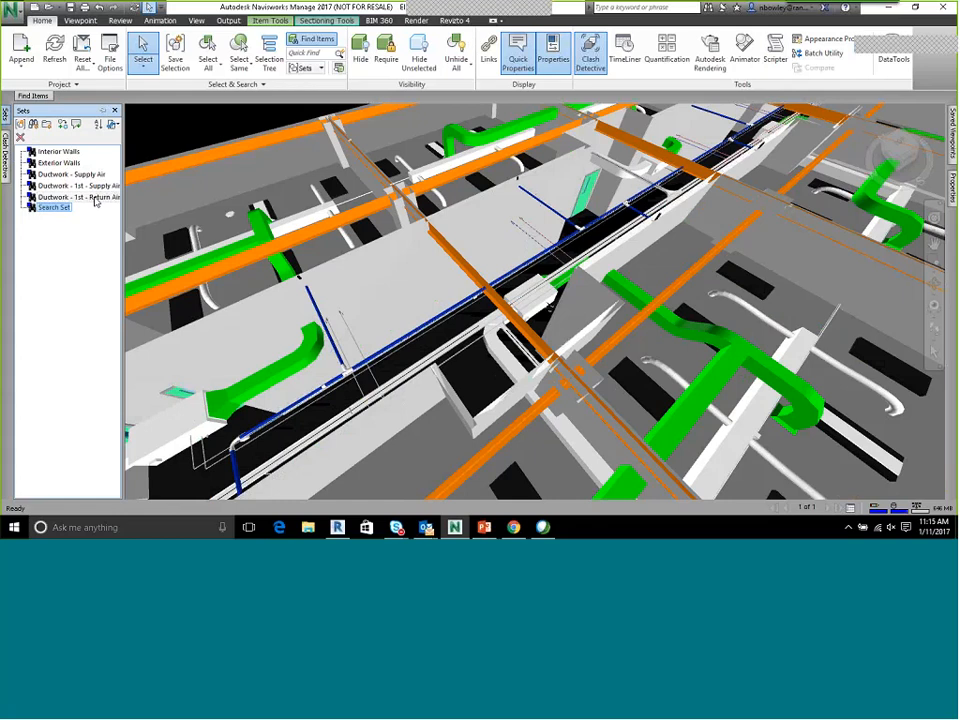
pyautogui.write('Level')
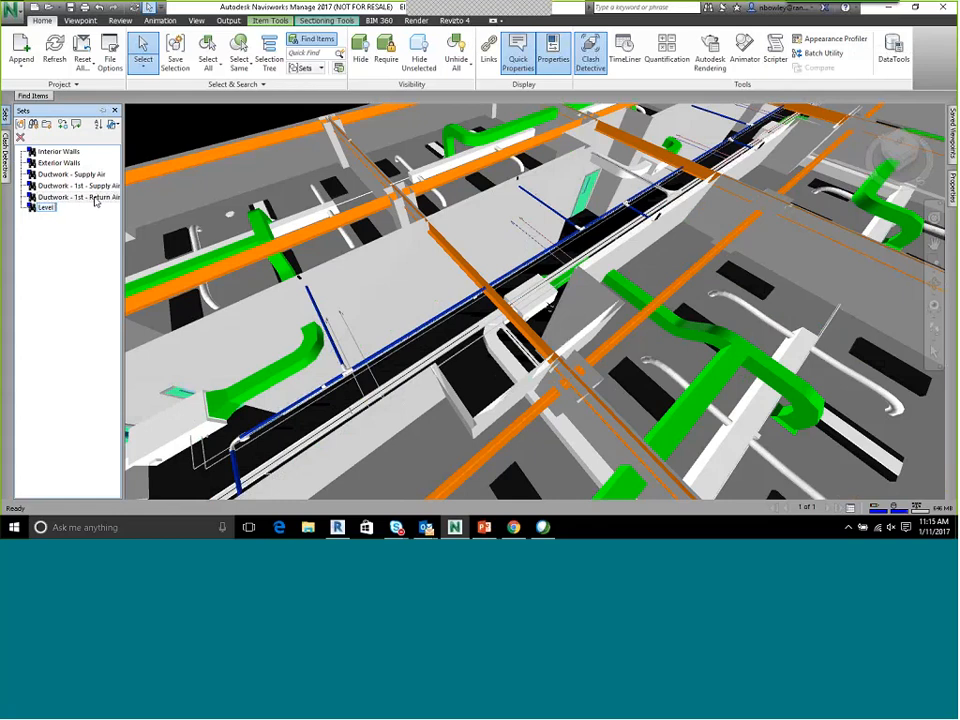
pyautogui.press('BackSpace')
pyautogui.press('BackSpace')
pyautogui.press('BackSpace')
pyautogui.press('BackSpace')
pyautogui.press('BackSpace')
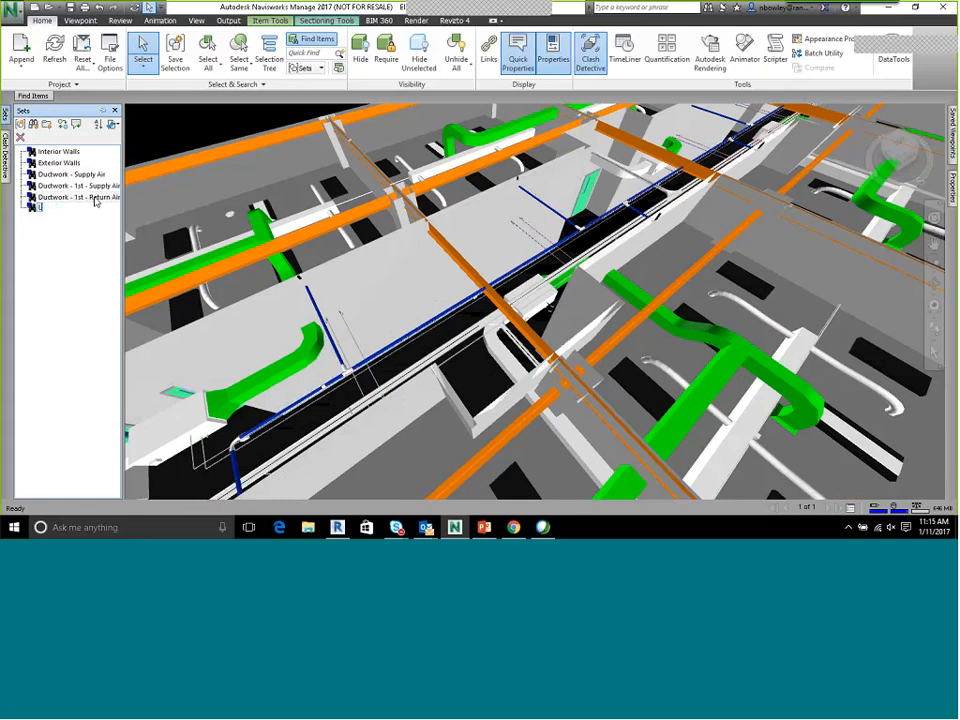
pyautogui.write('Piping')
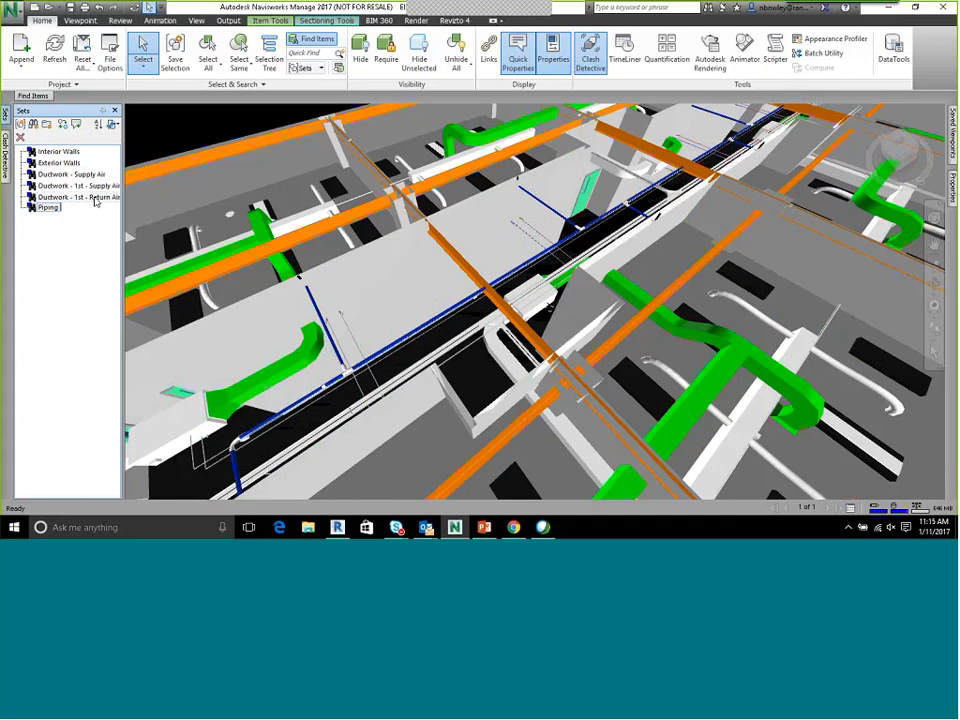
pyautogui.write(' - 1st - Sanitary')
pyautogui.press('Return')
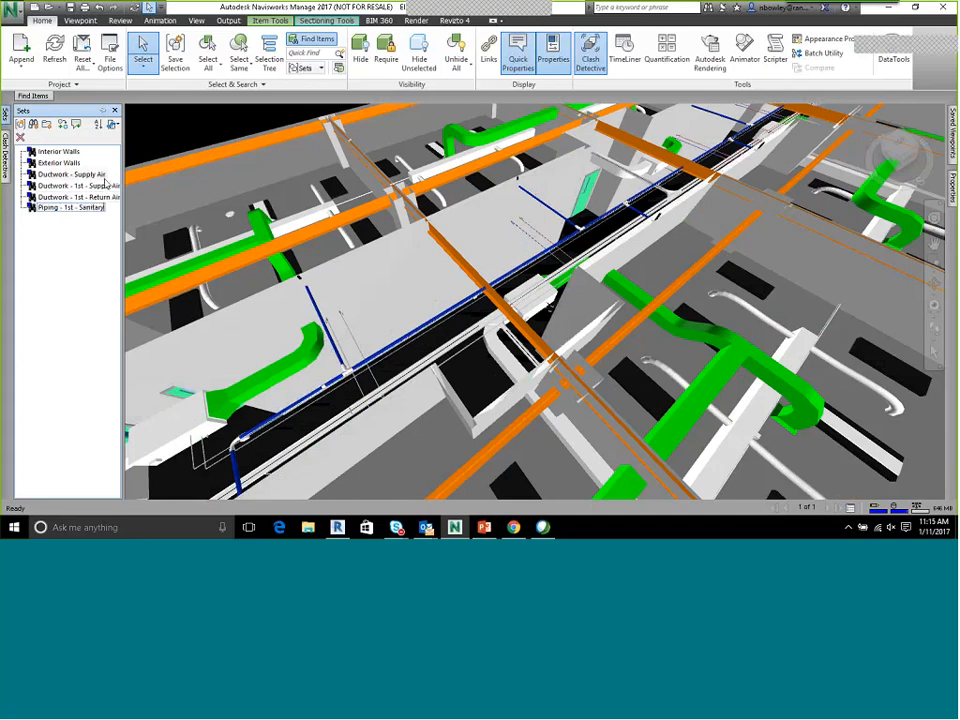
pyautogui.click(145, 131)
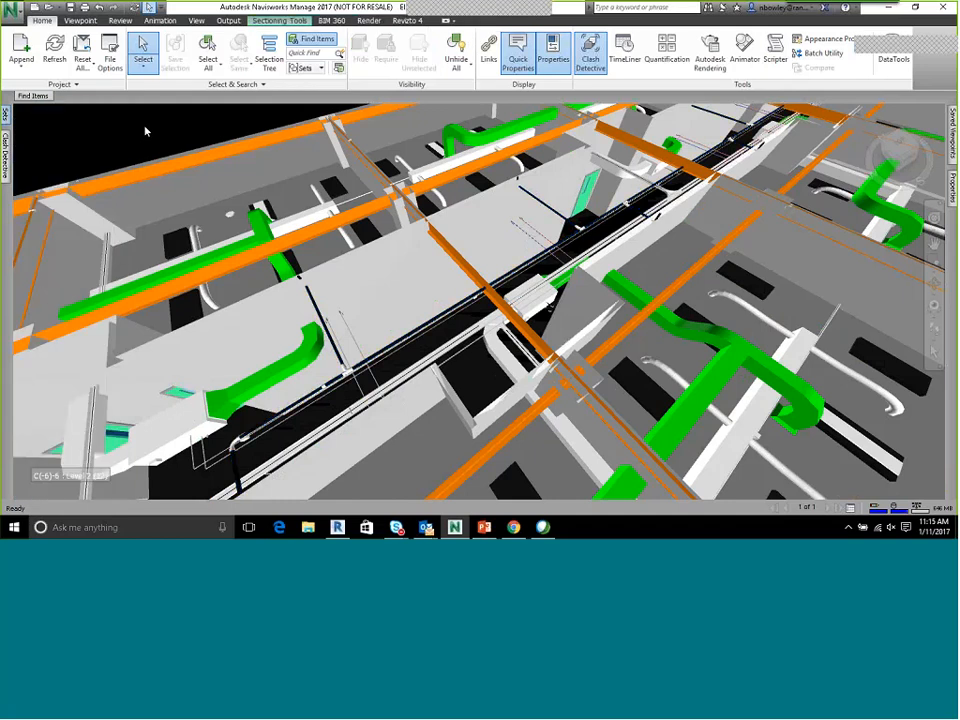
# Look over the list of saved search sets
pyautogui.moveTo(5, 112)
pyautogui.click(9, 161)
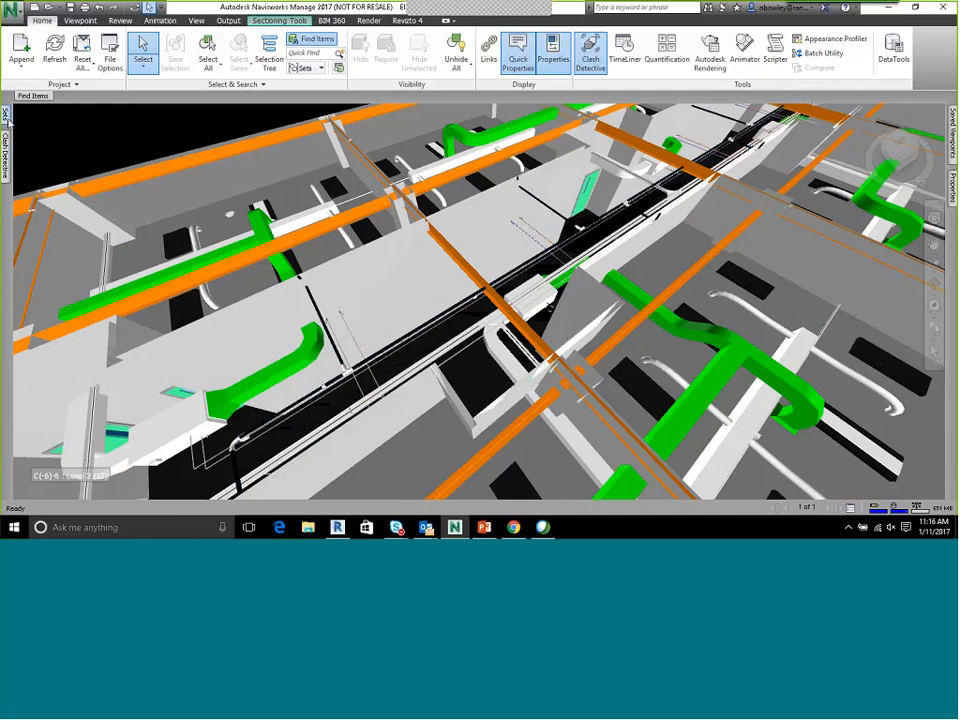
pyautogui.moveTo(6, 113)
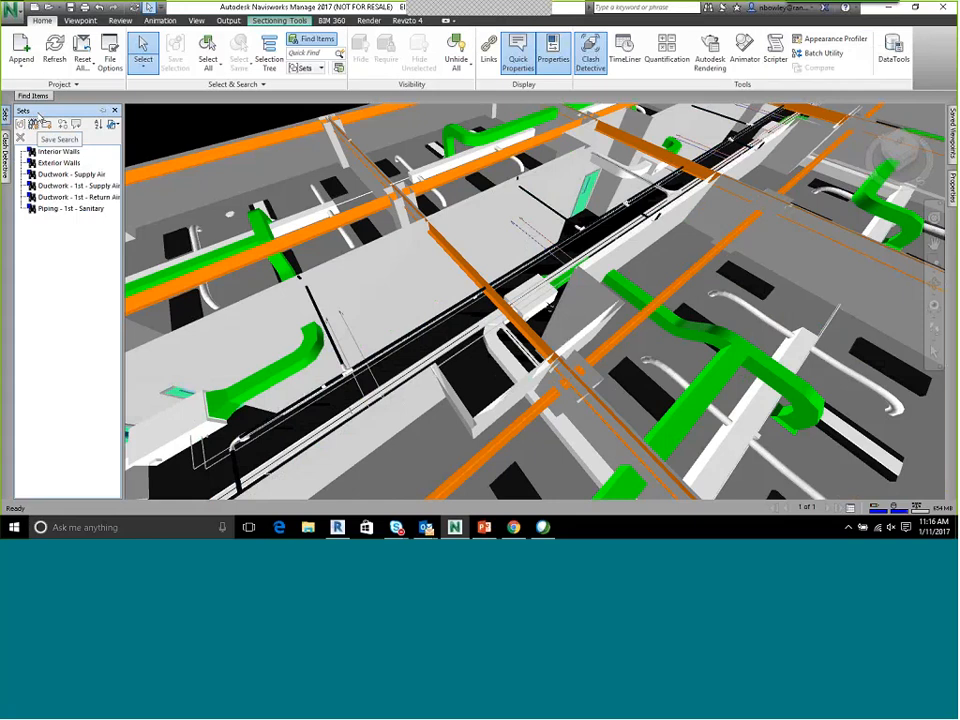
# Check the sanitary piping search criteria and look over the level's framing, ductwork and piping in the model
pyautogui.moveTo(33, 95)
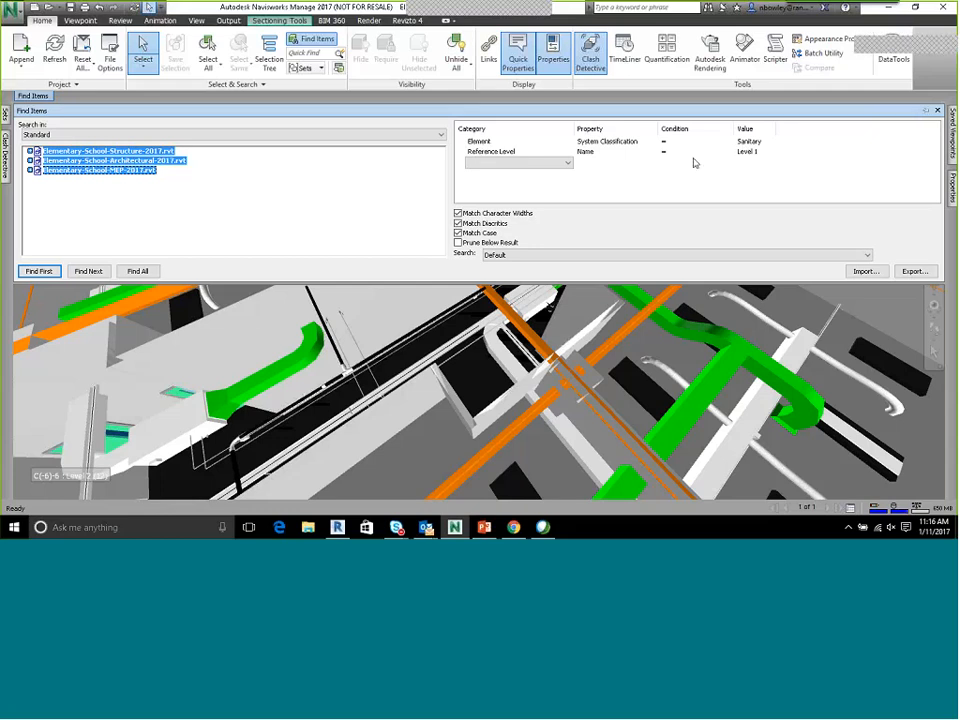
pyautogui.click(937, 110)
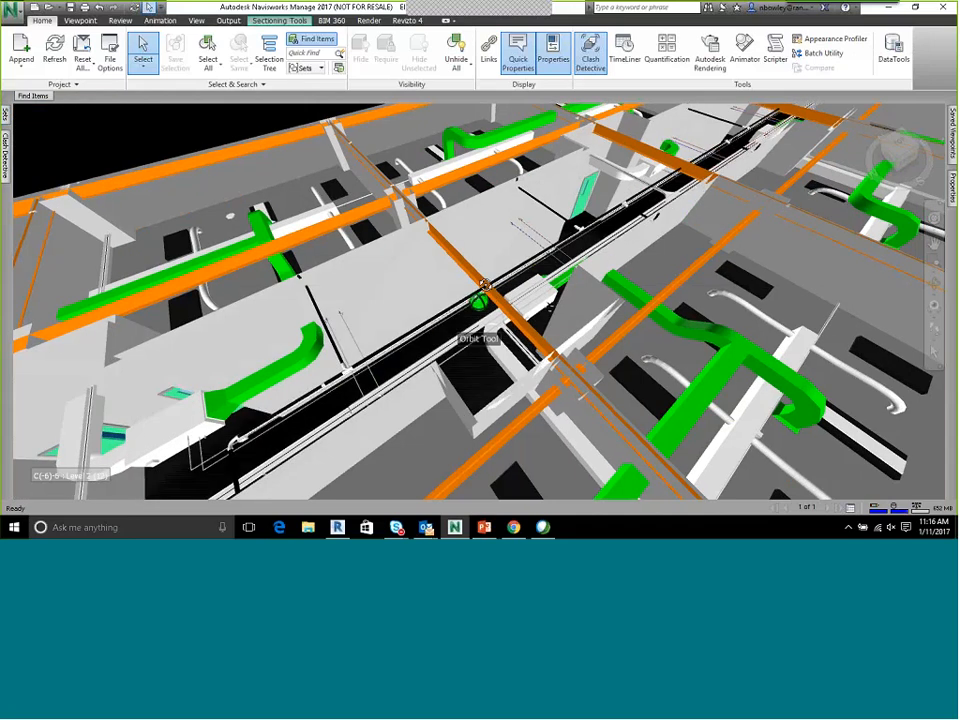
pyautogui.scroll(-5, 483, 285)
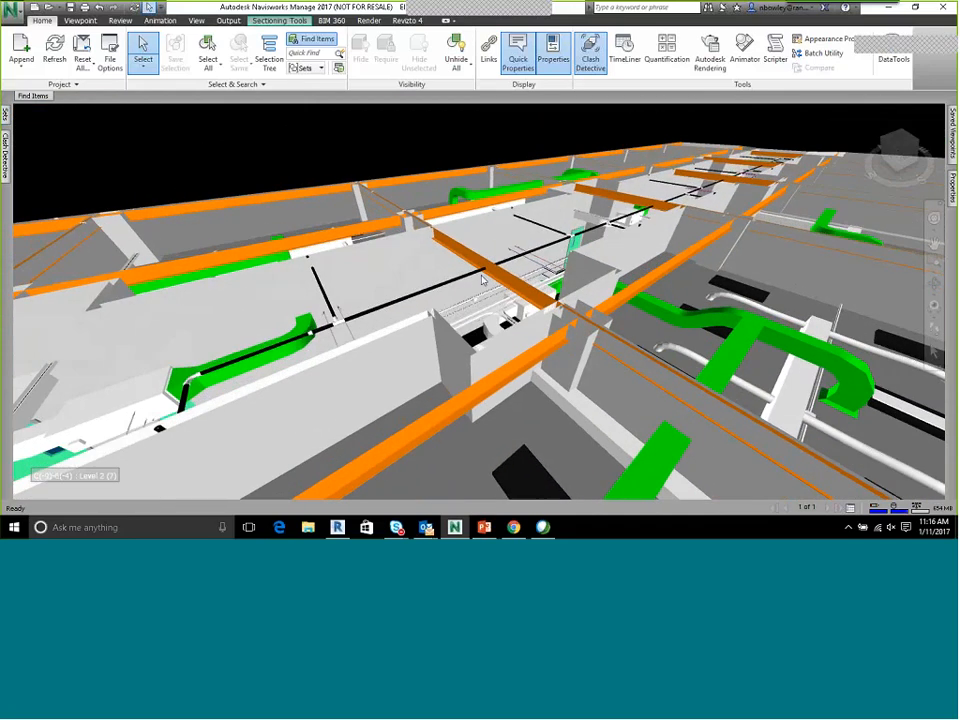
pyautogui.moveTo(547, 294); pyautogui.dragTo(526, 316, button='middle')
pyautogui.moveTo(646, 300); pyautogui.dragTo(612, 272, button='middle')
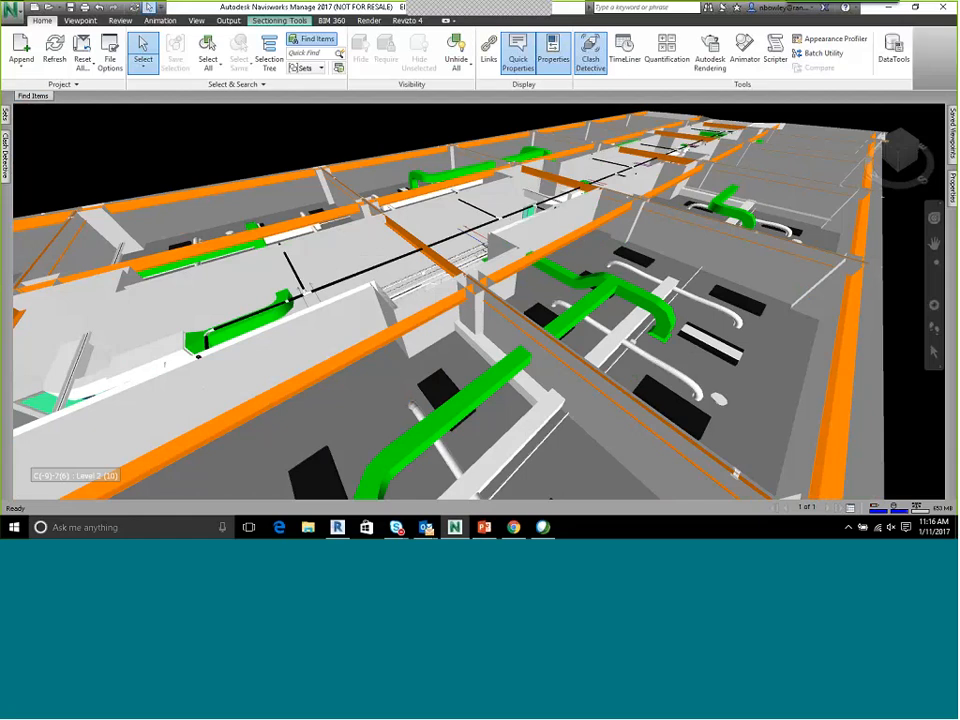
# Add a clash test named "Level 1 - Sanitary vs Structural Framing" and widen the Name column to fit the test names
pyautogui.moveTo(6, 151)
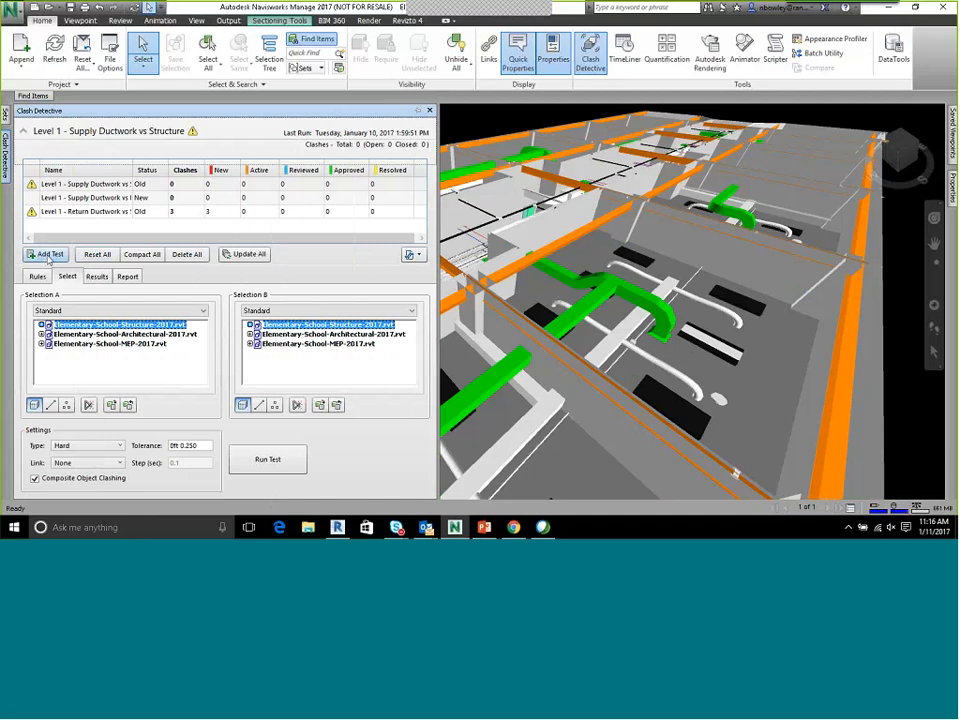
pyautogui.click(48, 256)
pyautogui.click(50, 226)
pyautogui.write('Level')
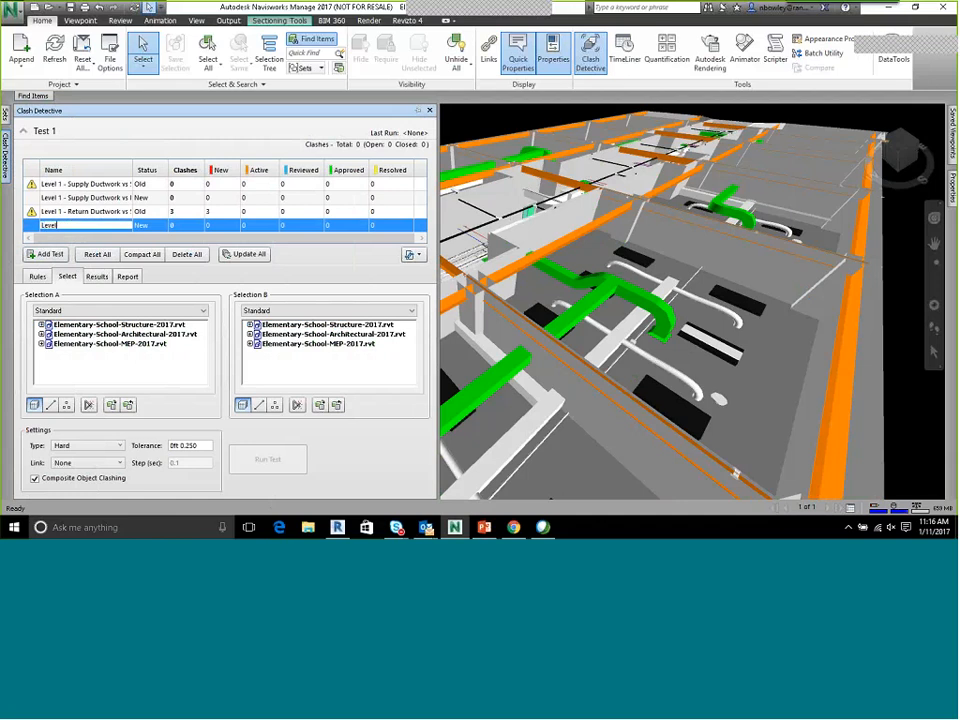
pyautogui.write(' 1 - Sanitary vs Structural Framing')
pyautogui.press('Return')
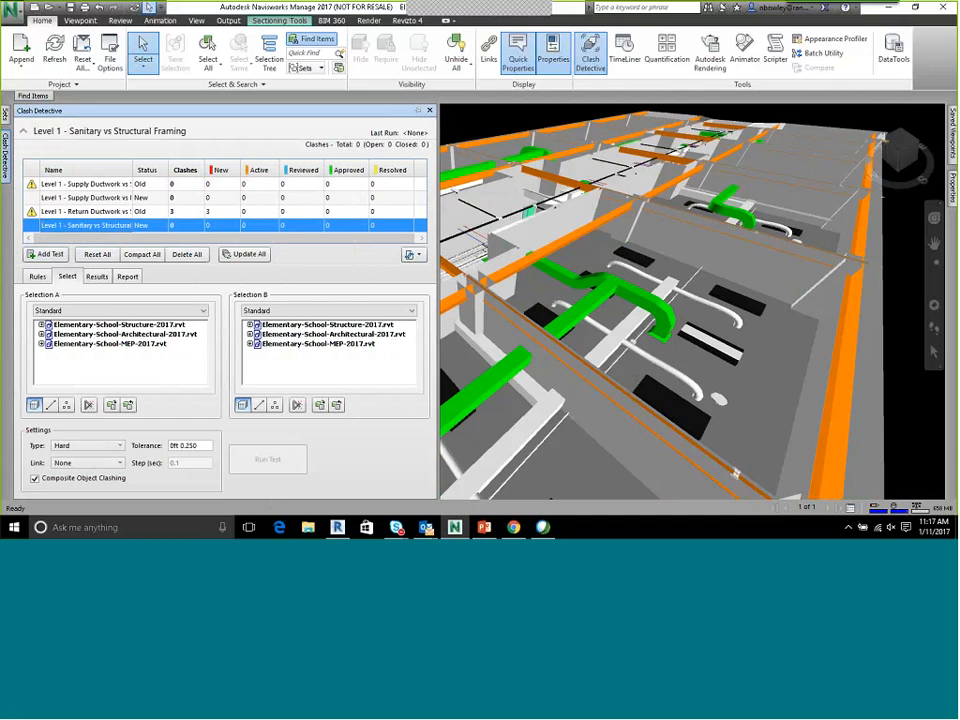
pyautogui.moveTo(138, 170); pyautogui.dragTo(168, 171)
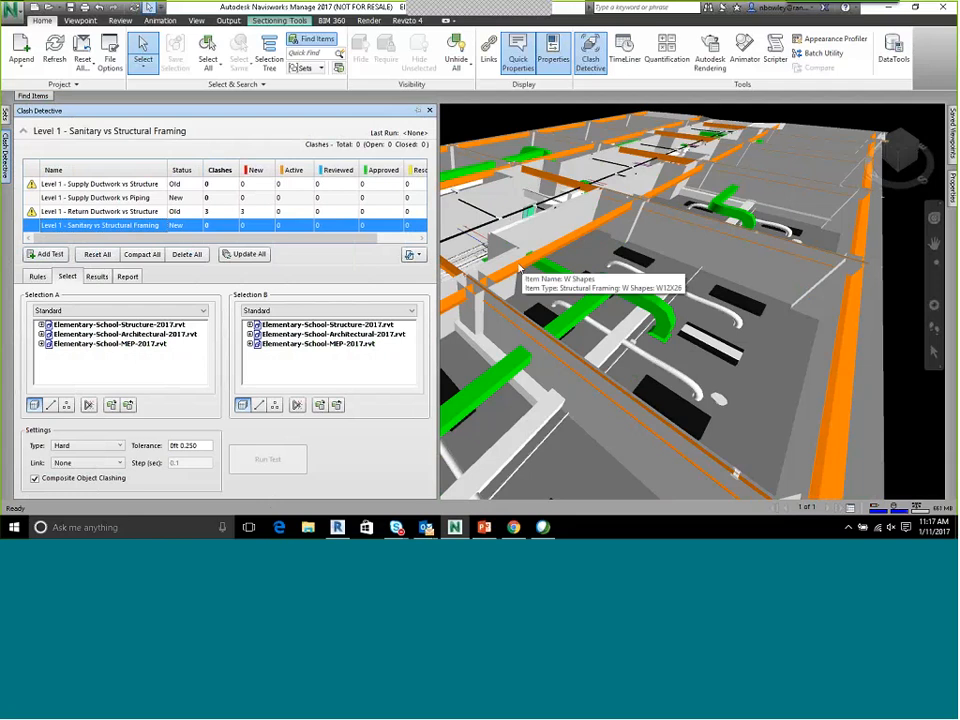
# Select a W-shape beam beside the corridor, check its Reference Level property and view the framing across the building
pyautogui.click(522, 268)
pyautogui.moveTo(950, 185)
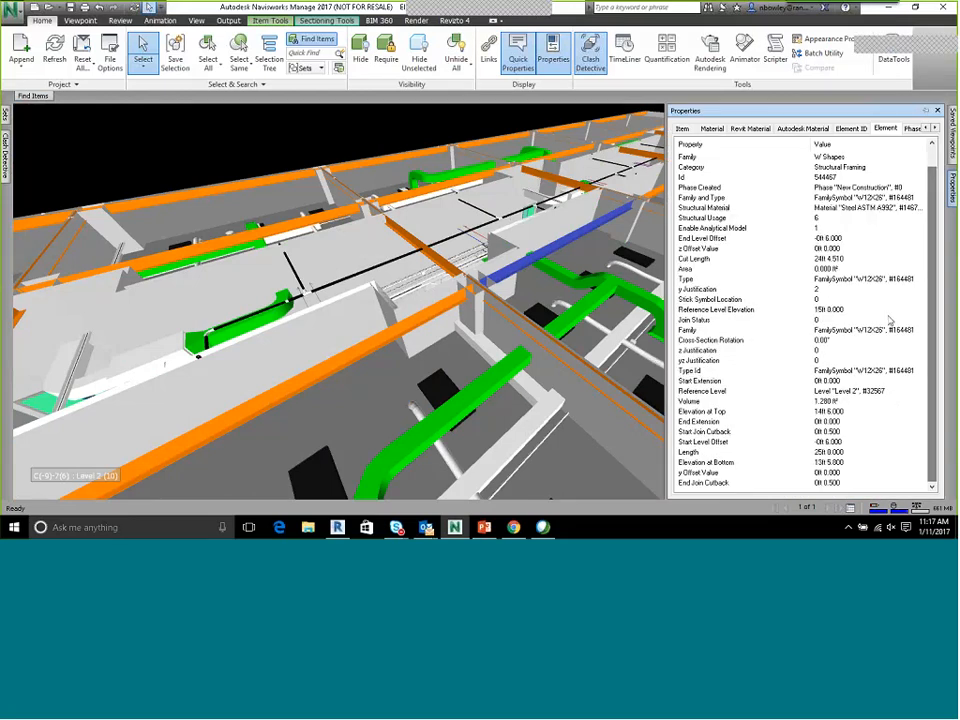
pyautogui.click(712, 392)
pyautogui.click(838, 391)
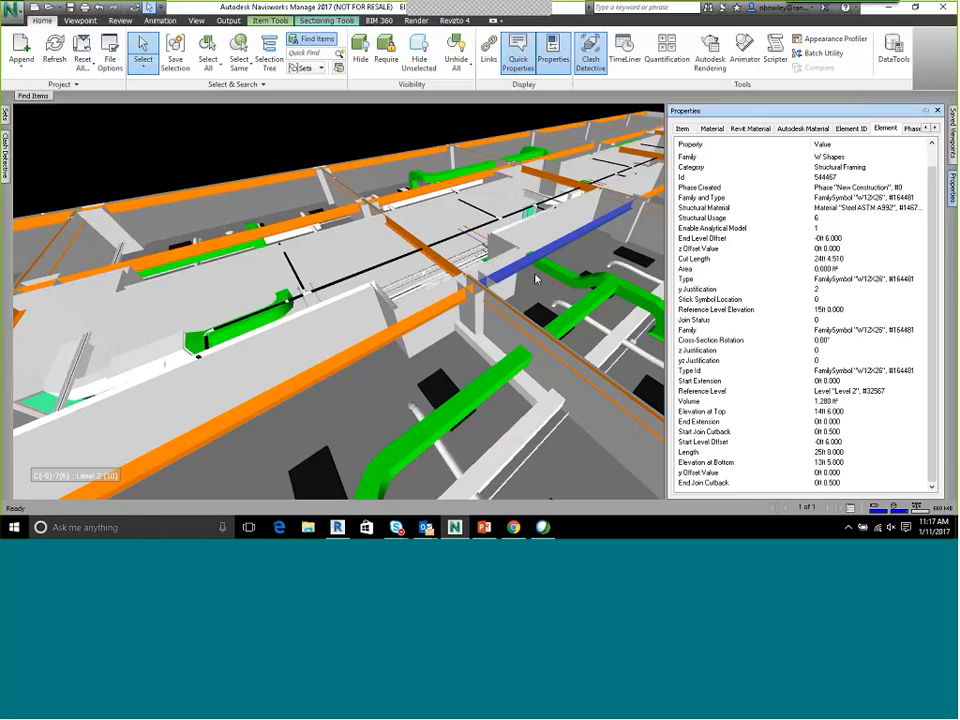
pyautogui.moveTo(500, 280)
pyautogui.scroll(-5, 462, 277)
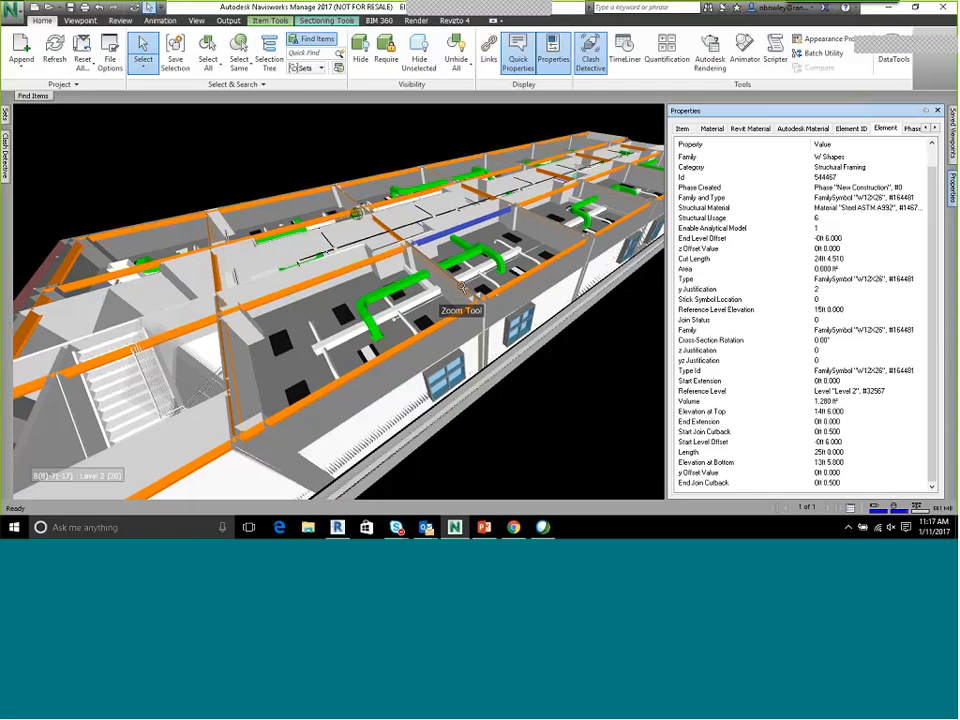
pyautogui.keyDown('shift'); pyautogui.moveTo(356, 213); pyautogui.dragTo(330, 290, button='middle'); pyautogui.keyUp('shift')
pyautogui.click(6, 158)
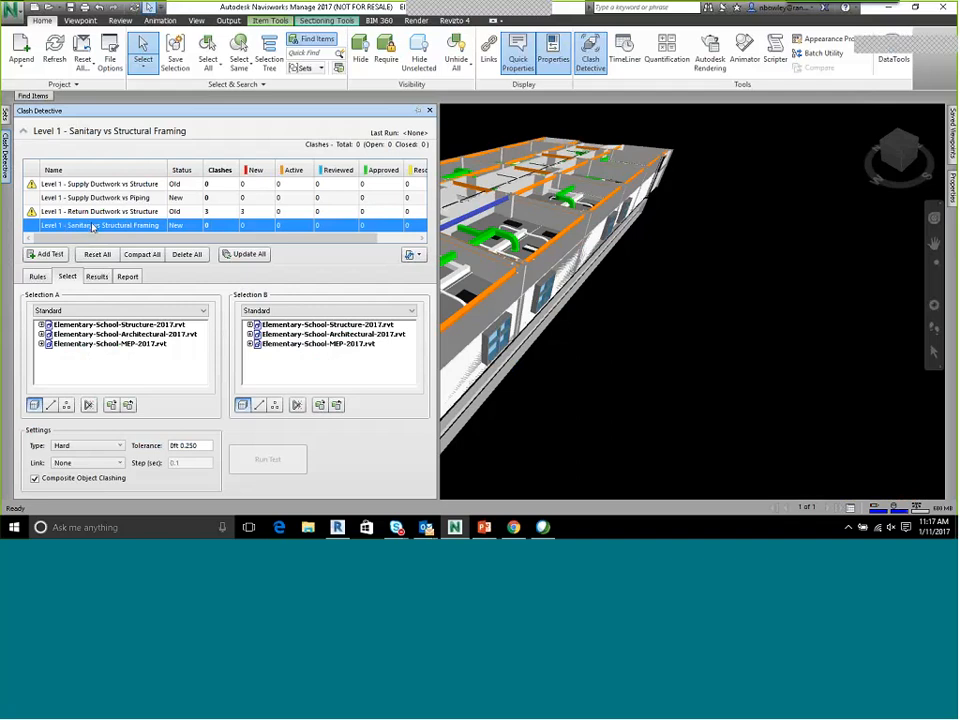
pyautogui.click(93, 226)
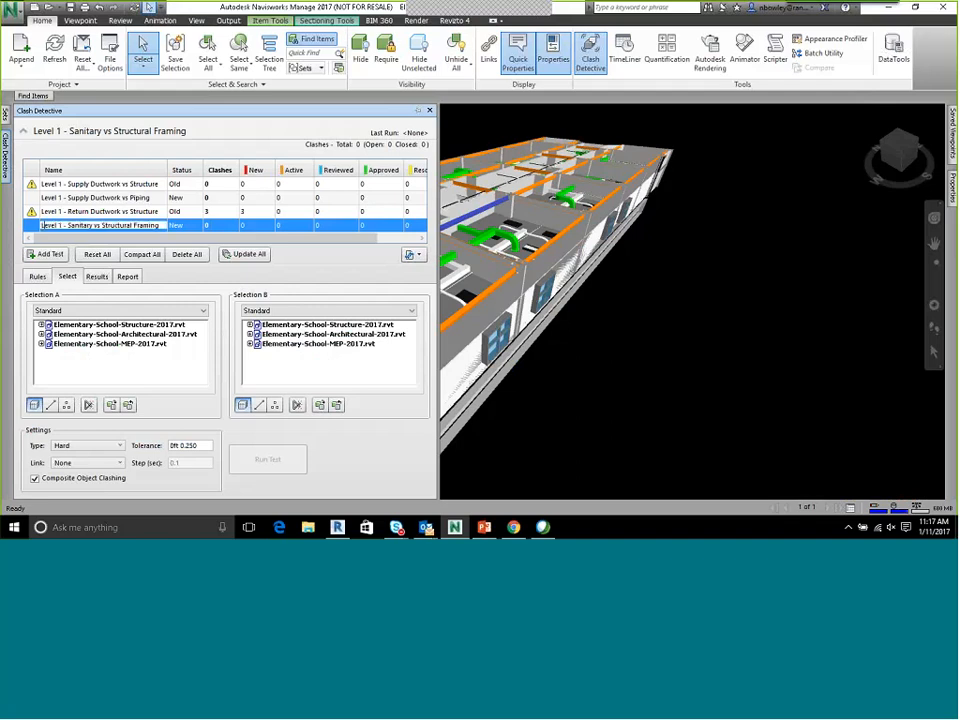
pyautogui.write("Nick's clash")
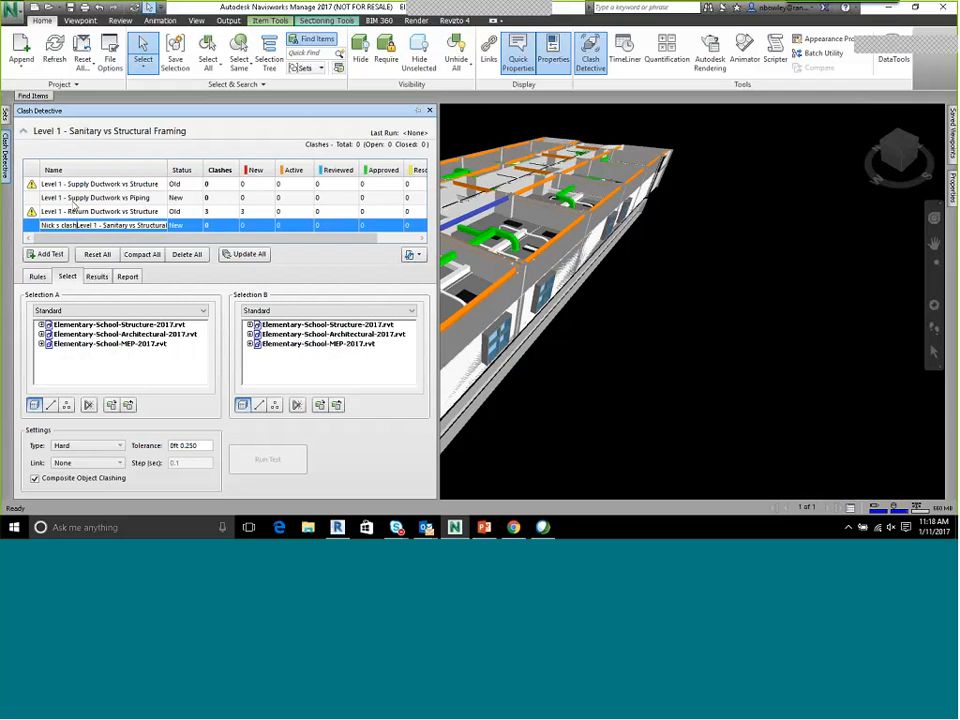
pyautogui.click(74, 209)
pyautogui.click(82, 227)
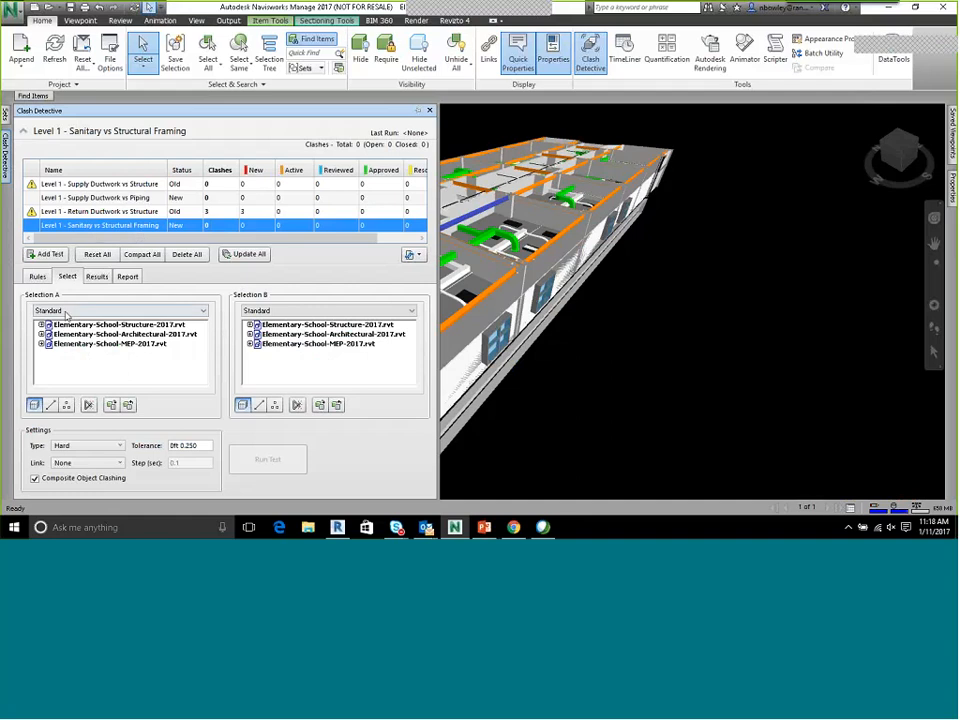
# Check the sanitary clash test's ignore rules and set Selection A to the "Piping - 1st - Sanitary" set
pyautogui.click(37, 276)
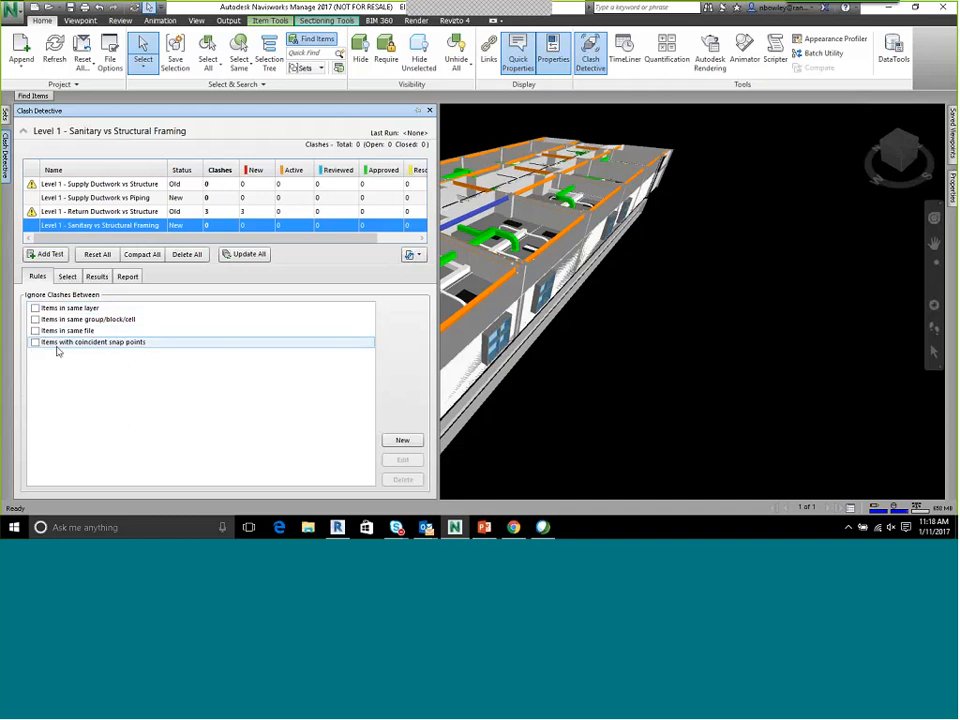
pyautogui.click(67, 276)
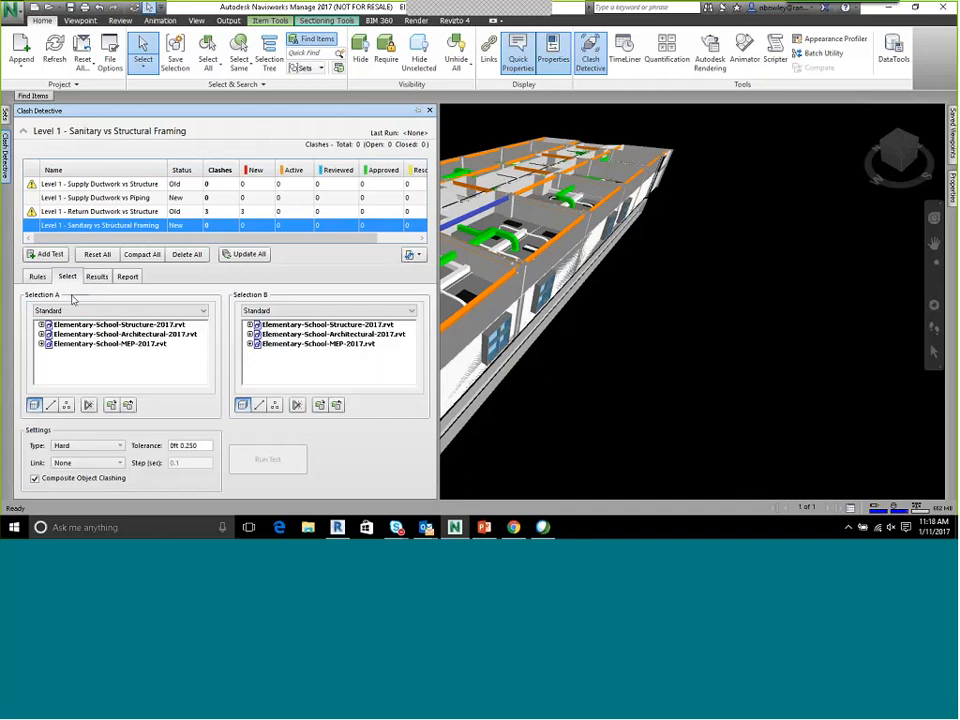
pyautogui.click(66, 311)
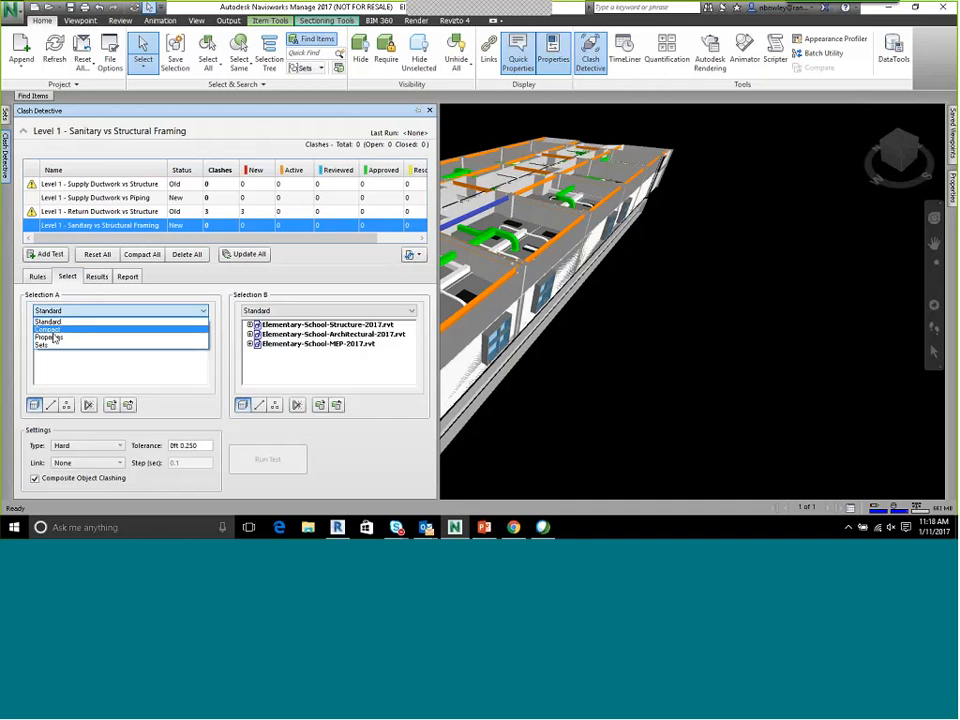
pyautogui.click(45, 345)
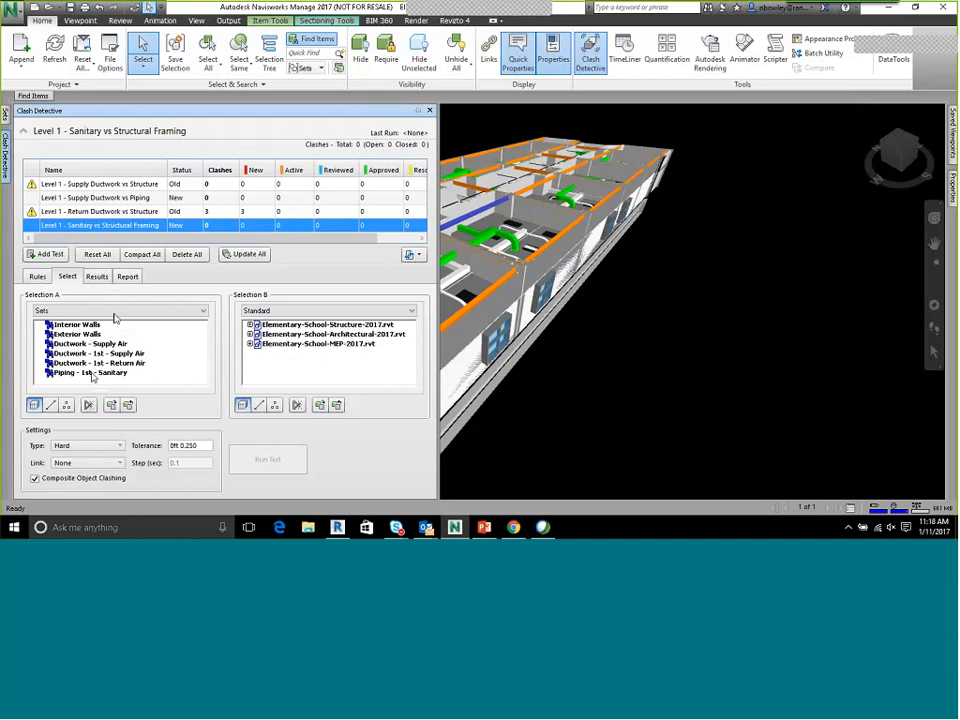
pyautogui.click(76, 373)
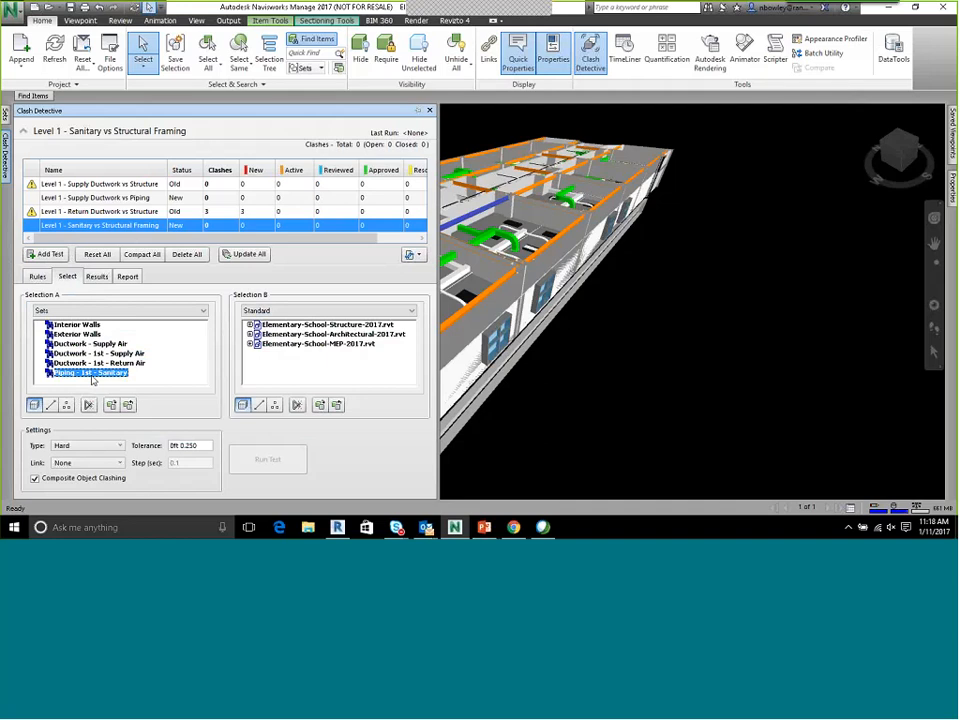
# Expand the levels of Elementary-School-Structure-2017.rvt in Selection B and select the W Shapes under Level 2 Structural Framing
pyautogui.click(278, 311)
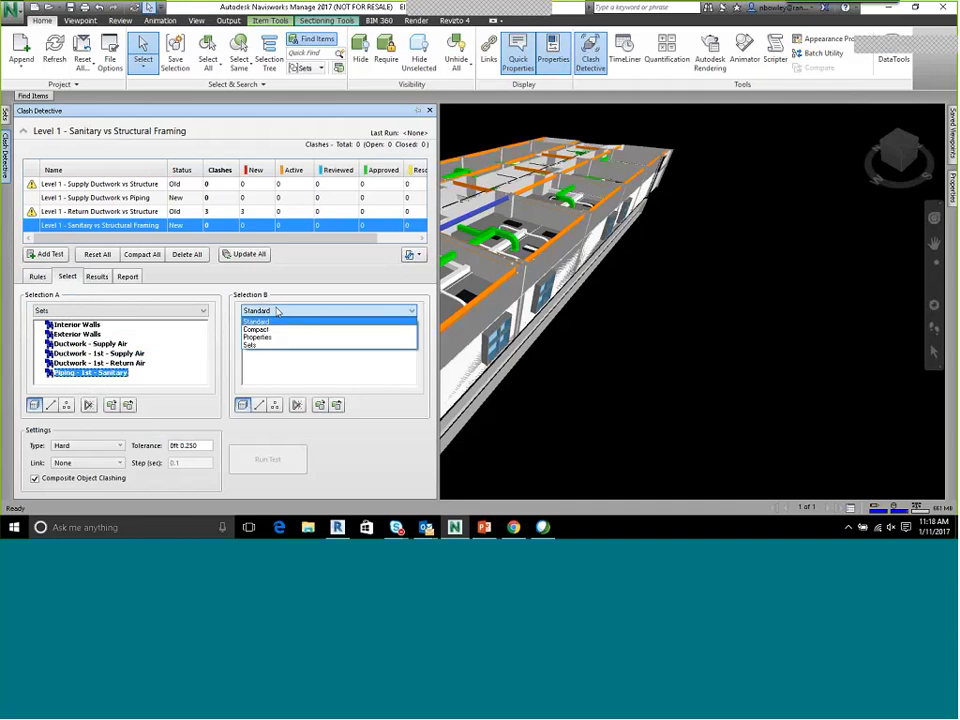
pyautogui.click(271, 321)
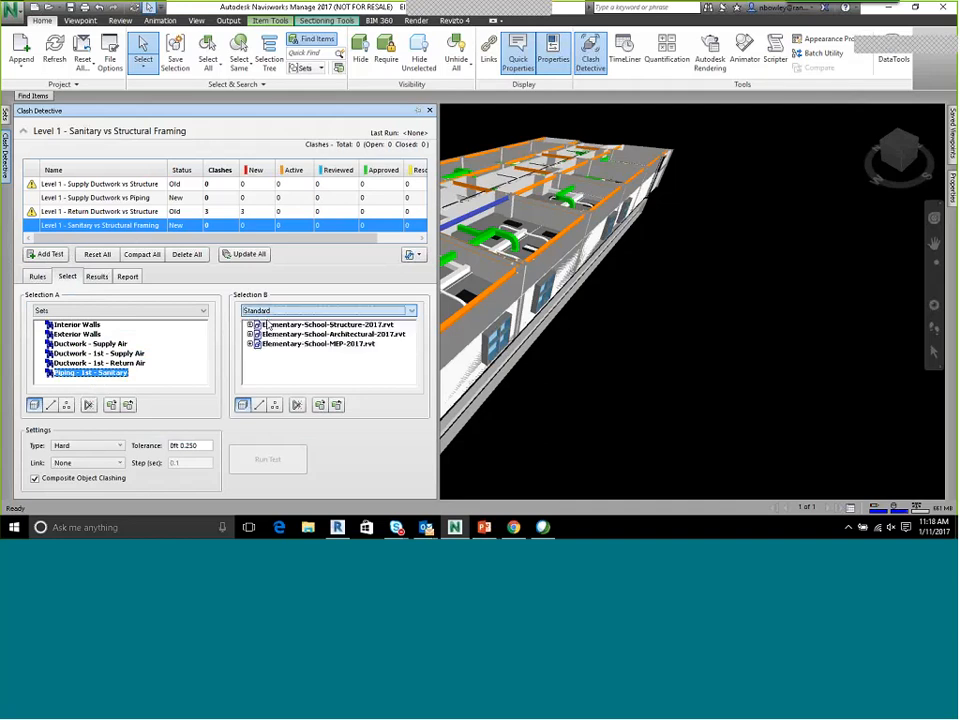
pyautogui.doubleClick(336, 325)
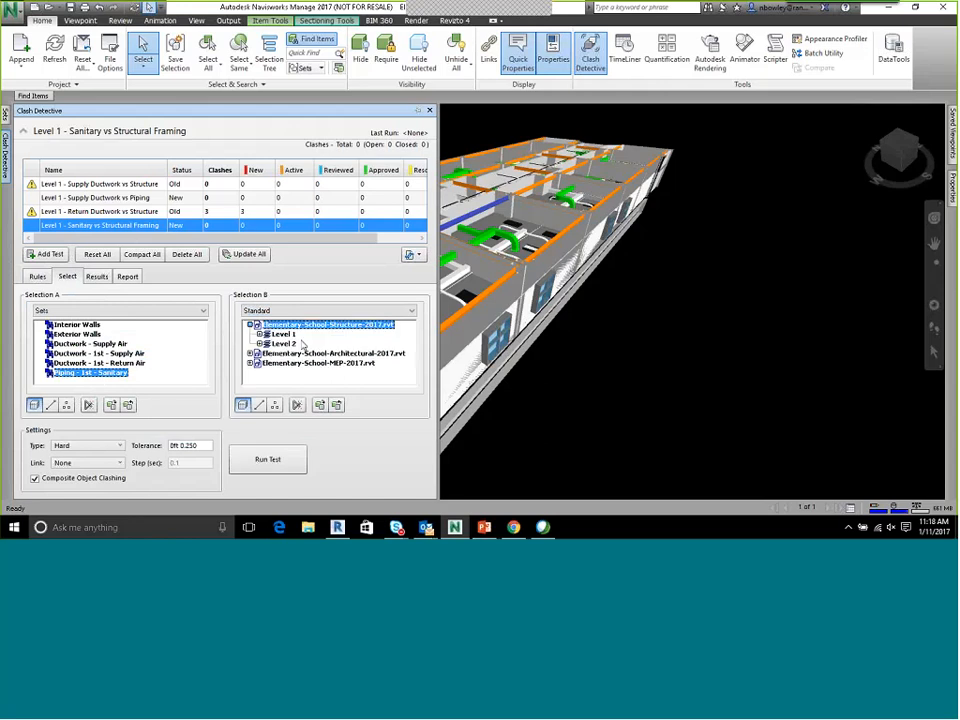
pyautogui.click(260, 334)
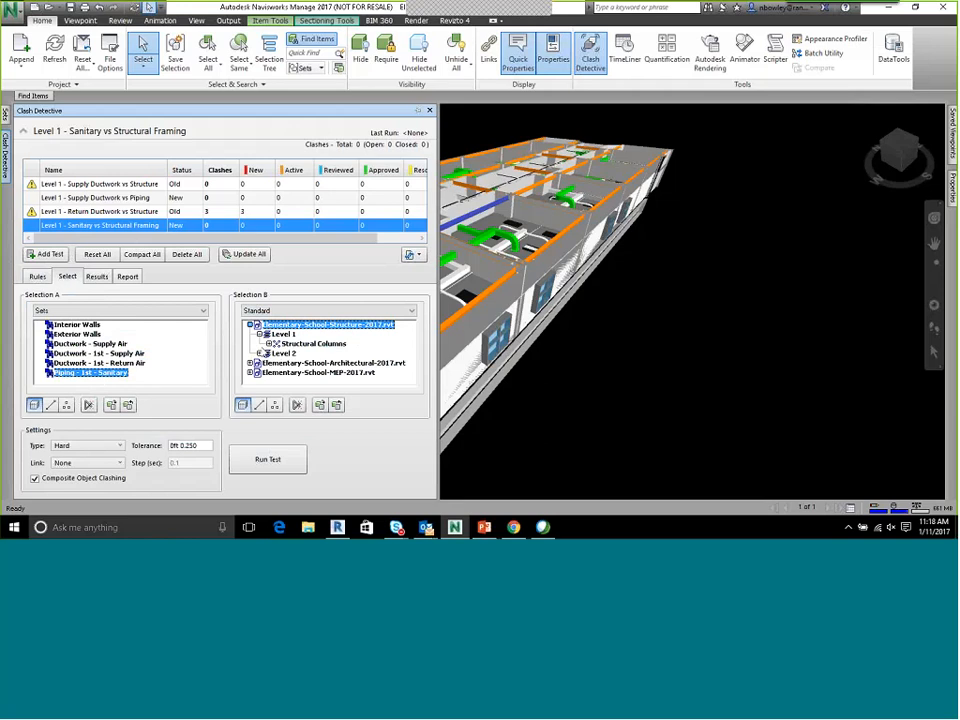
pyautogui.click(260, 353)
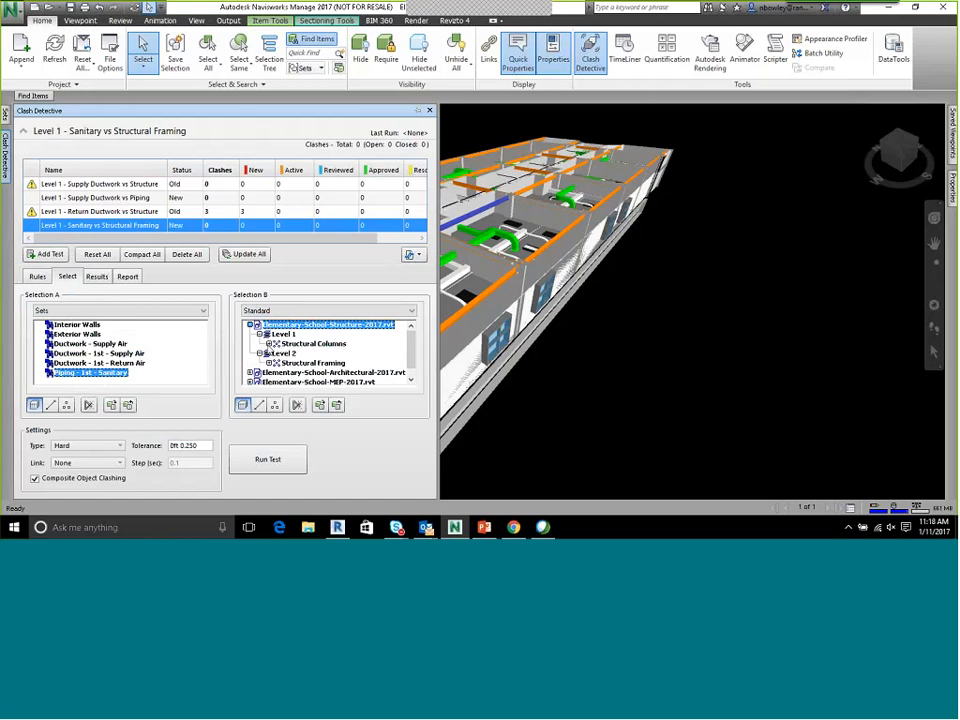
pyautogui.click(269, 363)
pyautogui.click(313, 364)
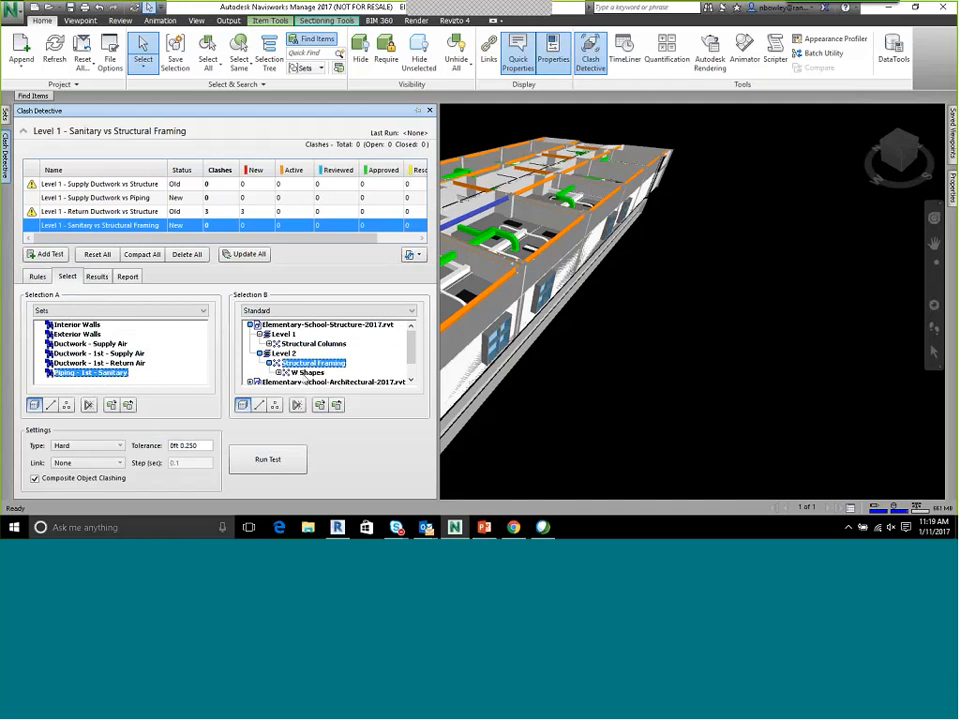
pyautogui.click(306, 374)
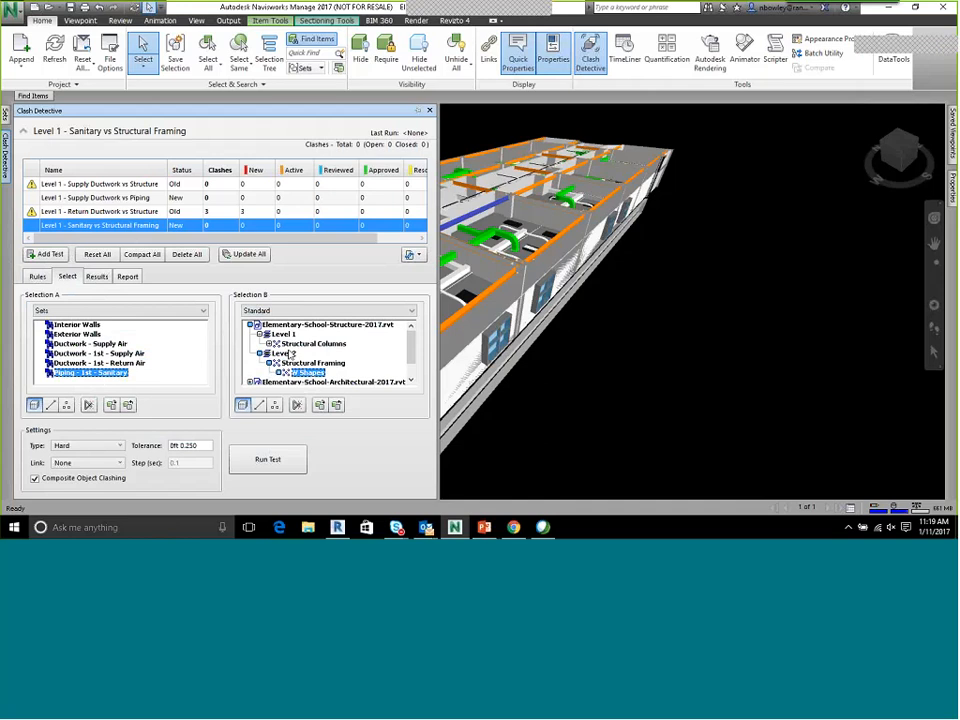
# Collapse both levels, set Selection B to the whole Elementary-School-Structure-2017.rvt file and toggle Self-Intersect for Selection A
pyautogui.click(259, 353)
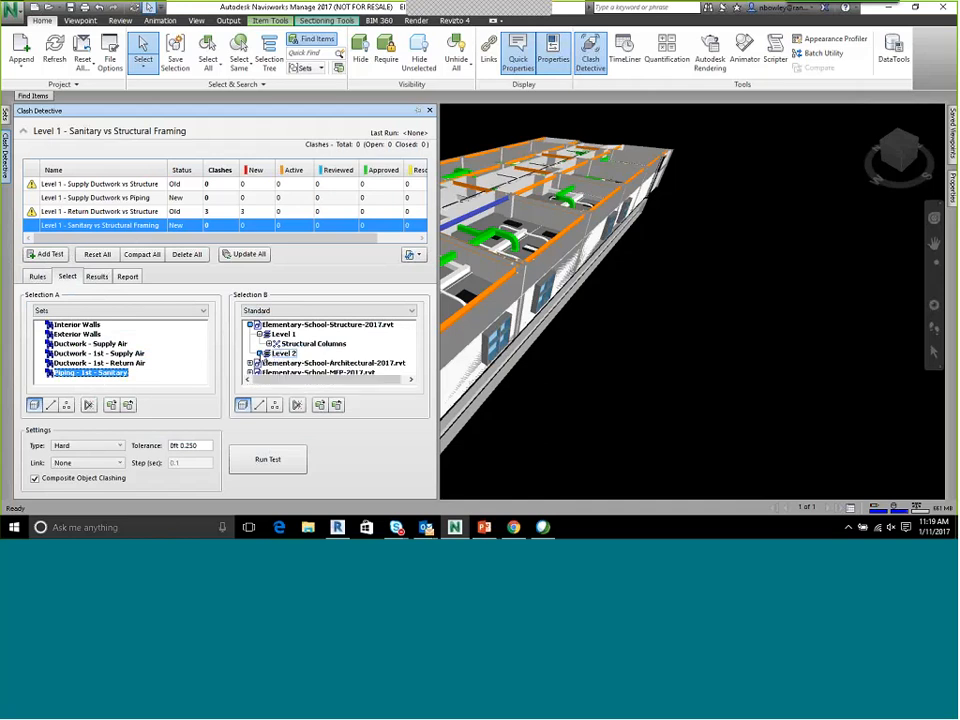
pyautogui.click(260, 334)
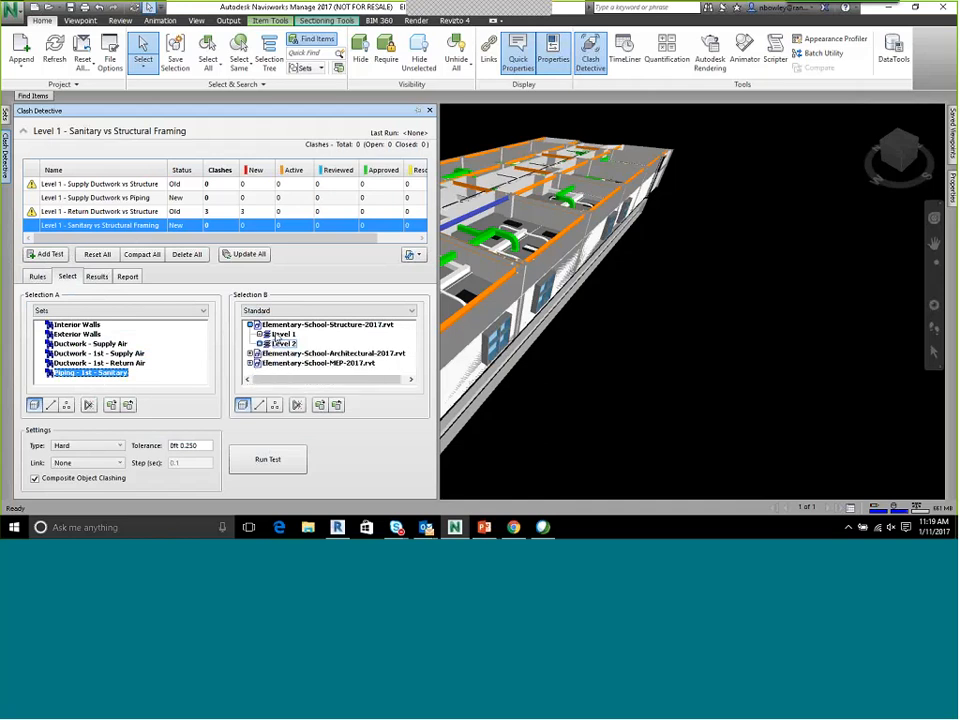
pyautogui.click(290, 325)
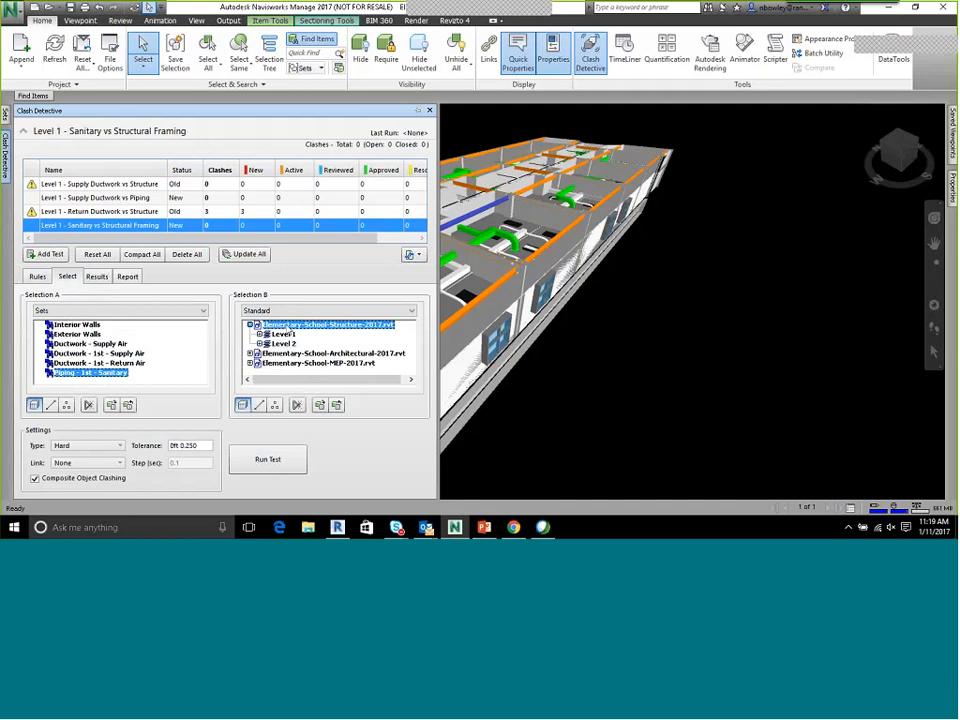
pyautogui.rightClick(296, 324)
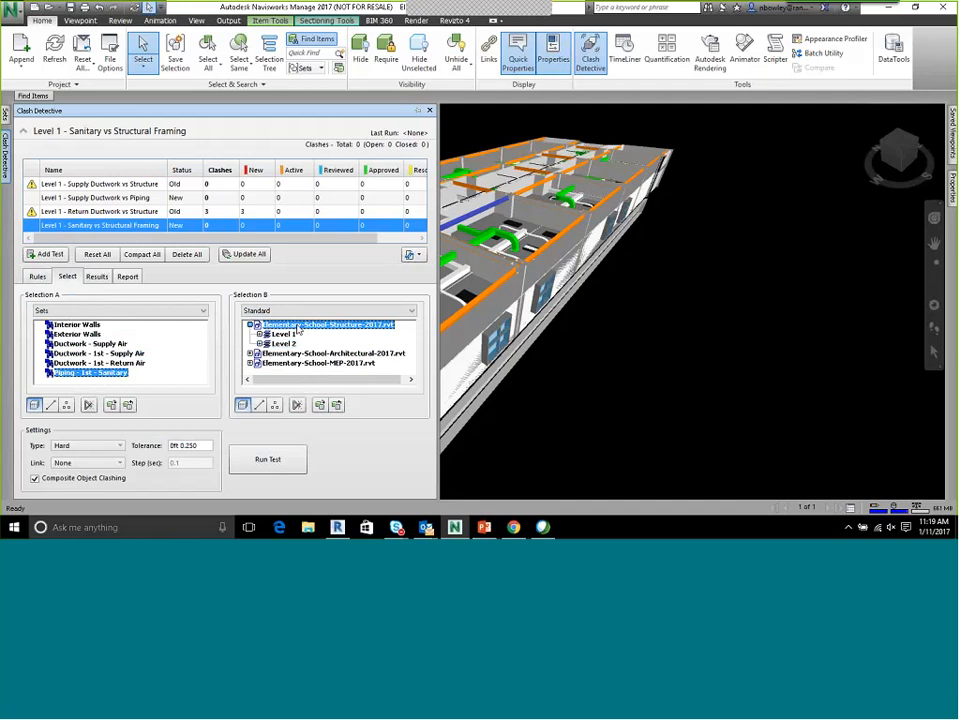
pyautogui.click(282, 326)
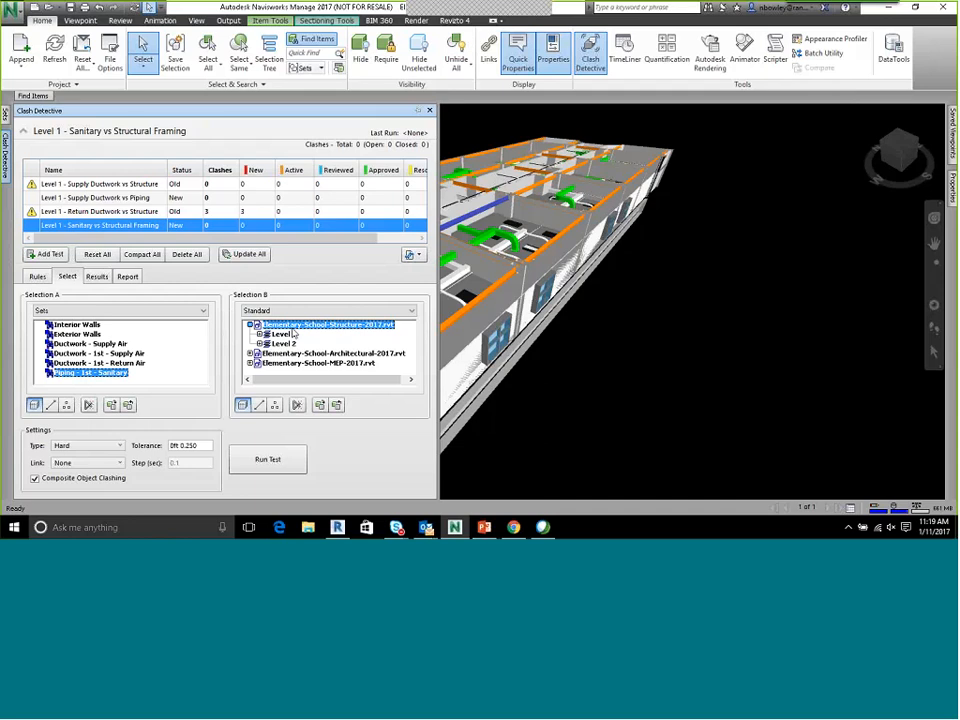
pyautogui.click(89, 406)
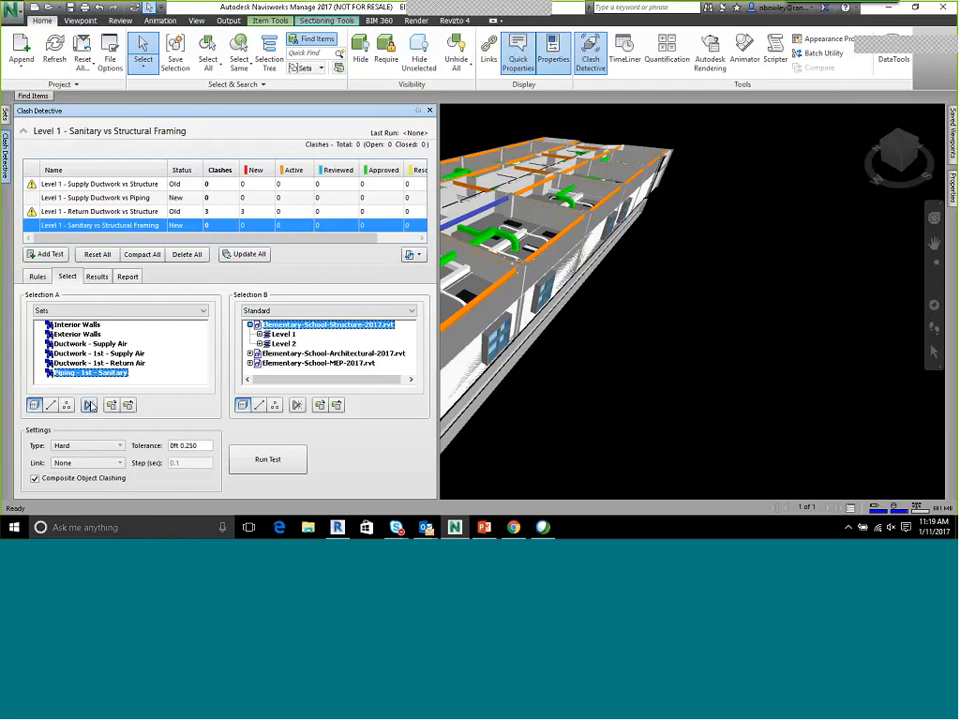
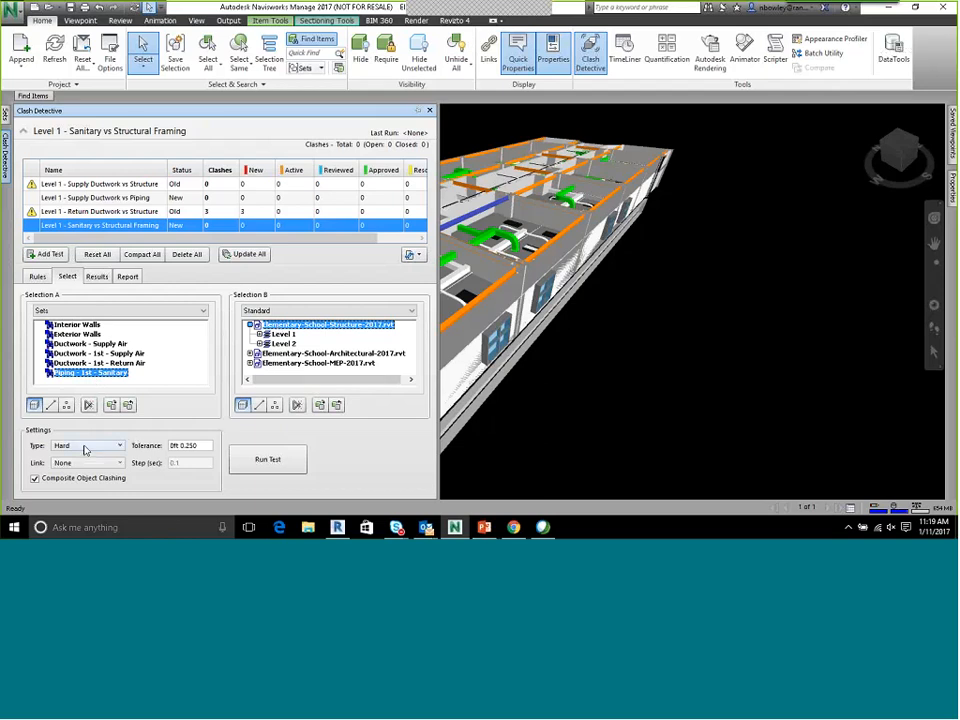
# Run the Level 1 - Sanitary vs Structural Framing clash test and view the first clash in the model
pyautogui.tripleClick(190, 446)
pyautogui.click(276, 459)
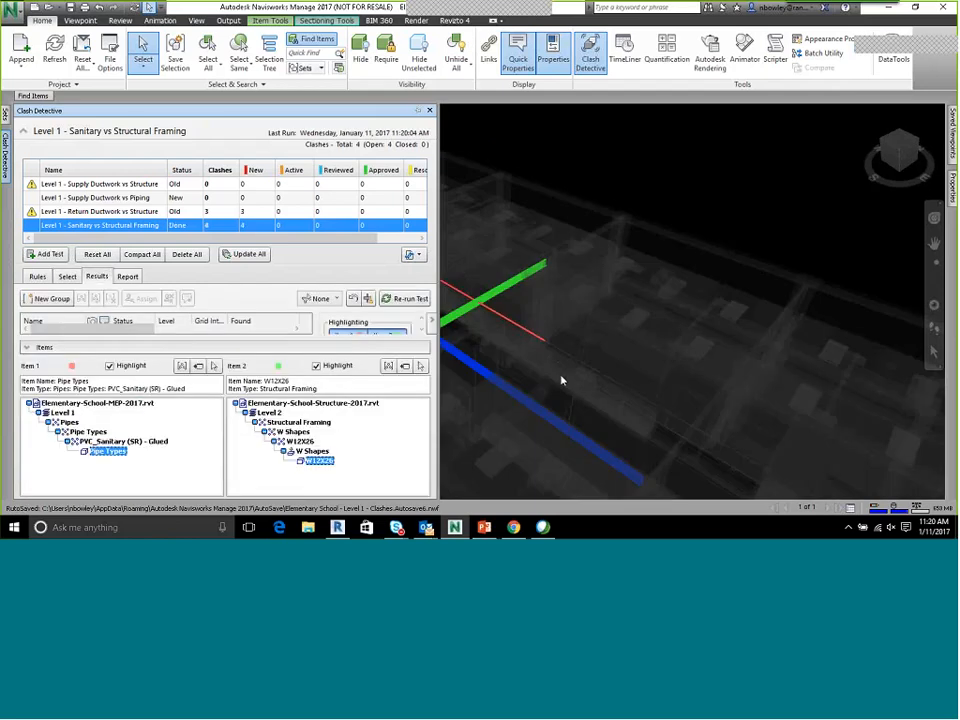
pyautogui.moveTo(557, 372); pyautogui.dragTo(668, 354, button='middle')
pyautogui.scroll(3, 626, 296)
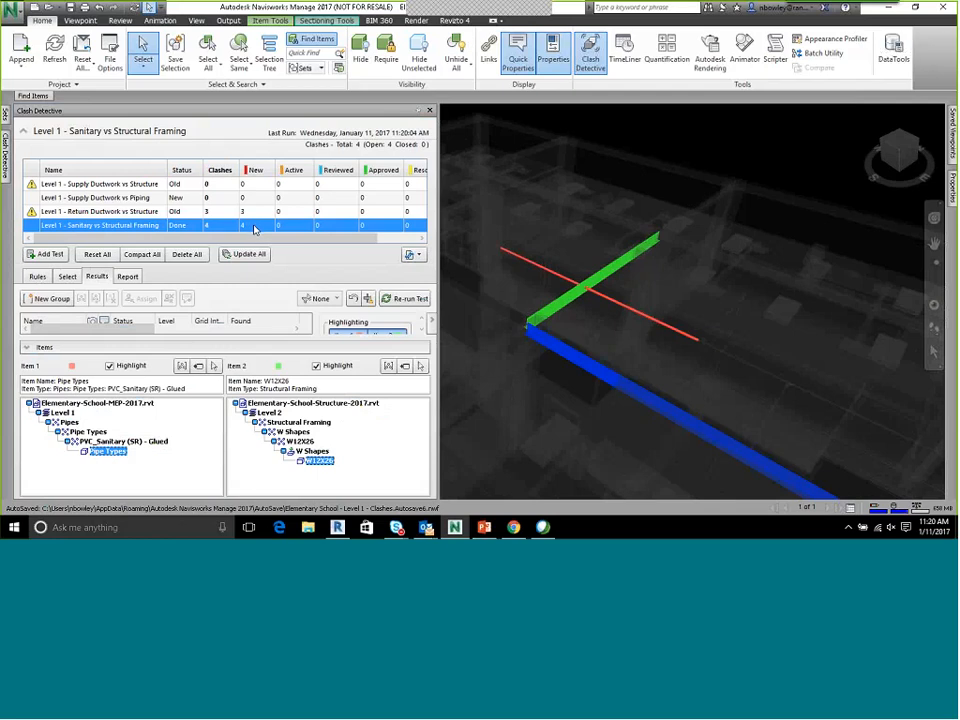
# Enlarge the clash results list and collapse the details of the clashing items
pyautogui.moveTo(370, 242); pyautogui.dragTo(412, 240)
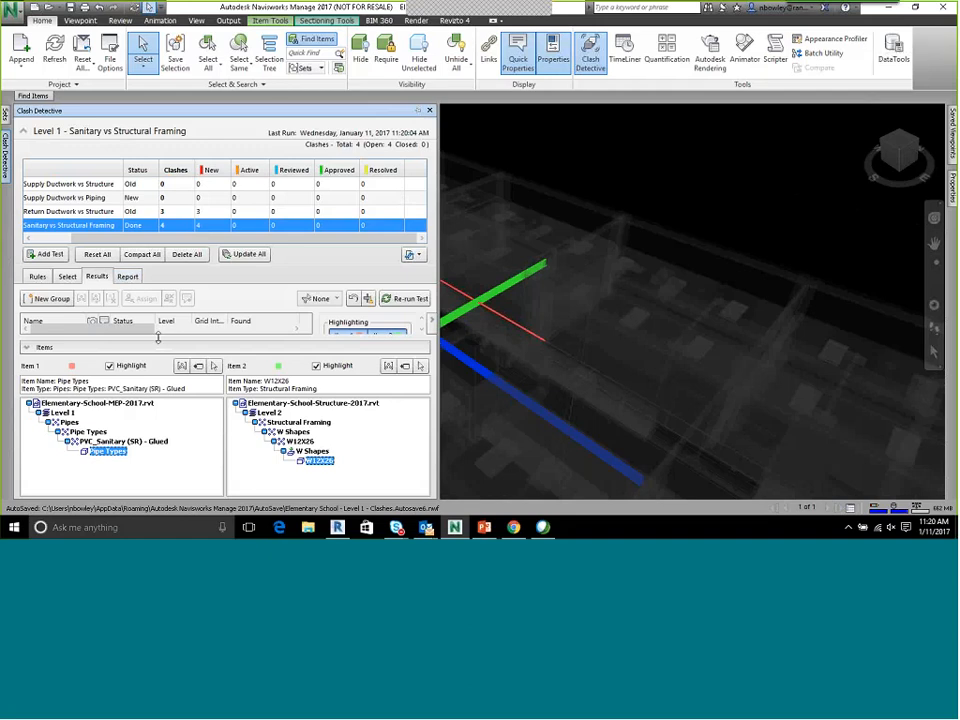
pyautogui.moveTo(156, 341); pyautogui.dragTo(156, 396)
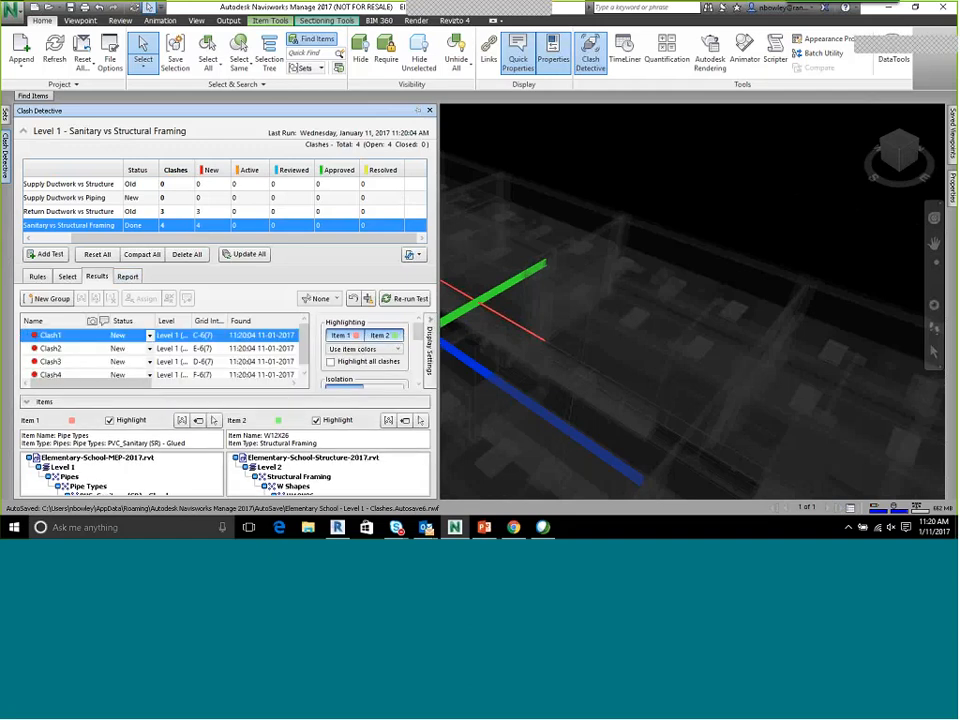
pyautogui.scroll(-1, 302, 361)
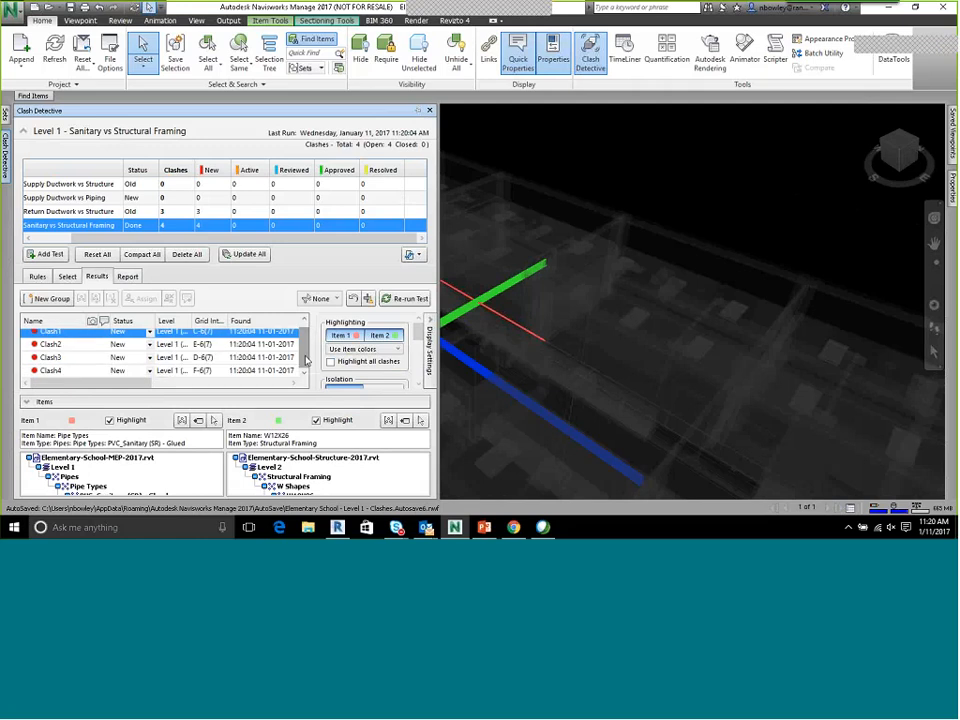
pyautogui.click(227, 403)
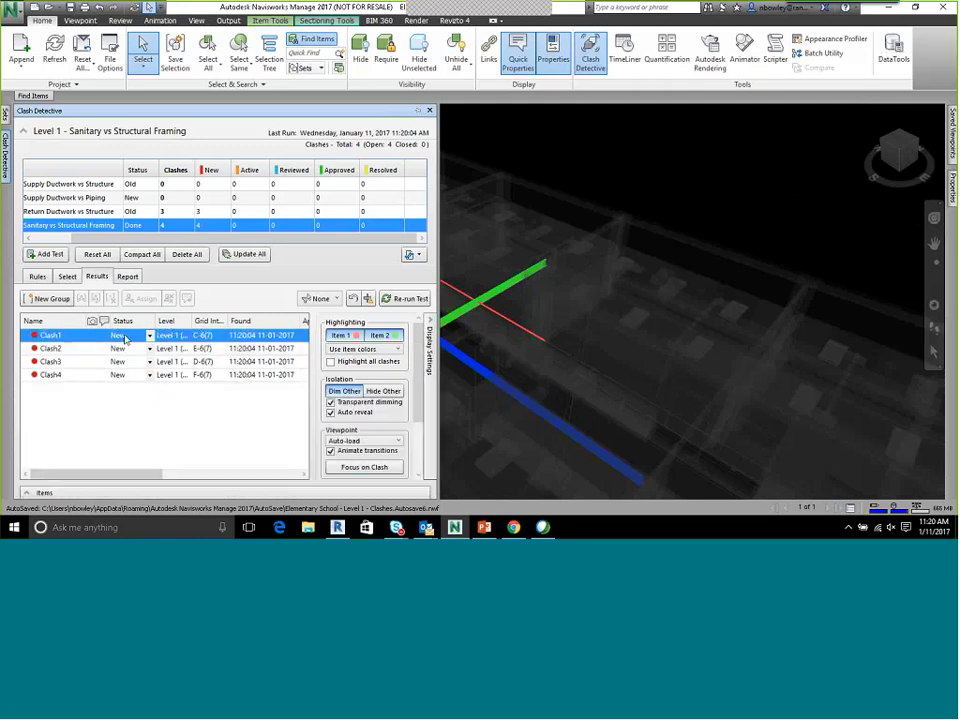
# Go through Clash2, Clash3 and Clash4 and examine where the sanitary pipe crosses the beams
pyautogui.click(56, 349)
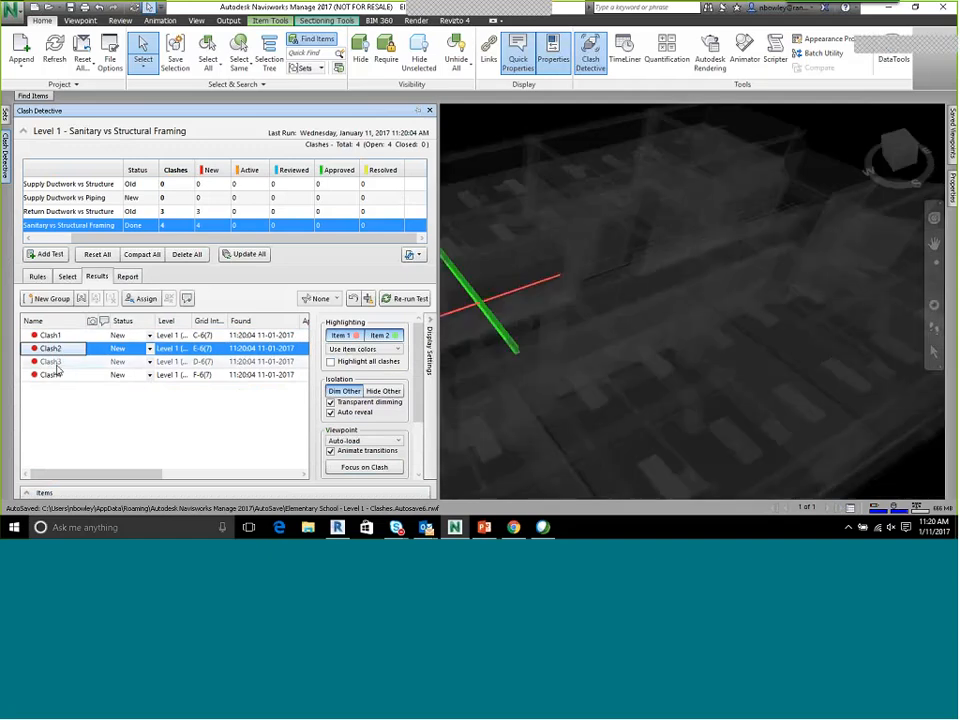
pyautogui.click(55, 362)
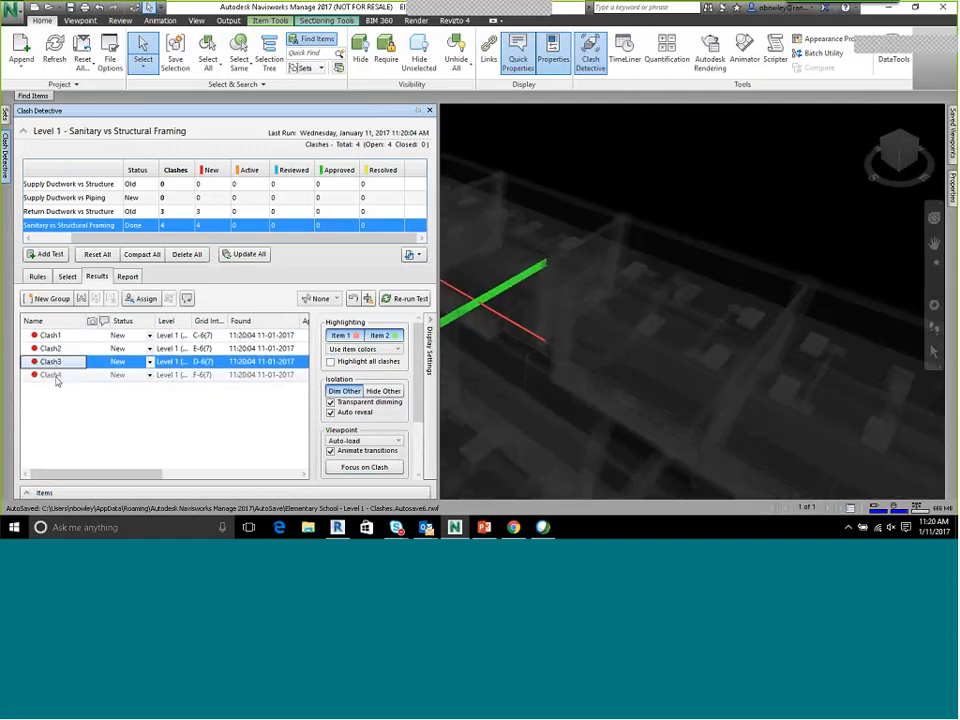
pyautogui.click(56, 375)
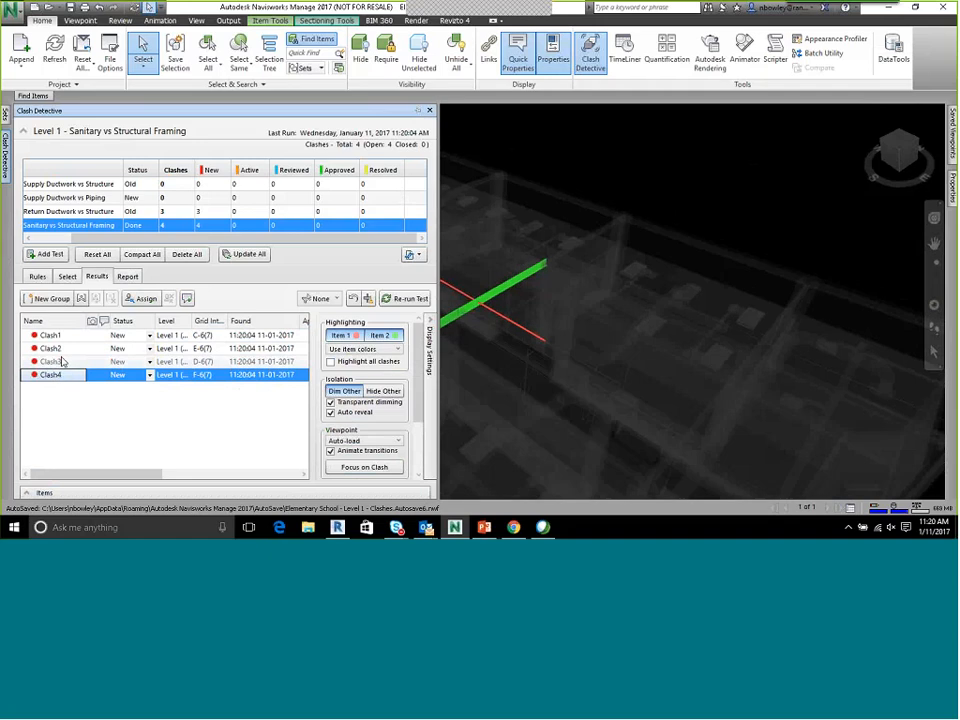
pyautogui.click(56, 362)
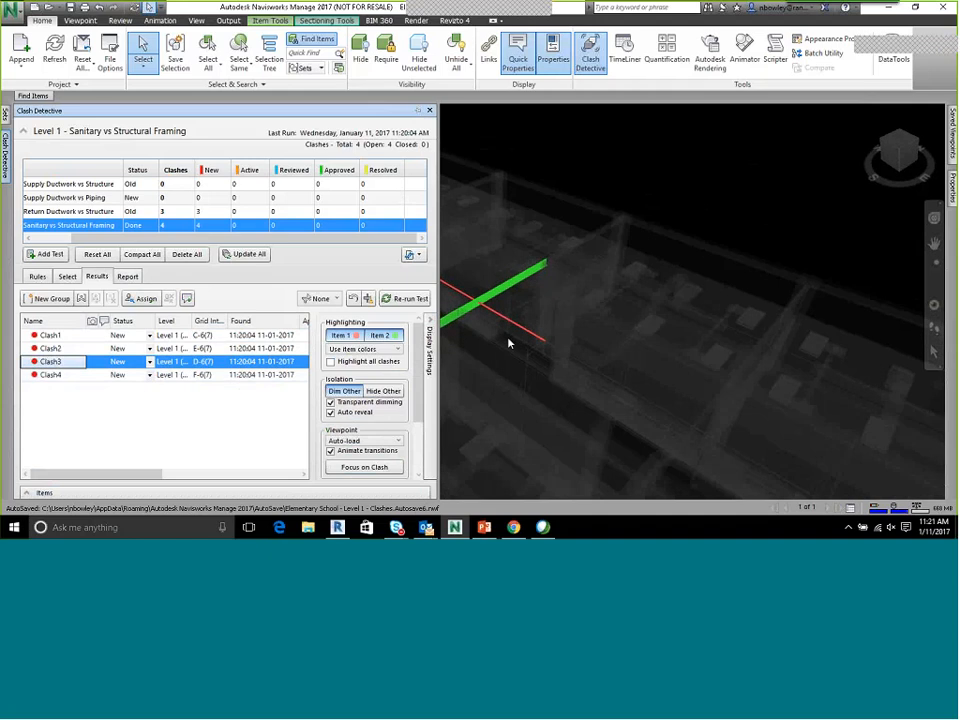
pyautogui.scroll(5, 585, 321)
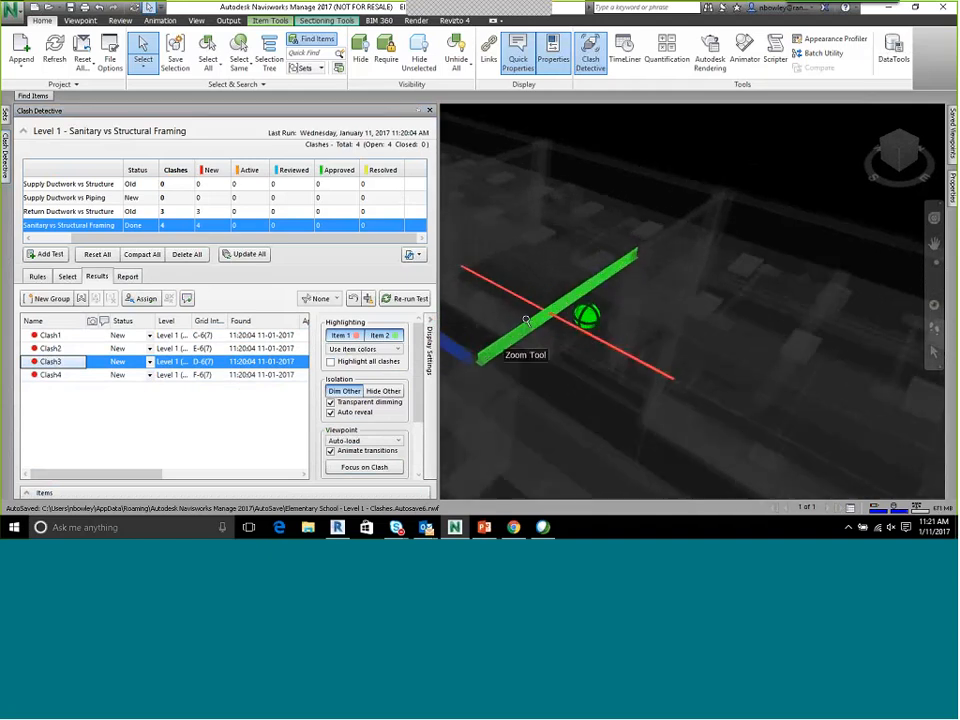
pyautogui.moveTo(549, 329); pyautogui.dragTo(611, 343, button='middle')
pyautogui.click(50, 373)
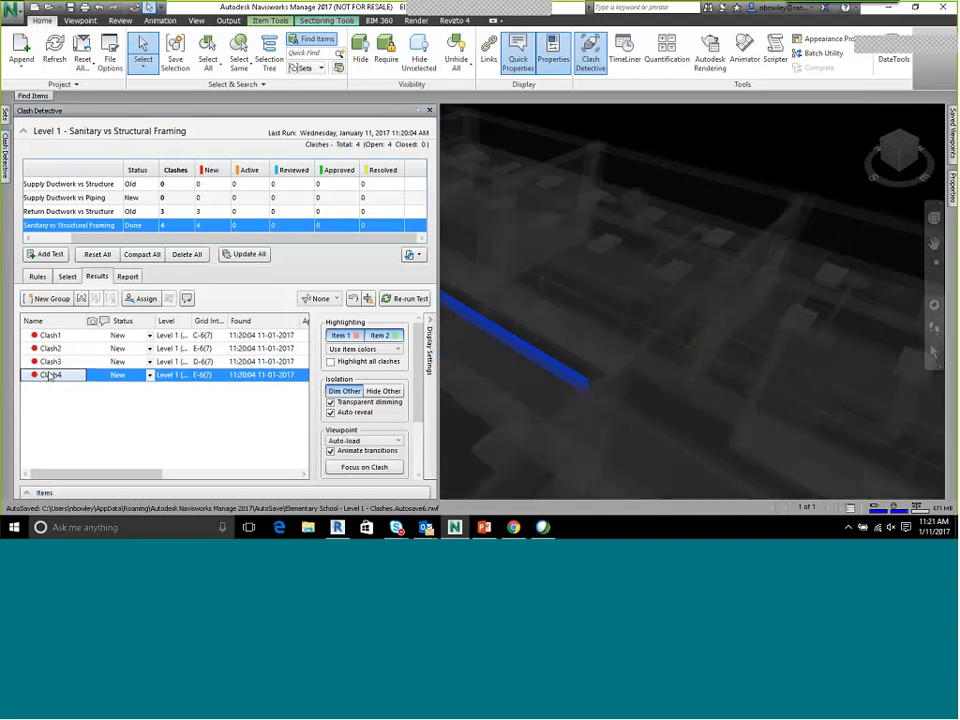
# Select the W-shape beam of Clash1 in the model and check its element properties
pyautogui.click(48, 335)
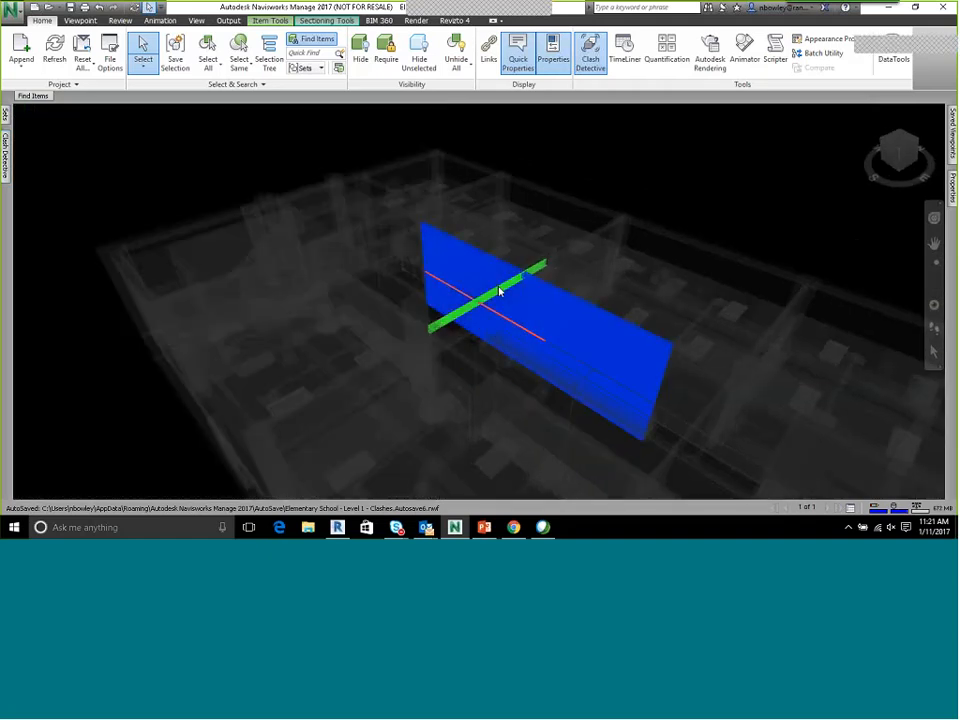
pyautogui.click(482, 302)
pyautogui.scroll(4, 481, 302)
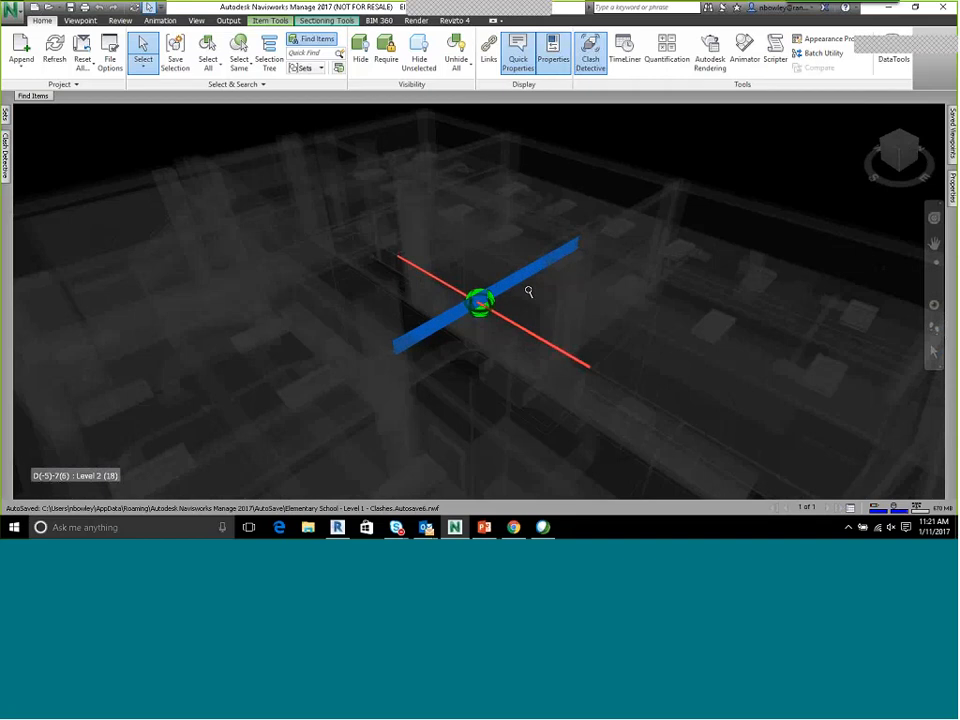
pyautogui.moveTo(952, 188)
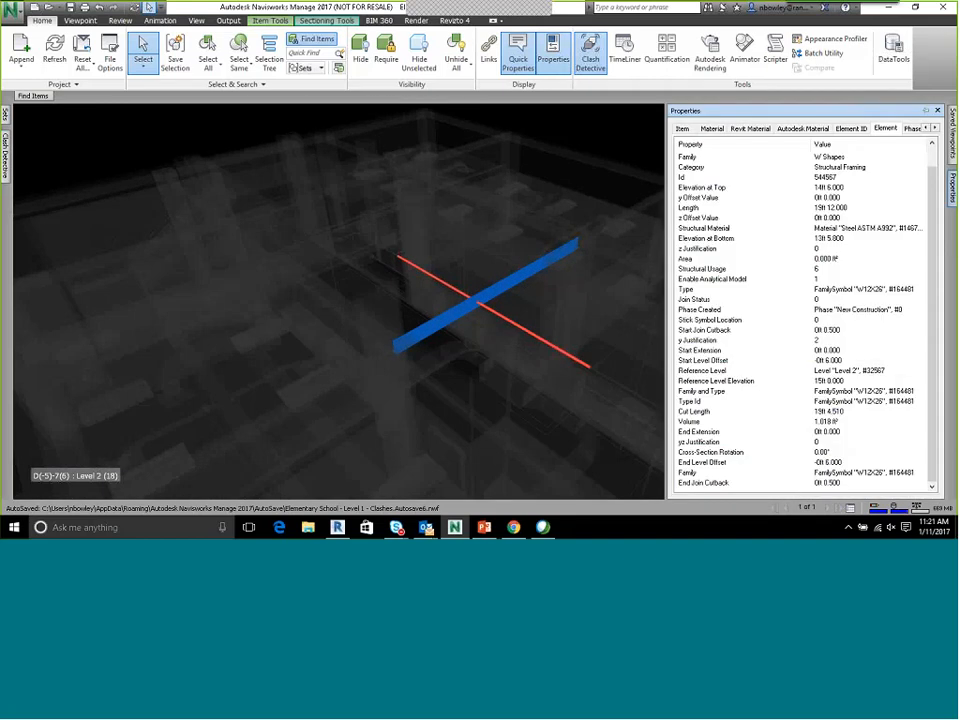
pyautogui.moveTo(5, 118)
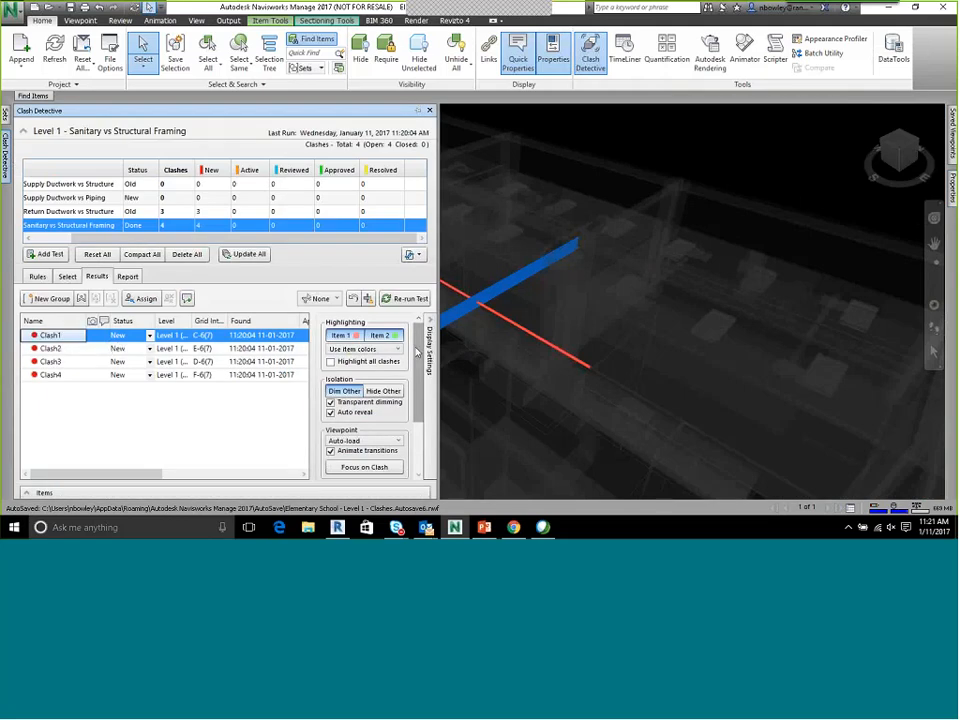
# Compare Clash2 with Clash1, expand the clashing items' details and view where Clash1's pipe and beam cross
pyautogui.moveTo(418, 352)
pyautogui.mouseDown()
pyautogui.moveTo(421, 390)
pyautogui.moveTo(420, 345)
pyautogui.mouseUp()
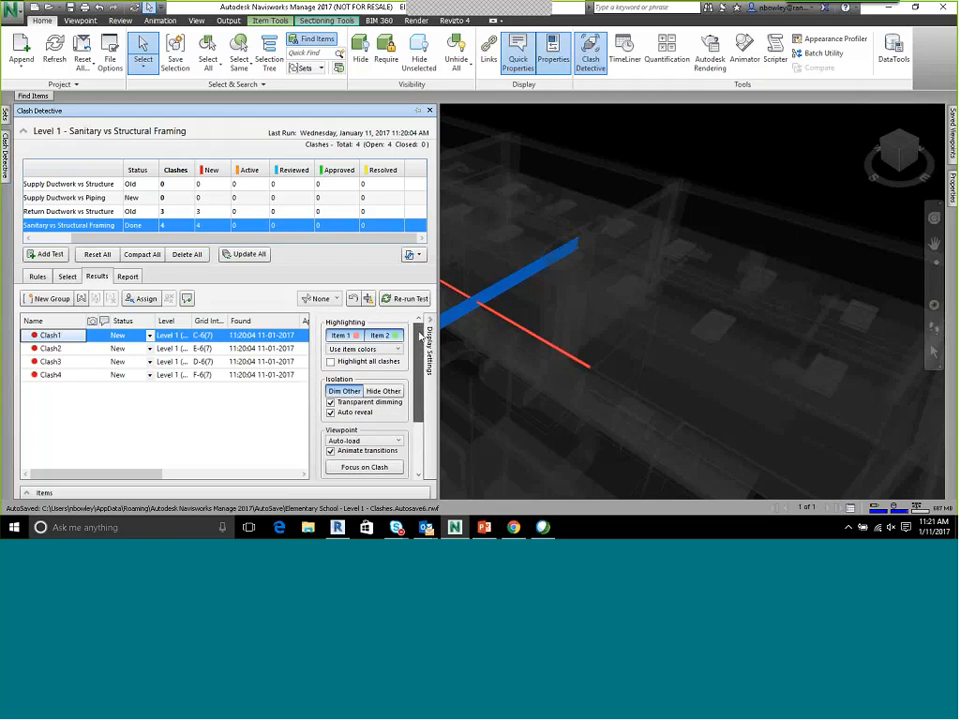
pyautogui.click(61, 348)
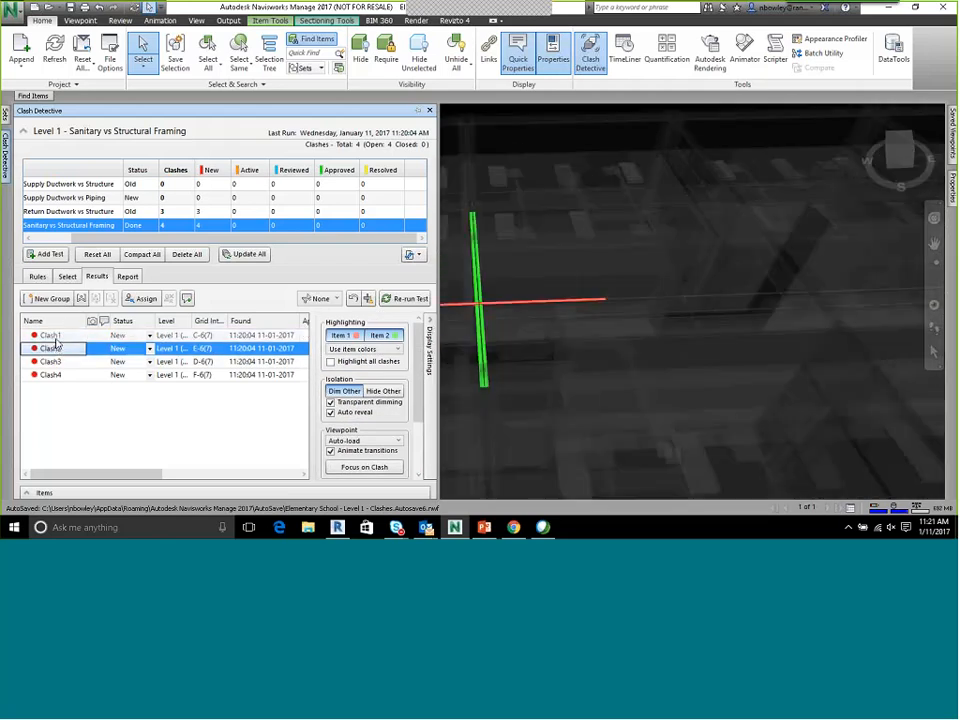
pyautogui.click(55, 337)
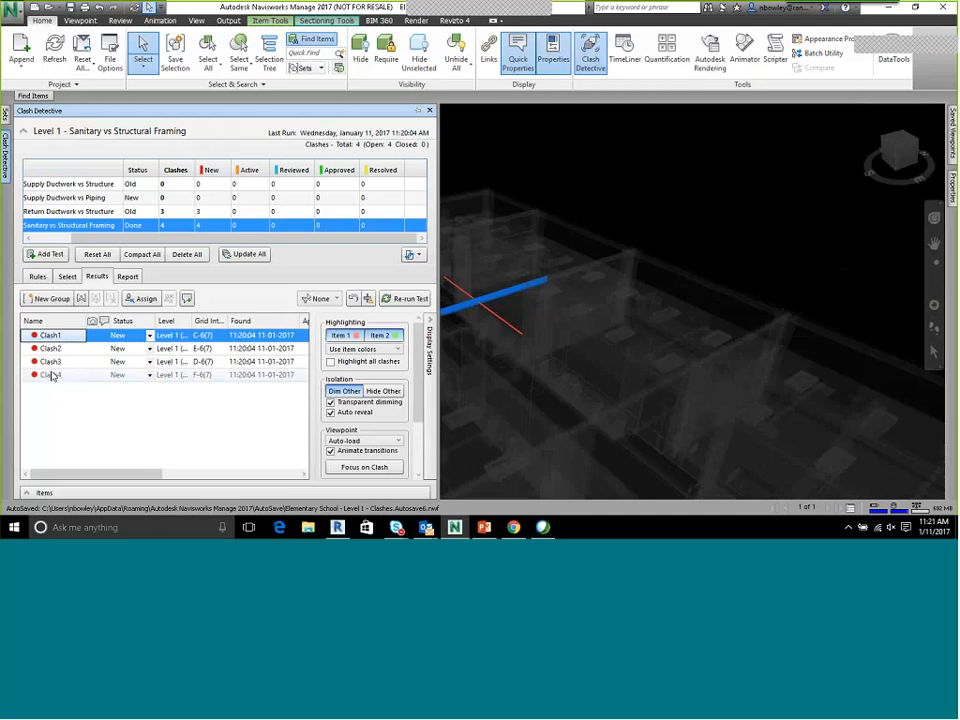
pyautogui.click(88, 494)
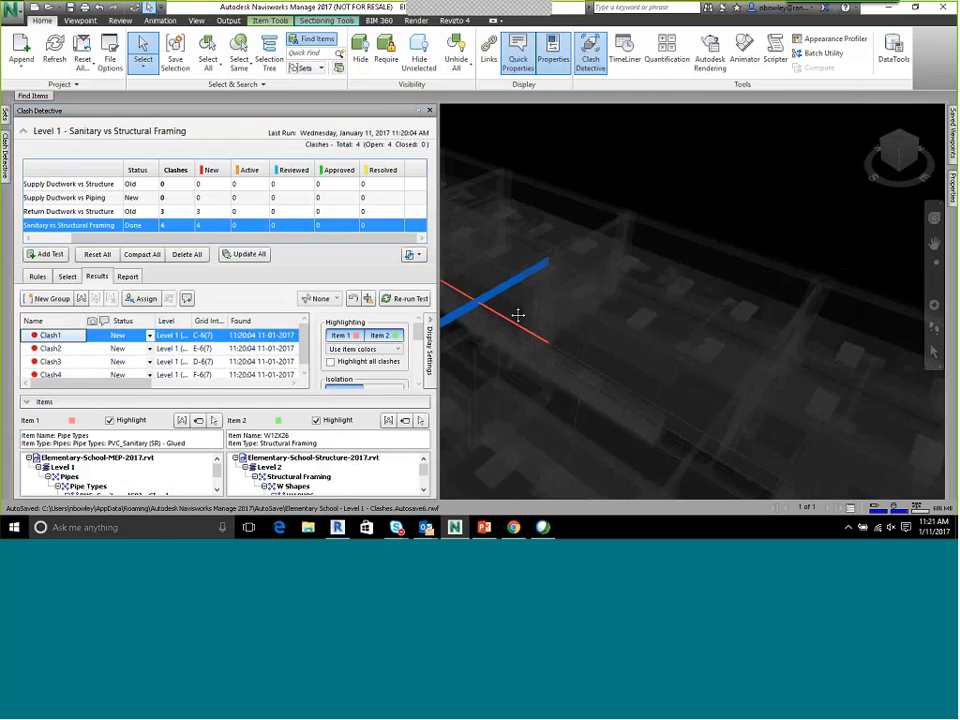
pyautogui.moveTo(495, 312); pyautogui.dragTo(643, 341, button='middle')
pyautogui.scroll(3, 645, 335)
pyautogui.scroll(-3, 640, 332)
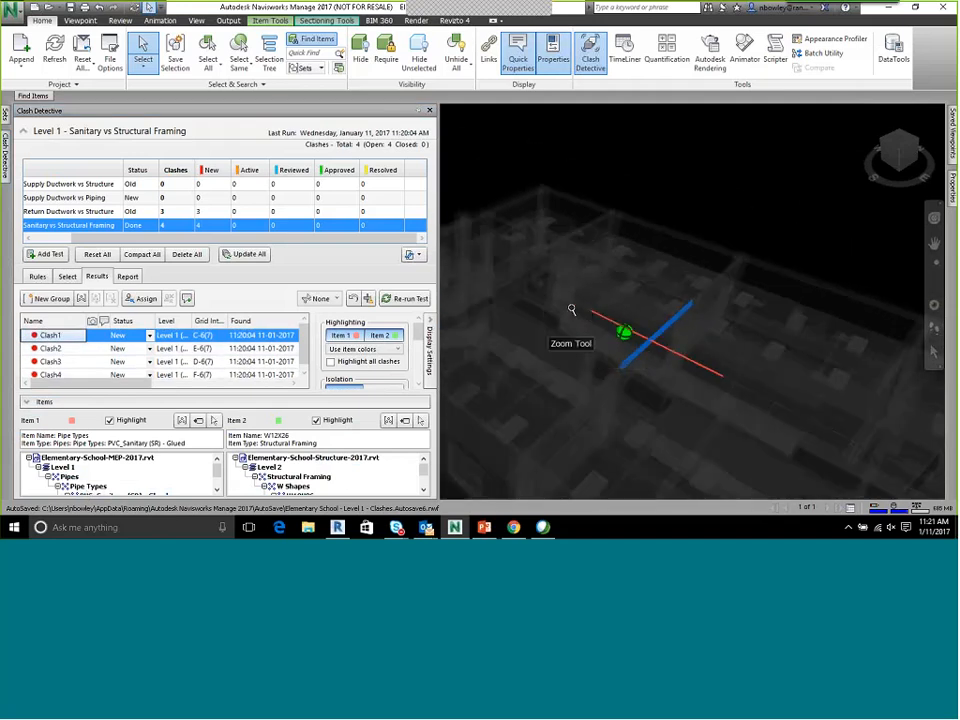
pyautogui.moveTo(781, 395); pyautogui.dragTo(641, 352, button='middle')
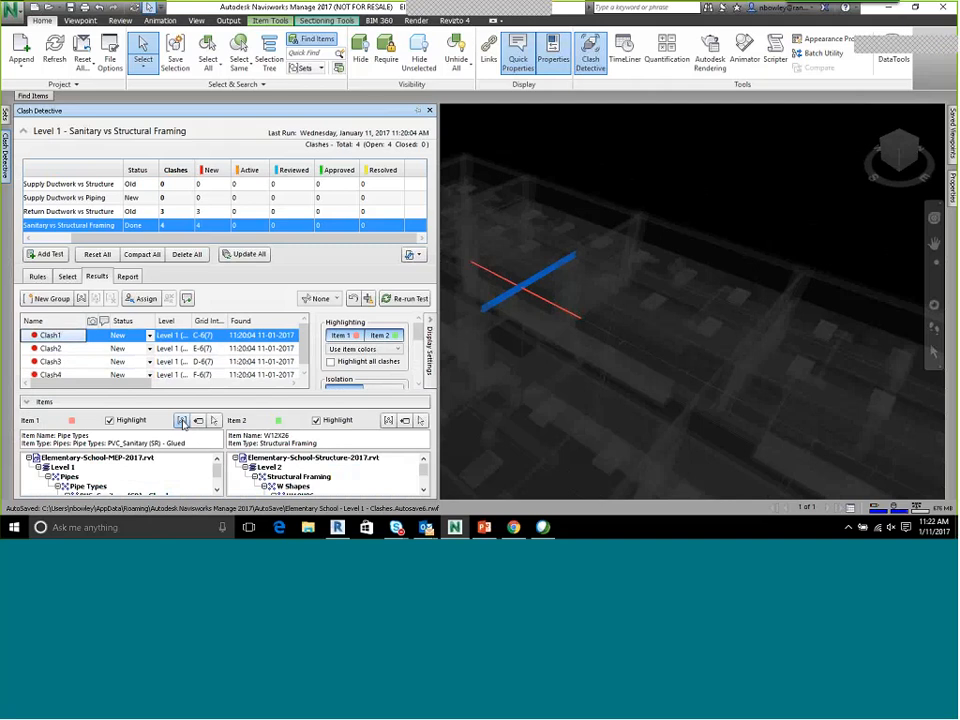
# Group the clashes involving Clash1's sanitary pipe, name the group 4" San in Corridor 101 and widen the Name column
pyautogui.click(182, 421)
pyautogui.click(68, 336)
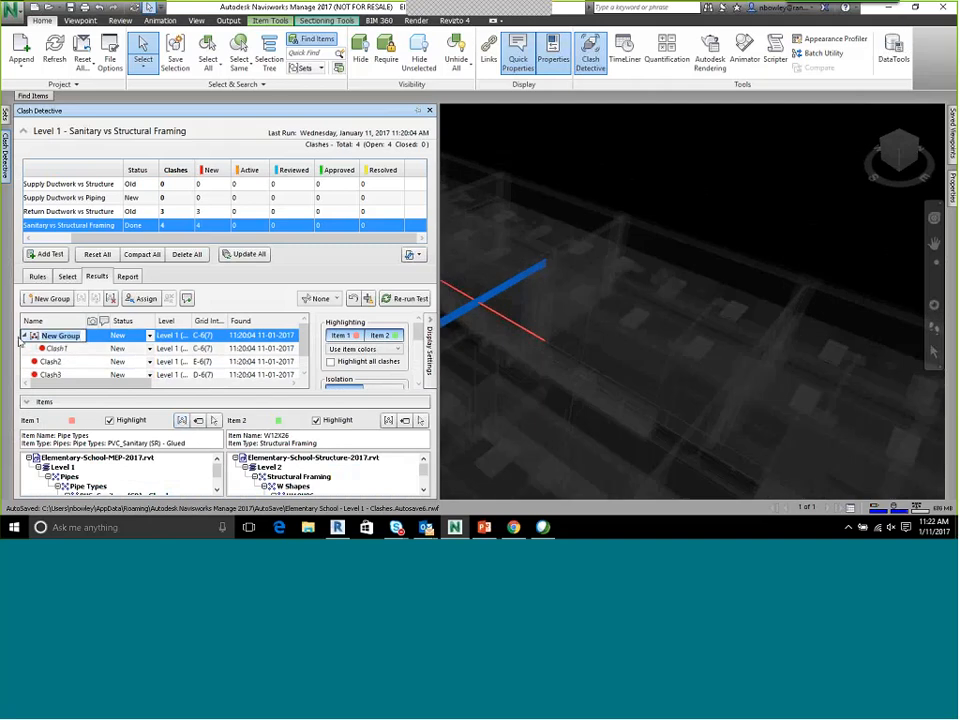
pyautogui.write('4" Sa')
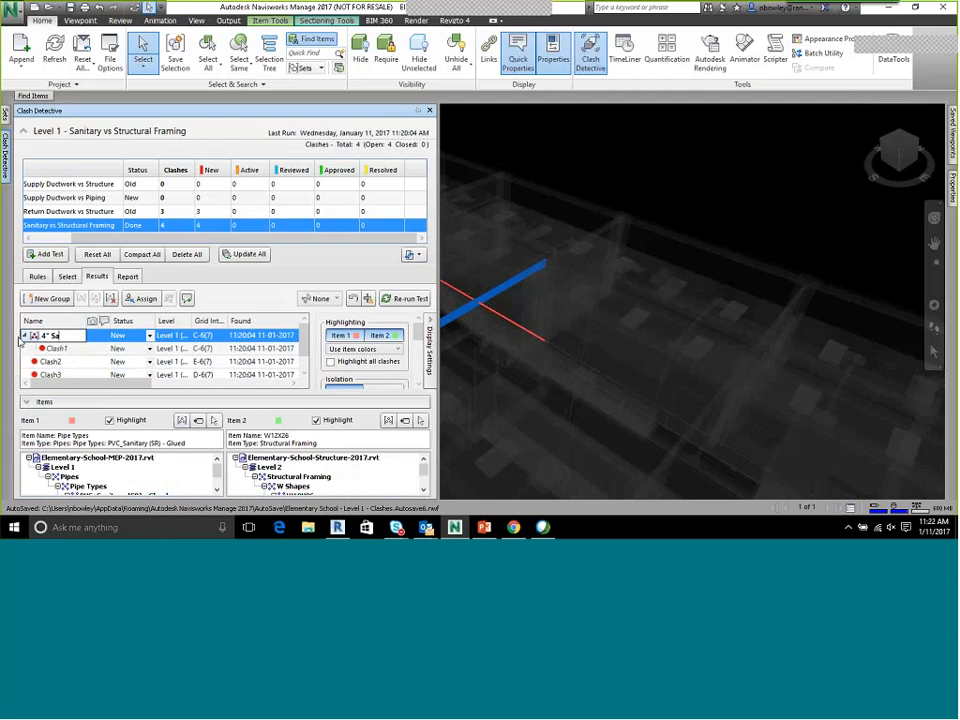
pyautogui.write('n in Cor')
pyautogui.press('Return')
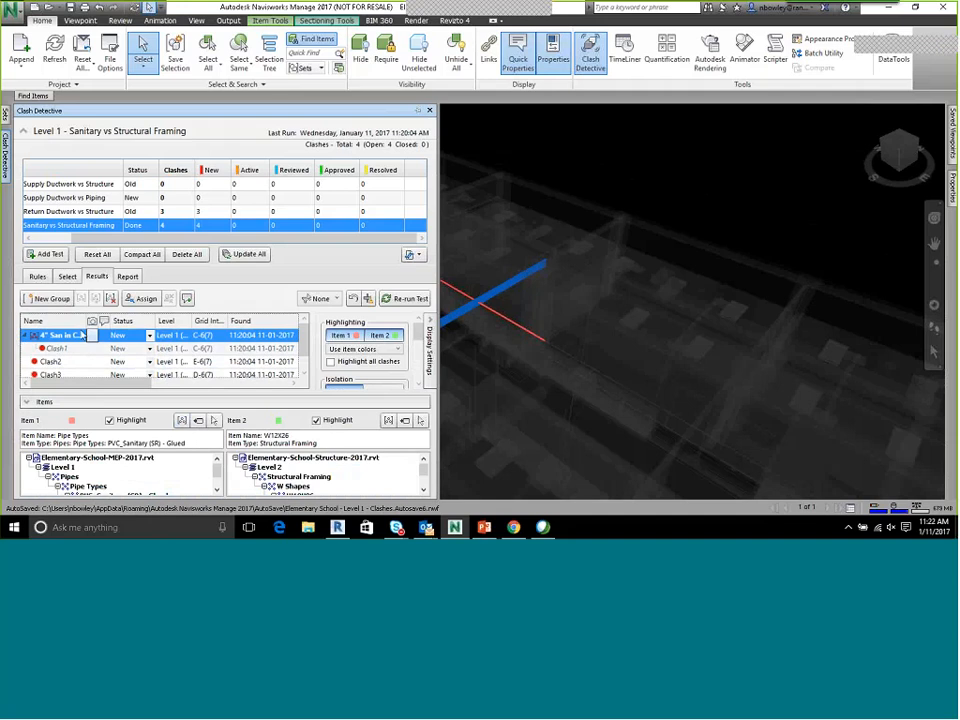
pyautogui.moveTo(86, 321); pyautogui.dragTo(168, 321)
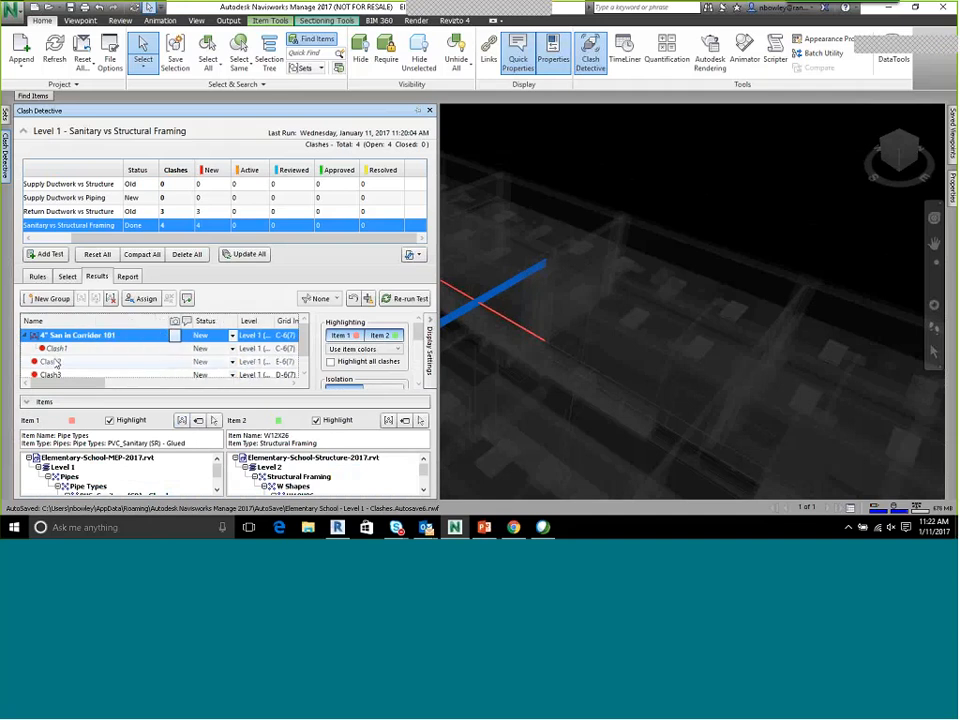
# View Clash2, Clash3 and the 4" San in Corridor 101 group in the model
pyautogui.click(58, 362)
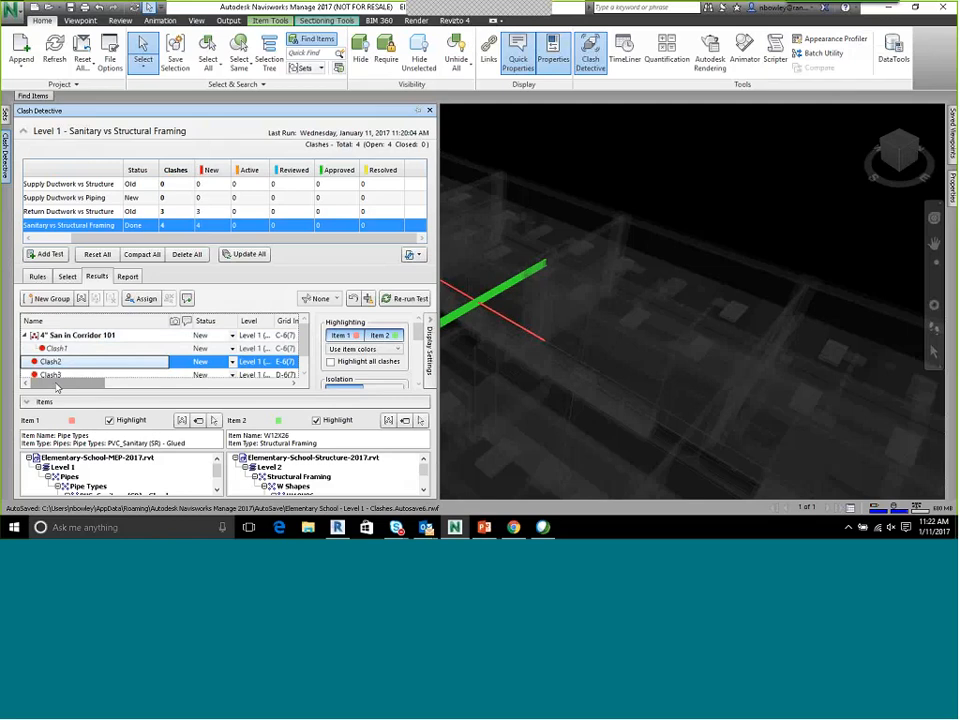
pyautogui.click(52, 374)
pyautogui.click(75, 332)
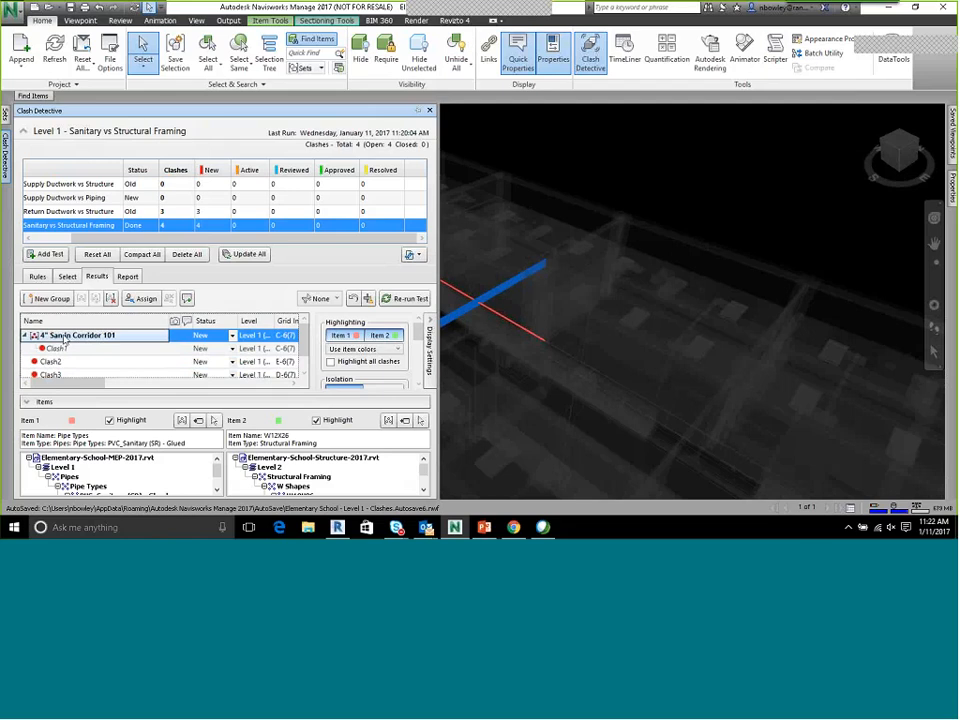
# Select Clash2 through Clash4 and add a new clash group named Corridor 101 All Sanitary
pyautogui.scroll(-1, 106, 335)
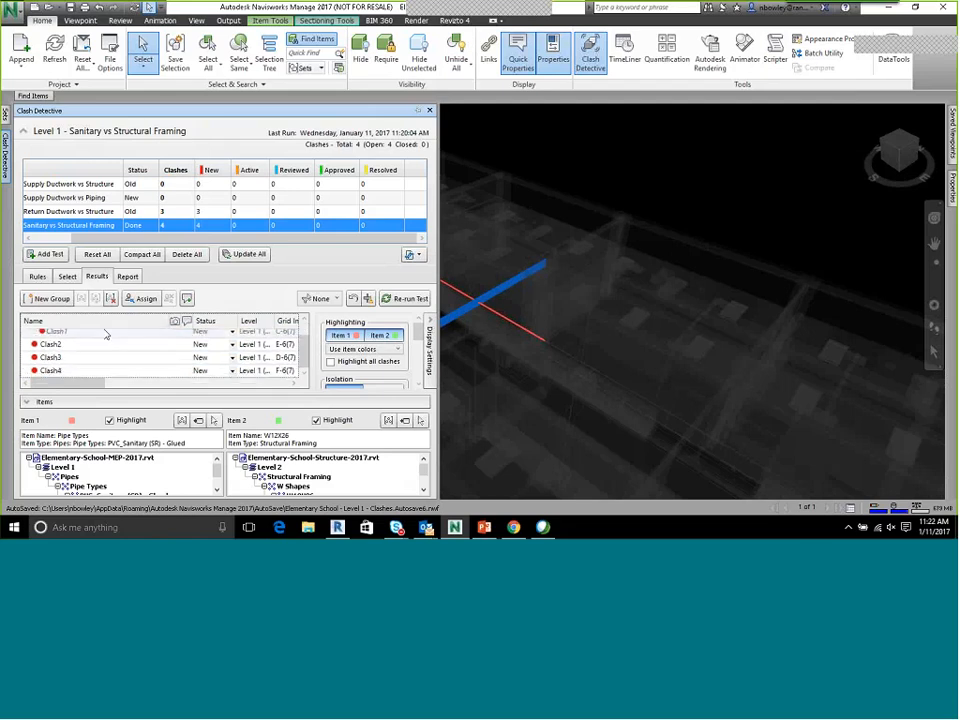
pyautogui.click(90, 345)
pyautogui.keyDown('shift'); pyautogui.click(70, 370); pyautogui.keyUp('shift')
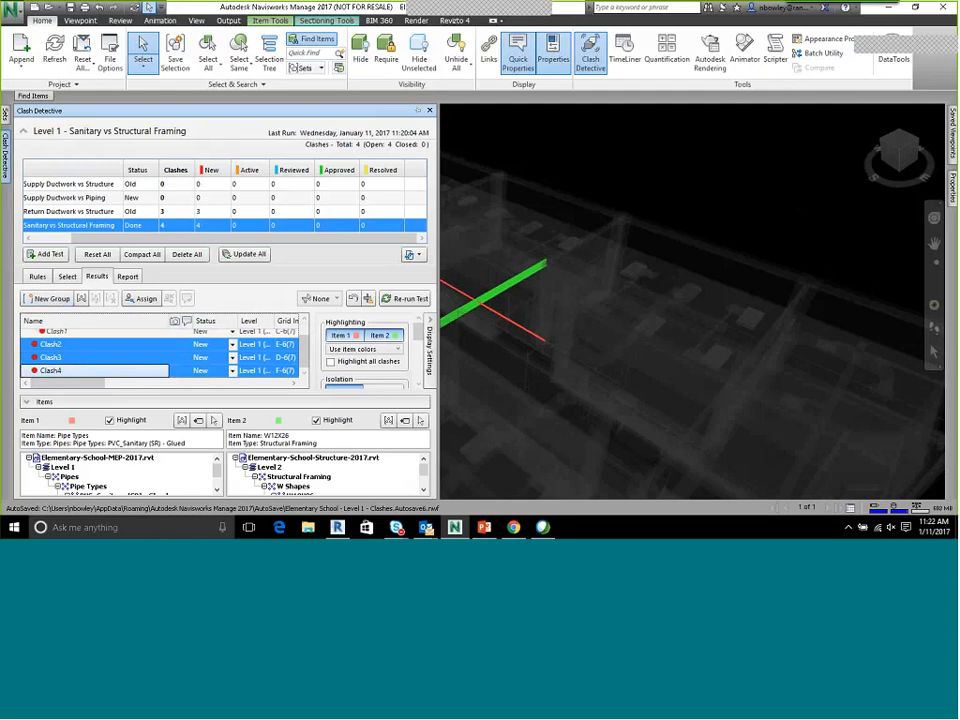
pyautogui.click(48, 298)
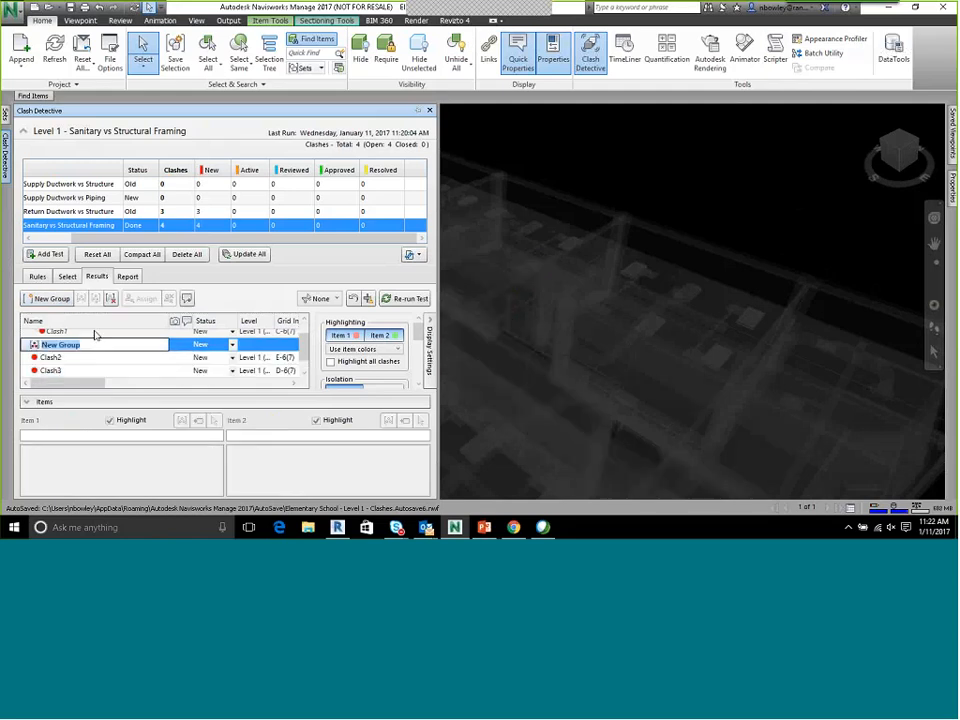
pyautogui.write('Corridor')
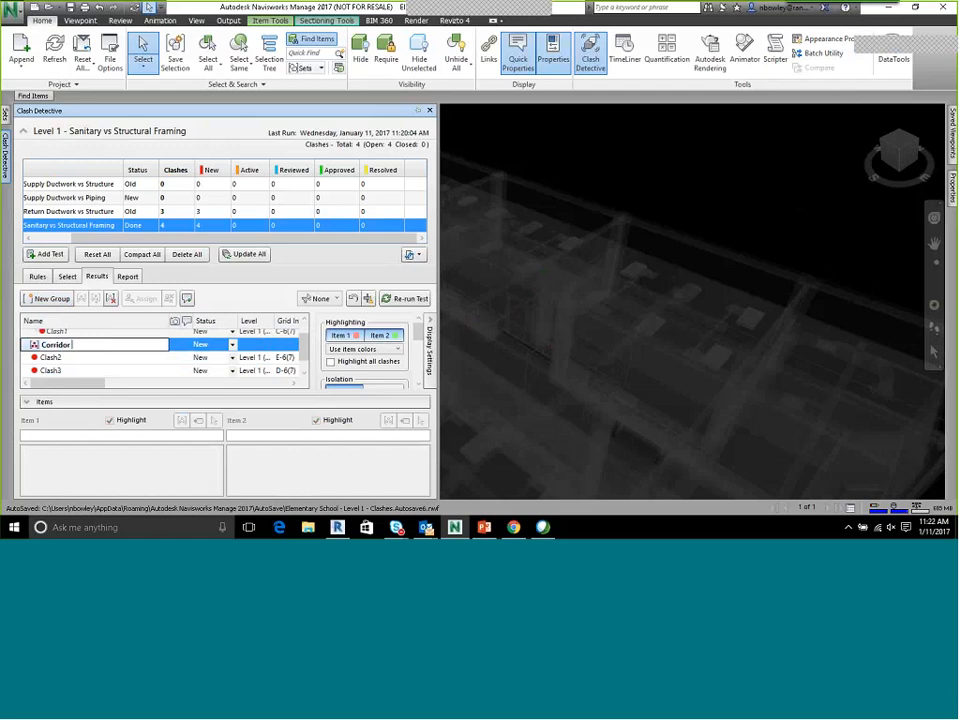
pyautogui.write(' 101 All Sanit')
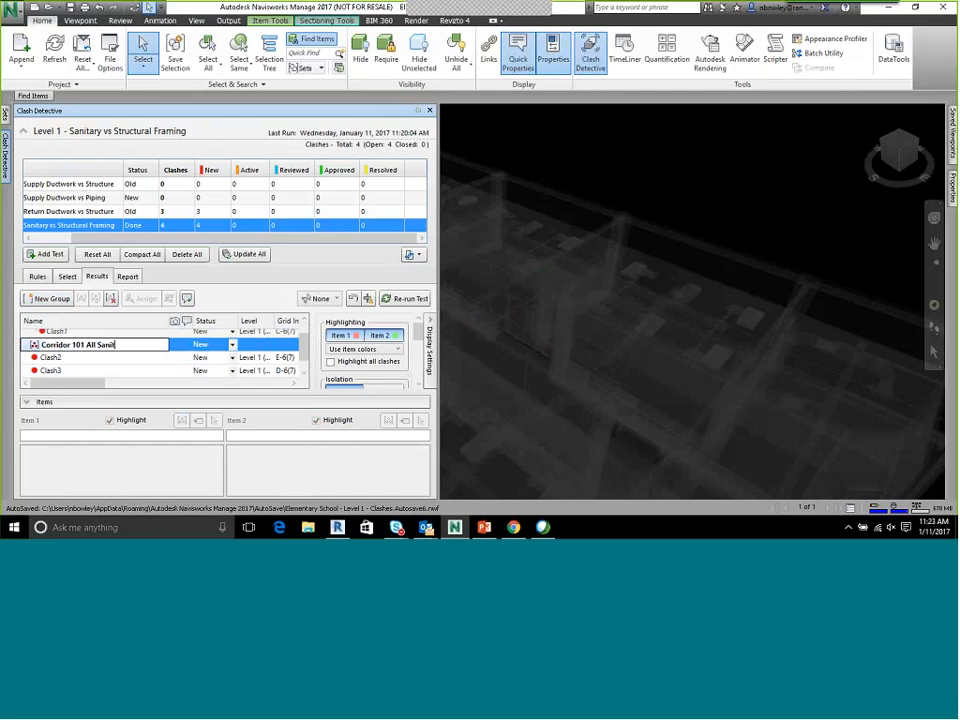
pyautogui.write('ary')
pyautogui.press('Return')
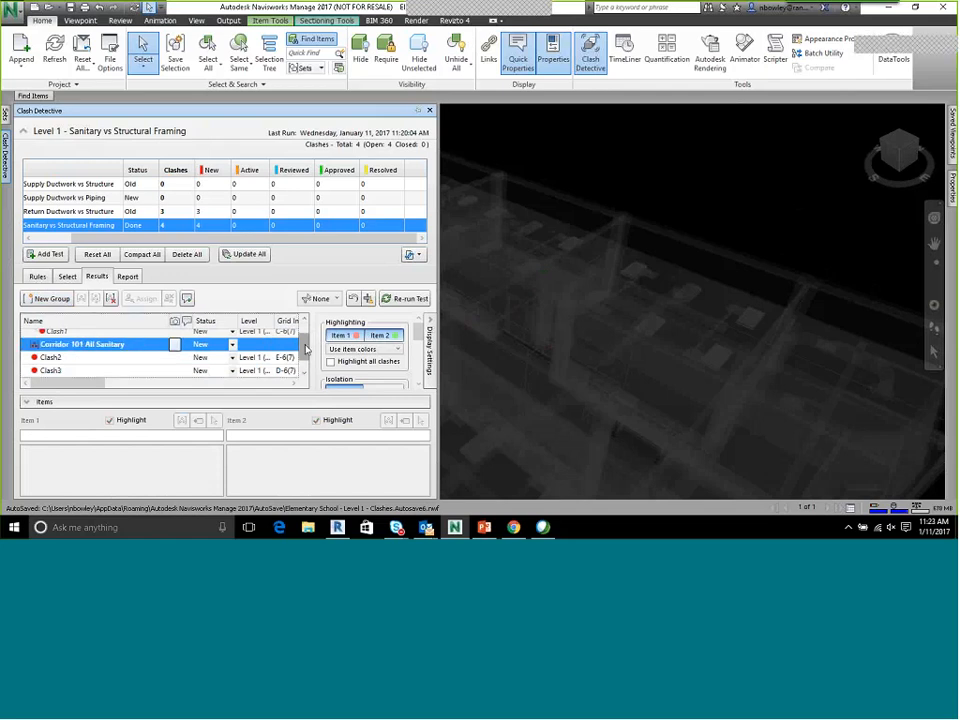
# Select Clash1 inside the 4" San in Corridor 101 group and add the comment Move Pipe to el 125 with status New
pyautogui.moveTo(304, 348); pyautogui.dragTo(304, 362)
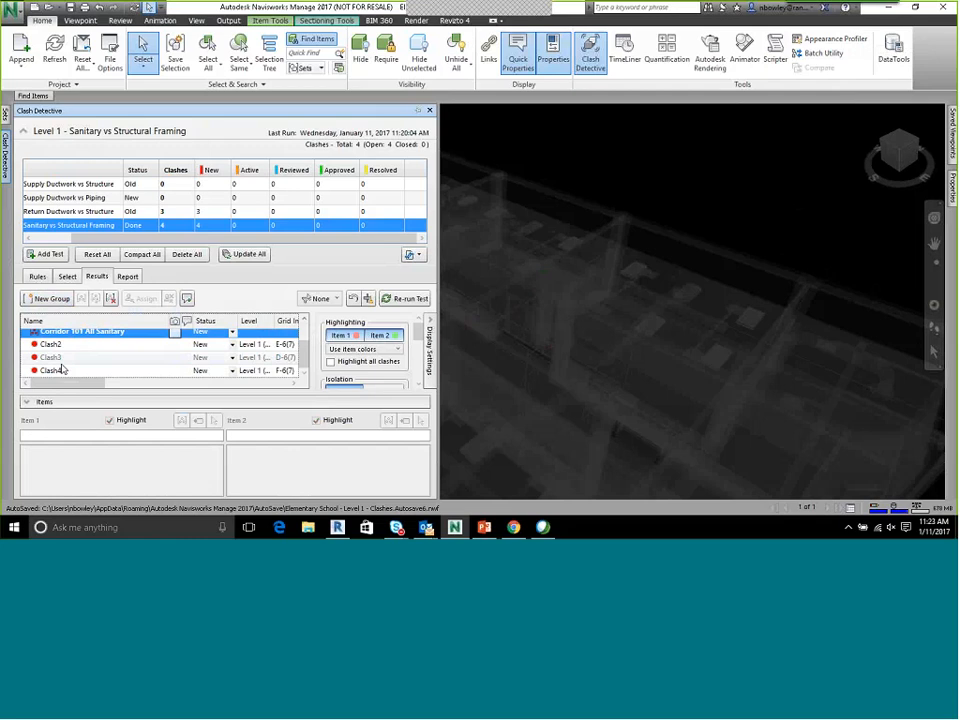
pyautogui.scroll(1, 62, 368)
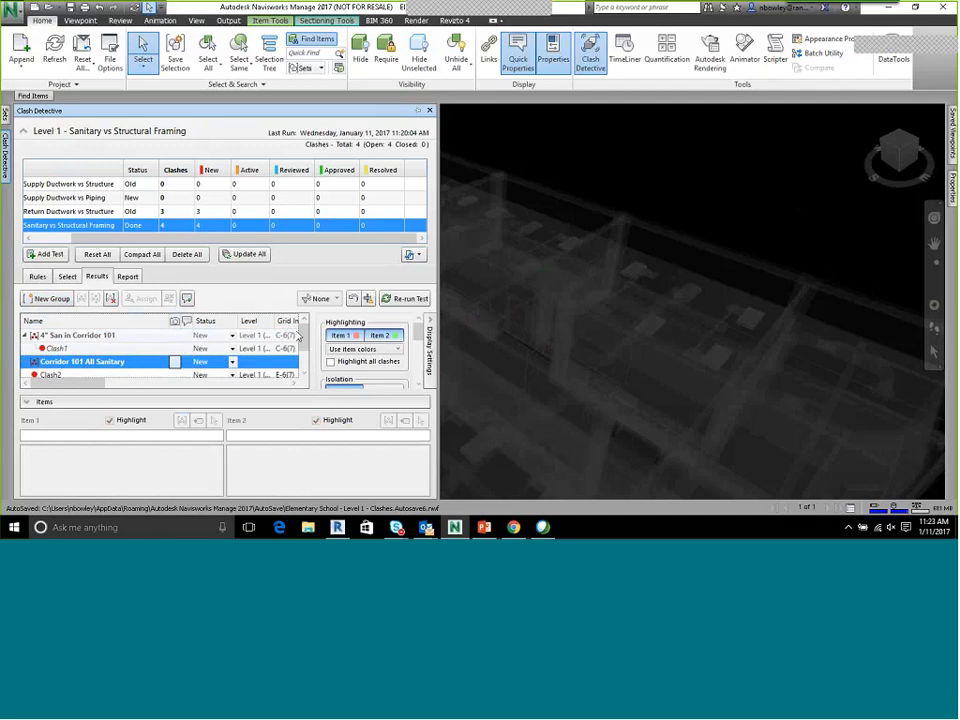
pyautogui.click(89, 339)
pyautogui.click(89, 348)
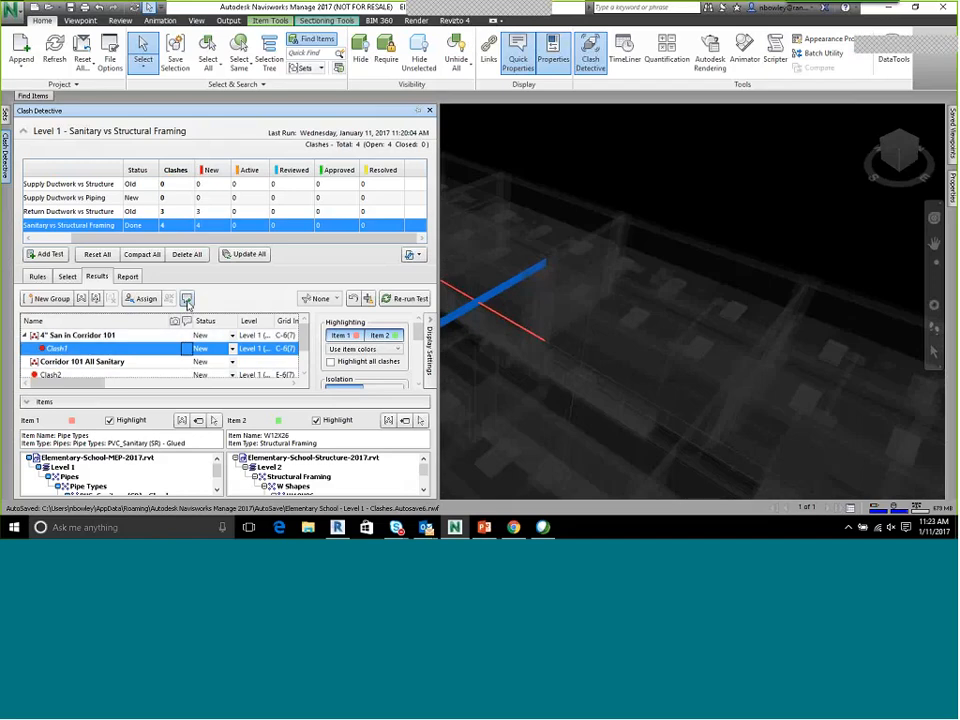
pyautogui.click(187, 299)
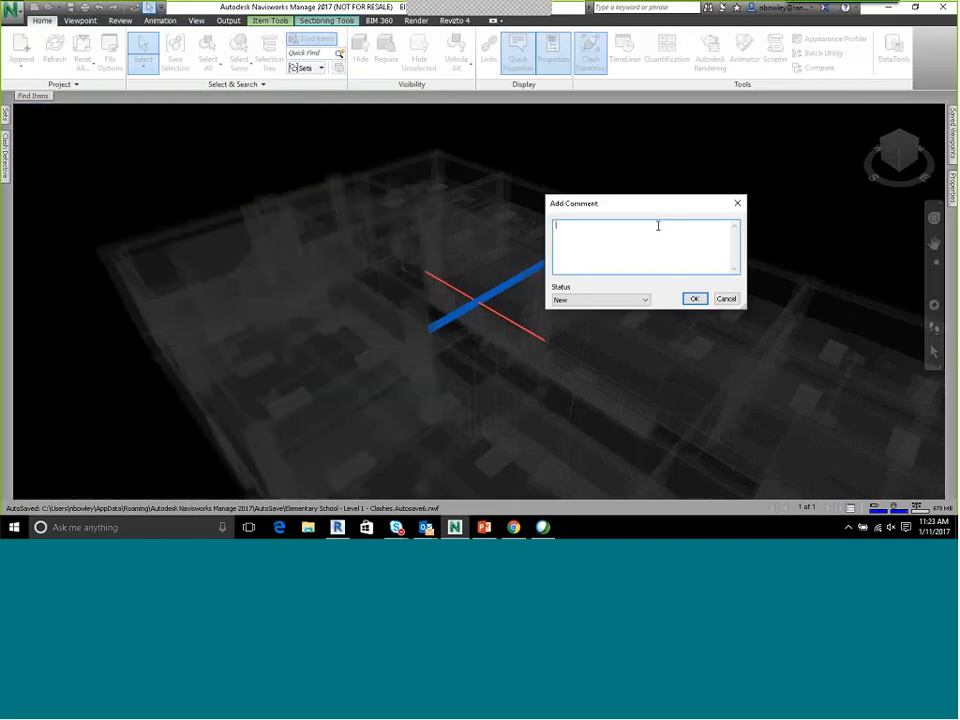
pyautogui.write('Move ')
pyautogui.write('Pipe ')
pyautogui.write('to el 125')
pyautogui.click(694, 298)
# Keep the Clash Detective window pinned open and rename Clash1 as Sanitary Pipe Below Toil
pyautogui.moveTo(7, 139)
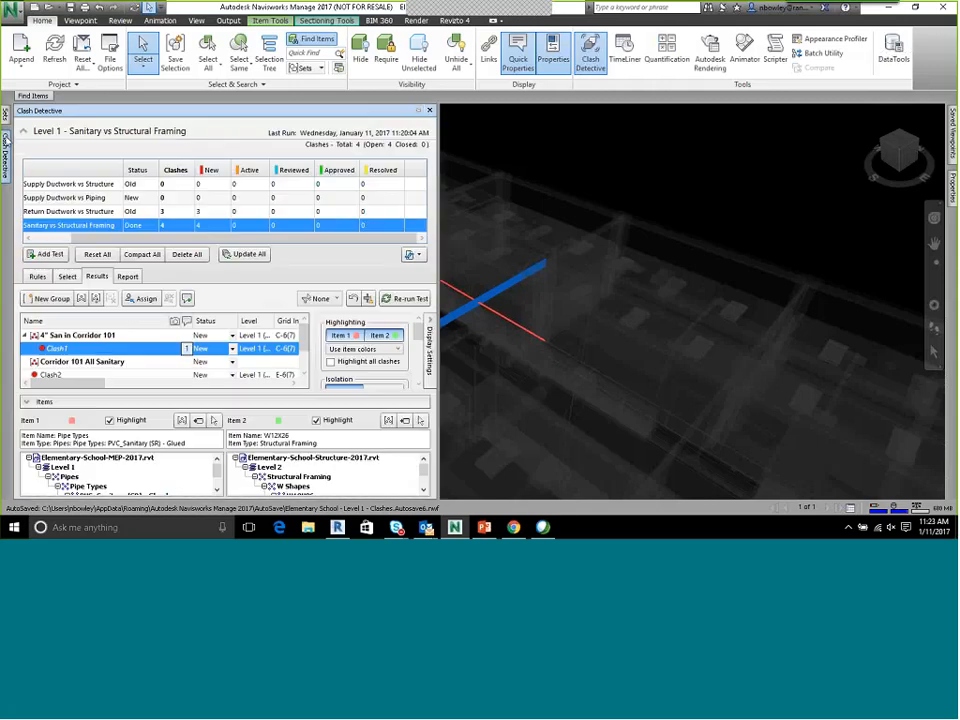
pyautogui.click(417, 112)
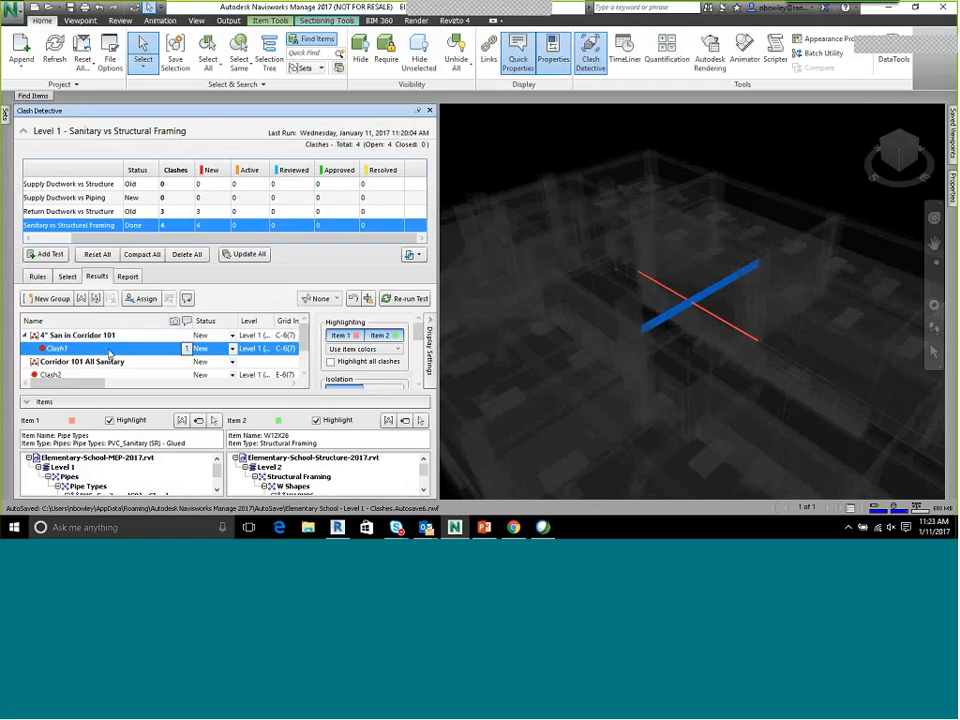
pyautogui.click(49, 349)
pyautogui.doubleClick(48, 349)
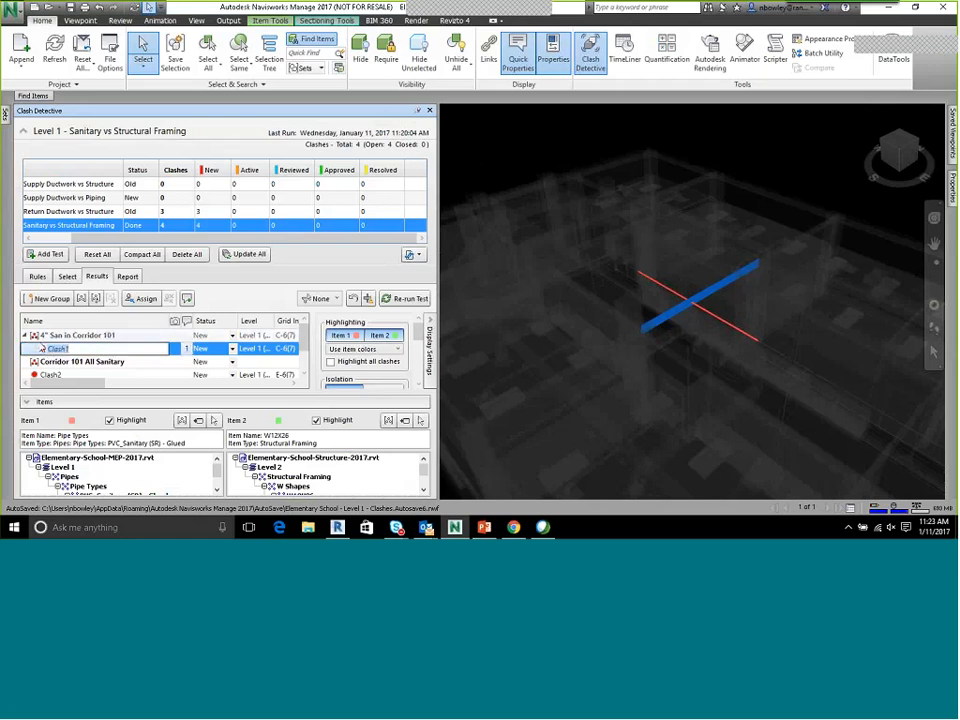
pyautogui.write('Sanitary')
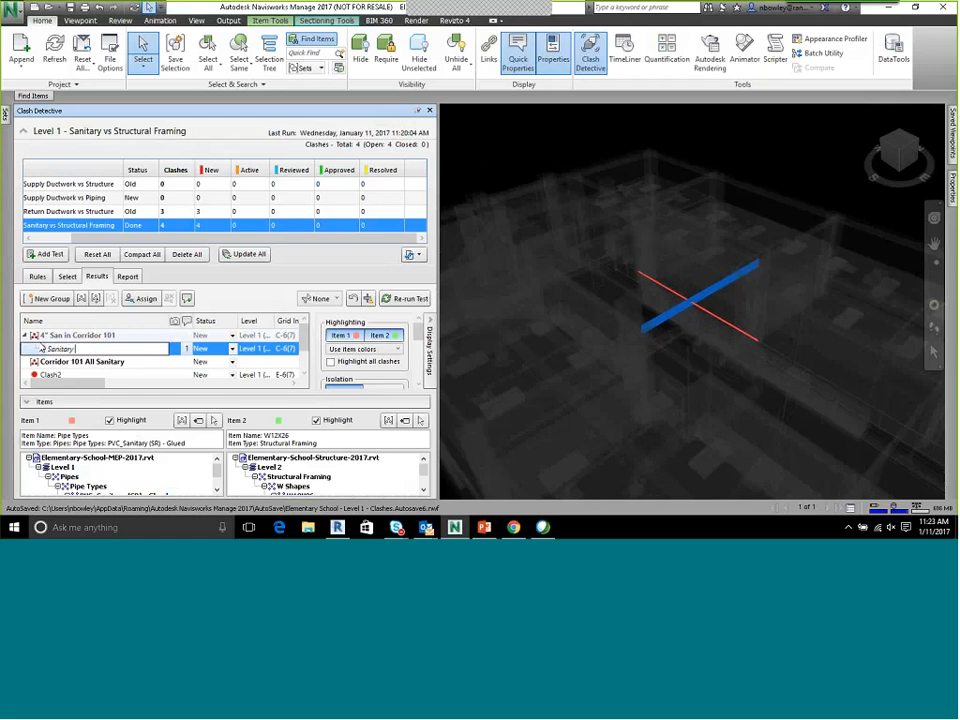
pyautogui.write(' Pipe Below Toil')
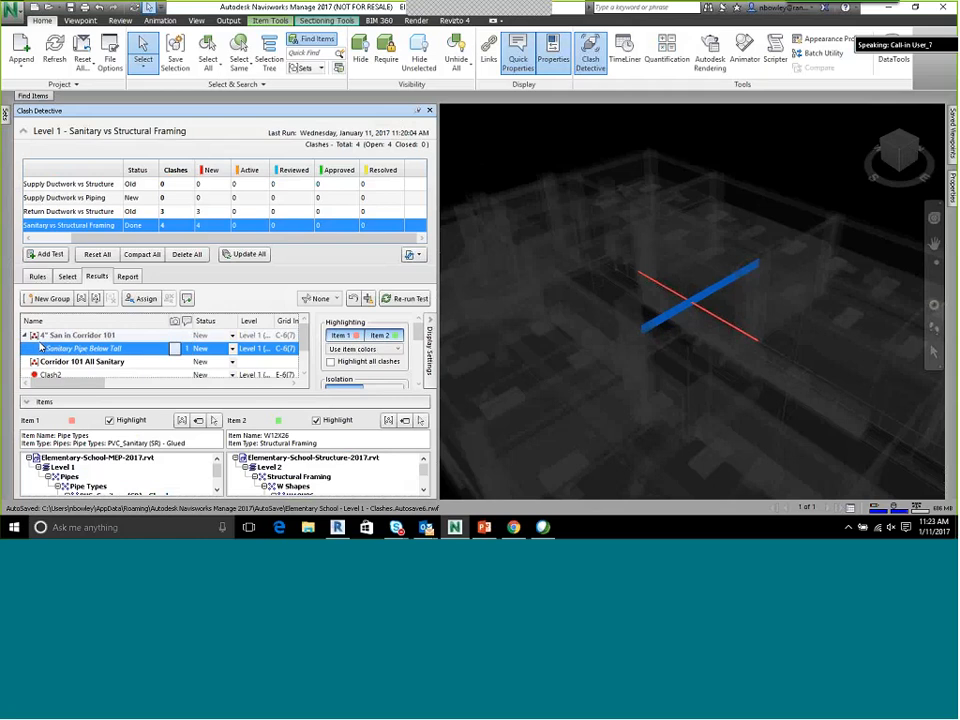
pyautogui.press('Return')
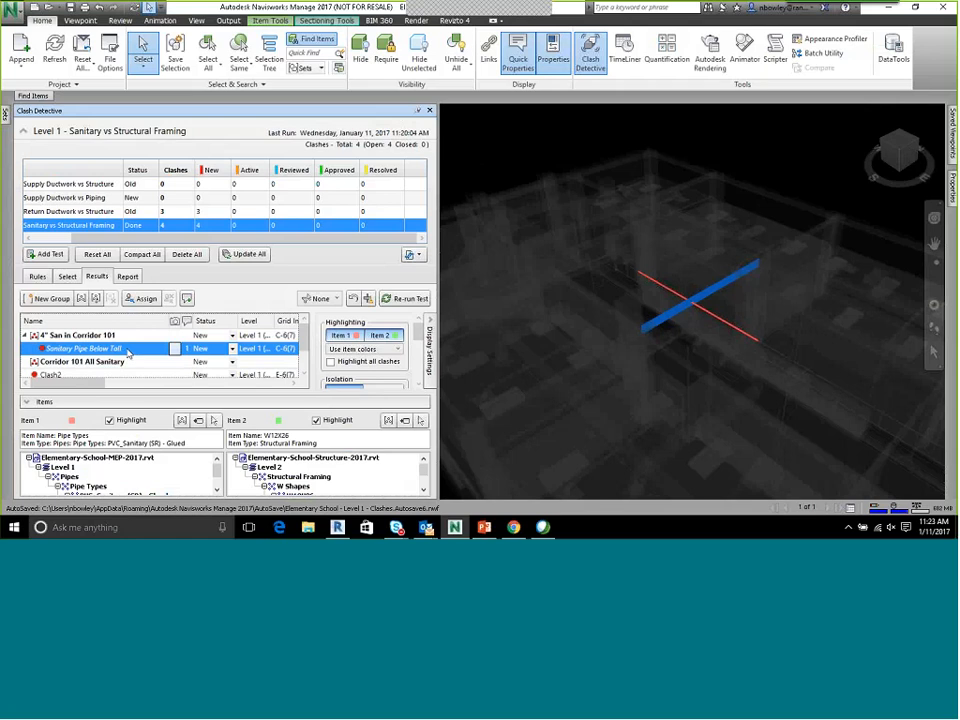
# Draw a red redline cloud around the point where the sanitary pipe crosses the beam, in a close-up view
pyautogui.scroll(5, 715, 295)
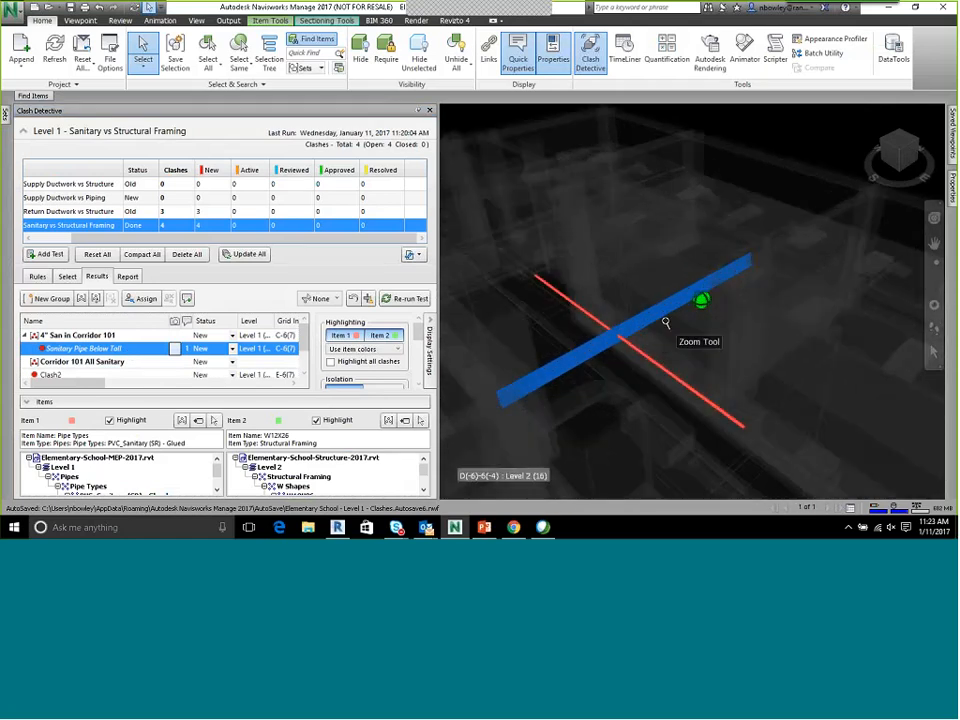
pyautogui.scroll(3, 686, 302)
pyautogui.moveTo(686, 295); pyautogui.dragTo(468, 297, button='middle')
pyautogui.scroll(2, 677, 312)
pyautogui.moveTo(701, 319); pyautogui.dragTo(728, 268, button='middle')
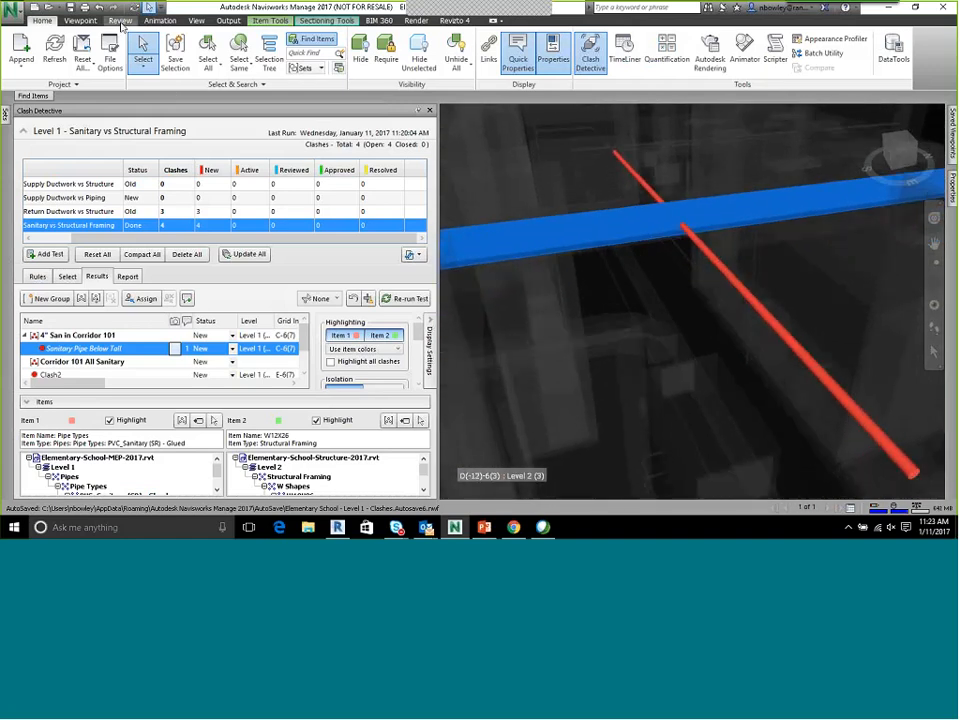
pyautogui.click(120, 21)
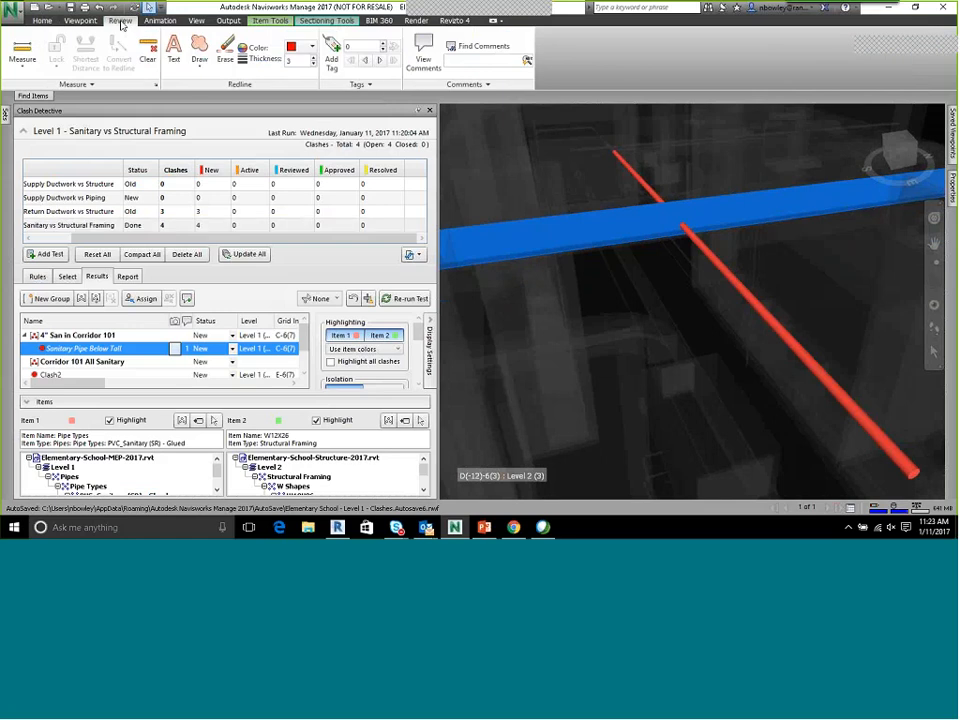
pyautogui.click(199, 62)
pyautogui.click(215, 101)
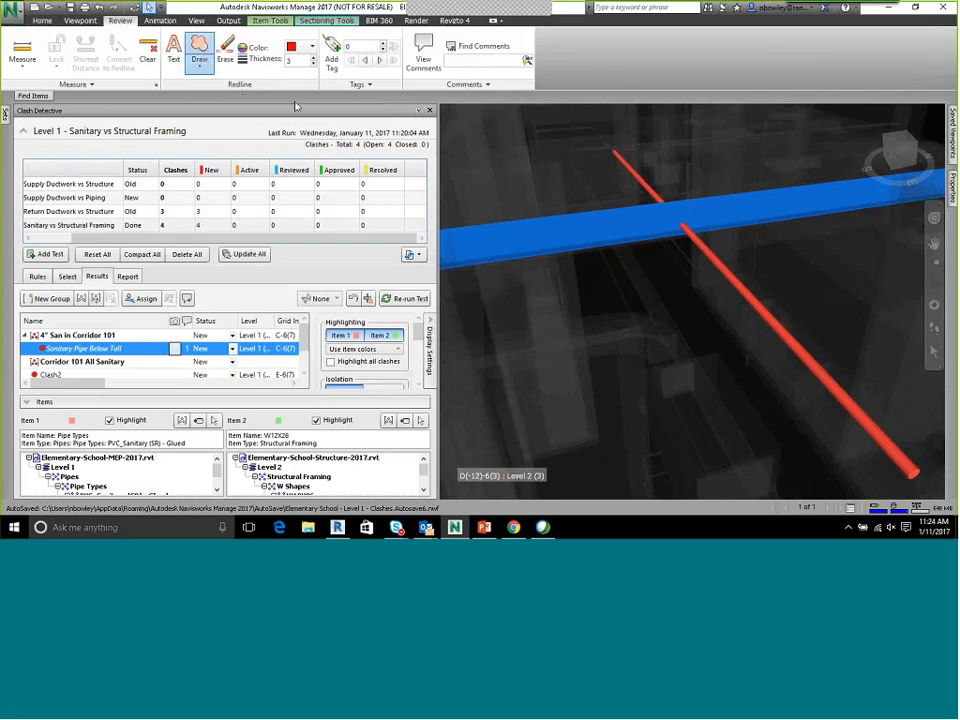
pyautogui.click(598, 190)
pyautogui.click(638, 178)
pyautogui.click(691, 183)
pyautogui.click(723, 220)
pyautogui.click(731, 272)
pyautogui.click(670, 280)
pyautogui.click(612, 267)
pyautogui.click(592, 197)
# Draw a horizontal redline arrow pointing at the cloud's edge from the empty area beside it
pyautogui.click(199, 62)
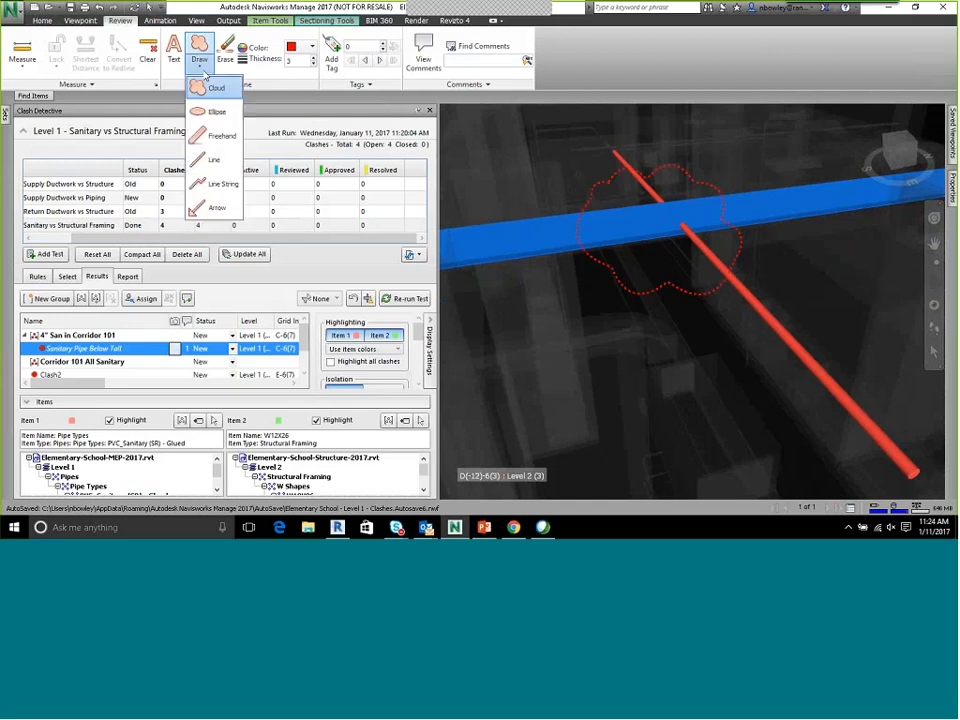
pyautogui.click(216, 163)
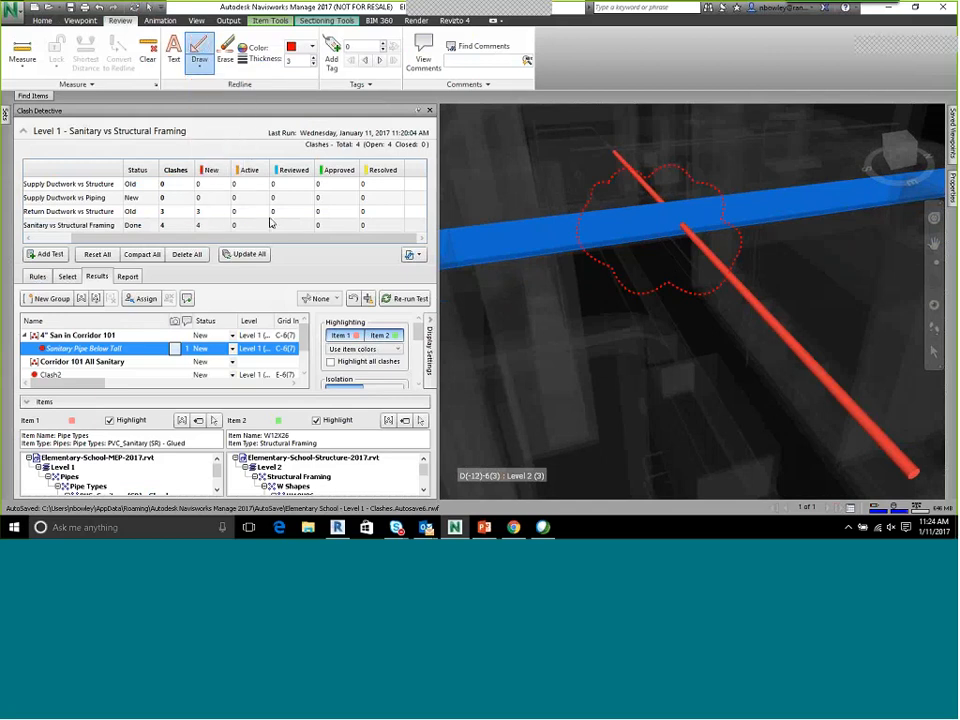
pyautogui.moveTo(818, 258); pyautogui.dragTo(741, 257)
# Add the redline text Move Pipe to 11'-8" at the tail of the arrow
pyautogui.click(174, 52)
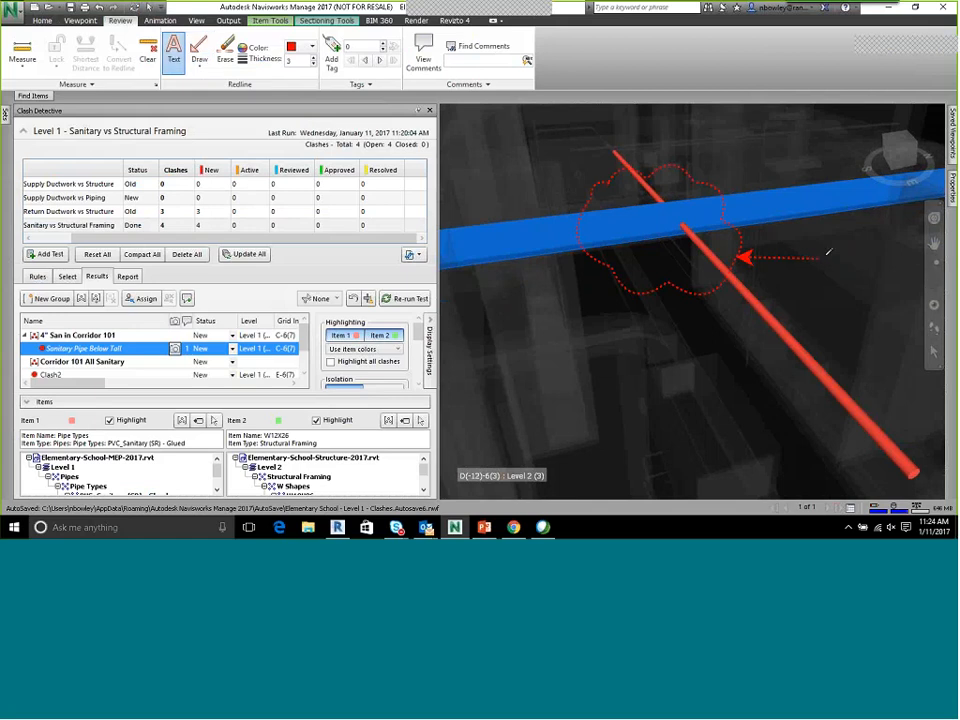
pyautogui.click(820, 281)
pyautogui.write('Me')
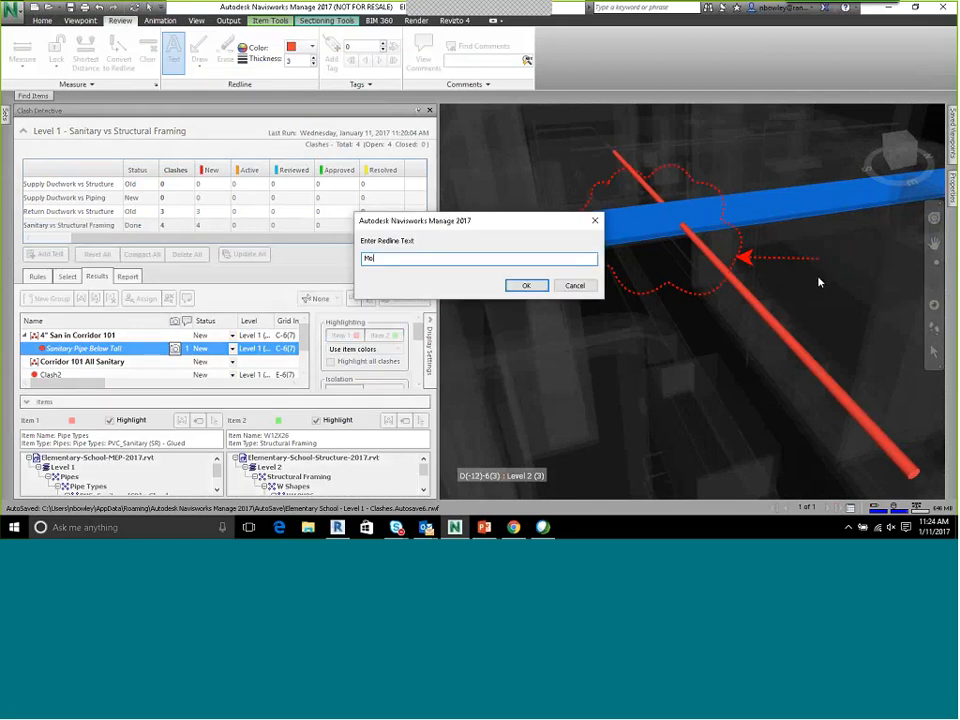
pyautogui.write('ve Pipe to 11\'-8"')
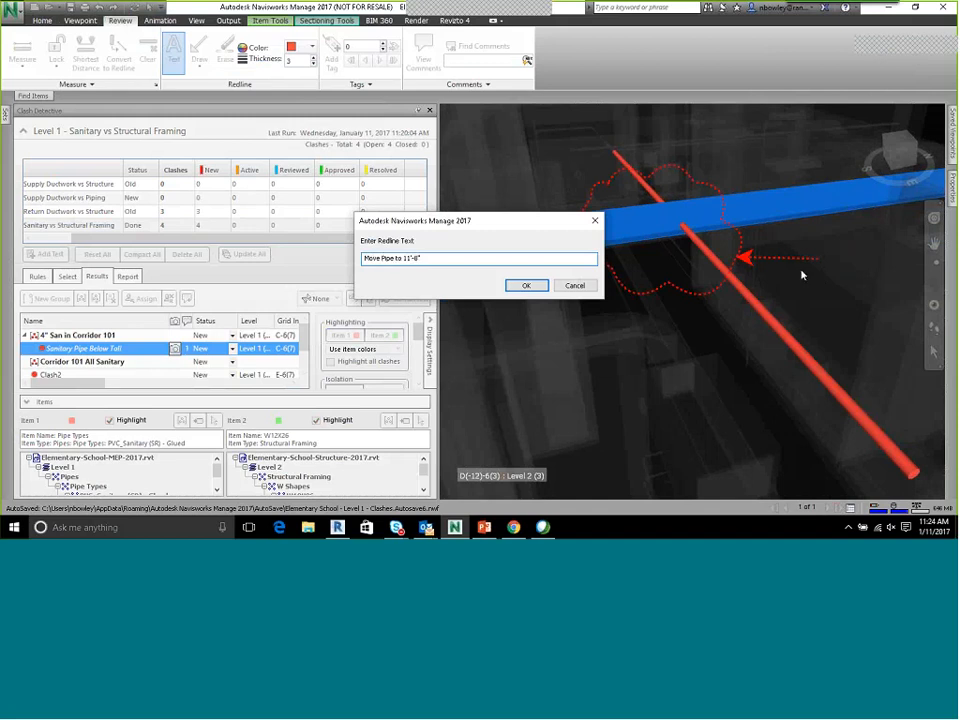
pyautogui.click(526, 285)
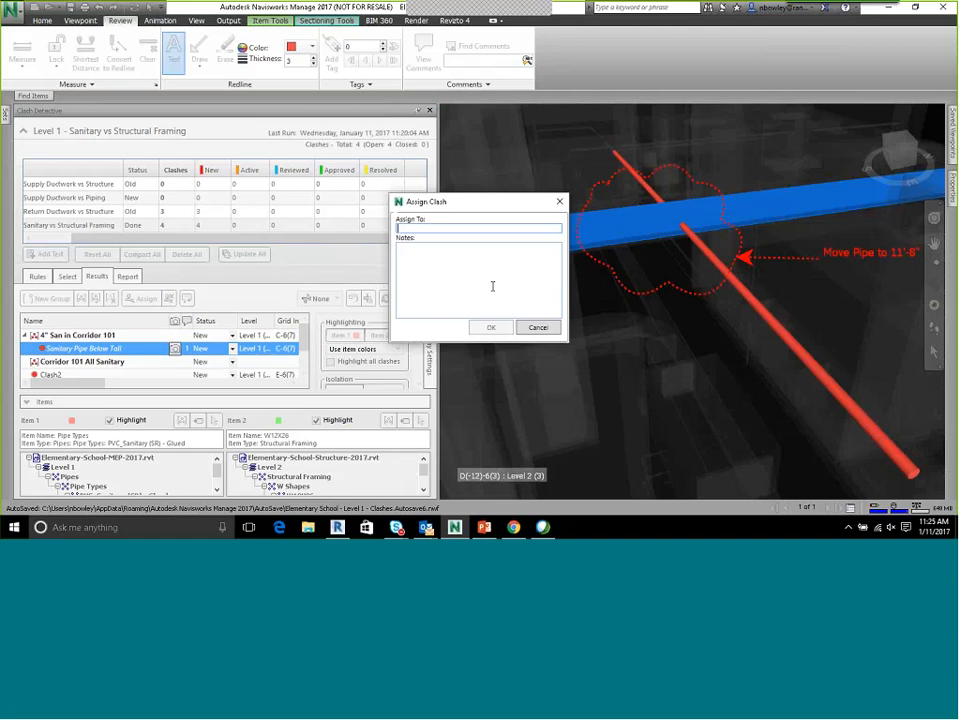
# Assign the renamed clash to IMAGINiT with a note addressing the contact by name and asking to Move Pipe Down
pyautogui.write('IMAGINiT')
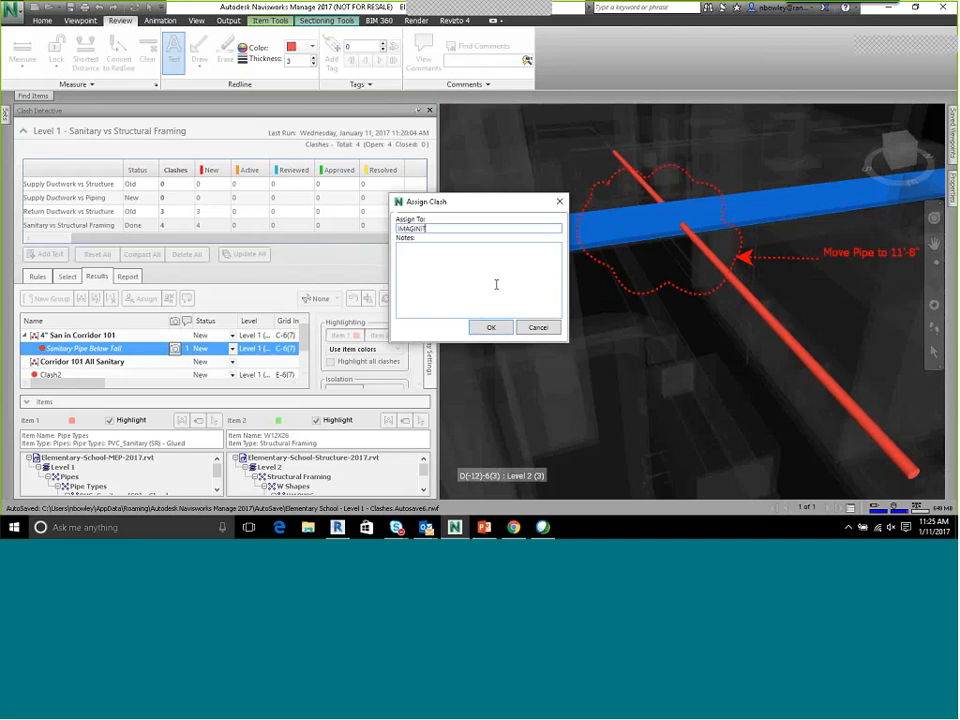
pyautogui.click(496, 284)
pyautogui.write('Jana')
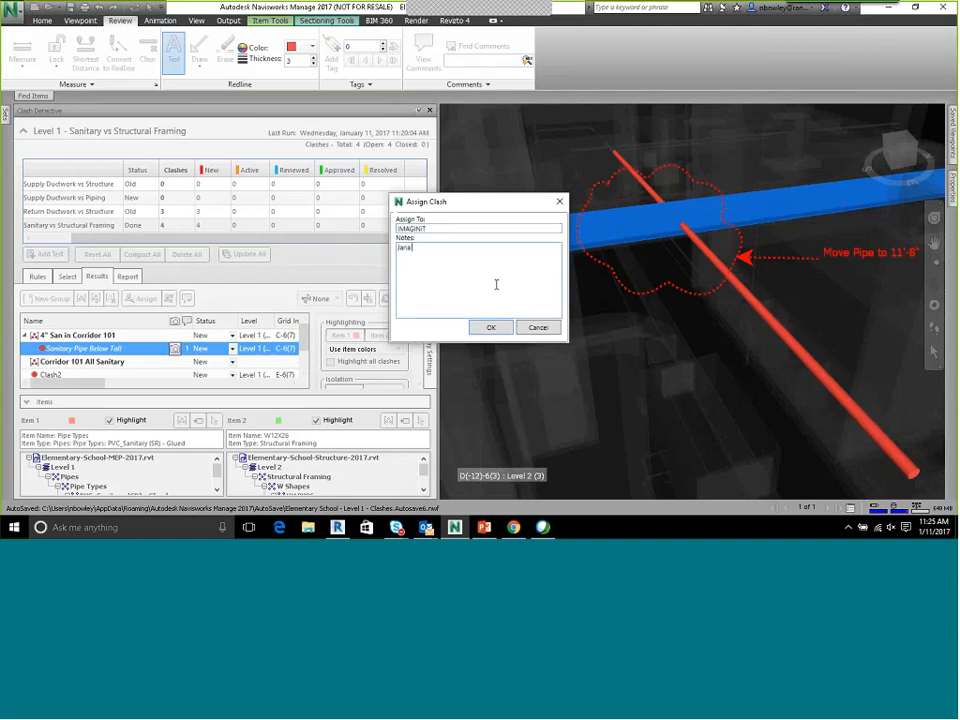
pyautogui.write(' Move D')
pyautogui.press('BackSpace')
pyautogui.write('Pipe Down')
pyautogui.rightClick(470, 289)
pyautogui.click(421, 333)
pyautogui.click(497, 330)
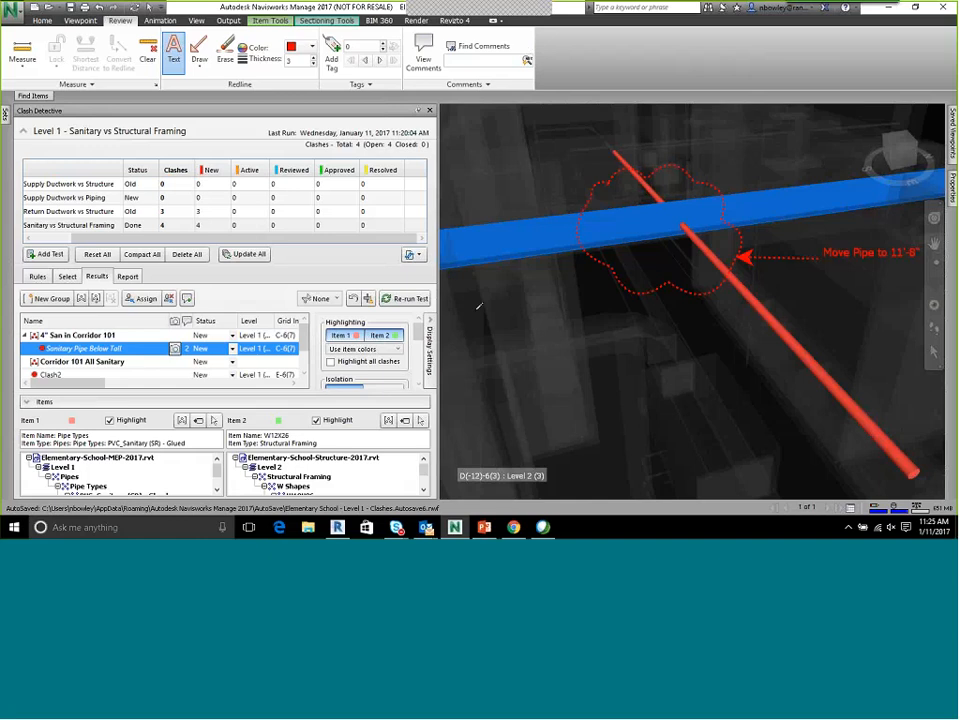
# Orbit away from the redlined view and compare it with Clash2 and the group, recalling the renamed clash's saved viewpoint
pyautogui.moveTo(718, 219); pyautogui.dragTo(626, 310, button='middle')
pyautogui.moveTo(714, 257); pyautogui.dragTo(650, 290)
pyautogui.click(80, 337)
pyautogui.click(82, 348)
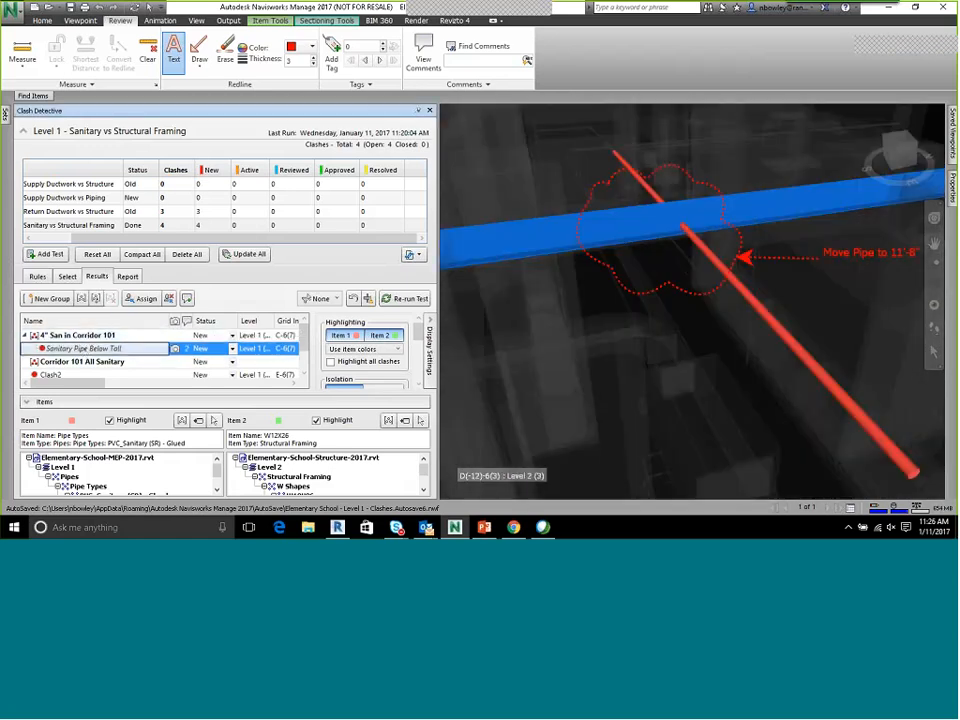
pyautogui.click(100, 375)
pyautogui.click(127, 350)
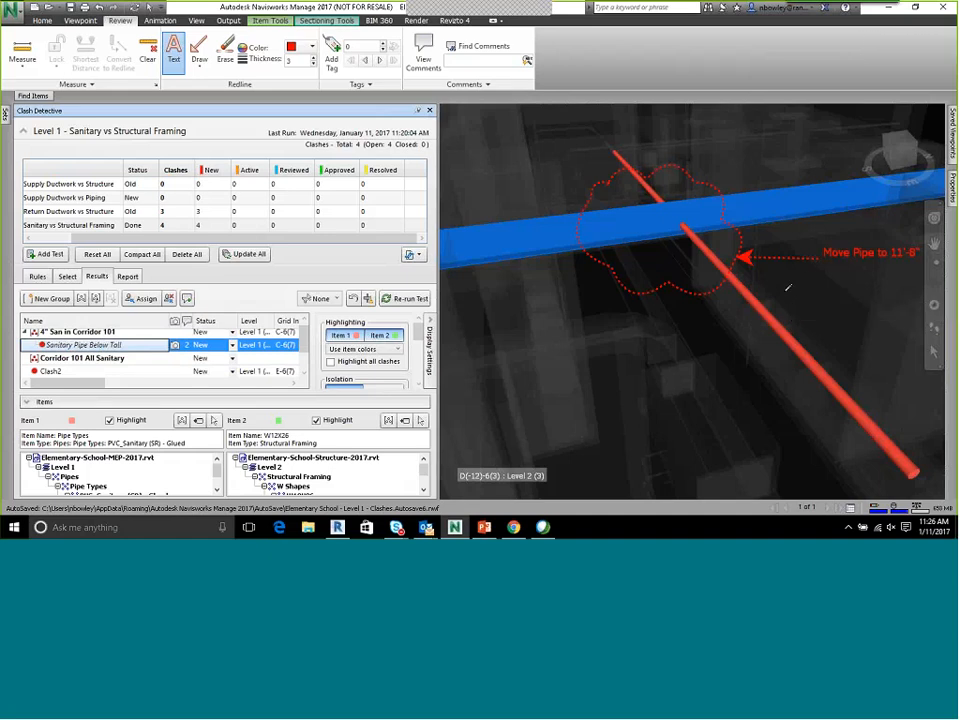
pyautogui.keyDown('shift'); pyautogui.moveTo(788, 288); pyautogui.dragTo(762, 289, button='middle'); pyautogui.keyUp('shift')
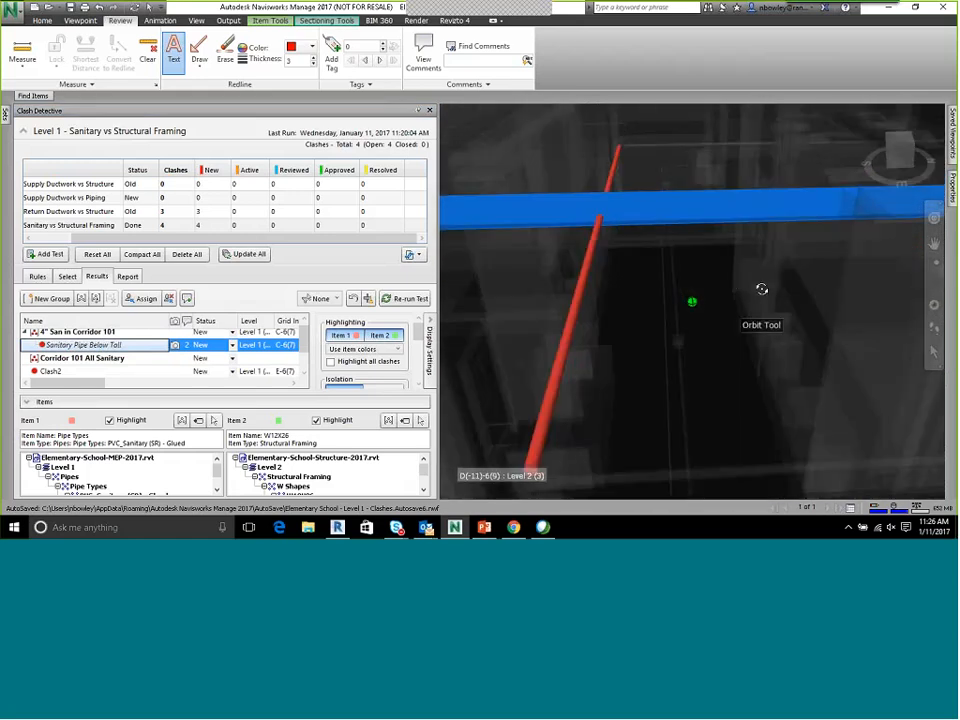
pyautogui.click(60, 371)
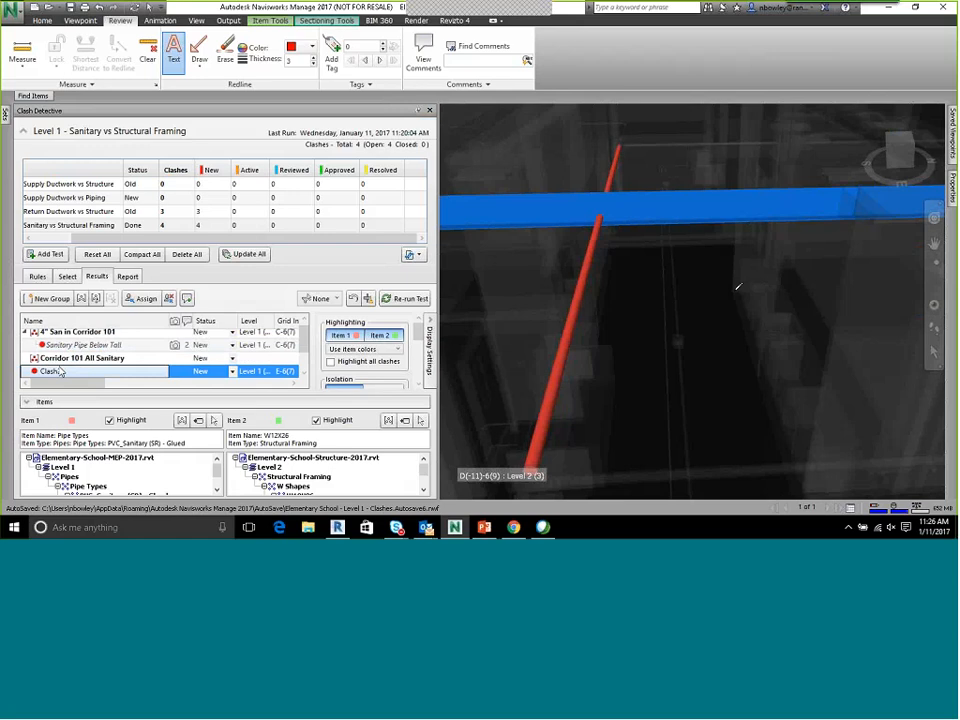
pyautogui.click(90, 344)
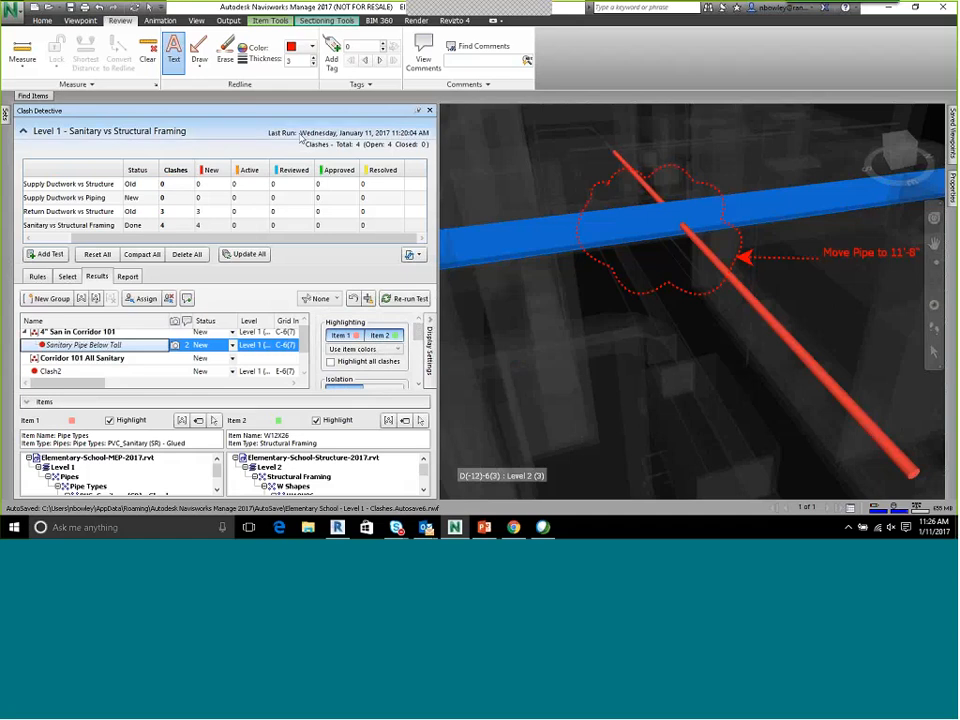
# Select the clashing sanitary pipe in the model and copy its Element ID value from its properties
pyautogui.click(42, 20)
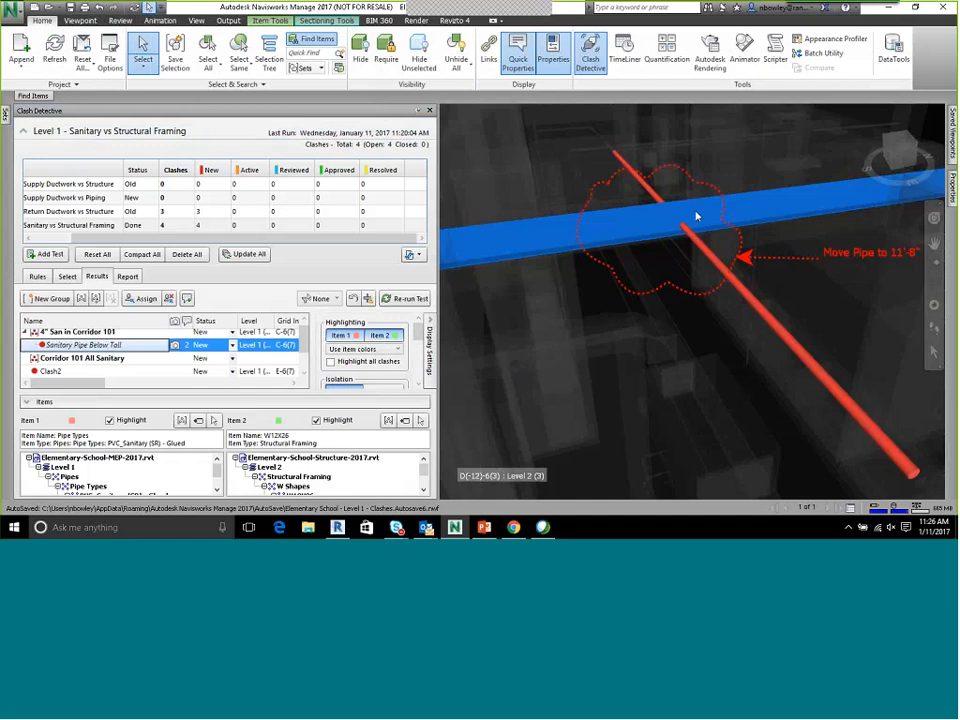
pyautogui.click(704, 252)
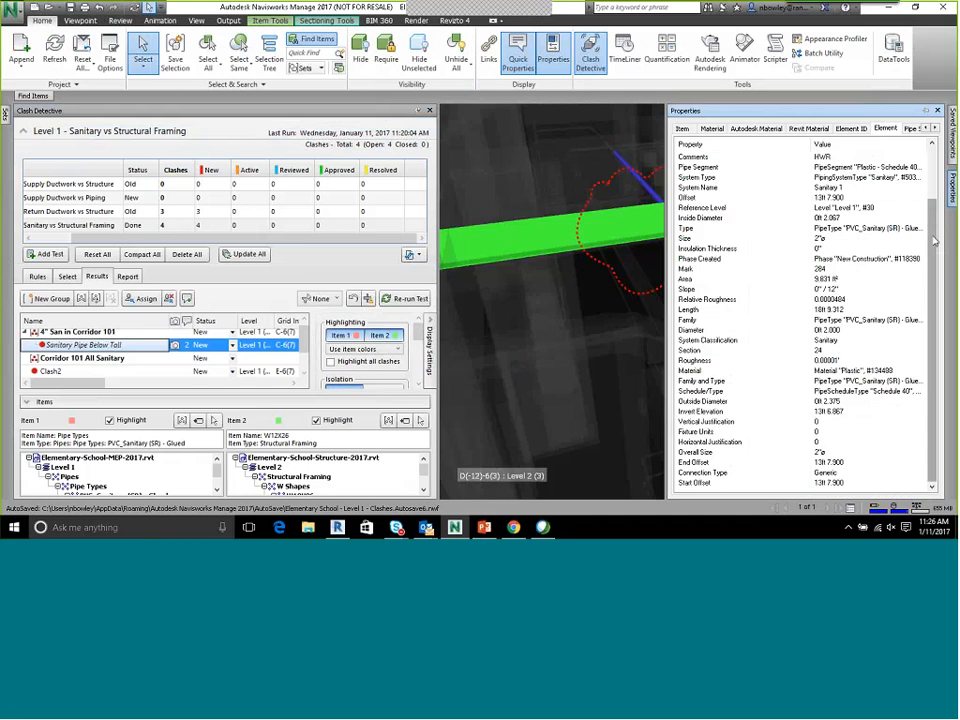
pyautogui.click(850, 129)
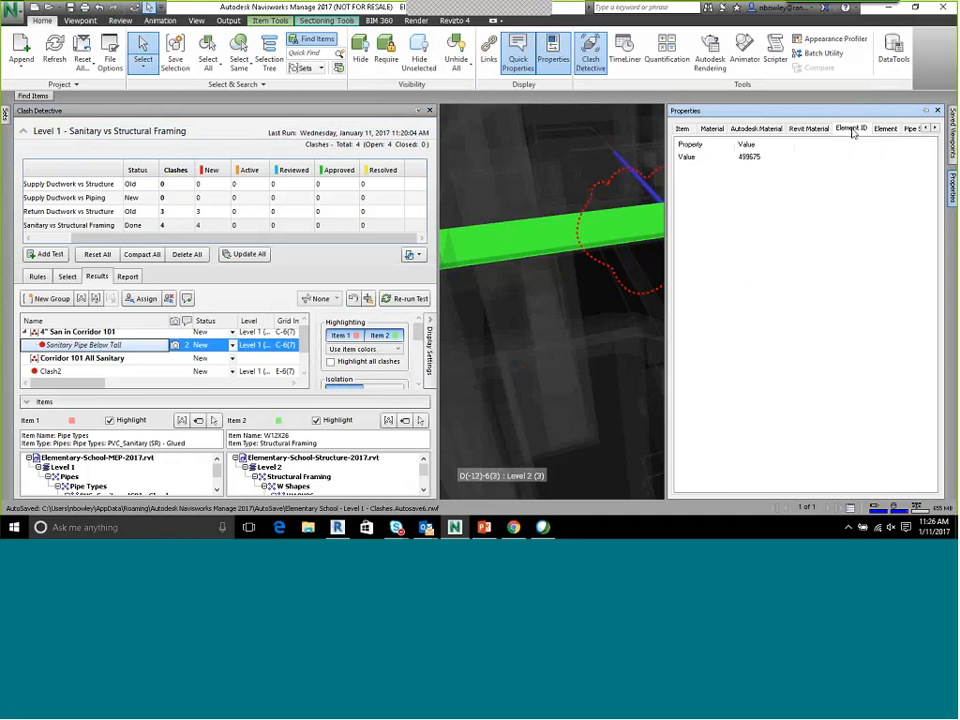
pyautogui.rightClick(745, 163)
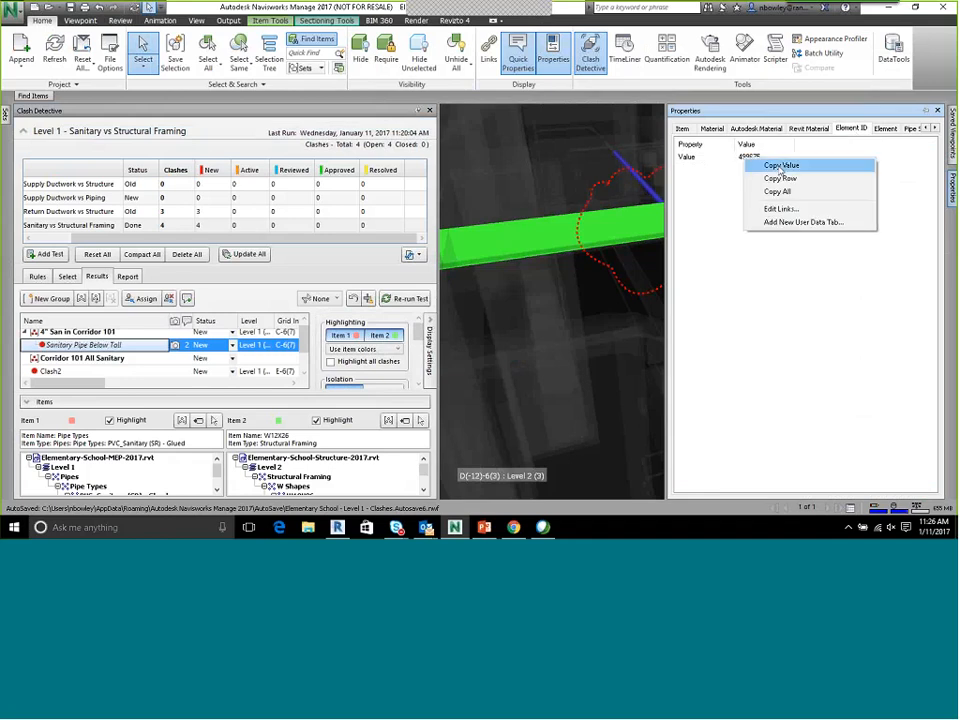
pyautogui.click(780, 166)
# Switch to Revit and show the element with ID 499675 in the 3D view
pyautogui.hotkey('alt', 'Tab')
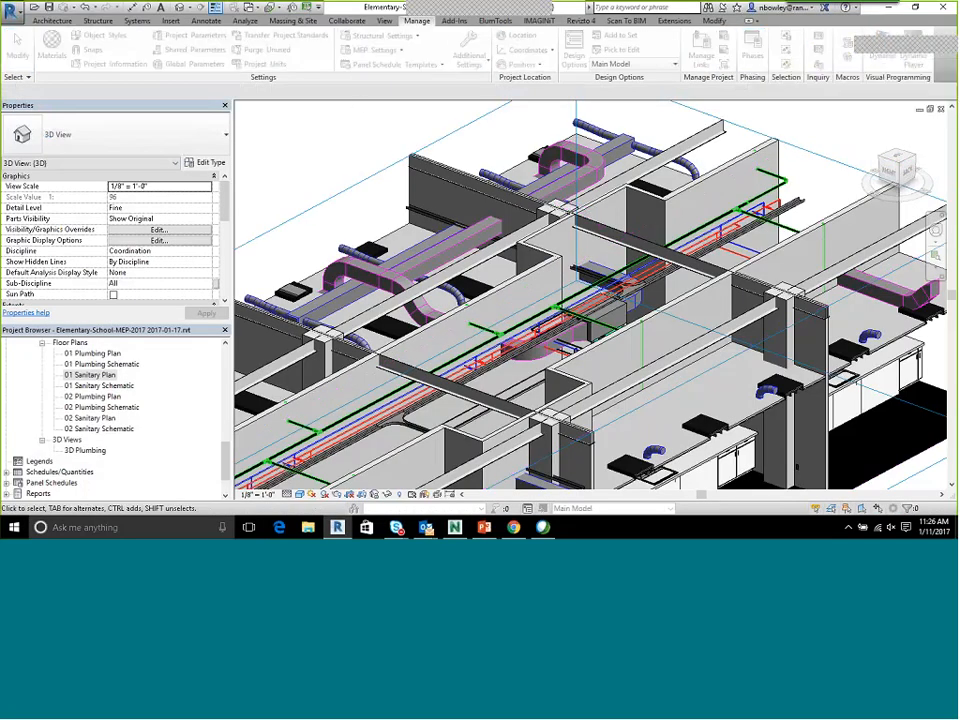
pyautogui.click(454, 229)
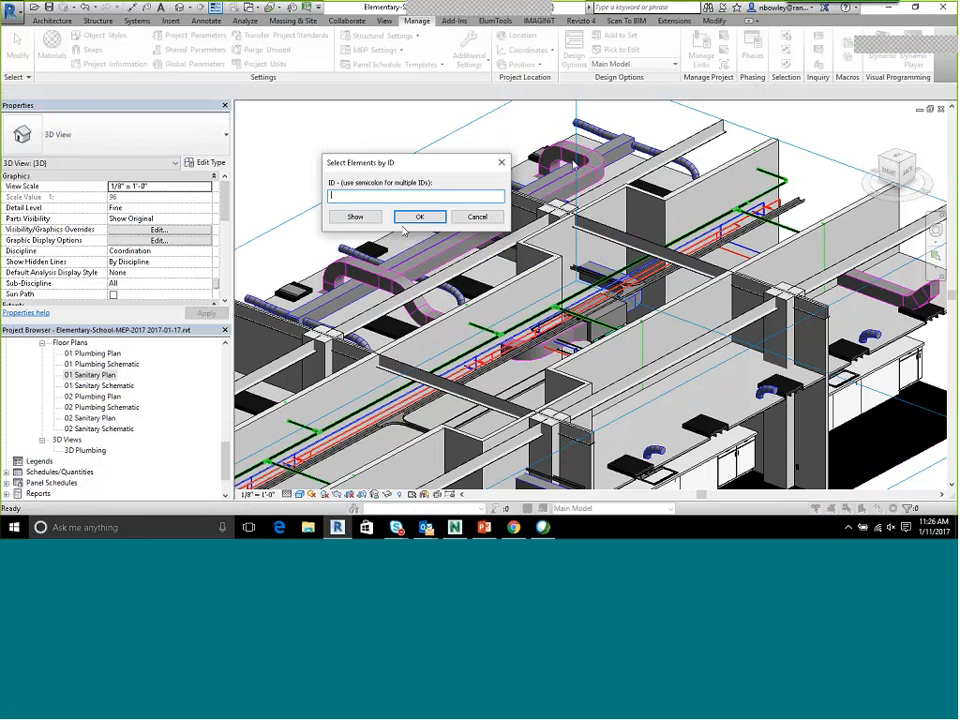
pyautogui.click(356, 218)
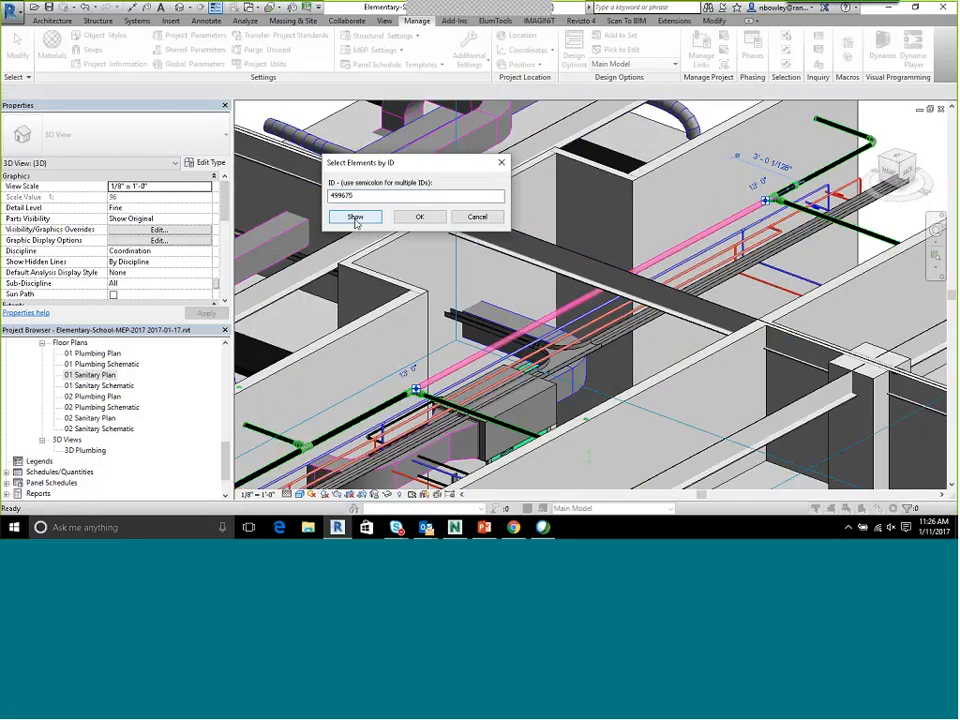
# Select the sanitary pipe found by its element ID and view it where it crosses the steel beam
pyautogui.click(419, 217)
pyautogui.moveTo(566, 150); pyautogui.dragTo(647, 247, button='middle')
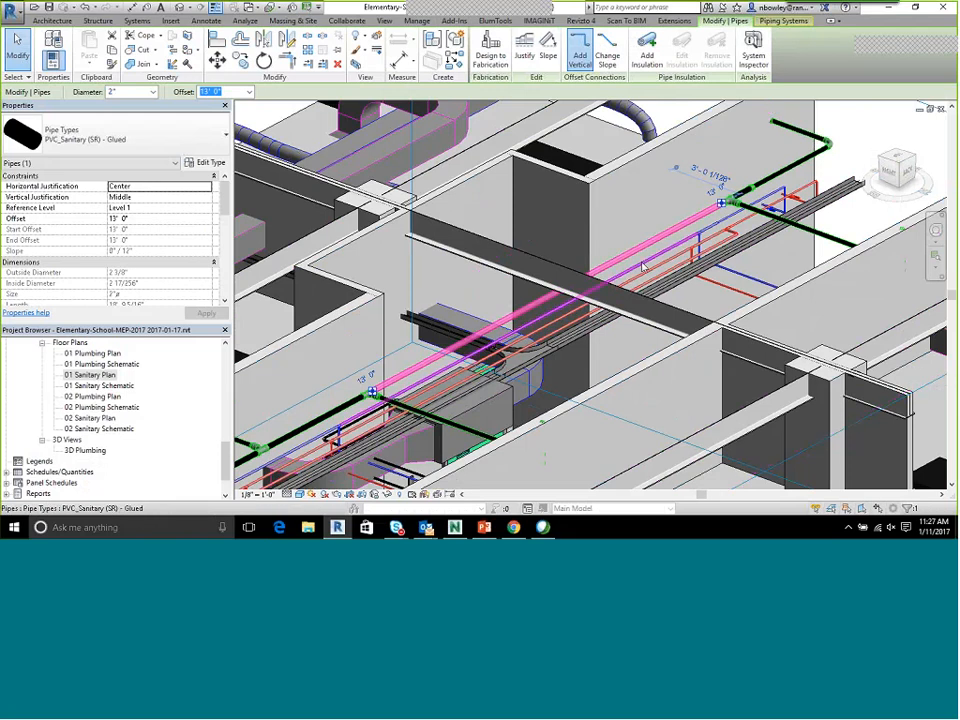
pyautogui.keyDown('shift'); pyautogui.moveTo(648, 278); pyautogui.dragTo(675, 119, button='middle'); pyautogui.keyUp('shift')
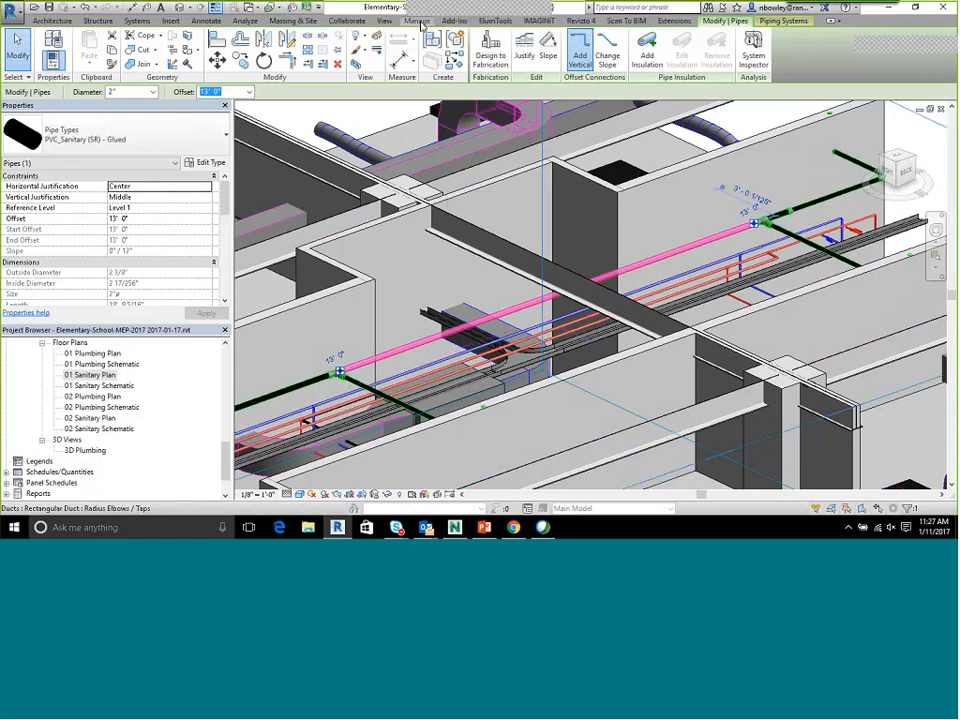
# Run the external tool Navisworks SwitchBack 2017 in the Revit project
pyautogui.click(454, 20)
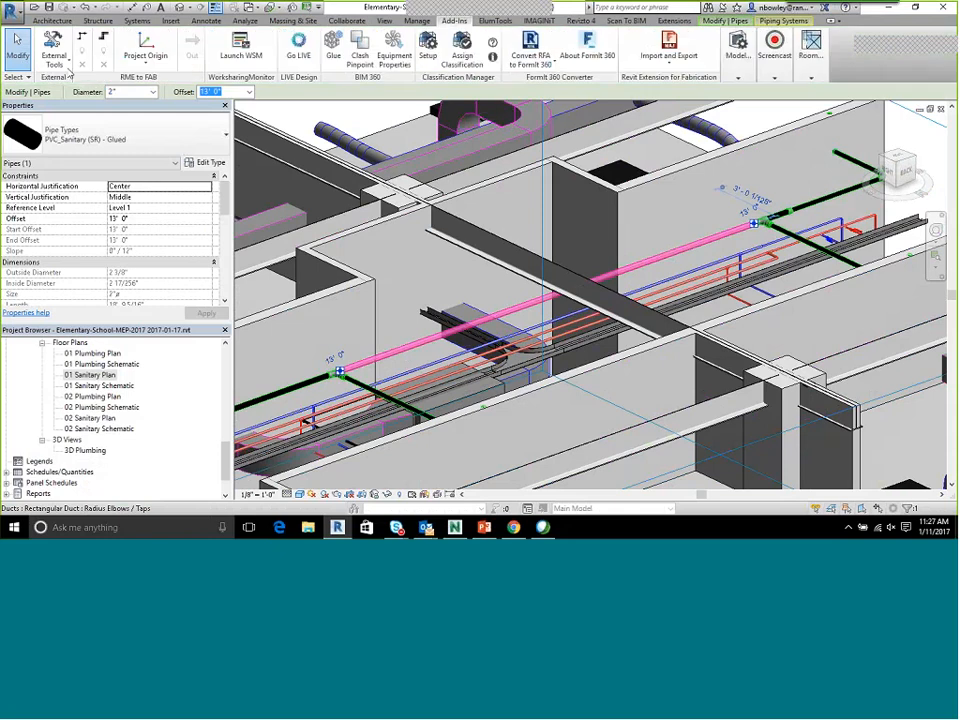
pyautogui.click(56, 64)
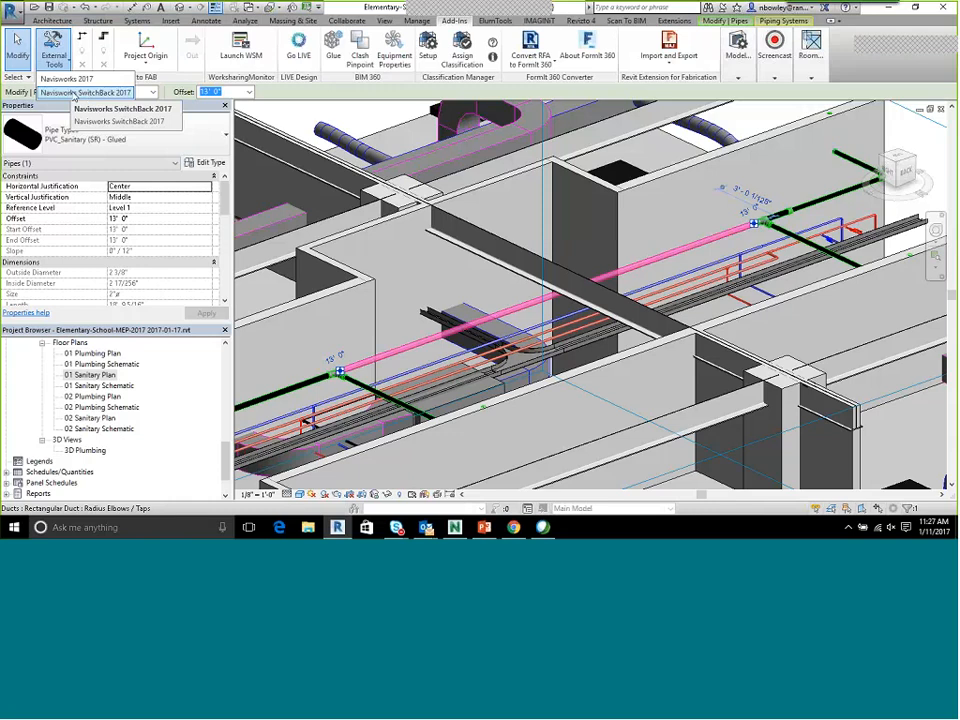
pyautogui.click(90, 92)
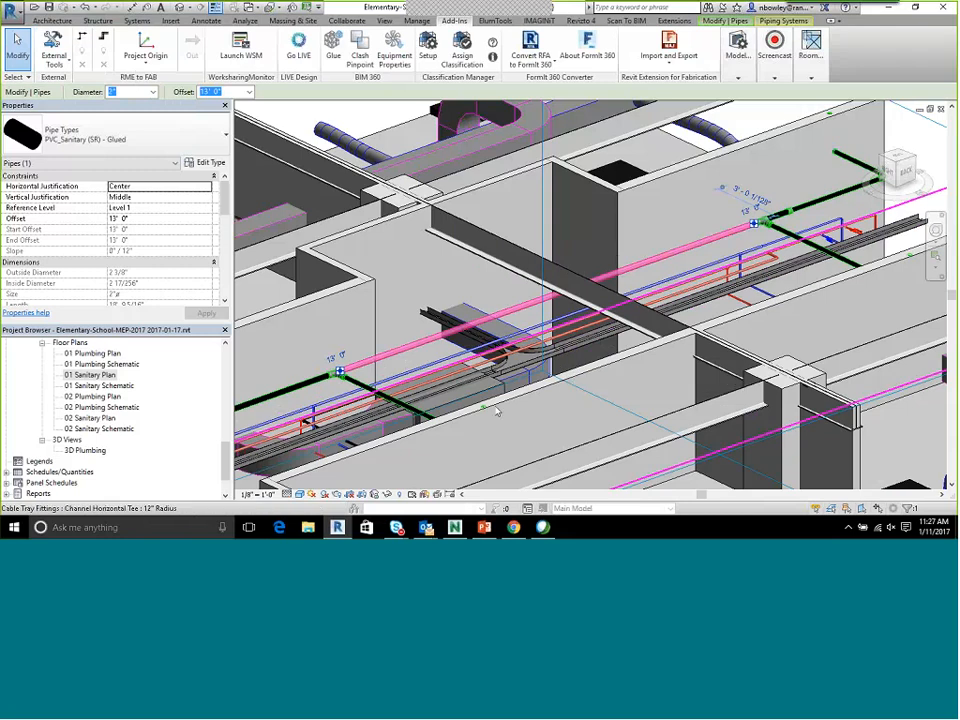
# Switch to Navisworks, select the sanitary pipe in Clash2, and send it to Revit with SwitchBack
pyautogui.click(455, 528)
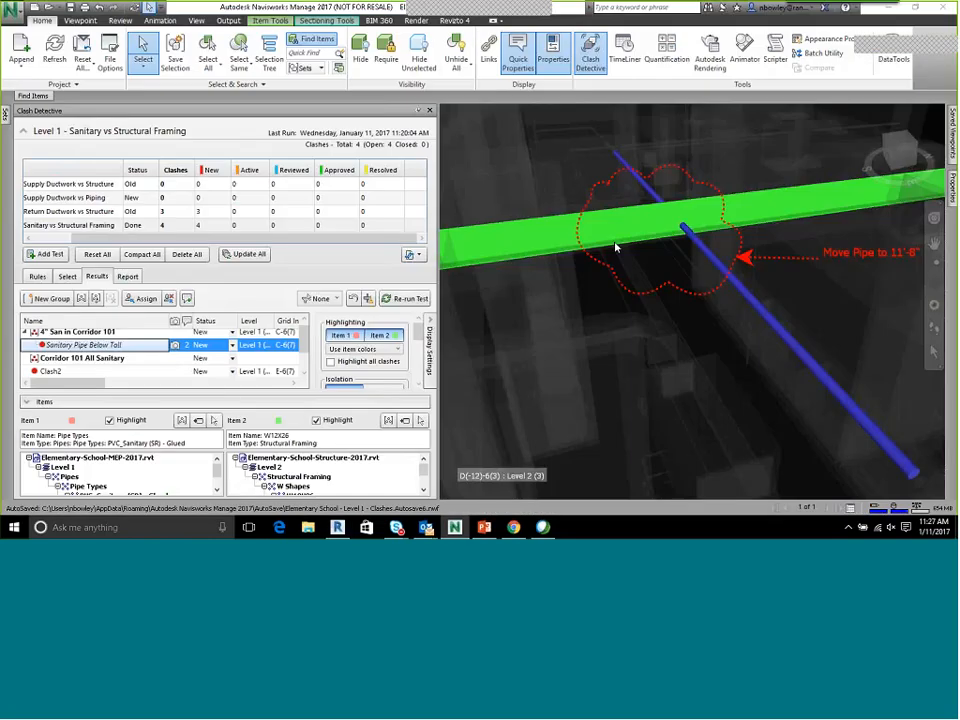
pyautogui.scroll(-5, 616, 248)
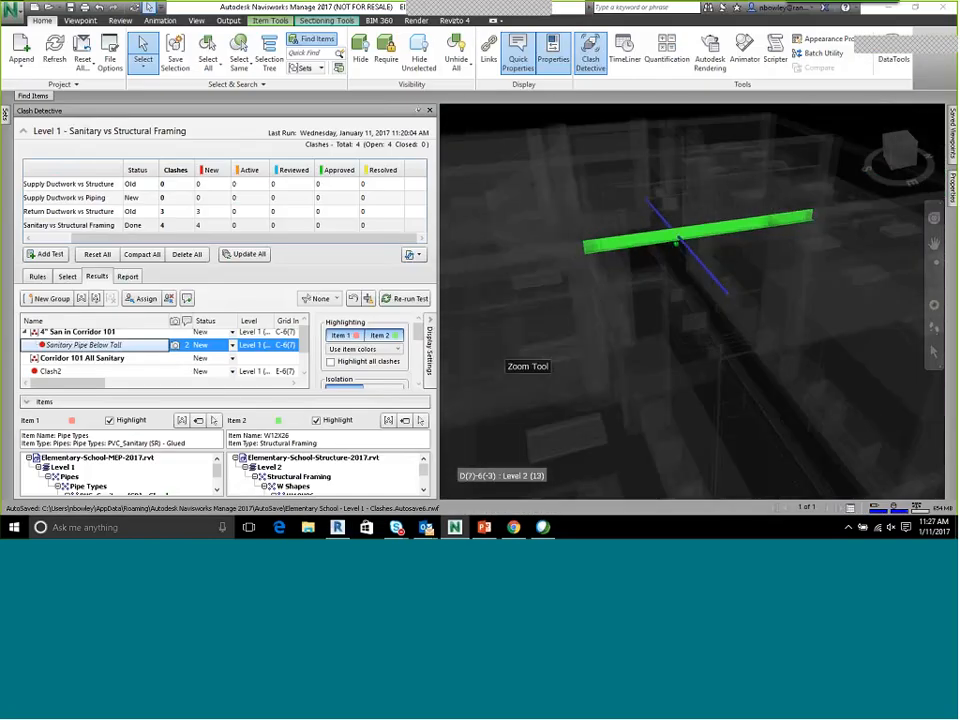
pyautogui.click(52, 371)
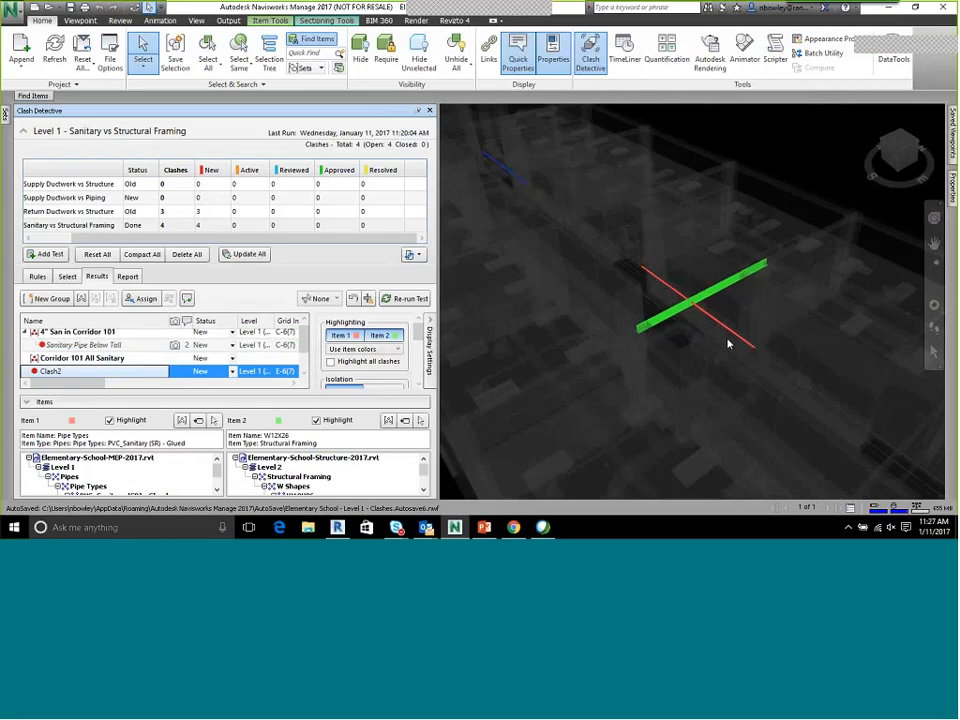
pyautogui.scroll(5, 729, 336)
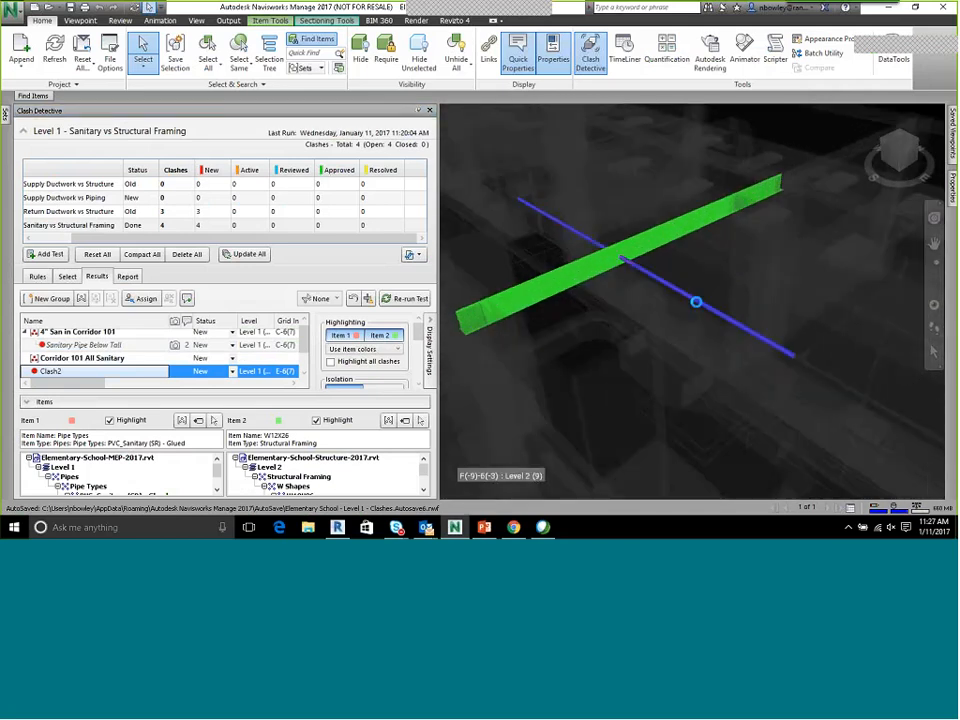
pyautogui.rightClick(652, 272)
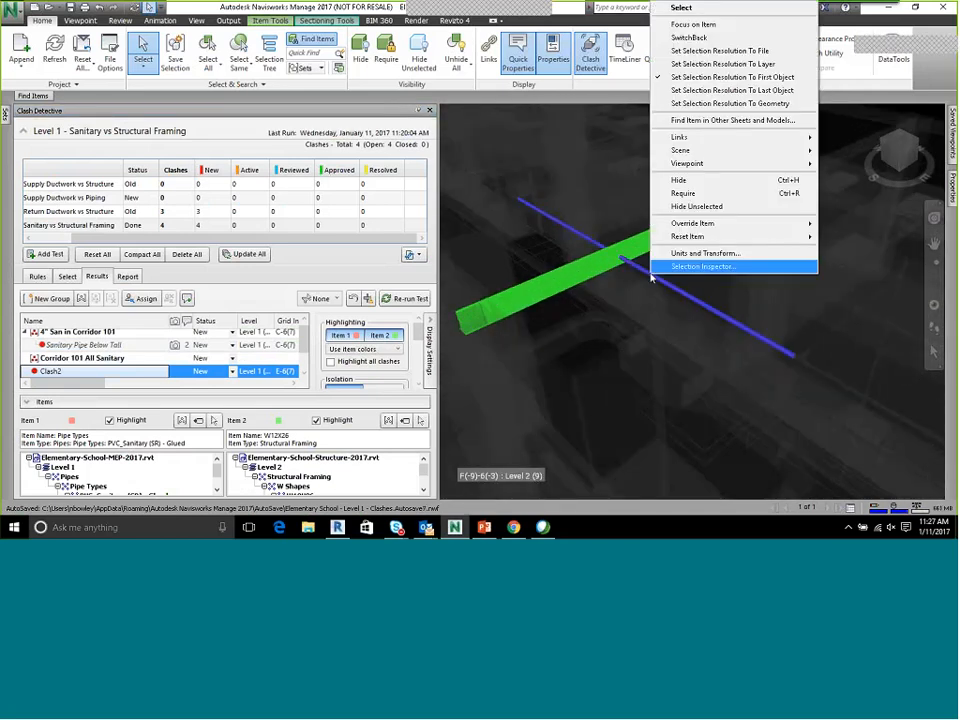
pyautogui.click(699, 38)
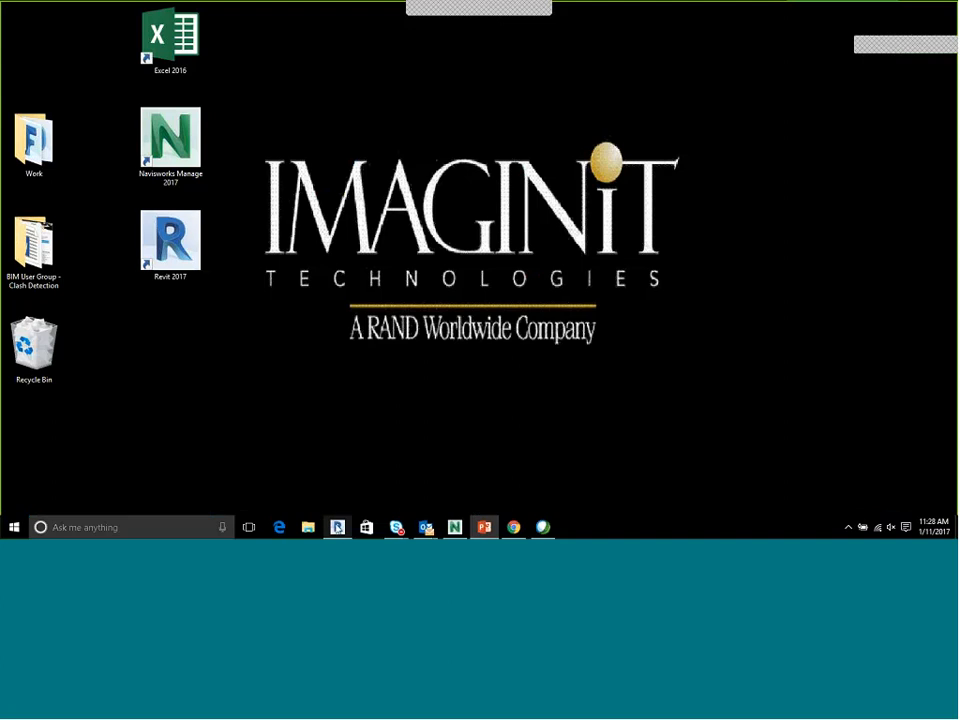
# Return to Navisworks, run SwitchBack on the Clash2 sanitary pipe again, and maximize the Revit window
pyautogui.click(455, 528)
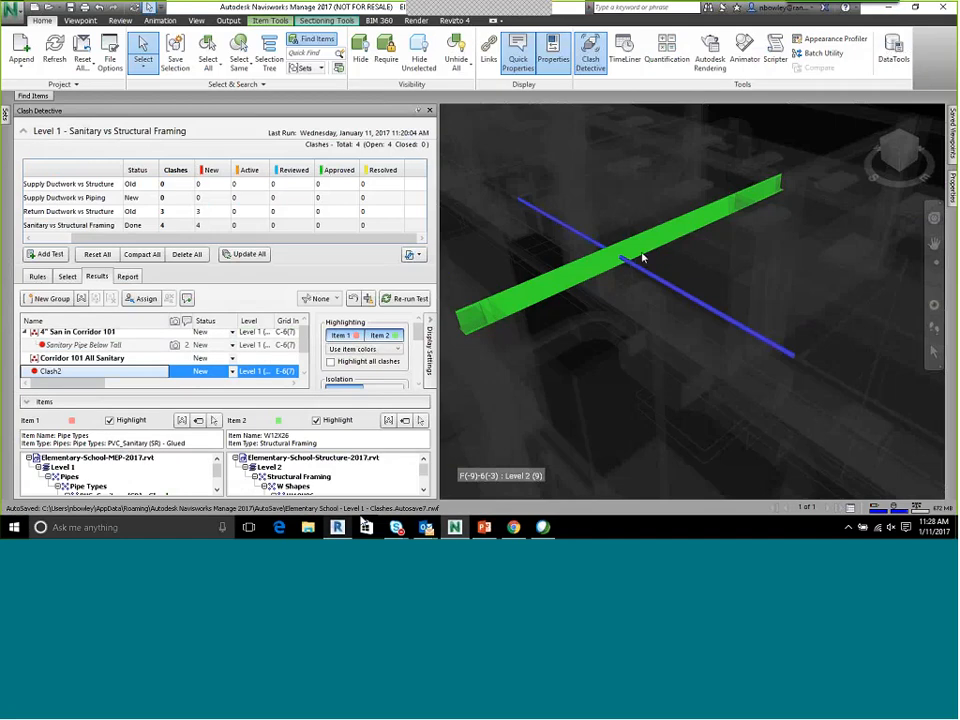
pyautogui.rightClick(644, 269)
pyautogui.click(689, 37)
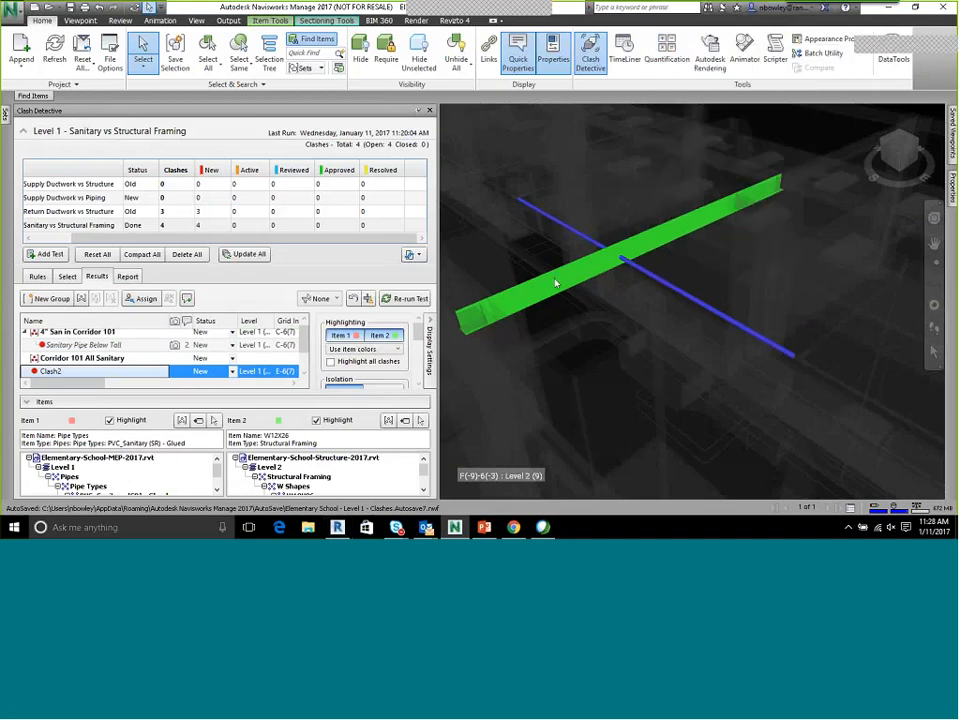
pyautogui.moveTo(657, 263)
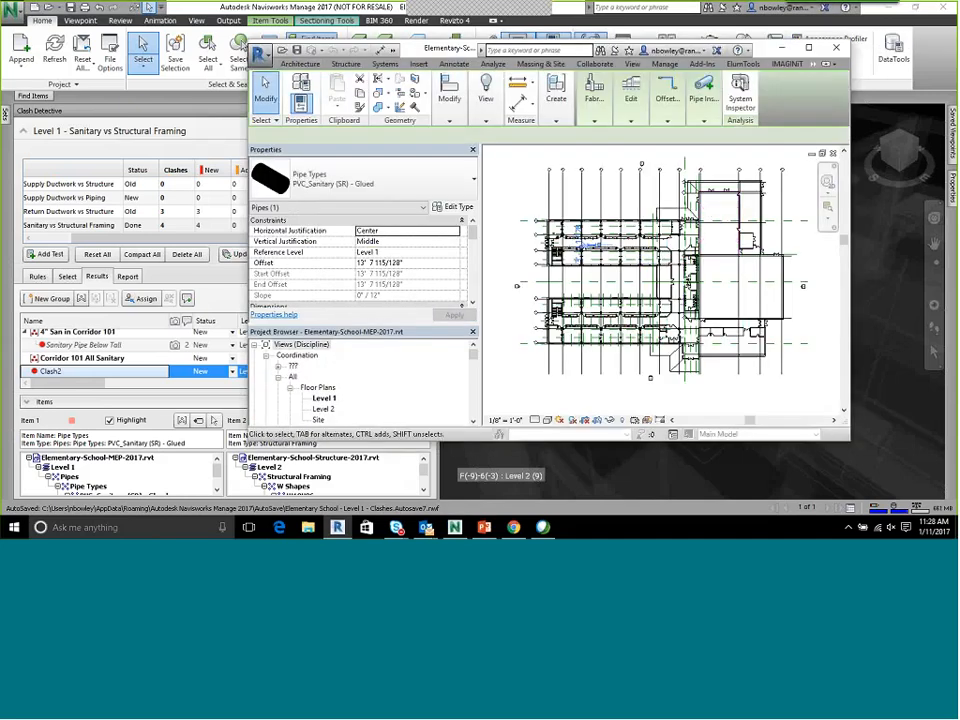
pyautogui.click(810, 50)
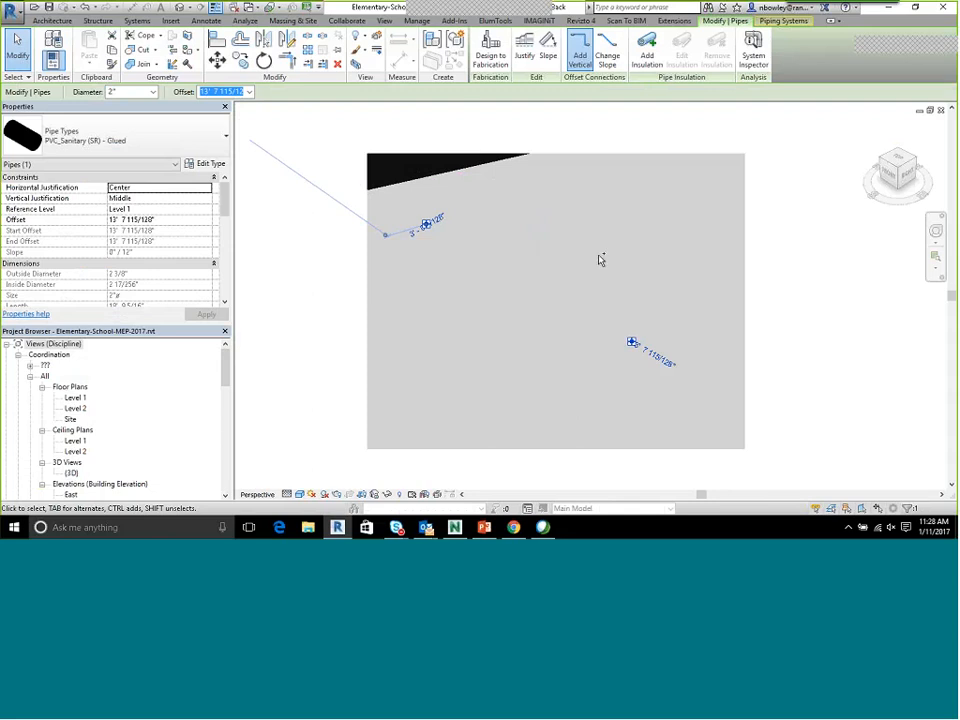
pyautogui.hotkey('ctrl', 'Tab')
pyautogui.hotkey('ctrl', 'Tab')
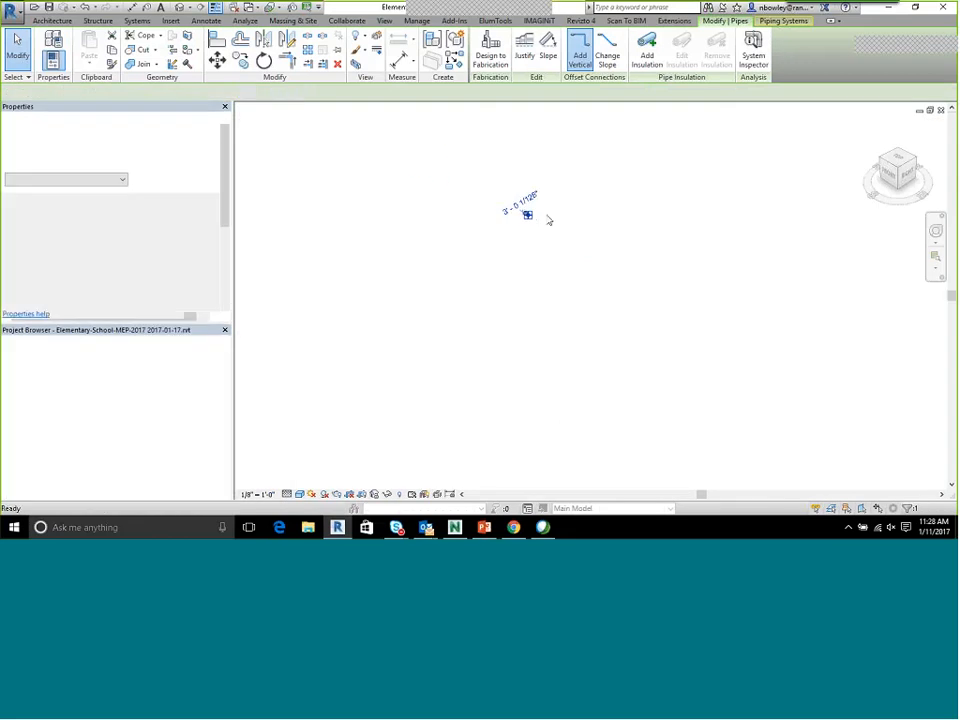
pyautogui.hotkey('ctrl', 'Tab')
pyautogui.scroll(2, 583, 271)
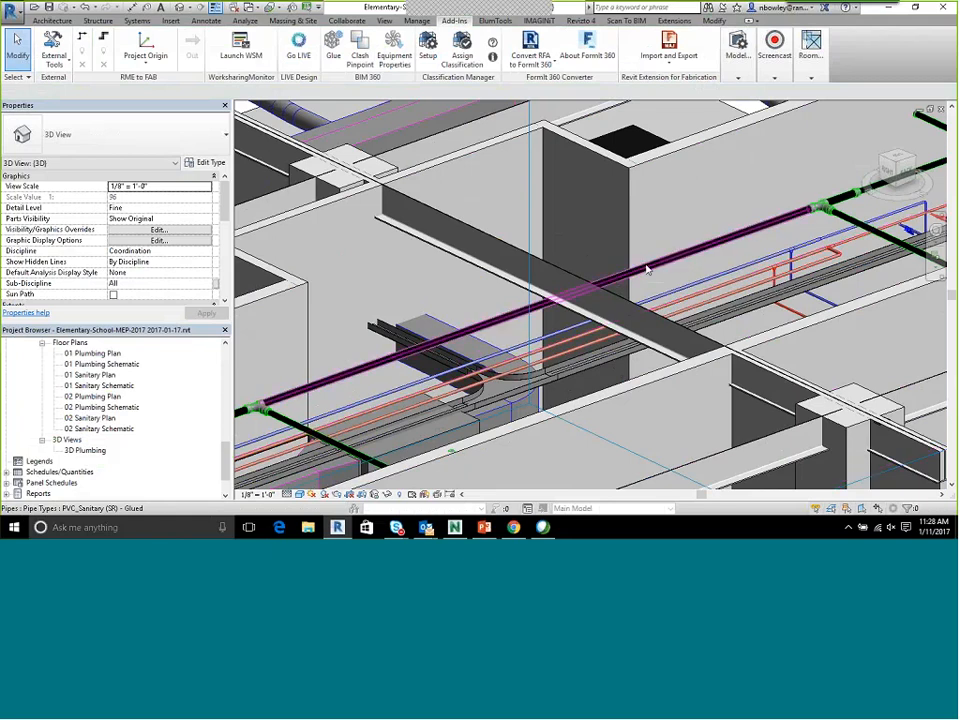
pyautogui.scroll(-2, 647, 270)
pyautogui.click(690, 240)
pyautogui.moveTo(695, 231)
pyautogui.mouseDown(button='middle')
pyautogui.moveTo(662, 234)
pyautogui.moveTo(600, 268)
pyautogui.moveTo(717, 230)
pyautogui.mouseUp(button='middle')
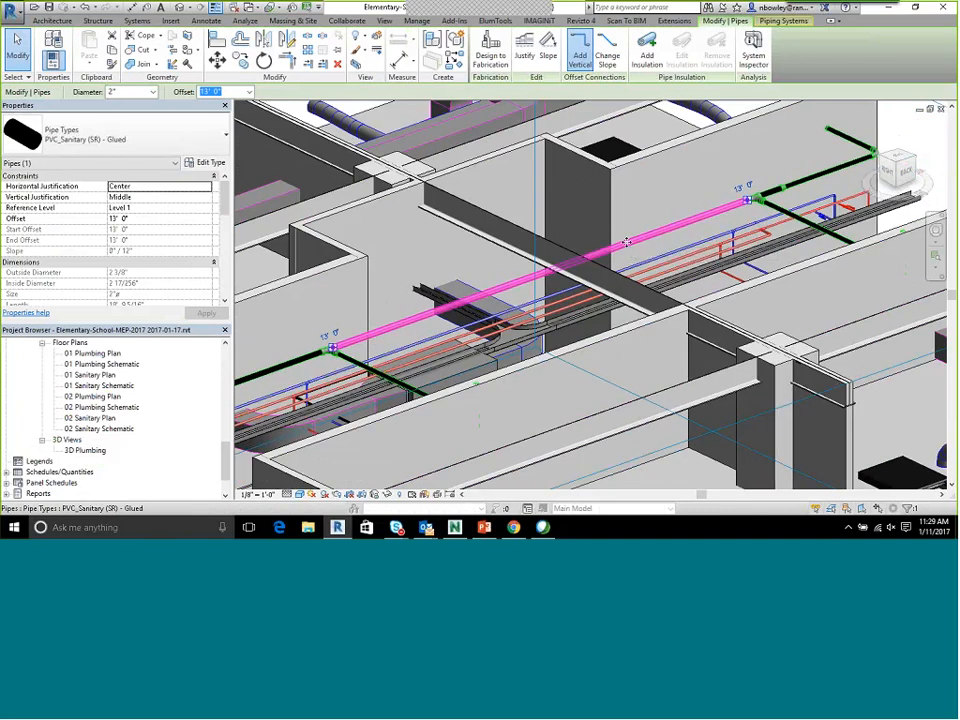
# Examine the selected sanitary pipe against the surrounding beams, ducts and piping from both sides of the corridor
pyautogui.scroll(-4, 626, 242)
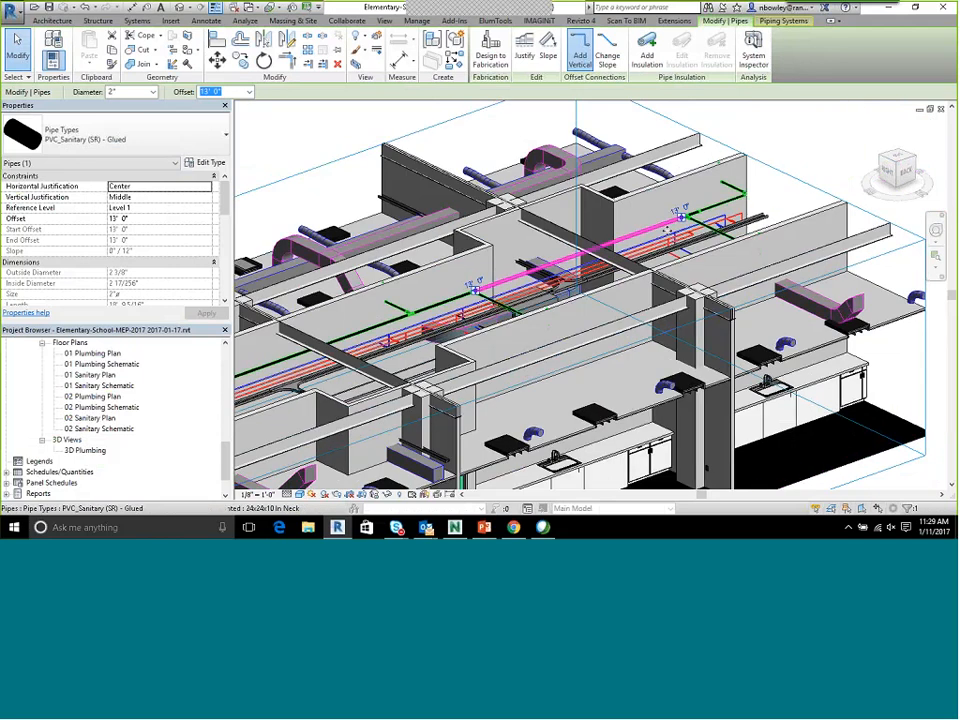
pyautogui.scroll(-5, 668, 230)
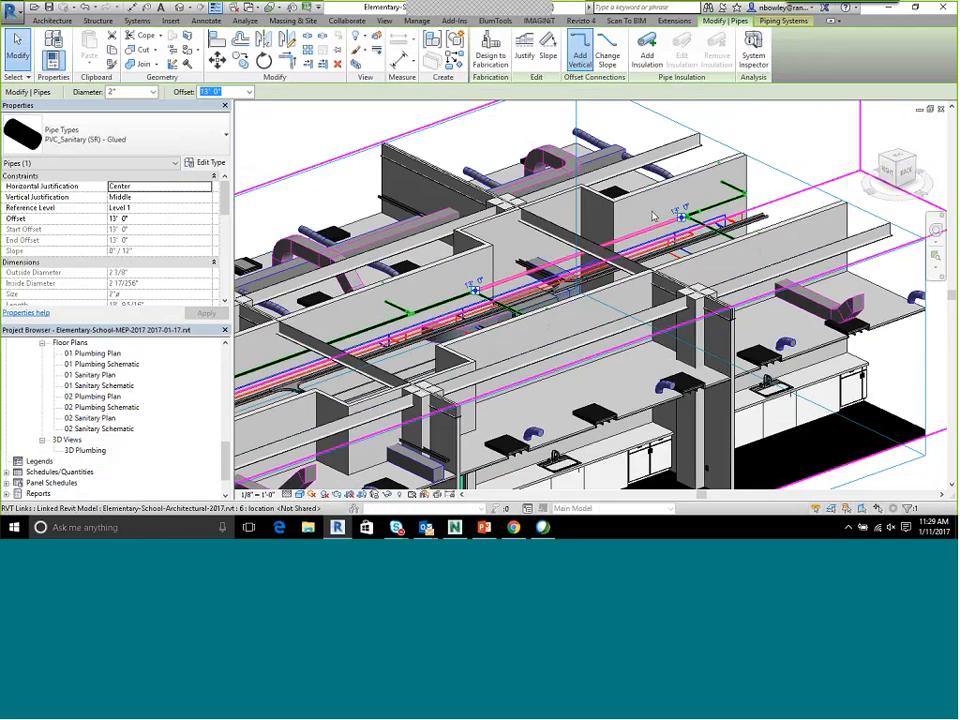
pyautogui.scroll(-1, 511, 247)
pyautogui.moveTo(511, 247)
pyautogui.keyDown('shift'); pyautogui.mouseDown(button='middle')
pyautogui.moveTo(553, 254)
pyautogui.moveTo(512, 252)
pyautogui.mouseUp(button='middle'); pyautogui.keyUp('shift')
pyautogui.scroll(5, 673, 247)
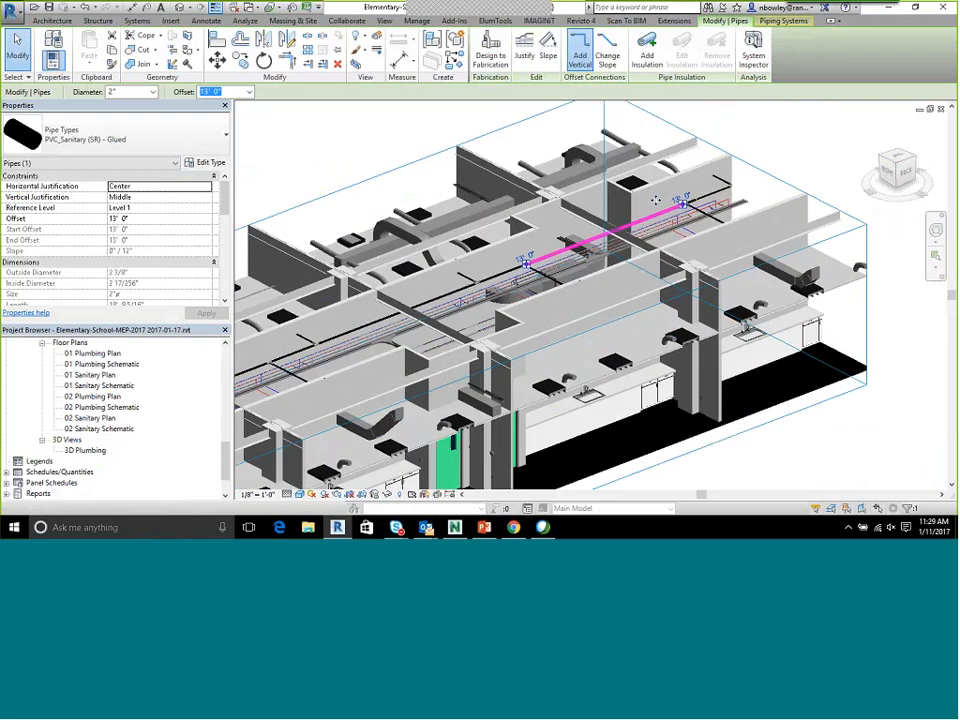
pyautogui.keyDown('shift'); pyautogui.moveTo(673, 247); pyautogui.dragTo(450, 283, button='middle'); pyautogui.keyUp('shift')
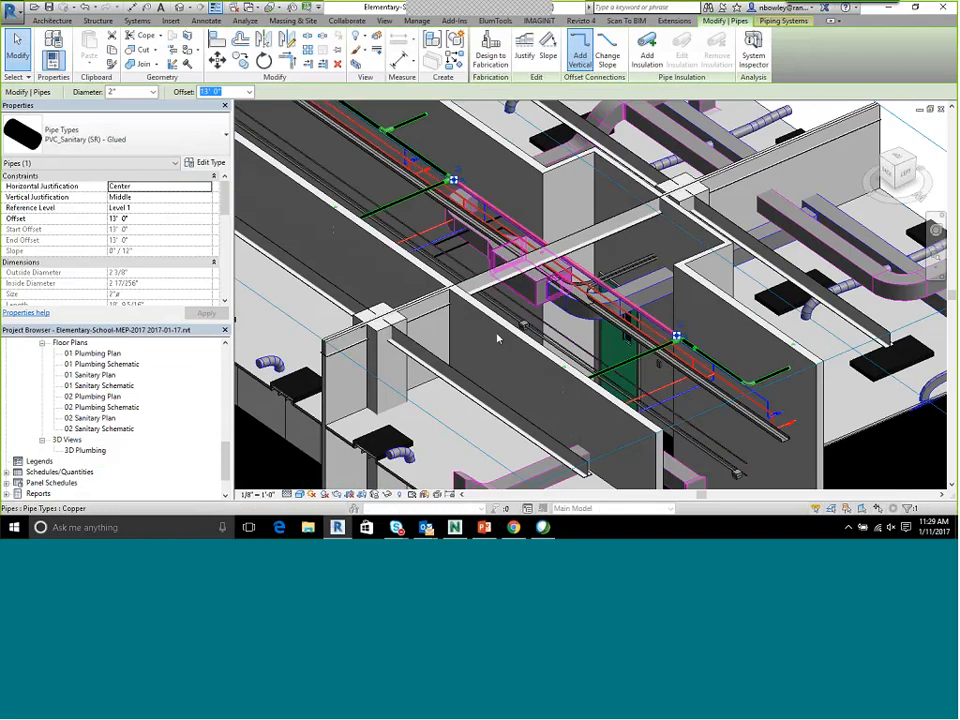
# Switch to Navisworks and review the report content options for the Level 1 - Sanitary vs Structural Framing test
pyautogui.click(455, 527)
pyautogui.rightClick(642, 272)
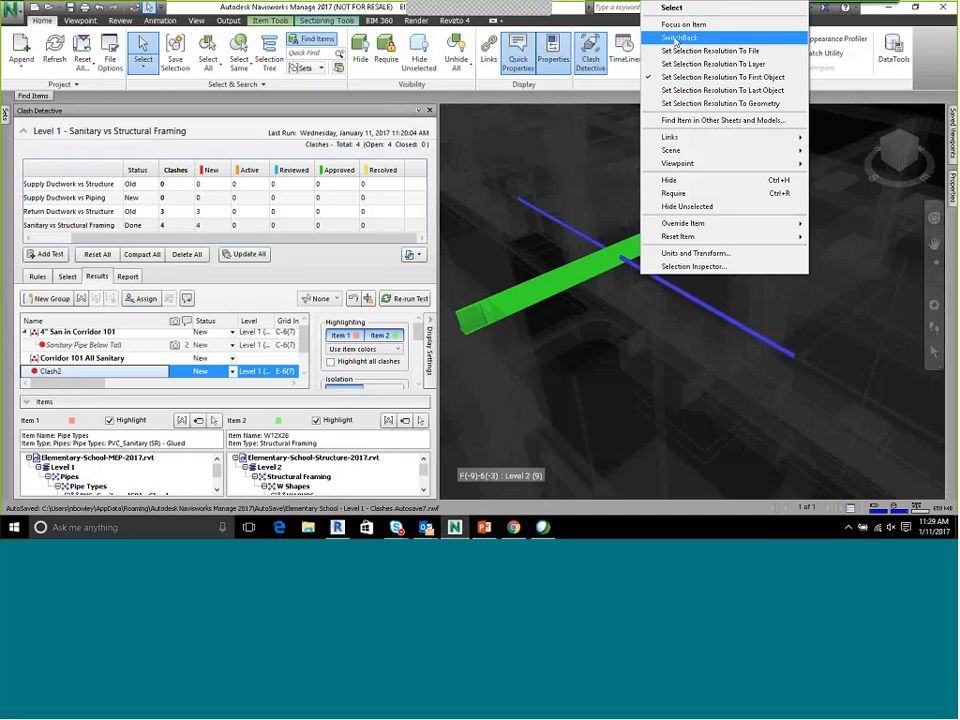
pyautogui.click(249, 12)
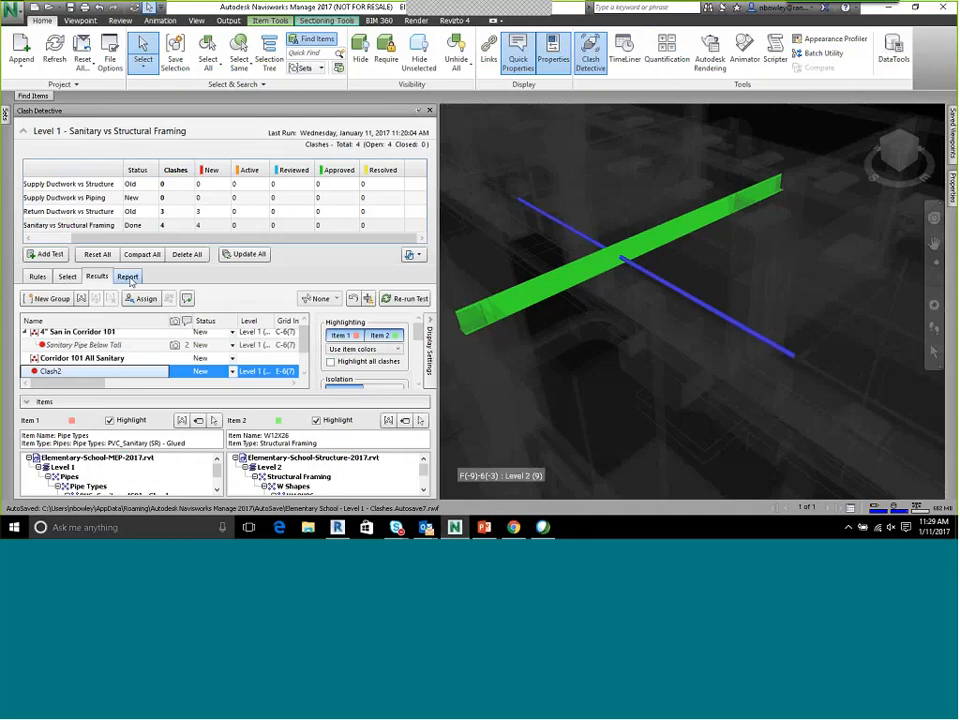
pyautogui.click(128, 277)
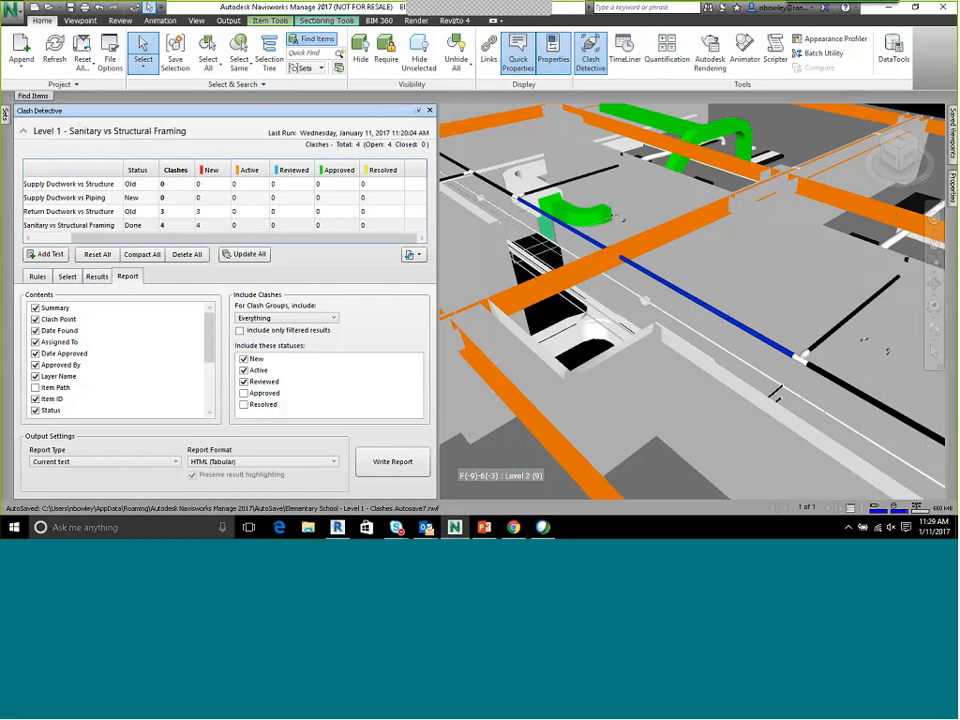
pyautogui.scroll(-4, 200, 327)
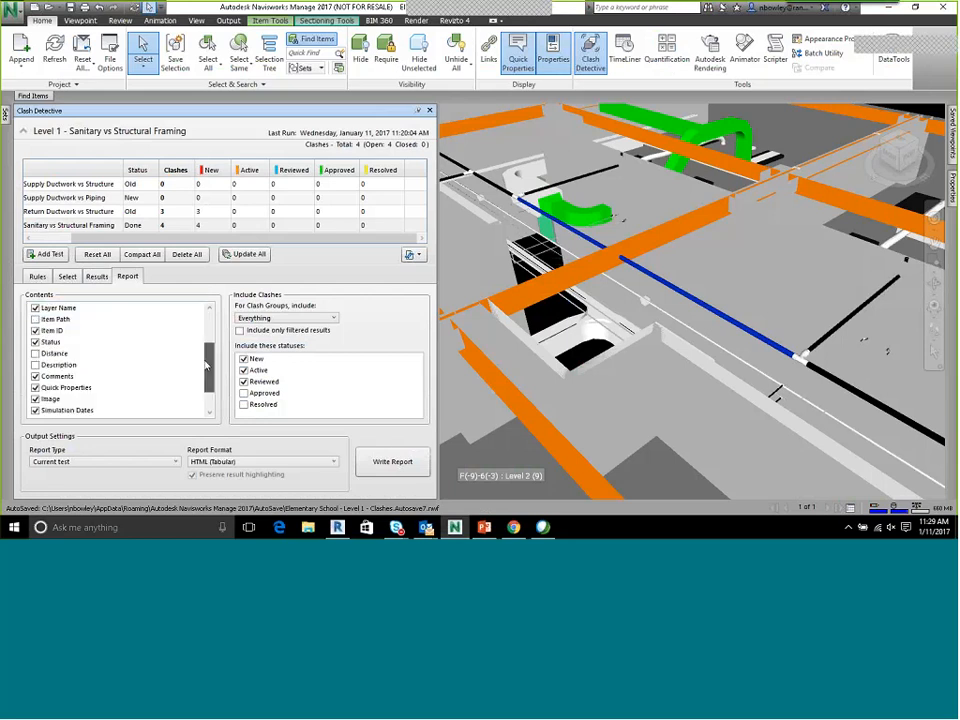
pyautogui.scroll(4, 204, 315)
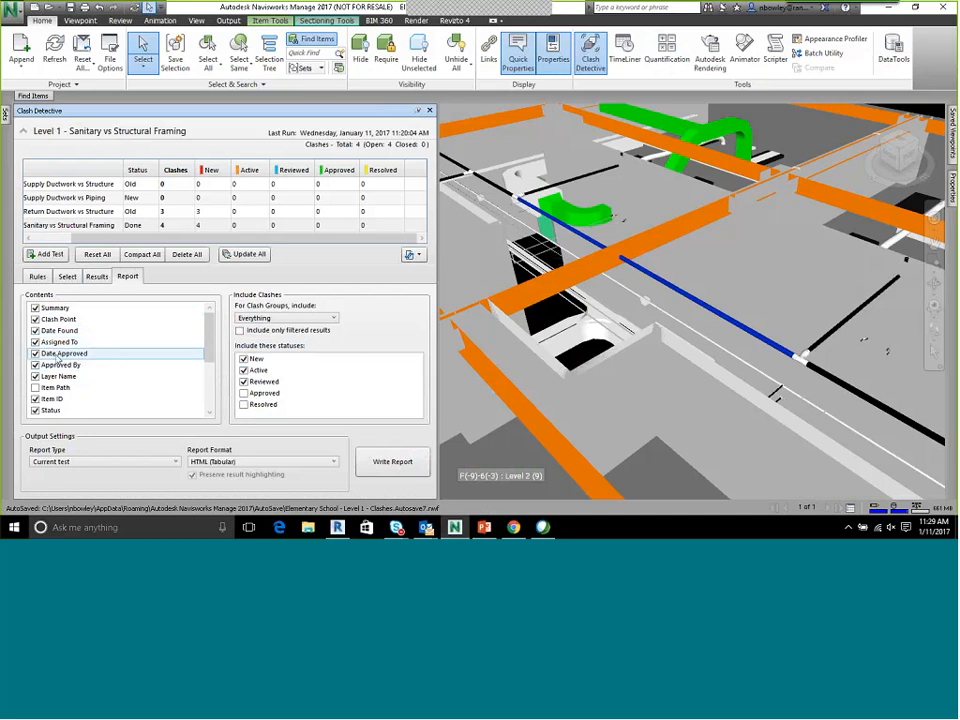
# Exclude Date Approved, Approved By, Simulation Dates and Simulation Event from the clash report contents
pyautogui.click(35, 354)
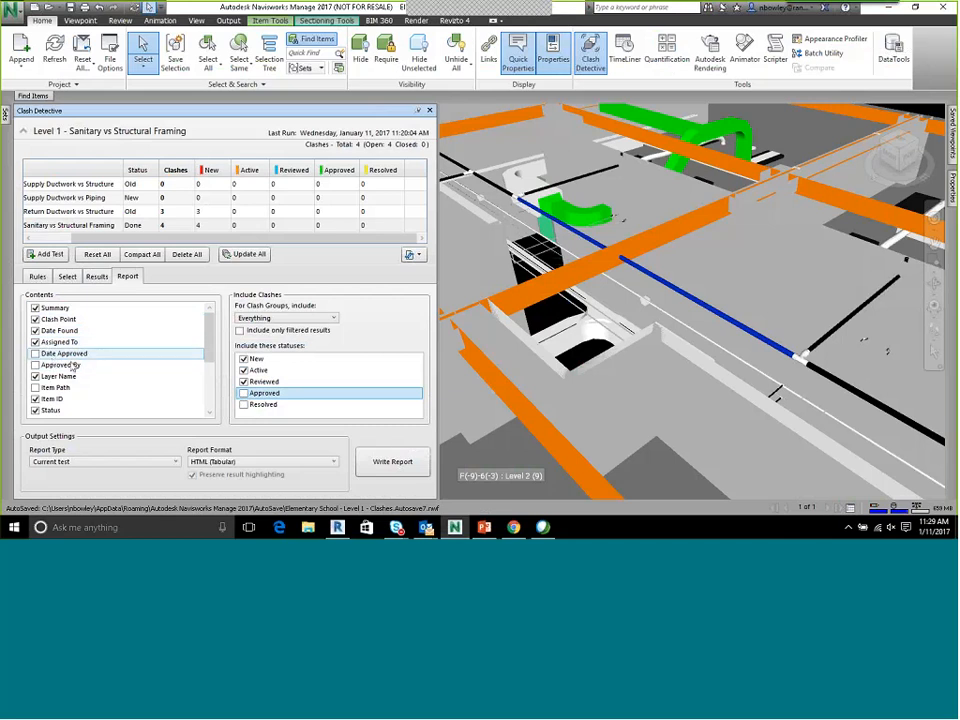
pyautogui.moveTo(208, 325); pyautogui.dragTo(208, 355)
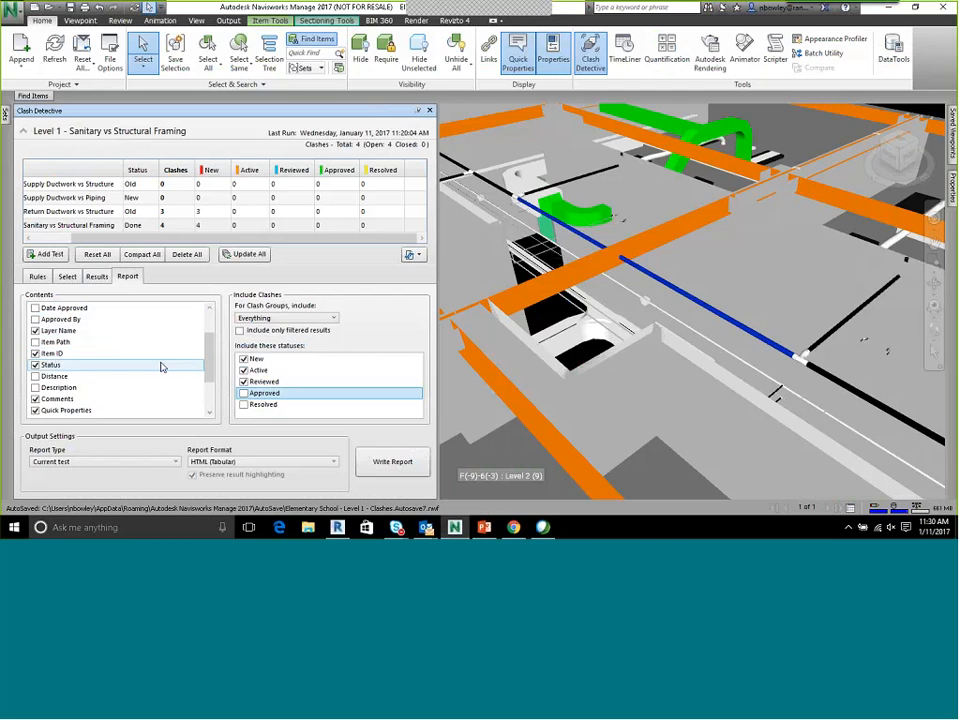
pyautogui.scroll(-3, 161, 367)
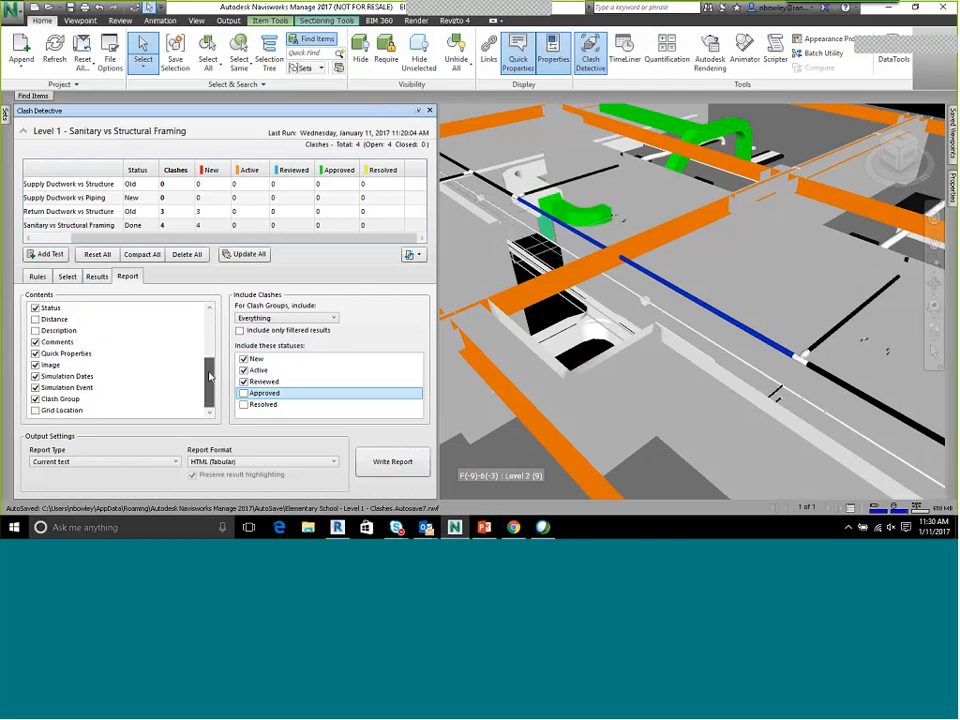
pyautogui.click(36, 387)
pyautogui.click(36, 376)
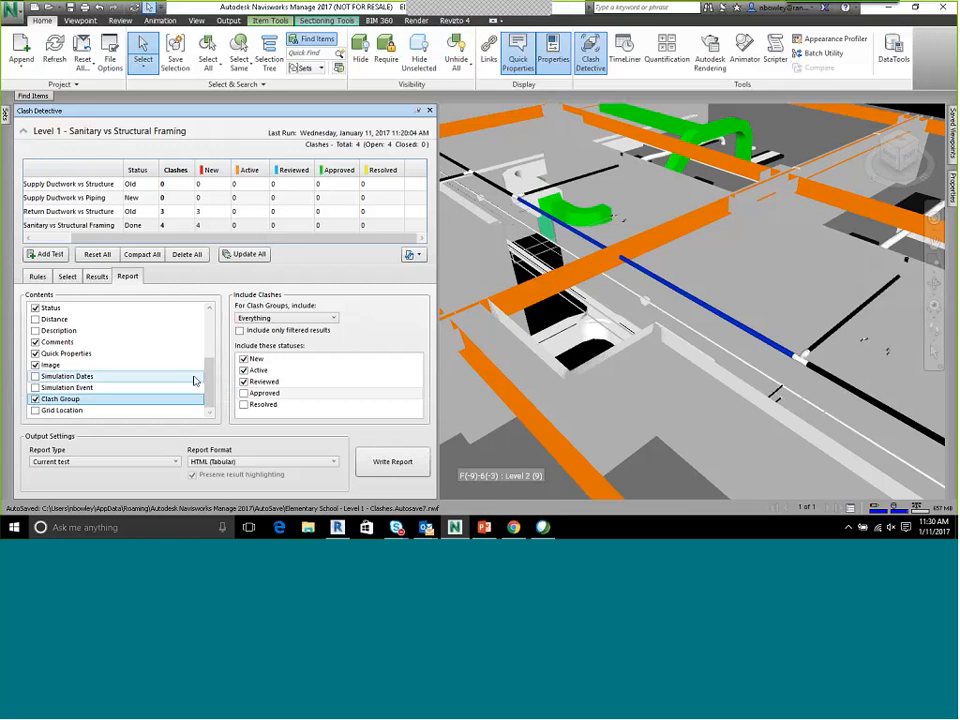
# Set the clash report format to As viewpoints and display the list of saved viewpoints
pyautogui.scroll(3, 194, 380)
pyautogui.scroll(-3, 194, 380)
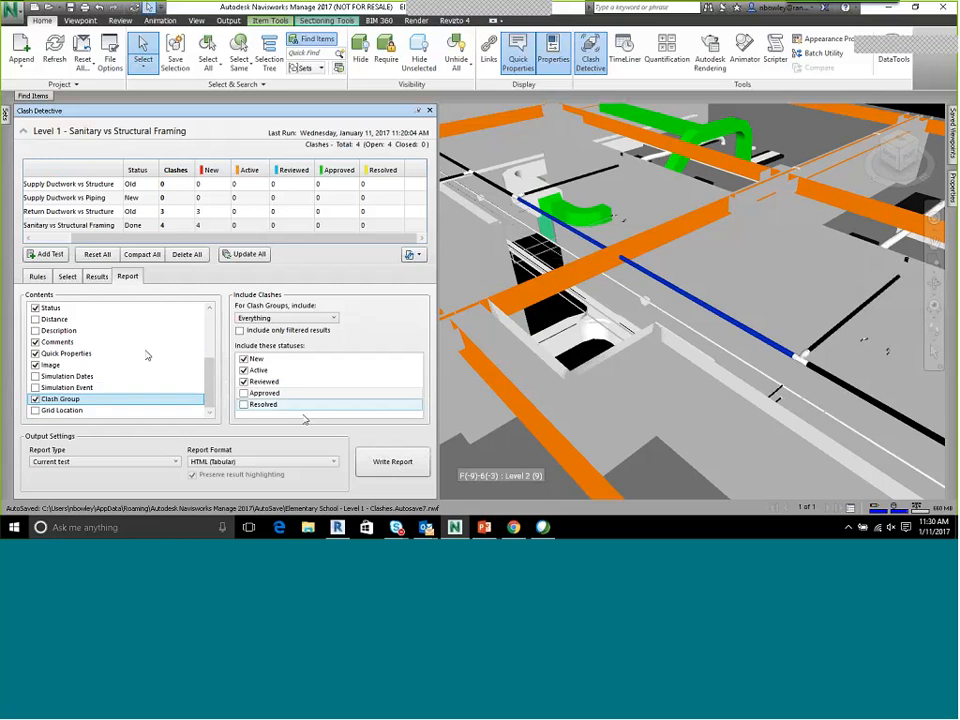
pyautogui.click(335, 464)
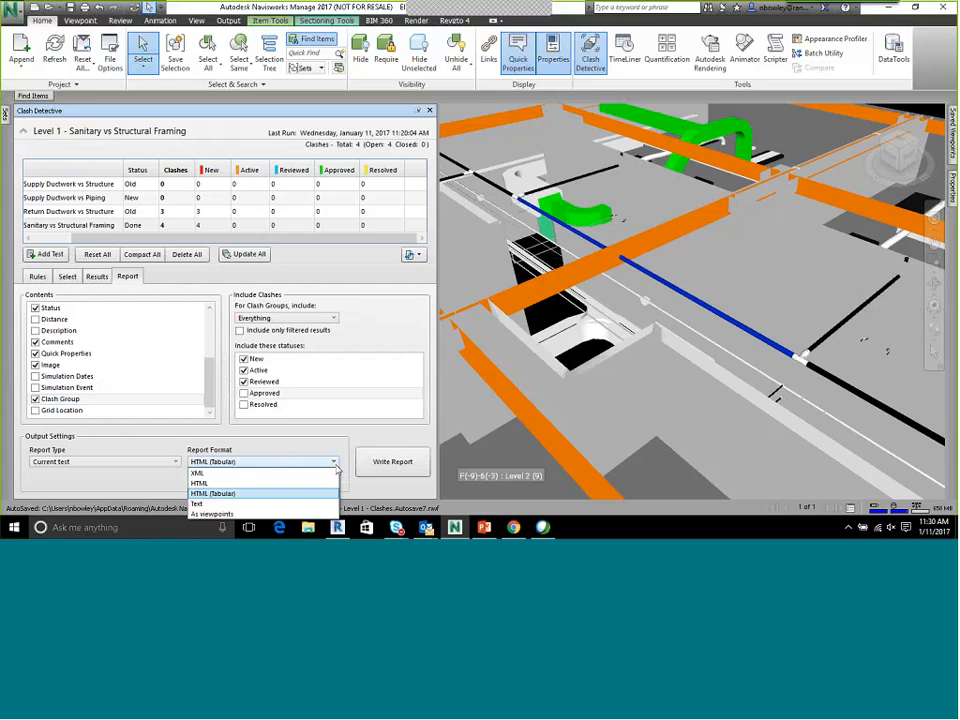
pyautogui.click(322, 448)
pyautogui.click(280, 462)
pyautogui.click(204, 514)
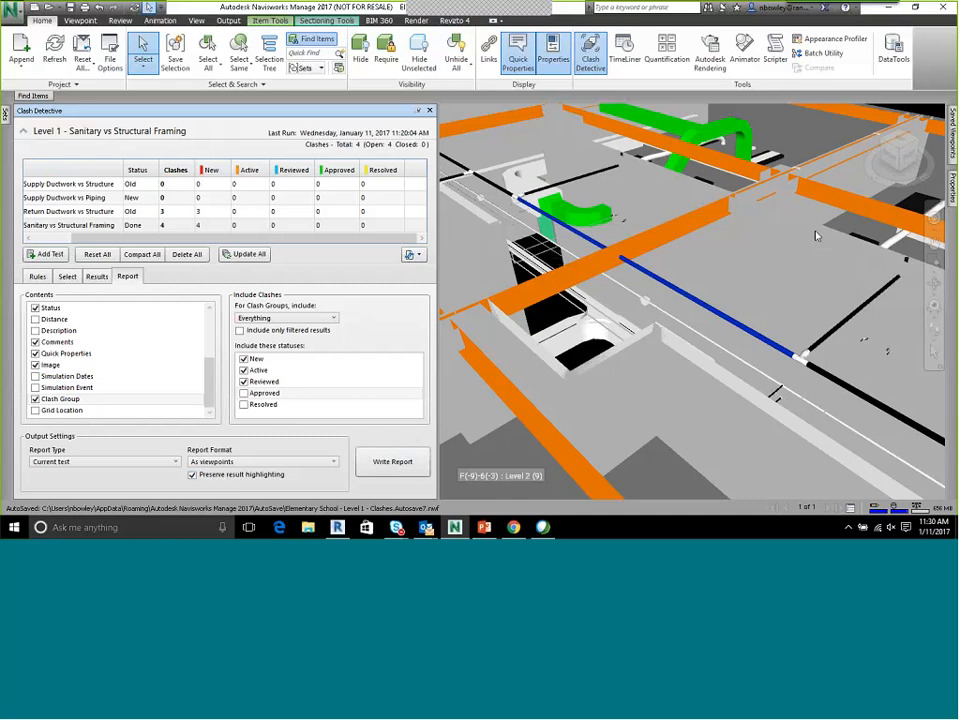
pyautogui.click(953, 131)
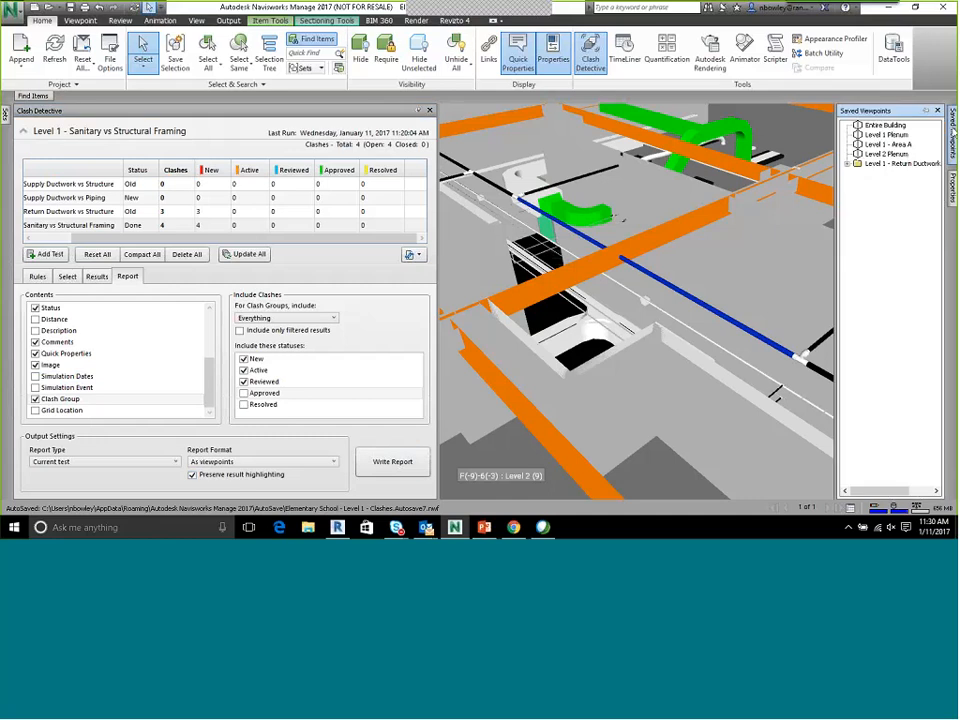
# Review the saved viewpoints Entire Building, Level 1 Plenum, Level 2 Plenum and Level 1 - Area A
pyautogui.click(885, 125)
pyautogui.click(887, 134)
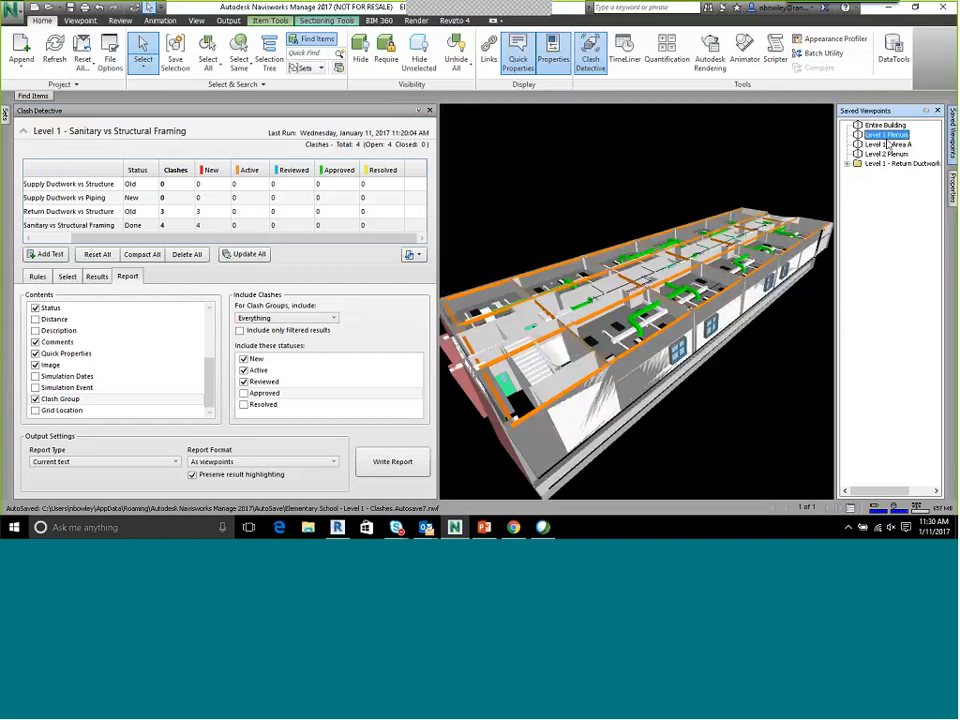
pyautogui.click(886, 154)
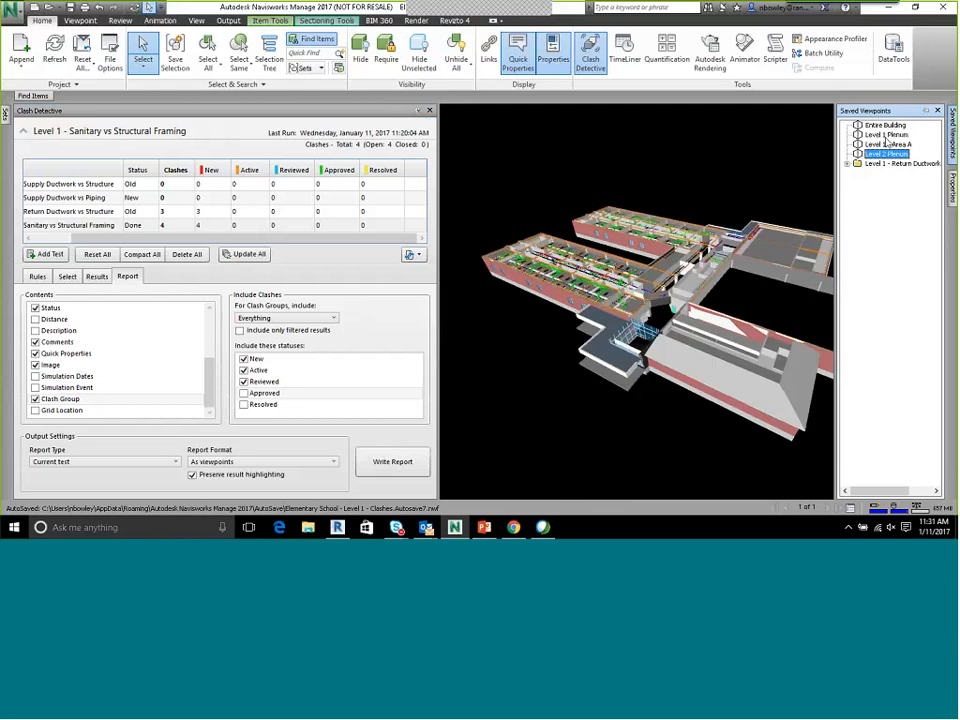
pyautogui.click(887, 134)
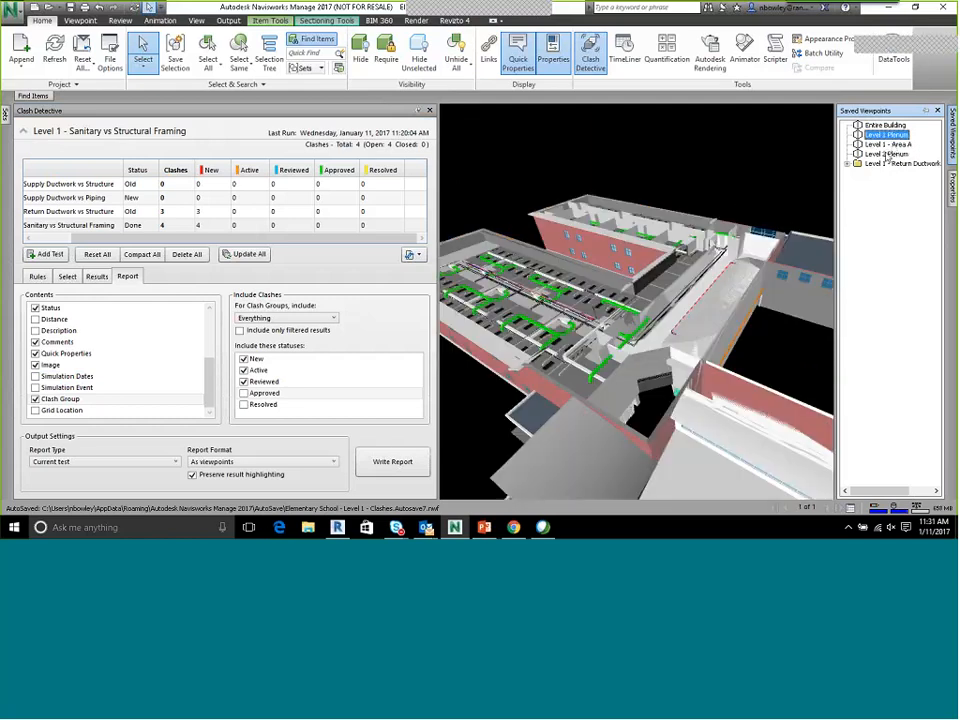
pyautogui.click(887, 145)
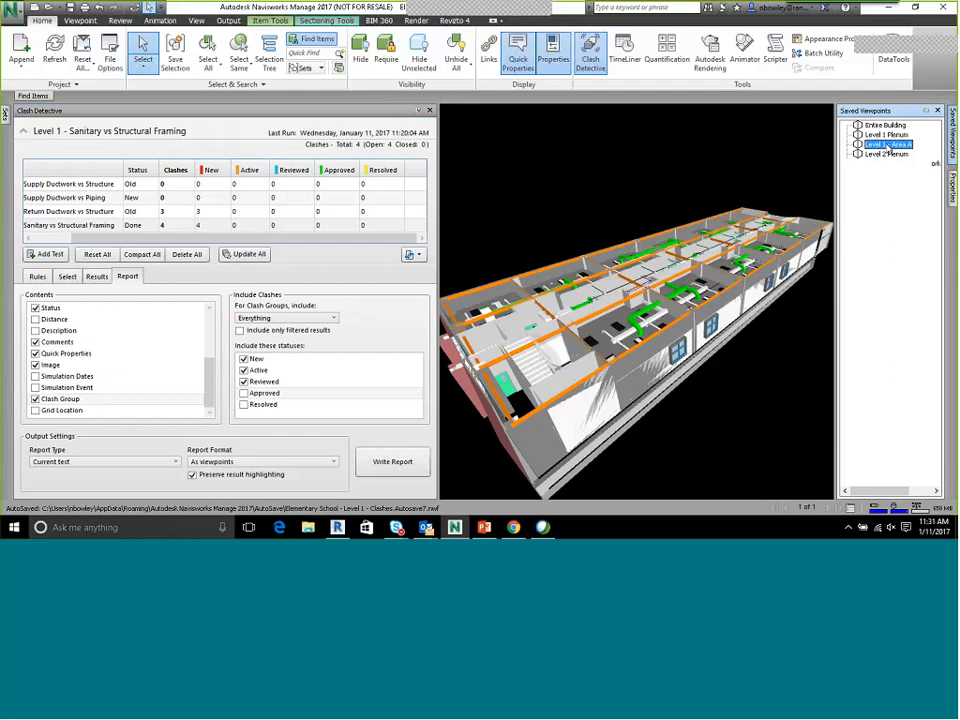
pyautogui.click(885, 125)
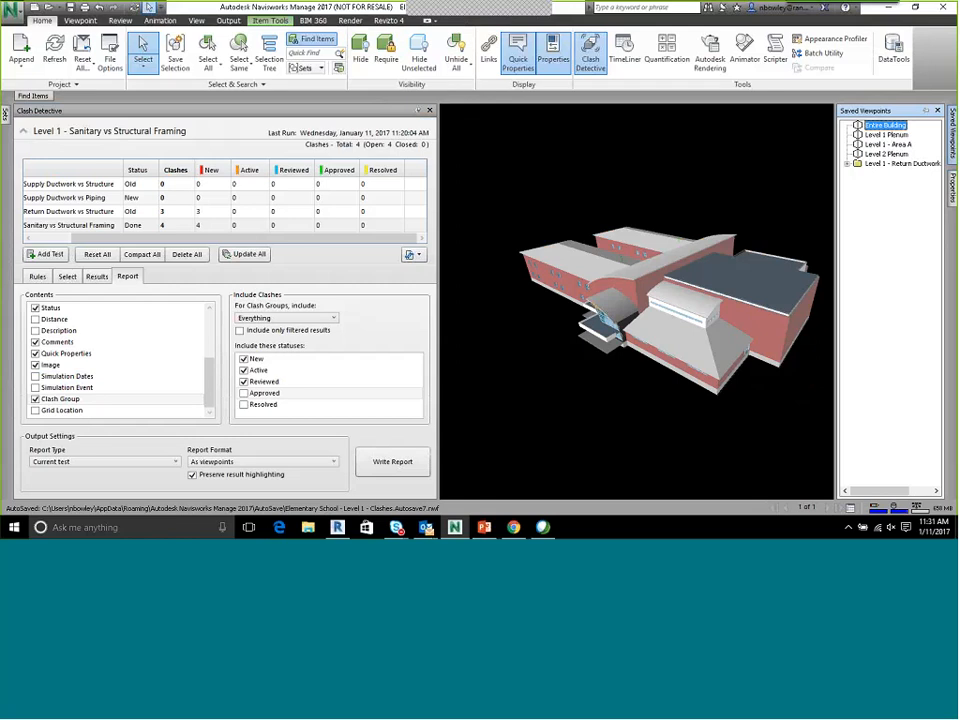
# Write the clash report as viewpoints and expand the Level 1 - Sanitary vs Structural Framing viewpoint folder
pyautogui.click(395, 462)
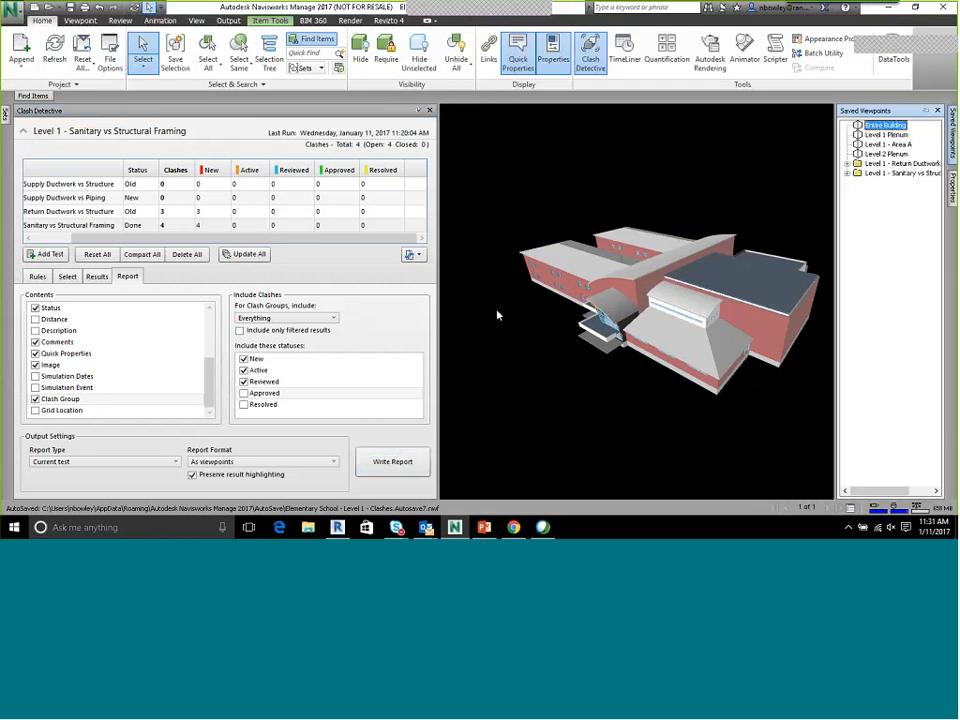
pyautogui.doubleClick(920, 174)
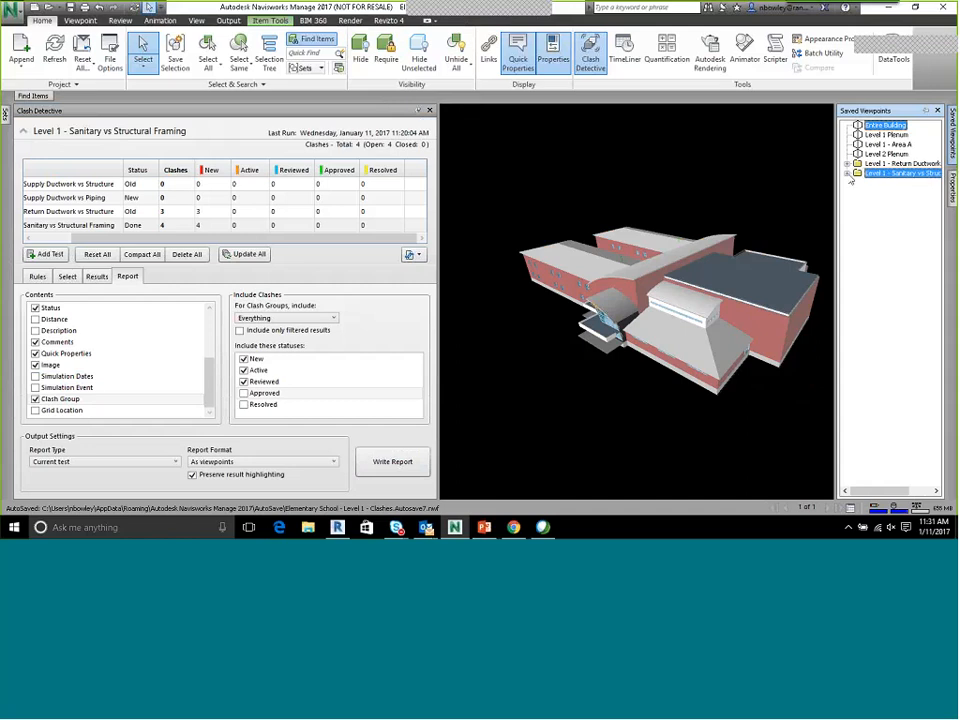
pyautogui.doubleClick(918, 193)
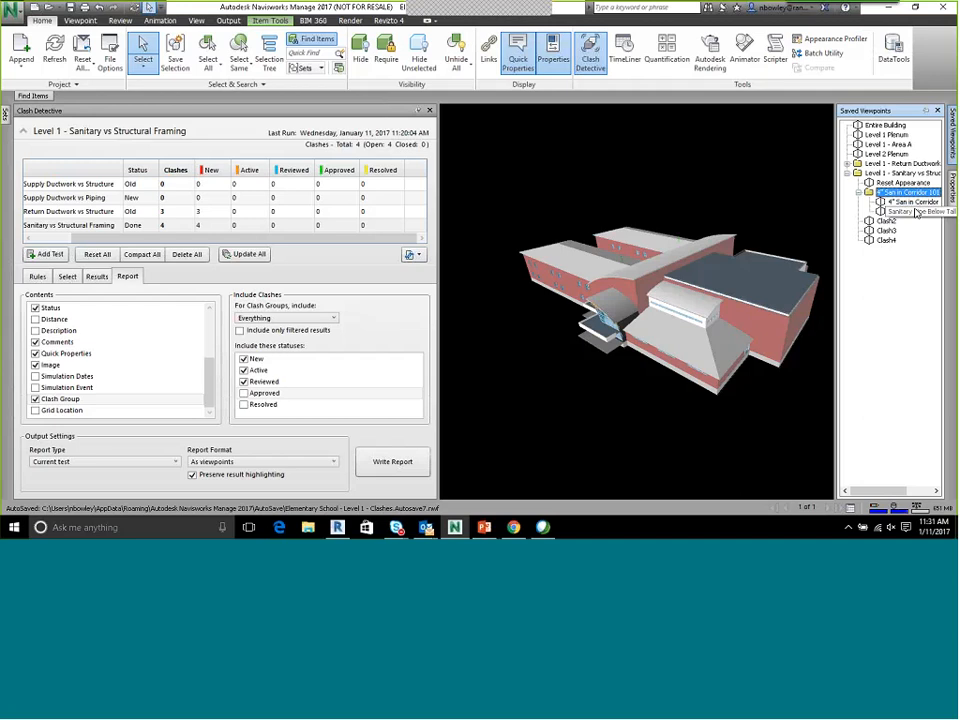
# Examine the Clash2 viewpoint and the two viewpoints in the 4" San in Corridor 101 folder, including the redlined Sanitary Pipe Below Tall
pyautogui.click(858, 193)
pyautogui.click(888, 203)
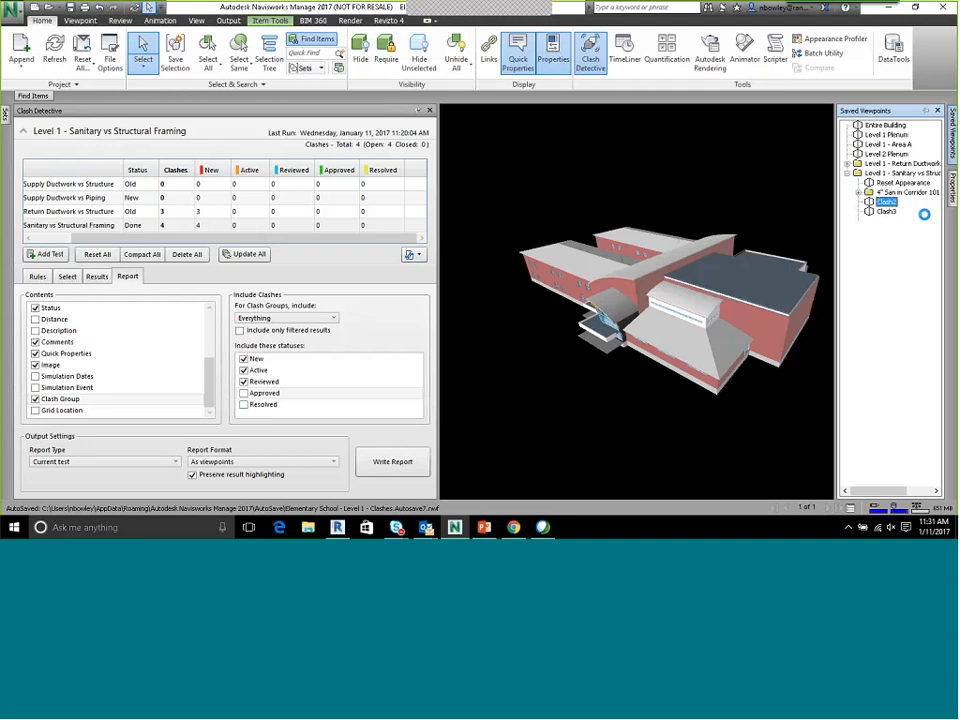
pyautogui.click(858, 193)
pyautogui.click(890, 203)
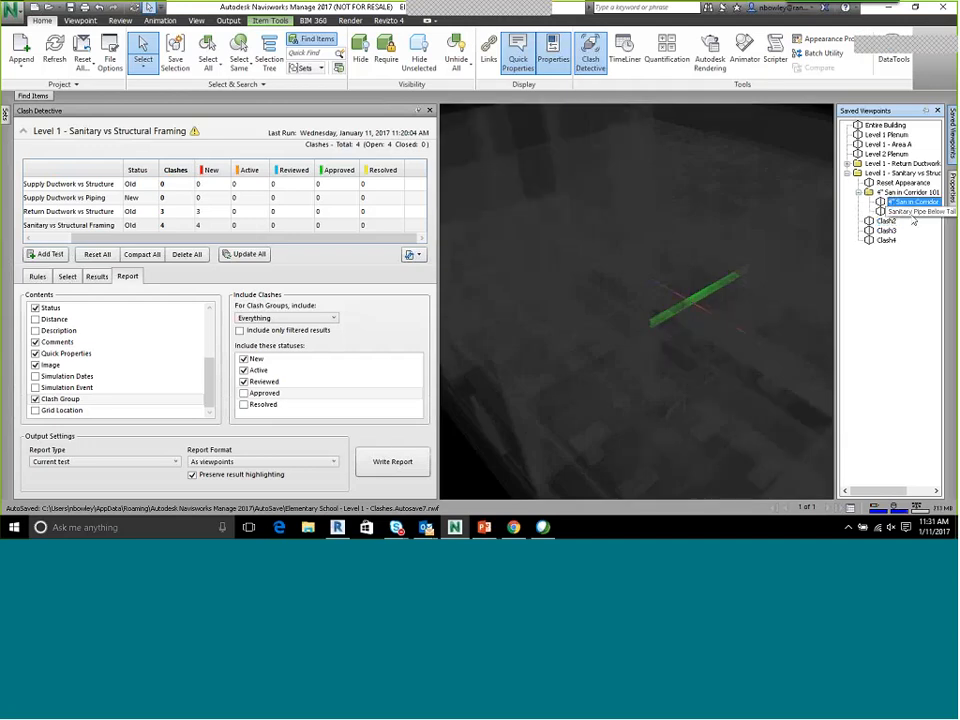
pyautogui.click(915, 212)
pyautogui.click(906, 202)
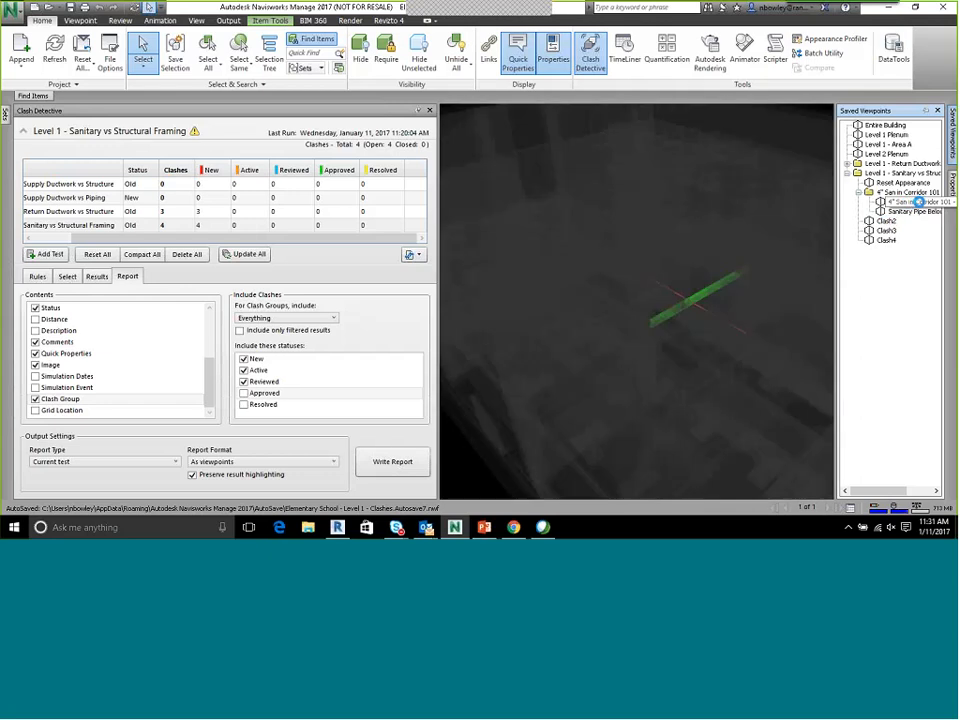
pyautogui.click(904, 212)
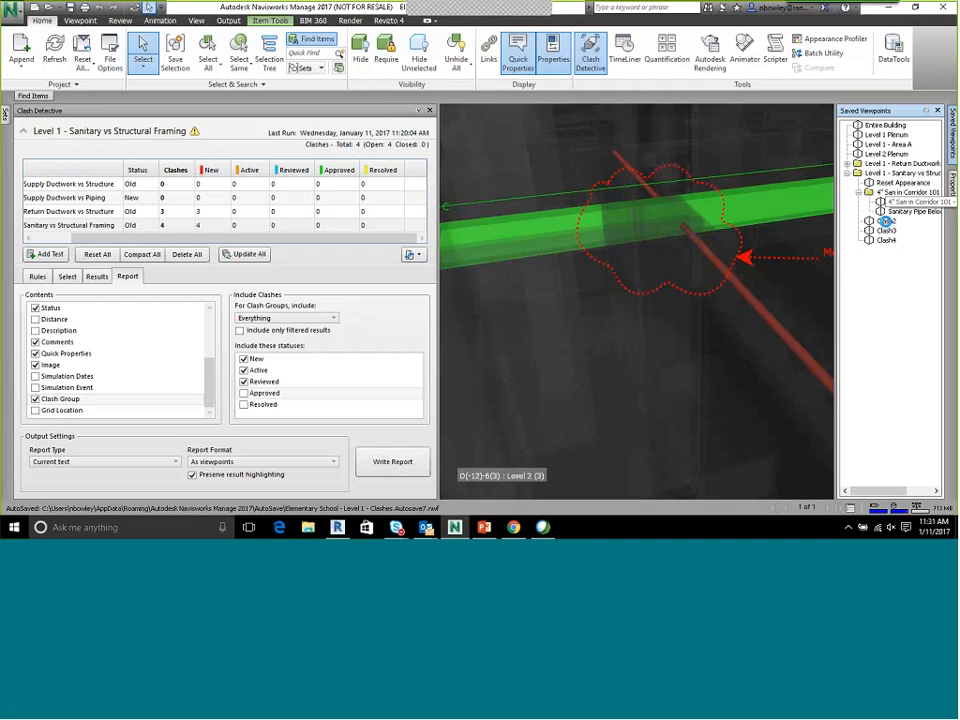
pyautogui.click(905, 202)
pyautogui.click(905, 212)
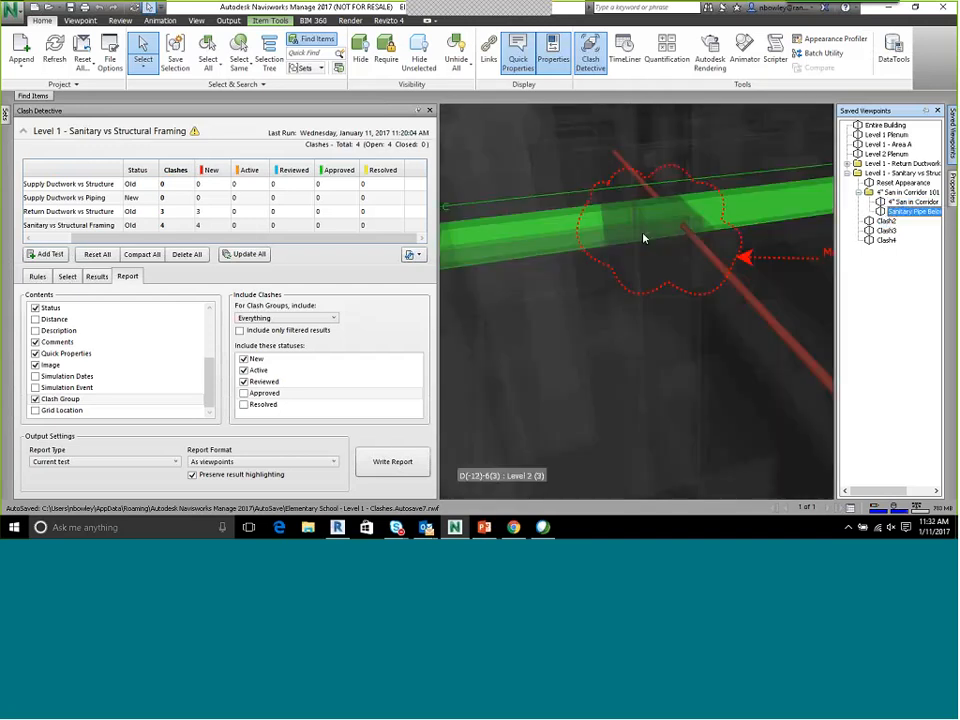
# Display the sanitary test's clash results and examine the saved viewpoints for Clash3, 4" San in Corridor 101, Sanitary Pipe Below Tall, Clash2 and Clash4
pyautogui.click(67, 277)
pyautogui.click(97, 277)
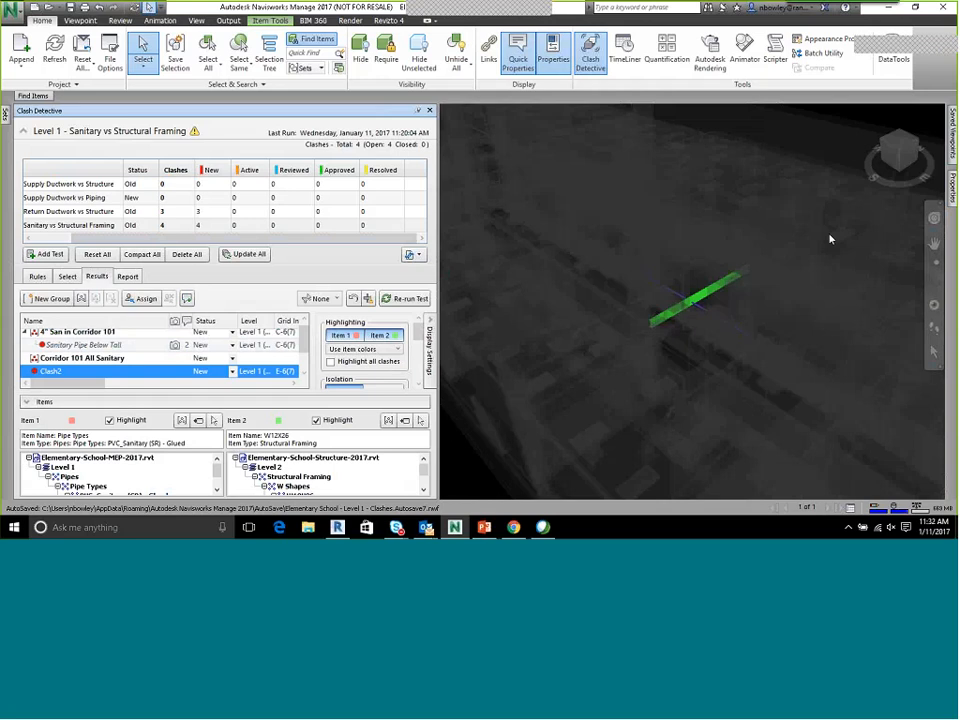
pyautogui.moveTo(951, 138)
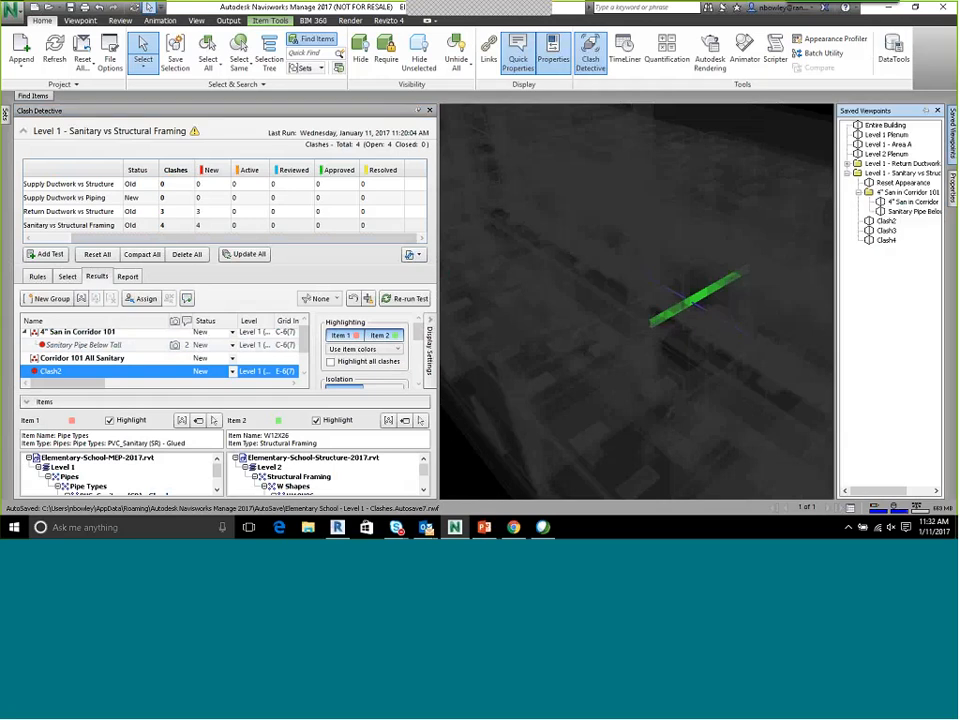
pyautogui.click(886, 230)
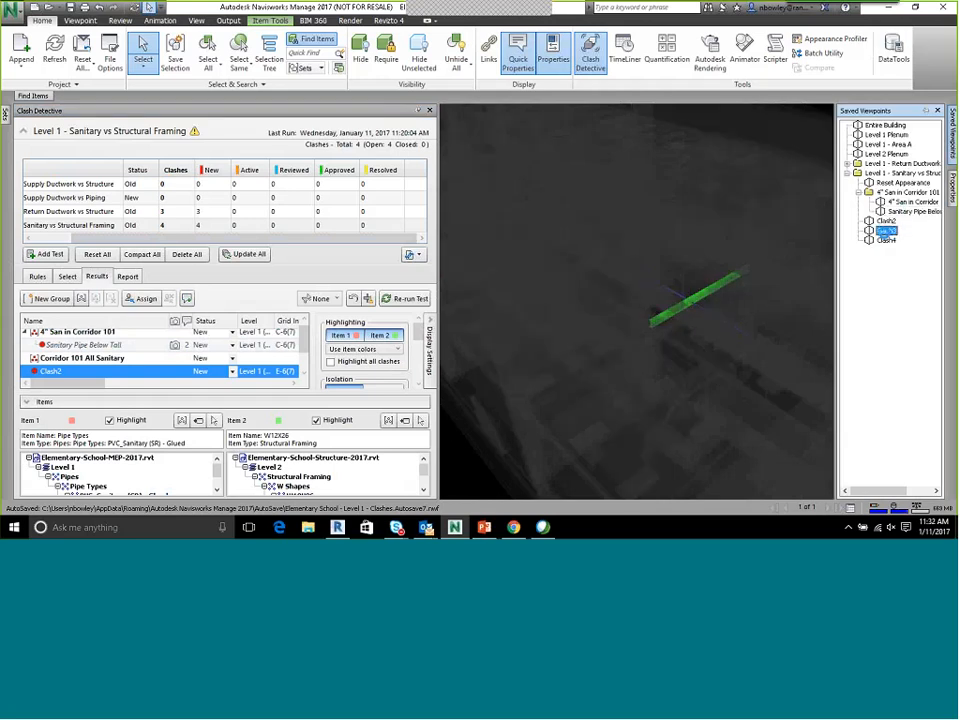
pyautogui.click(905, 203)
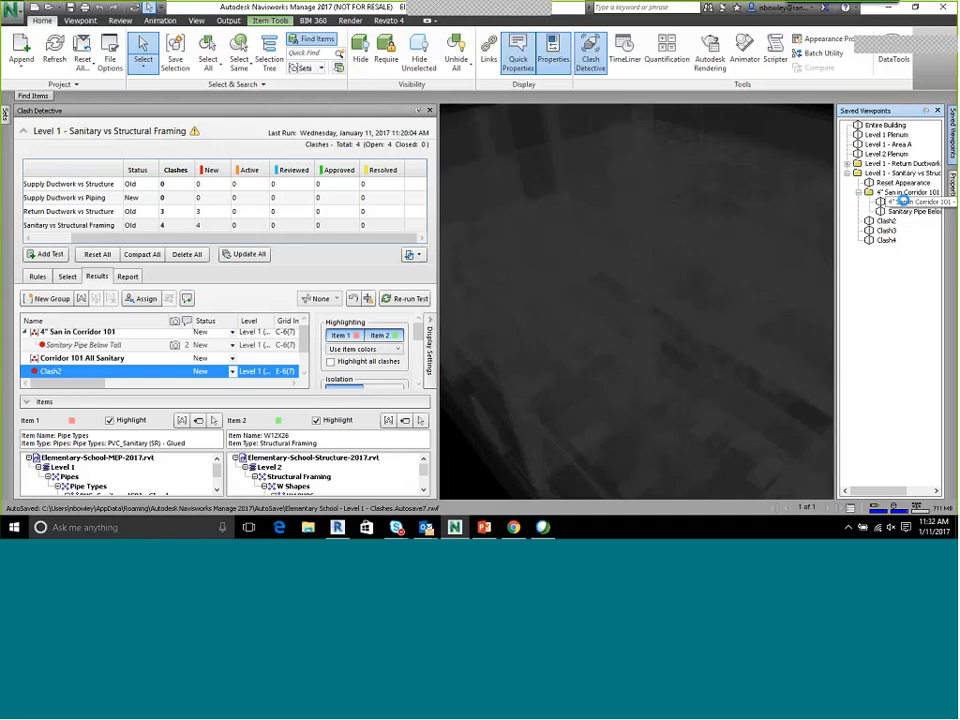
pyautogui.click(908, 203)
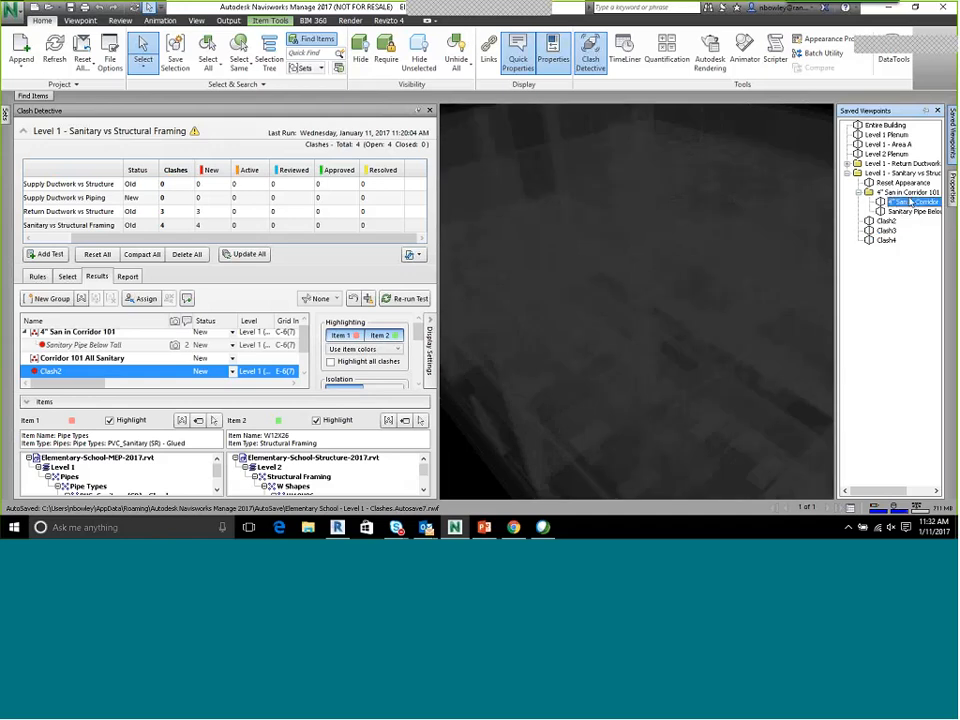
pyautogui.click(907, 211)
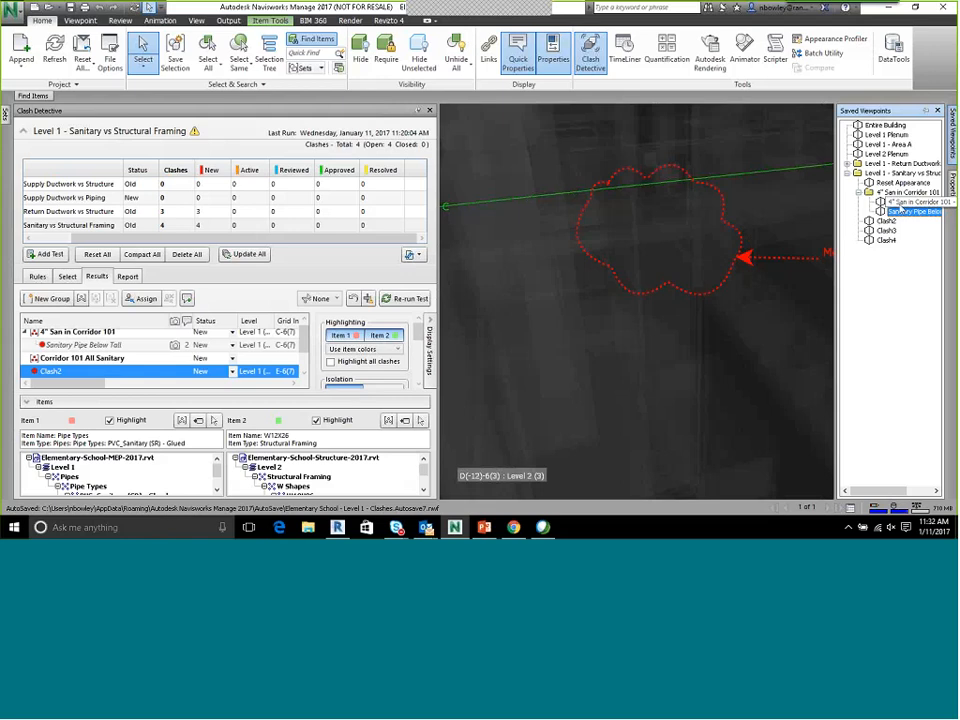
pyautogui.click(887, 223)
pyautogui.click(886, 240)
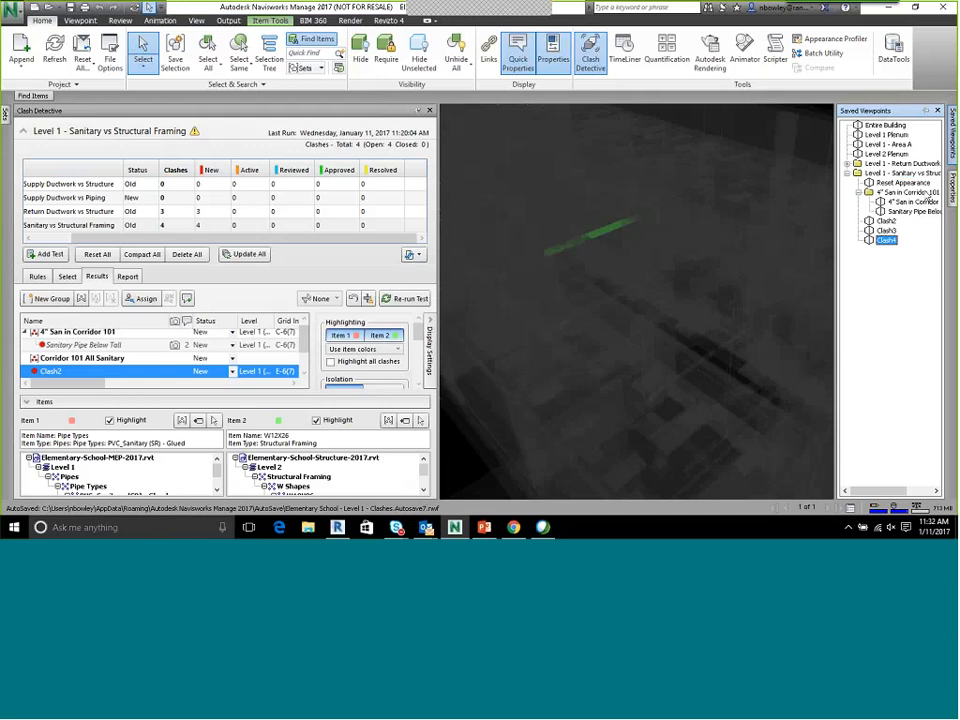
pyautogui.click(908, 212)
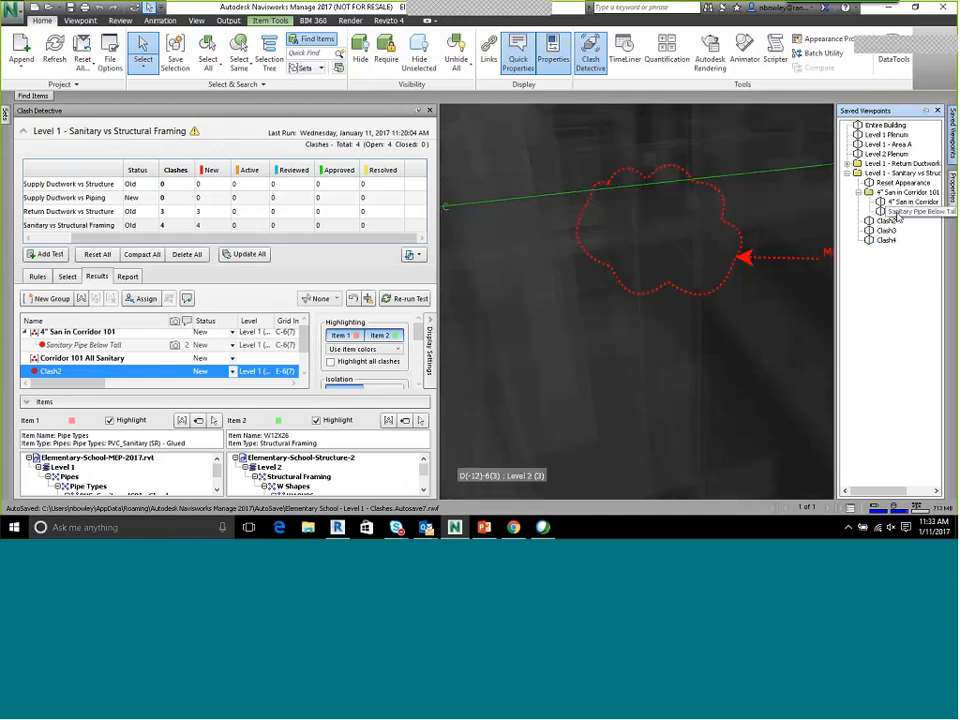
# Close Clash Detective and compare the two 4" San in Corridor 101 viewpoints, finishing on the redlined sanitary pipe
pyautogui.click(430, 112)
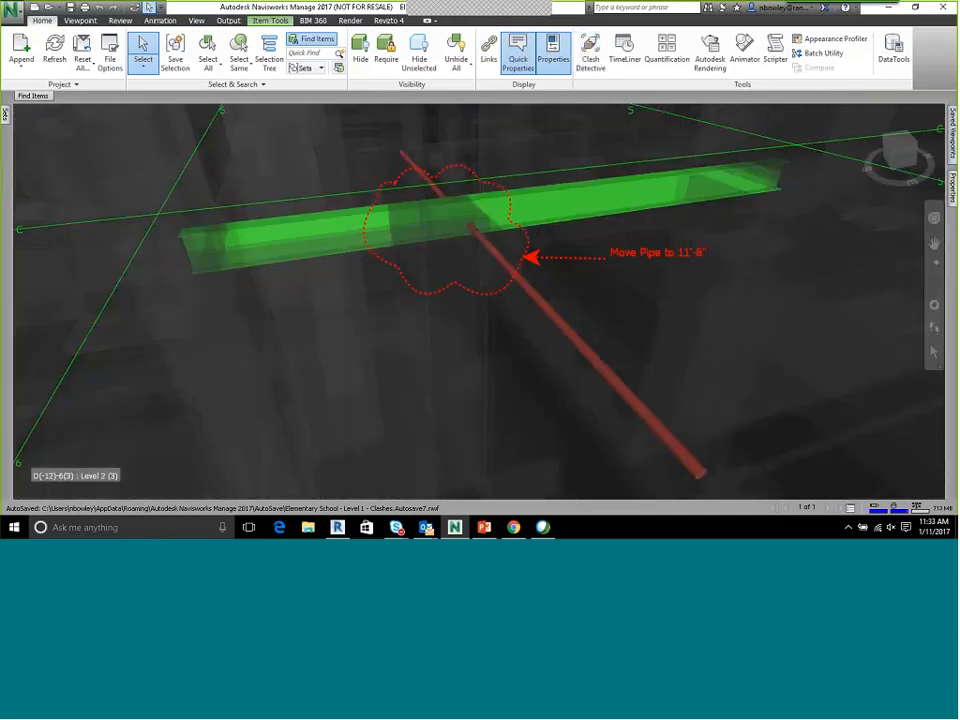
pyautogui.moveTo(952, 146)
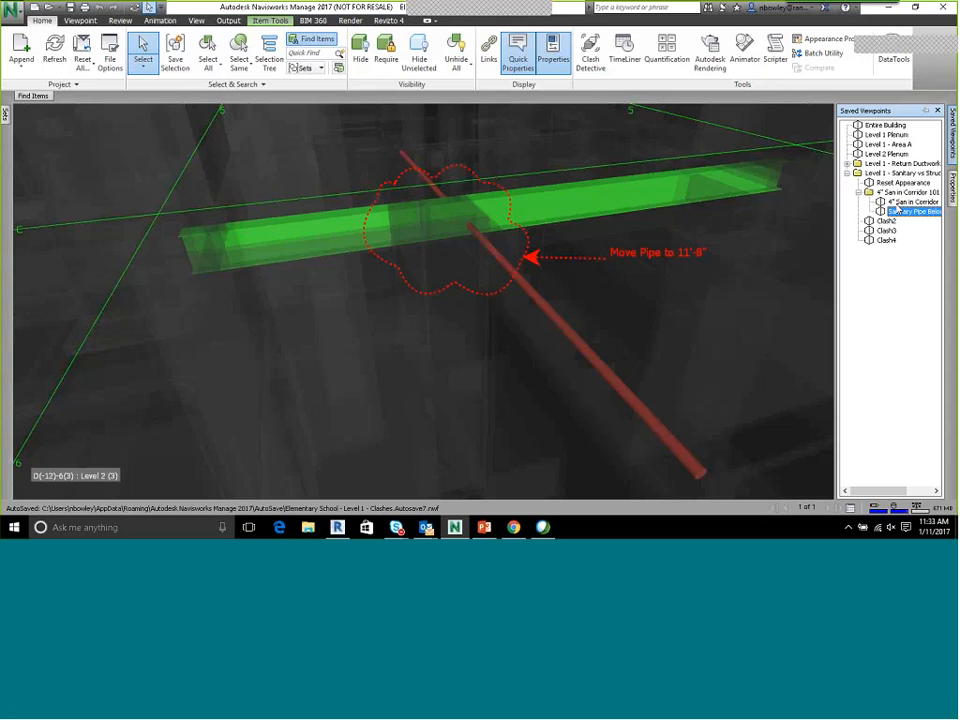
pyautogui.click(897, 204)
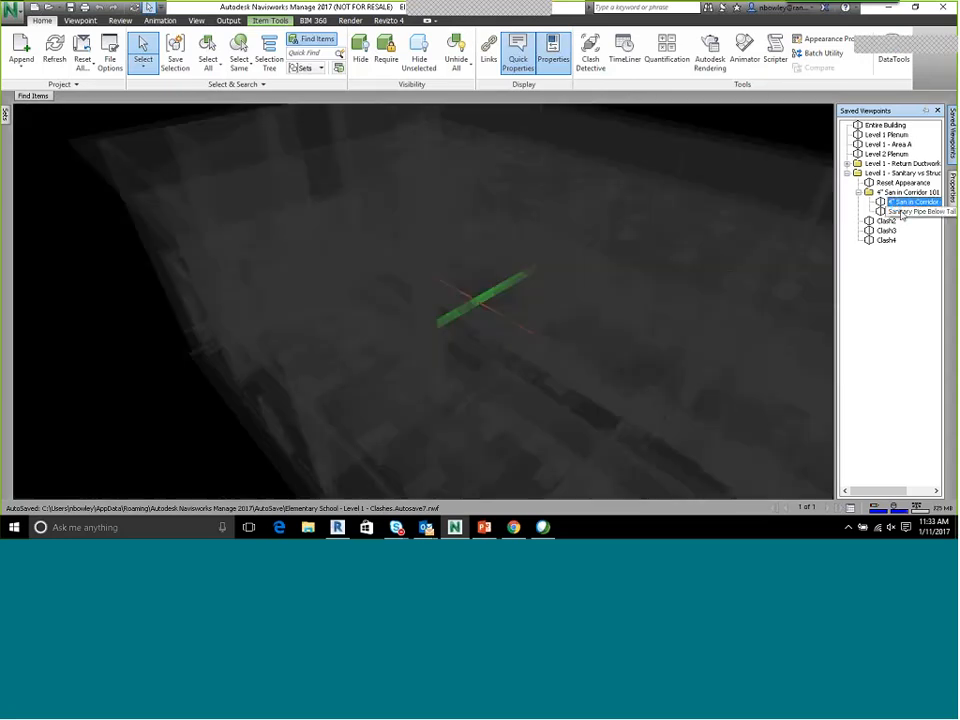
pyautogui.click(907, 213)
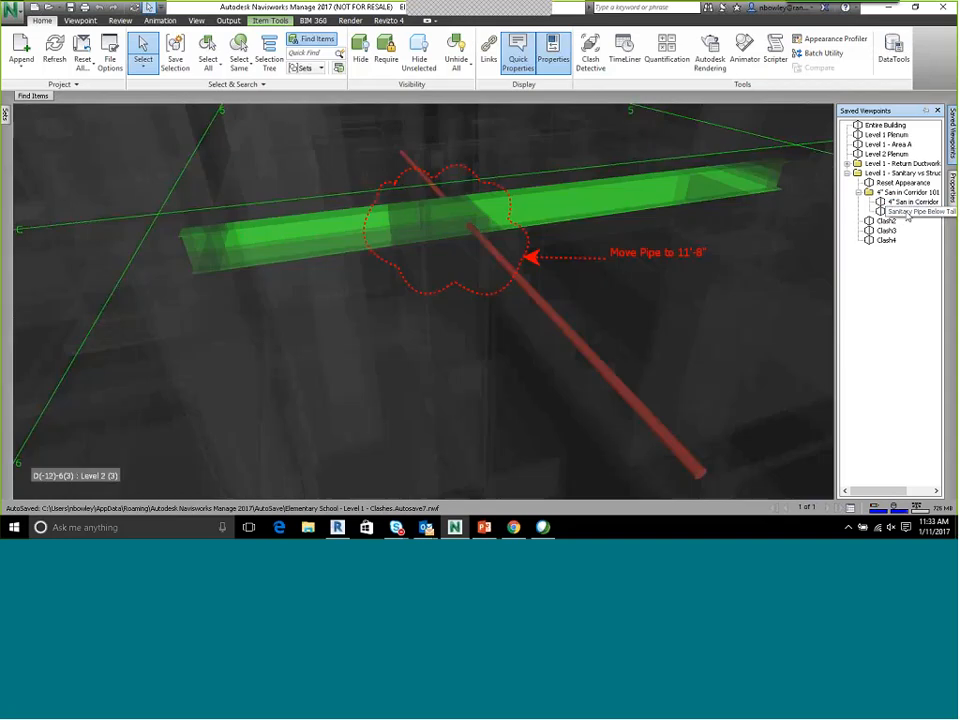
# Start a viewpoints report export from the Level 1 - Sanitary vs Structural Framing folder and browse to Clash Reports
pyautogui.rightClick(888, 174)
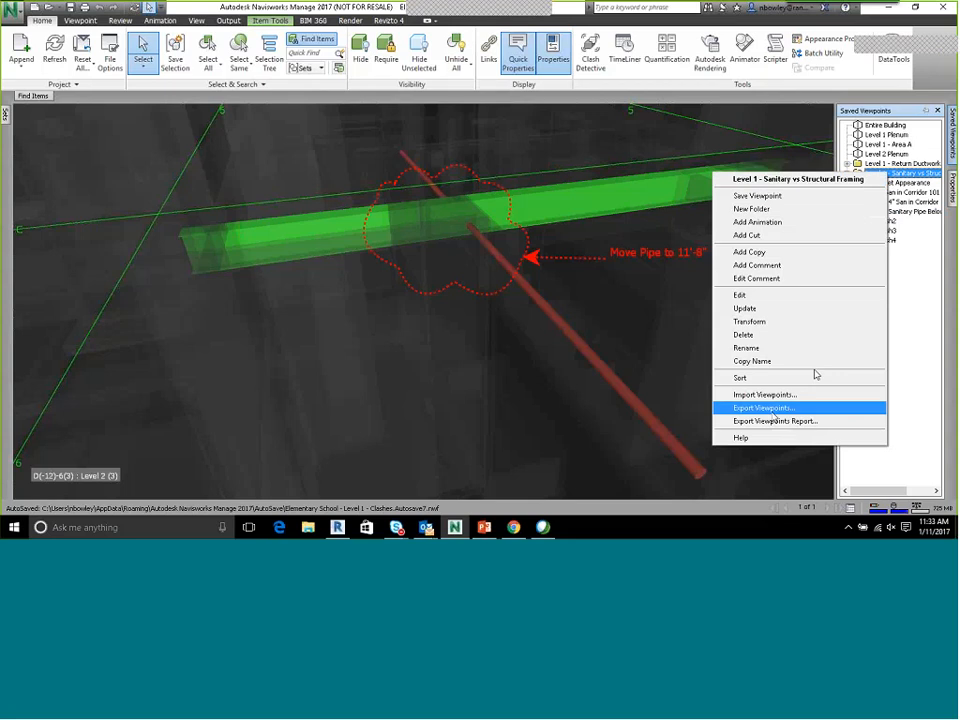
pyautogui.rightClick(920, 175)
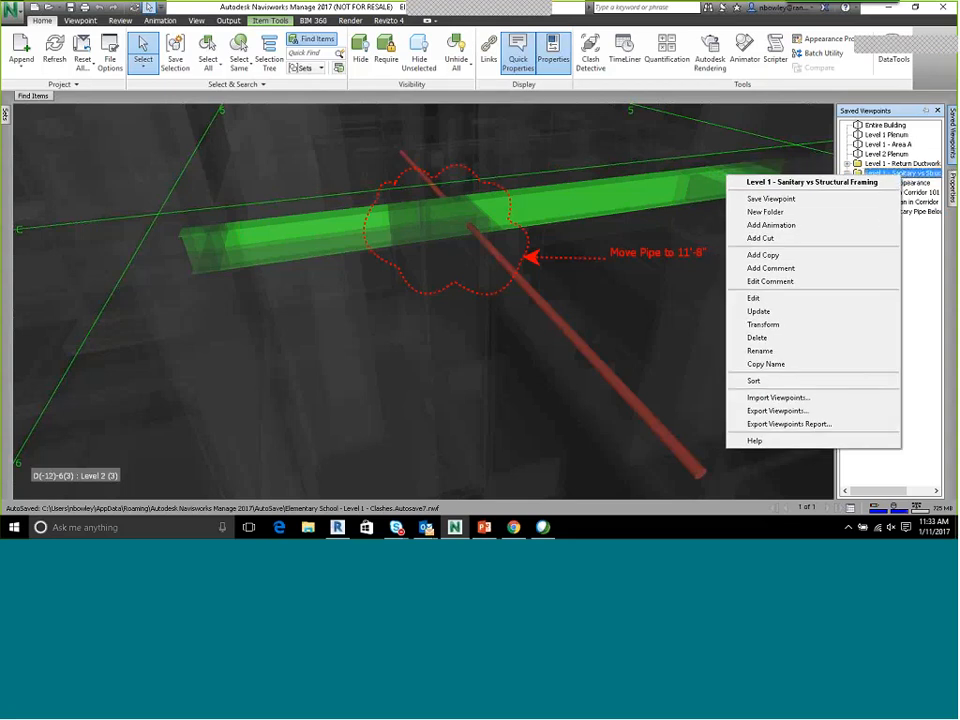
pyautogui.click(786, 424)
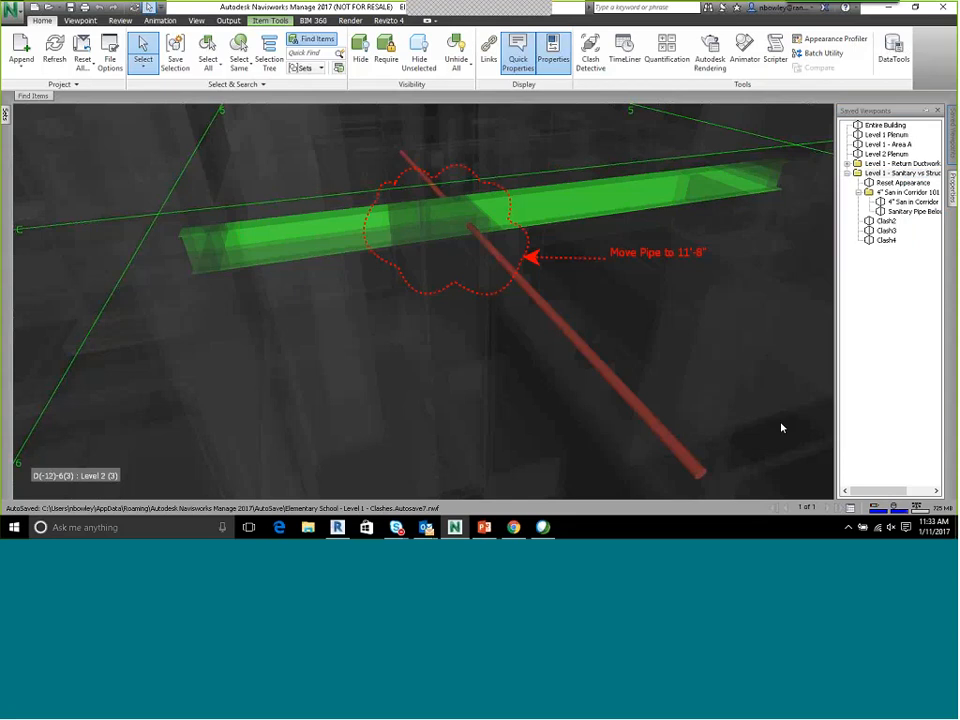
pyautogui.doubleClick(210, 209)
# Create the folder "Level 1 - San vs Structural" and save the report in it as Elementary School - Level 1 - Clashes.html
pyautogui.rightClick(226, 292)
pyautogui.moveTo(277, 419)
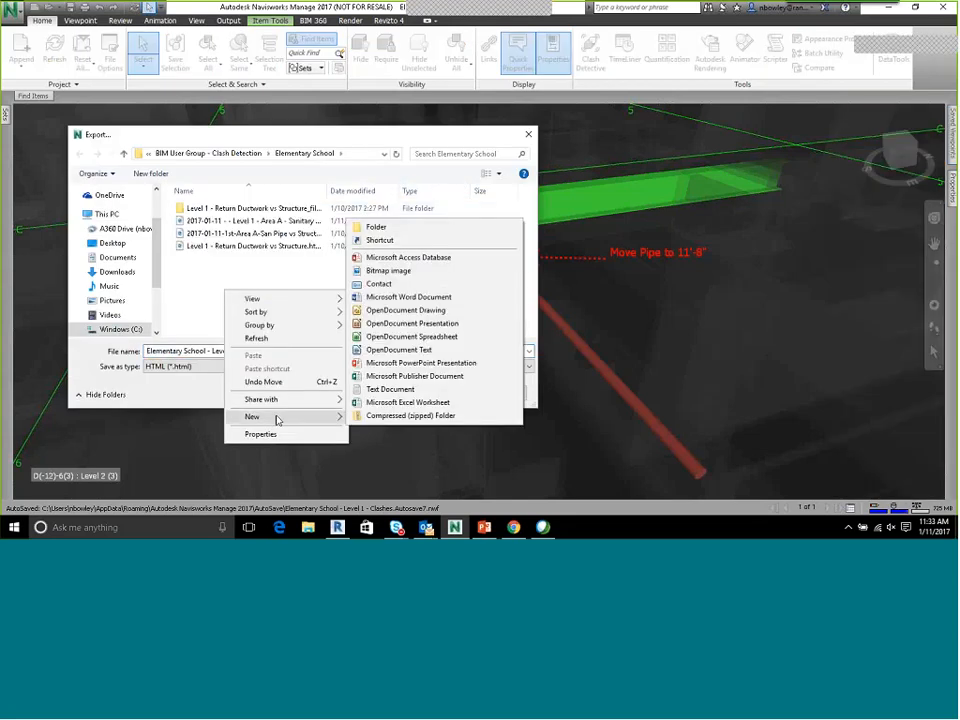
pyautogui.click(411, 227)
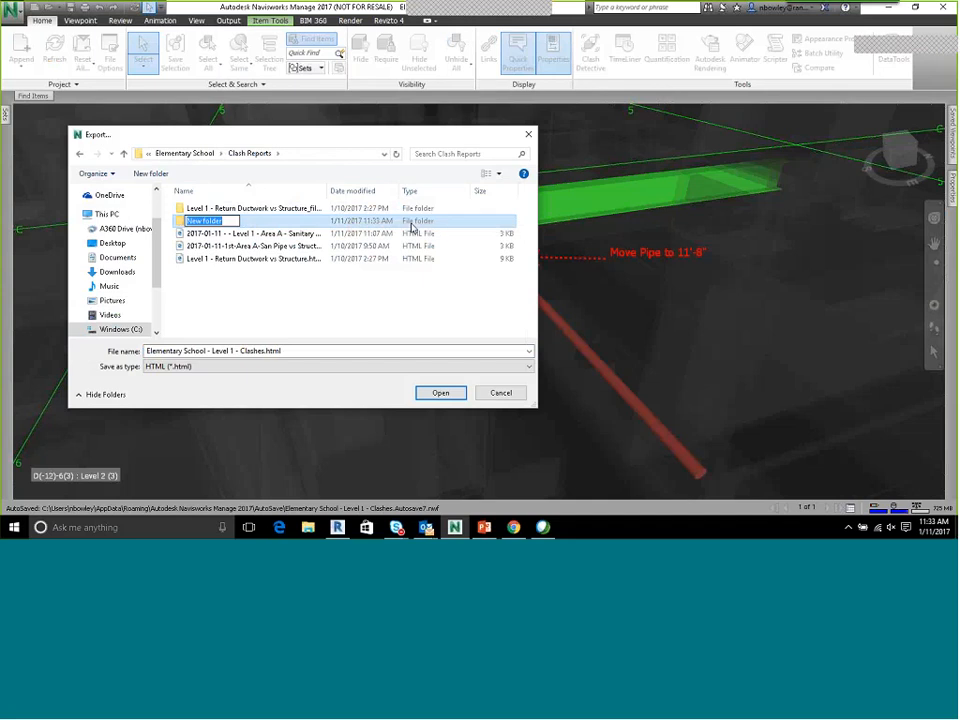
pyautogui.write('Level 1 - San vs Structural')
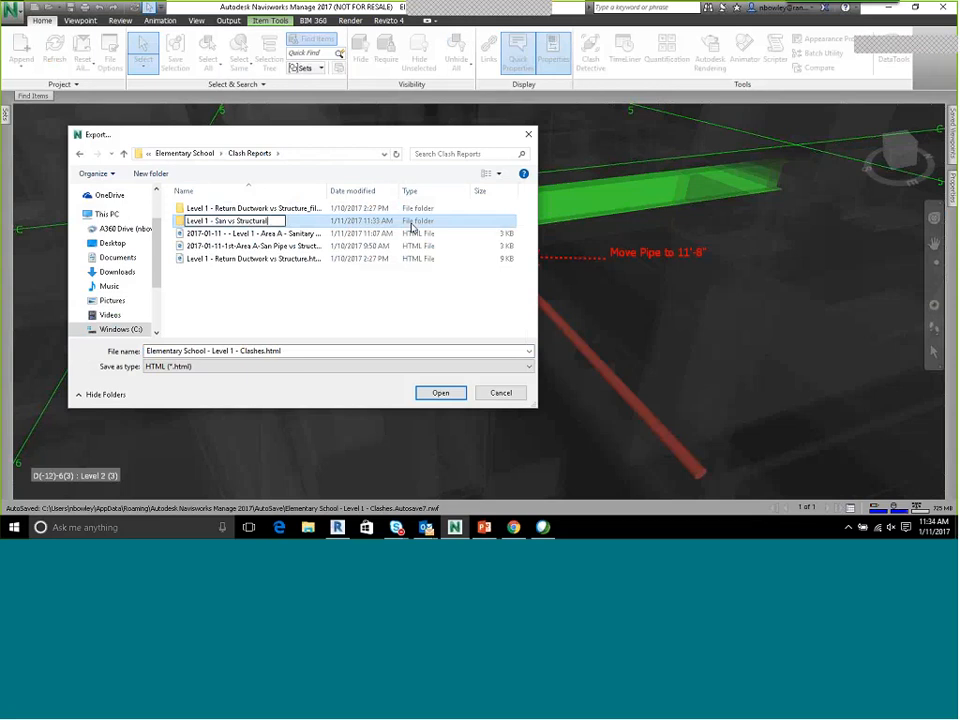
pyautogui.press('Return')
pyautogui.doubleClick(232, 221)
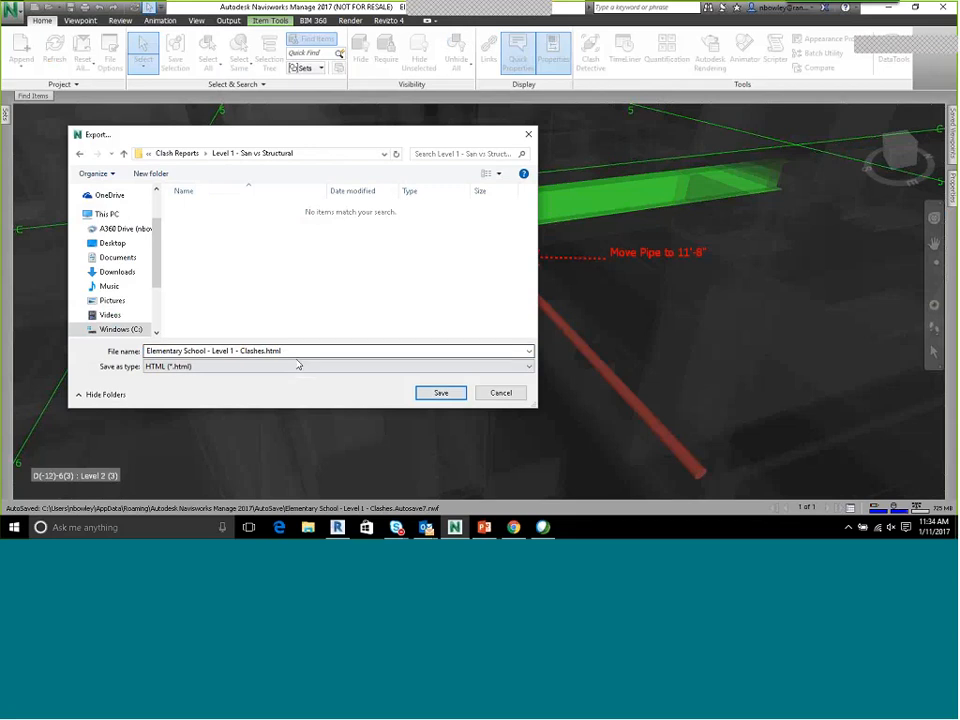
pyautogui.click(438, 392)
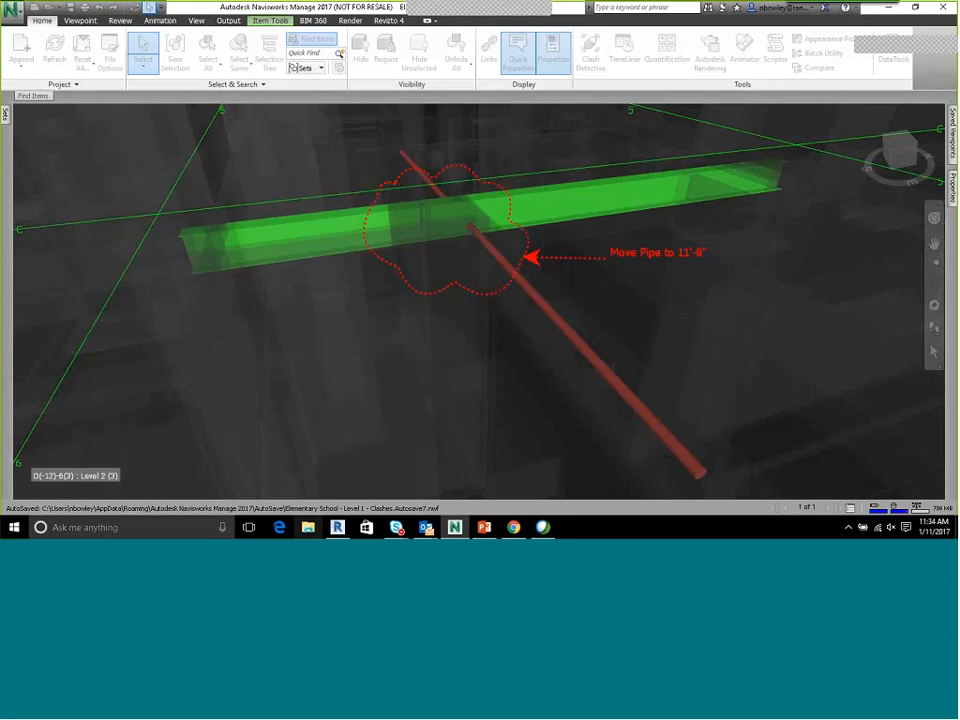
# Switch to File Explorer and browse from the Desktop through Elementary School's Clash Reports to the "Level 1 - San vs Structural" folder
pyautogui.click(310, 527)
pyautogui.click(190, 229)
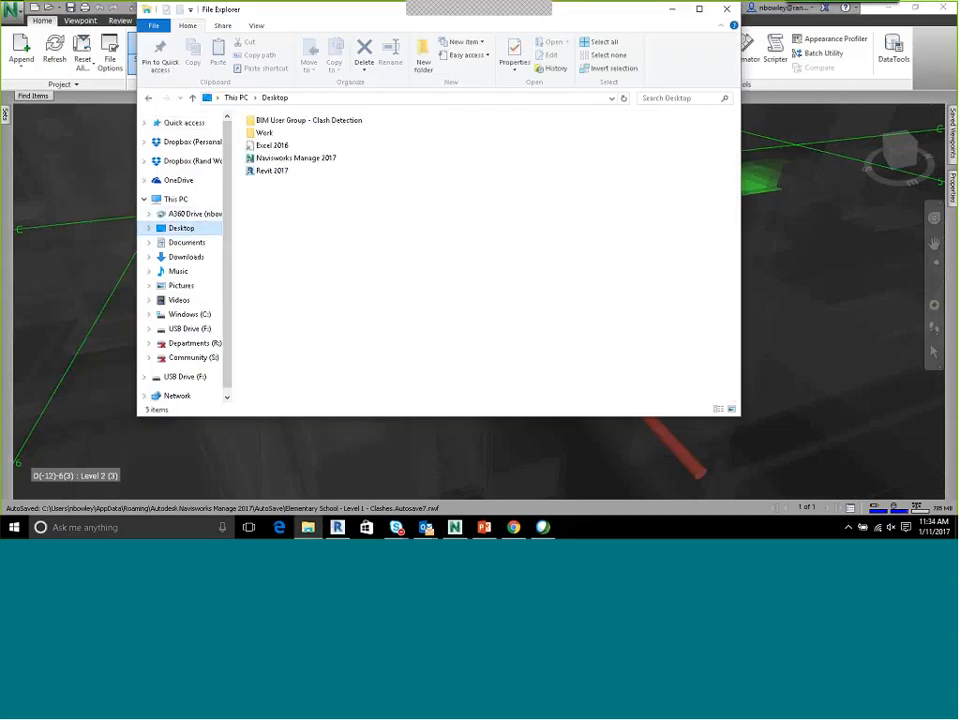
pyautogui.doubleClick(272, 122)
pyautogui.doubleClick(283, 137)
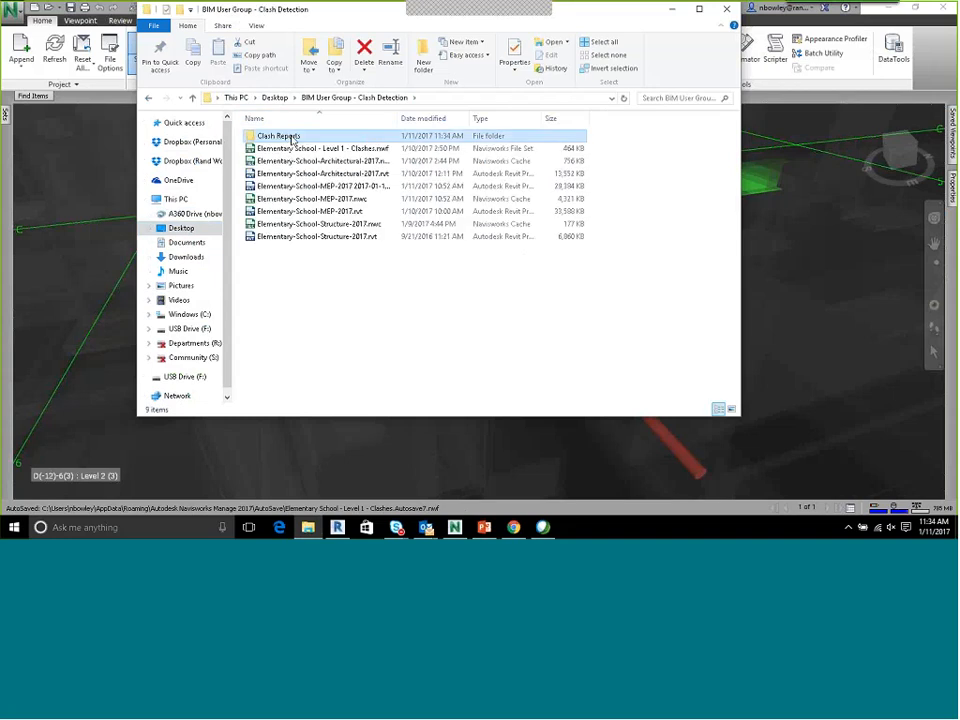
pyautogui.doubleClick(292, 139)
pyautogui.doubleClick(292, 139)
pyautogui.click(150, 98)
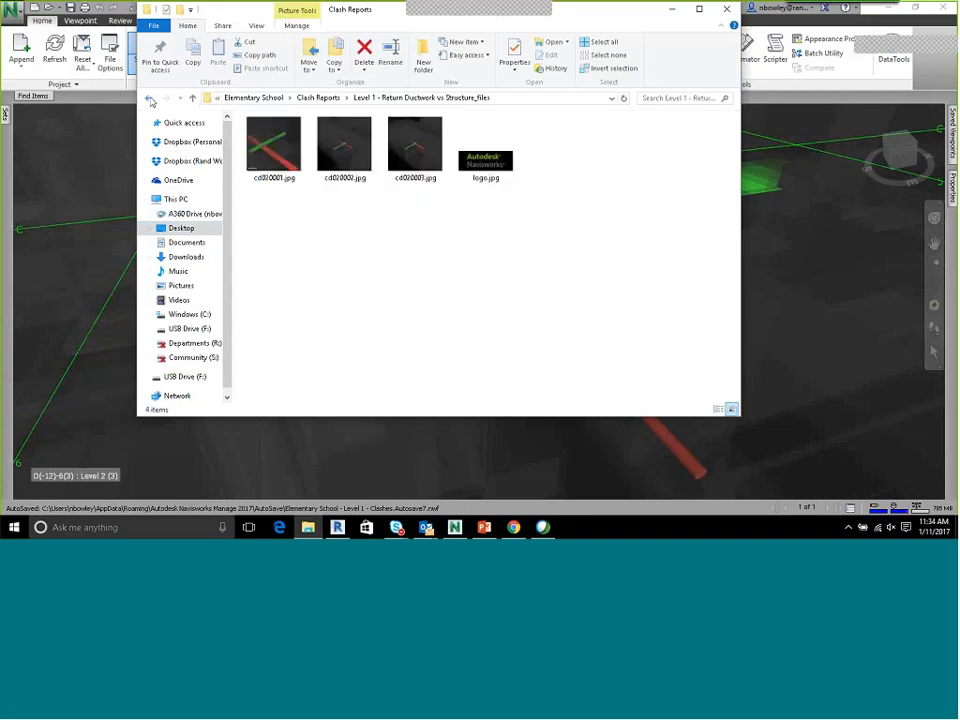
pyautogui.doubleClick(300, 148)
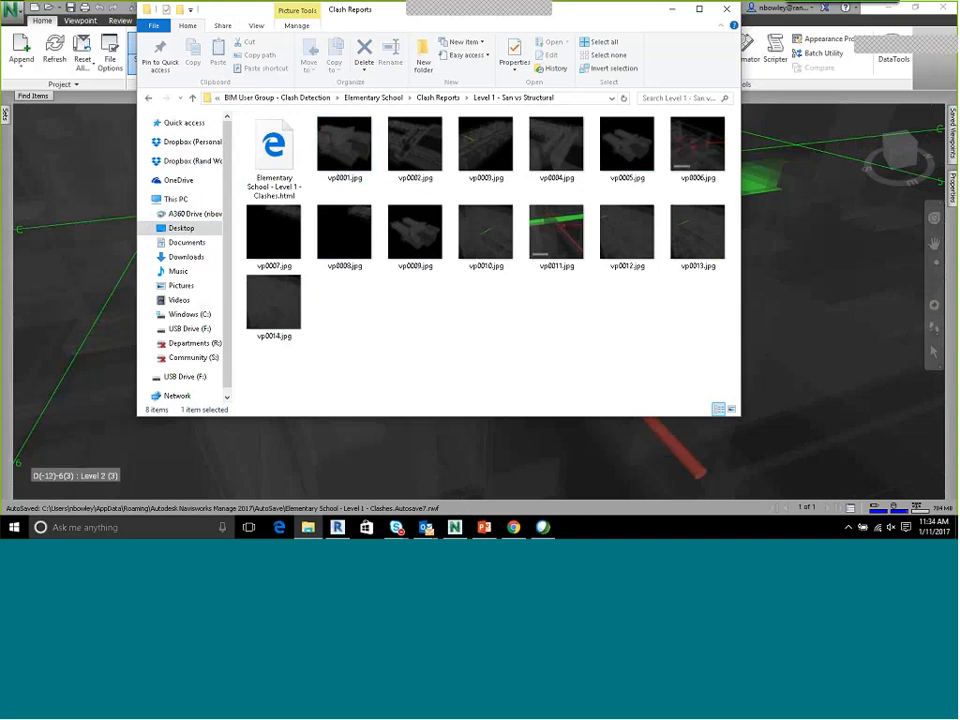
# Look over the exported viewpoint images and view vp0011.jpg, the redlined pipe image, in Paint before closing it
pyautogui.click(425, 234)
pyautogui.click(344, 148)
pyautogui.keyDown('shift'); pyautogui.click(296, 303); pyautogui.keyUp('shift')
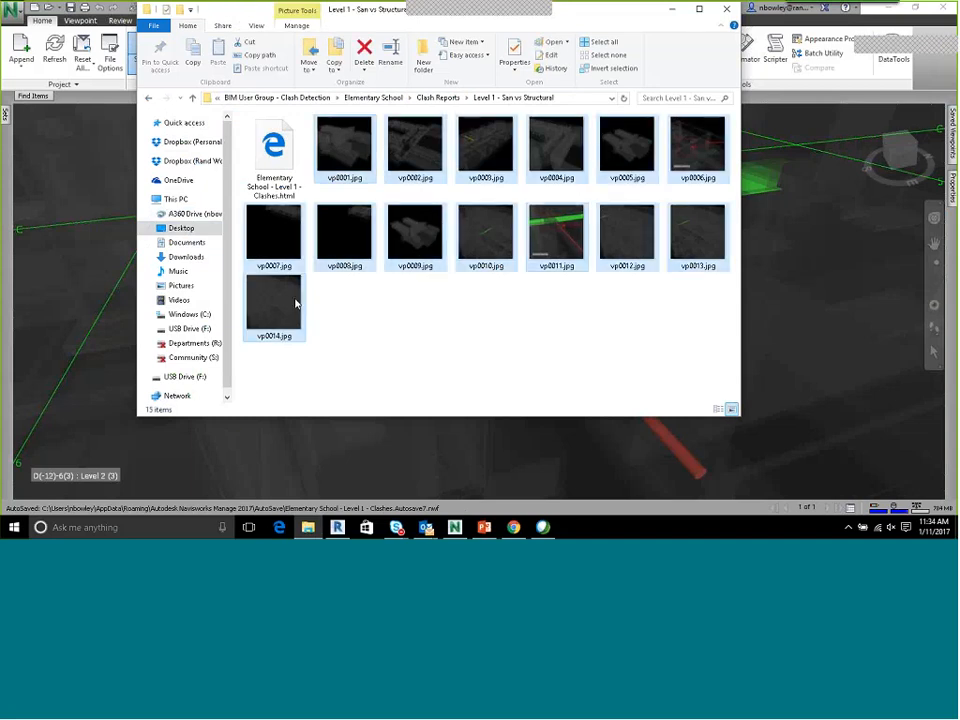
pyautogui.doubleClick(557, 232)
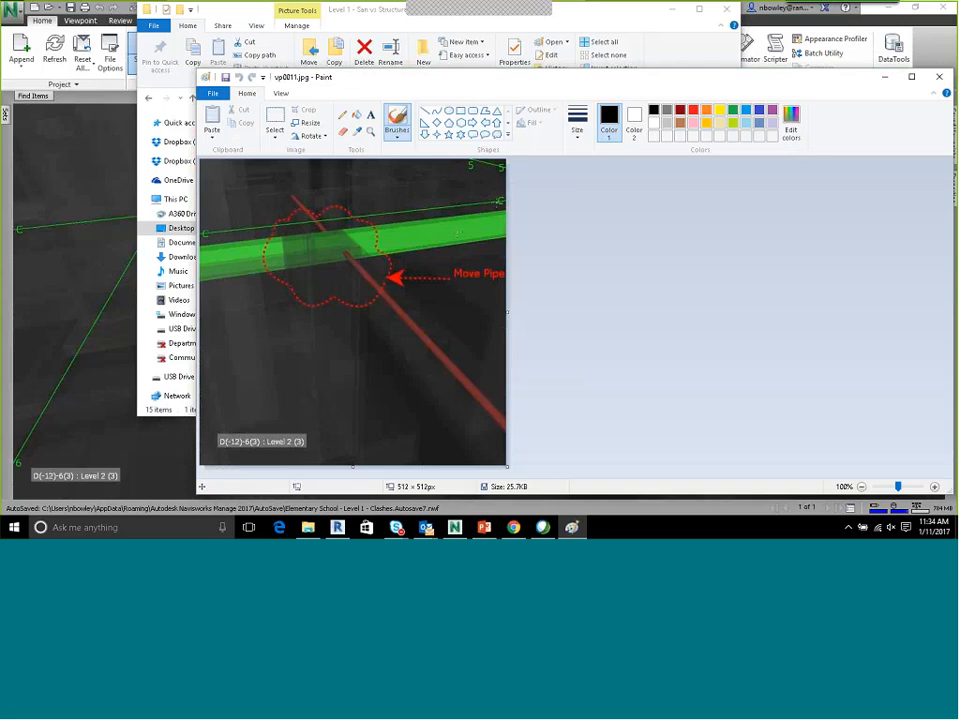
pyautogui.click(938, 78)
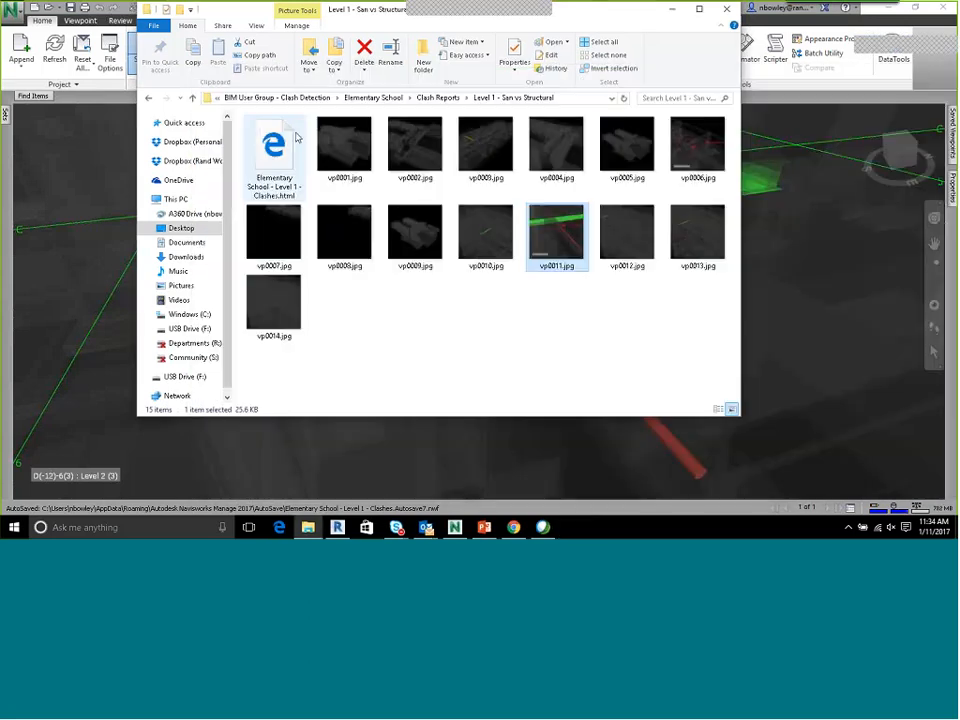
# Open Elementary School - Level 1 - Clashes.html in the browser, view a viewpoint image at full size and return to the report
pyautogui.doubleClick(293, 152)
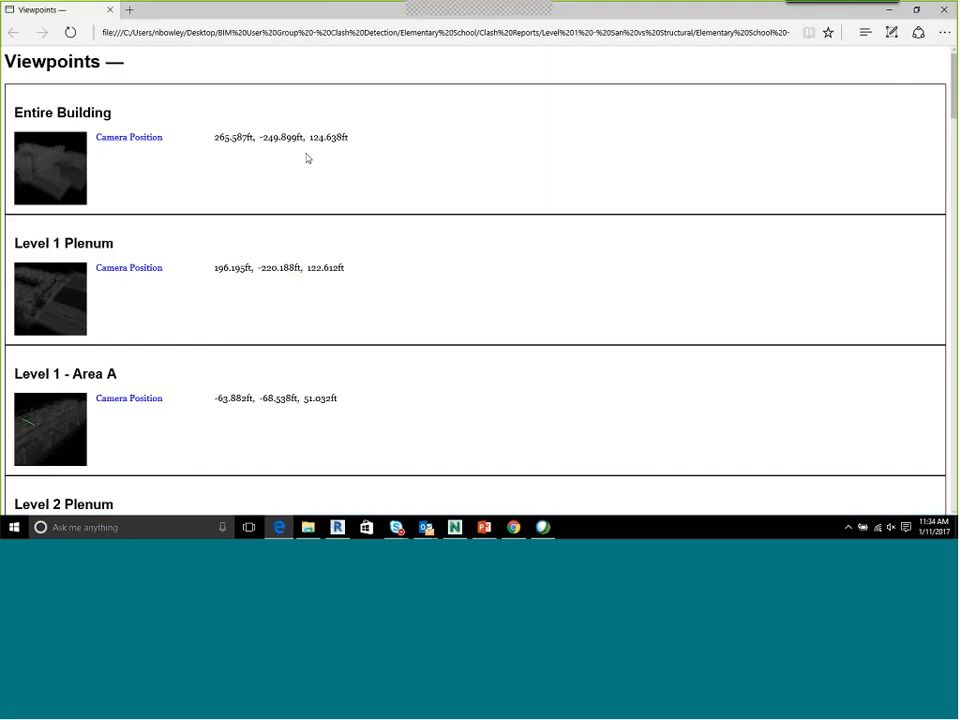
pyautogui.click(57, 158)
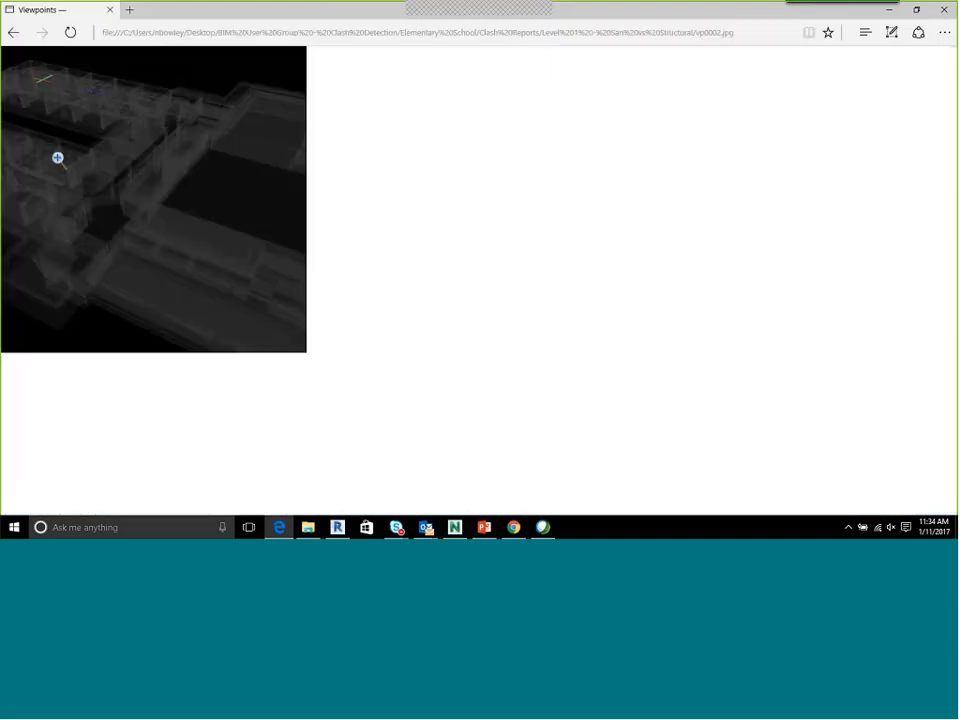
pyautogui.click(13, 37)
# Read the clash comments and redlined viewpoints in the HTML report for the return ductwork and sanitary tests, and close the browser
pyautogui.scroll(-10, 244, 161)
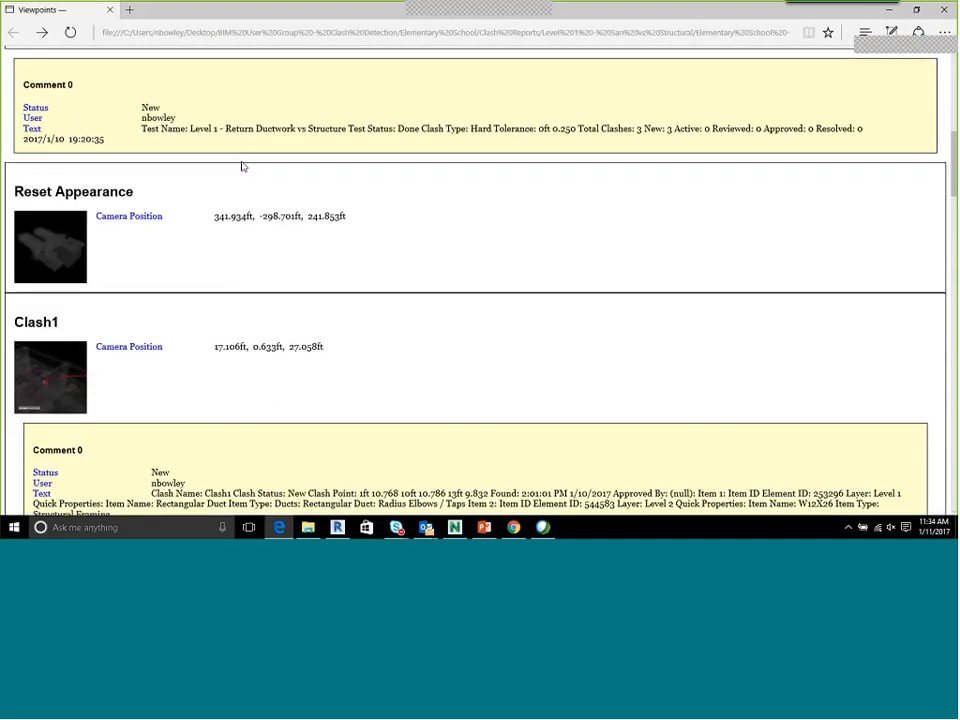
pyautogui.moveTo(161, 125); pyautogui.dragTo(427, 132)
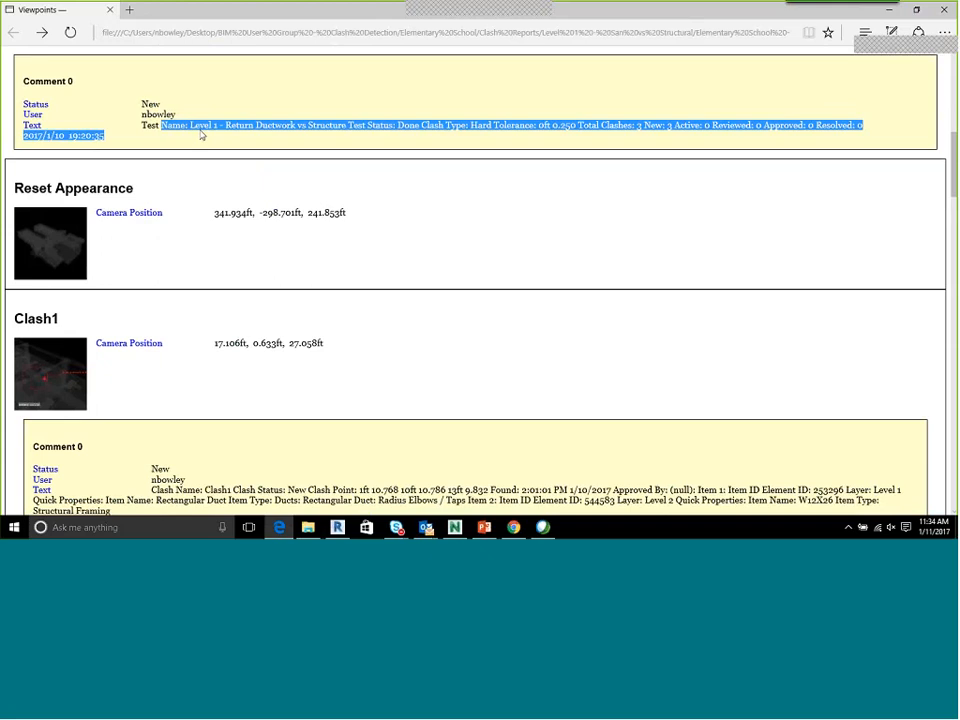
pyautogui.moveTo(143, 104); pyautogui.dragTo(219, 131)
pyautogui.scroll(-6, 184, 142)
pyautogui.moveTo(152, 164); pyautogui.dragTo(216, 178)
pyautogui.scroll(-5, 154, 143)
pyautogui.scroll(-8, 155, 143)
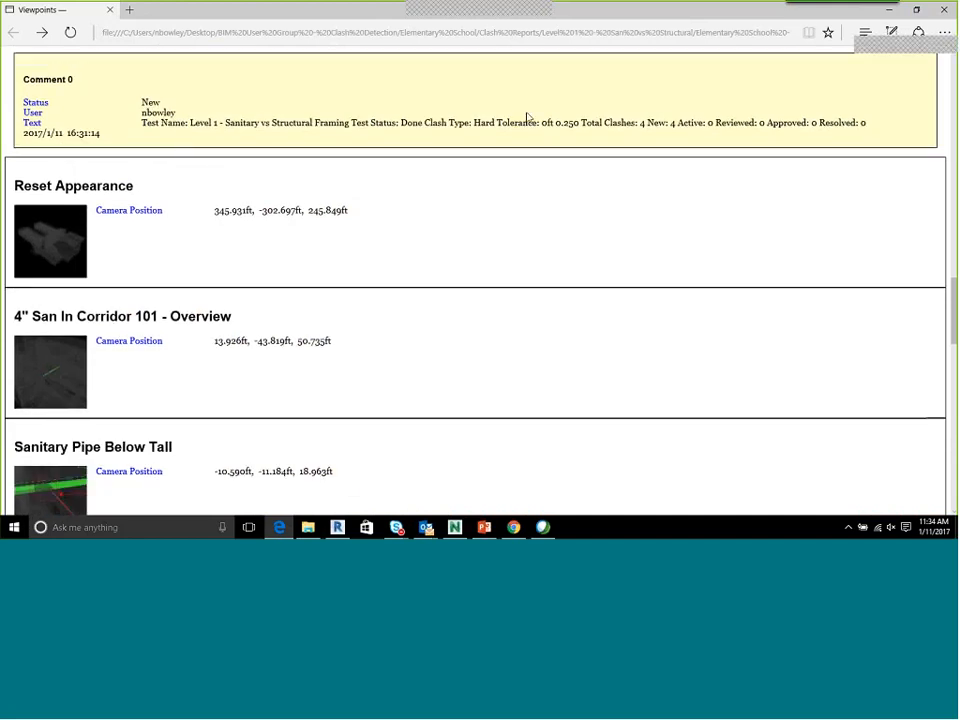
pyautogui.scroll(-10, 380, 245)
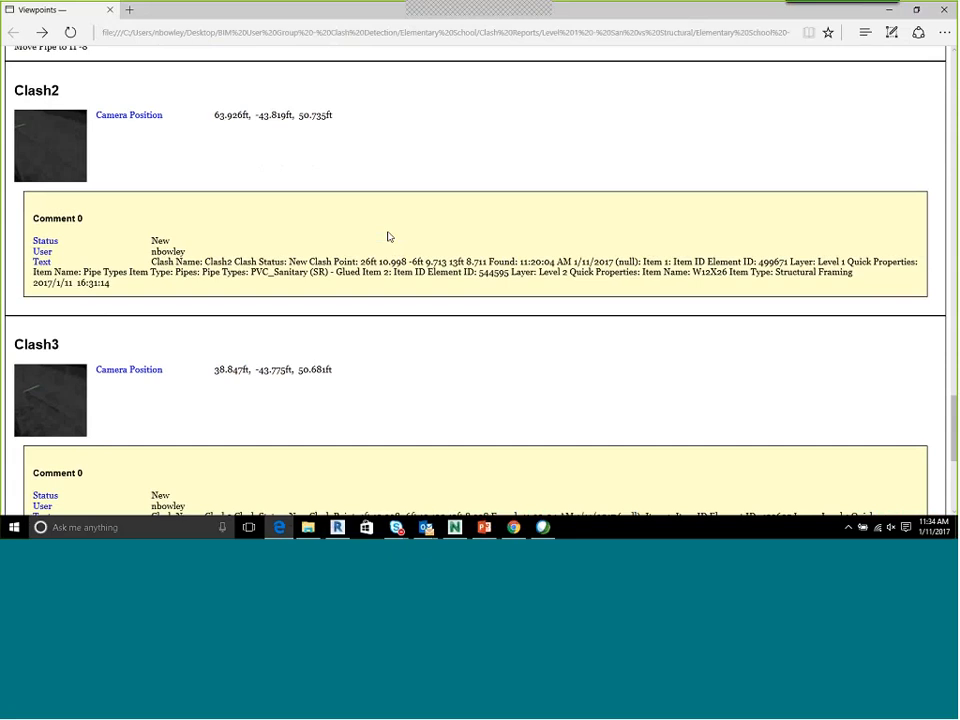
pyautogui.click(943, 9)
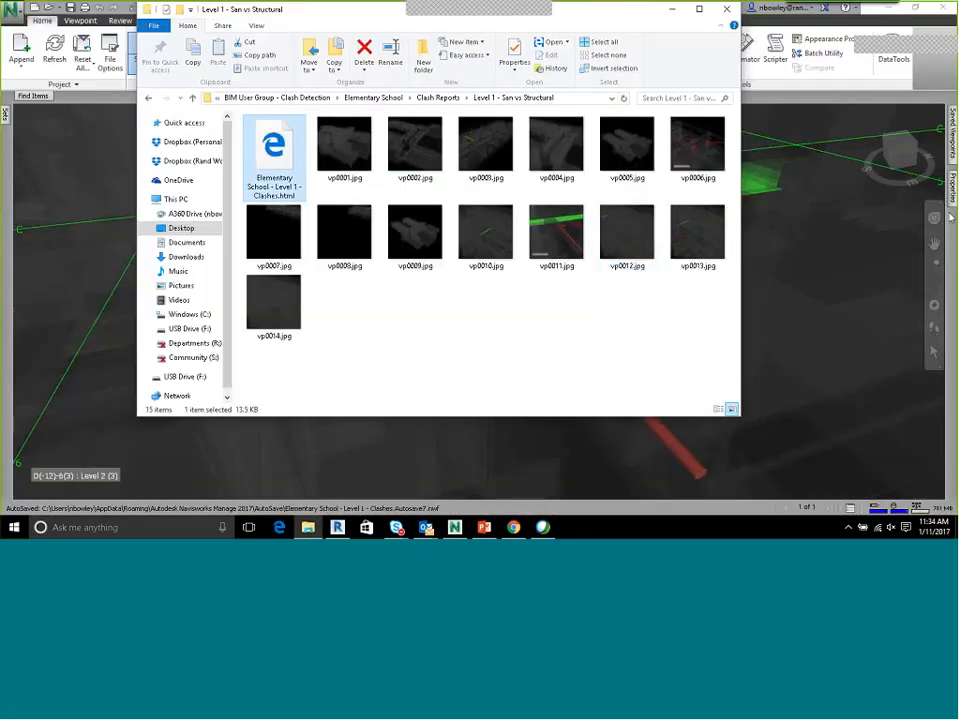
# Return to Navisworks, collapse the Level 1 - Sanitary vs Structural Framing viewpoints folder and reopen Clash Detective
pyautogui.click(953, 143)
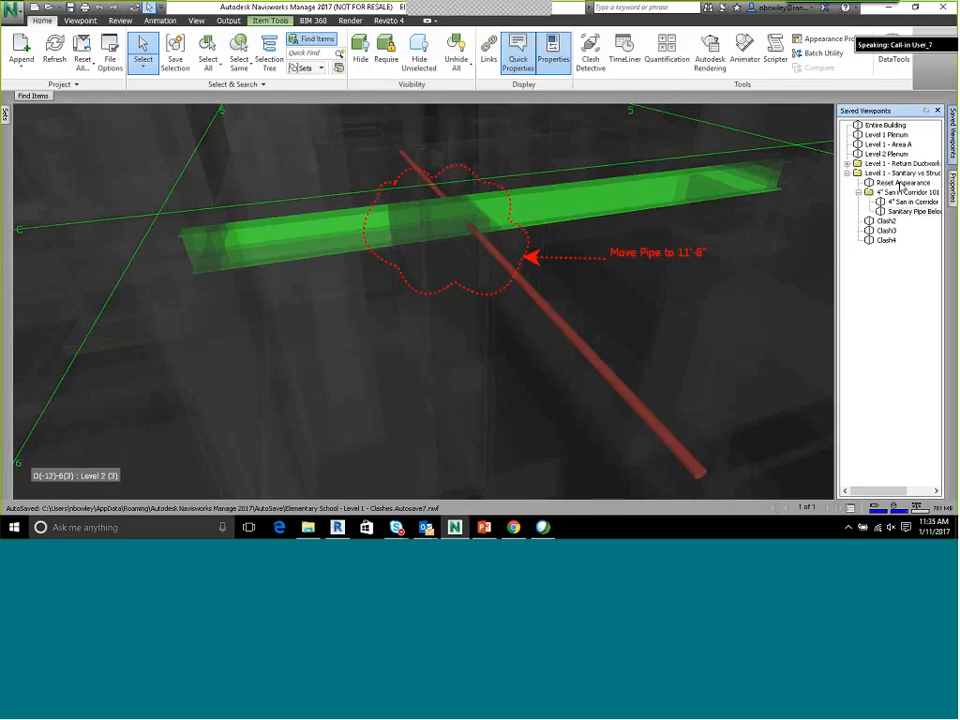
pyautogui.click(847, 175)
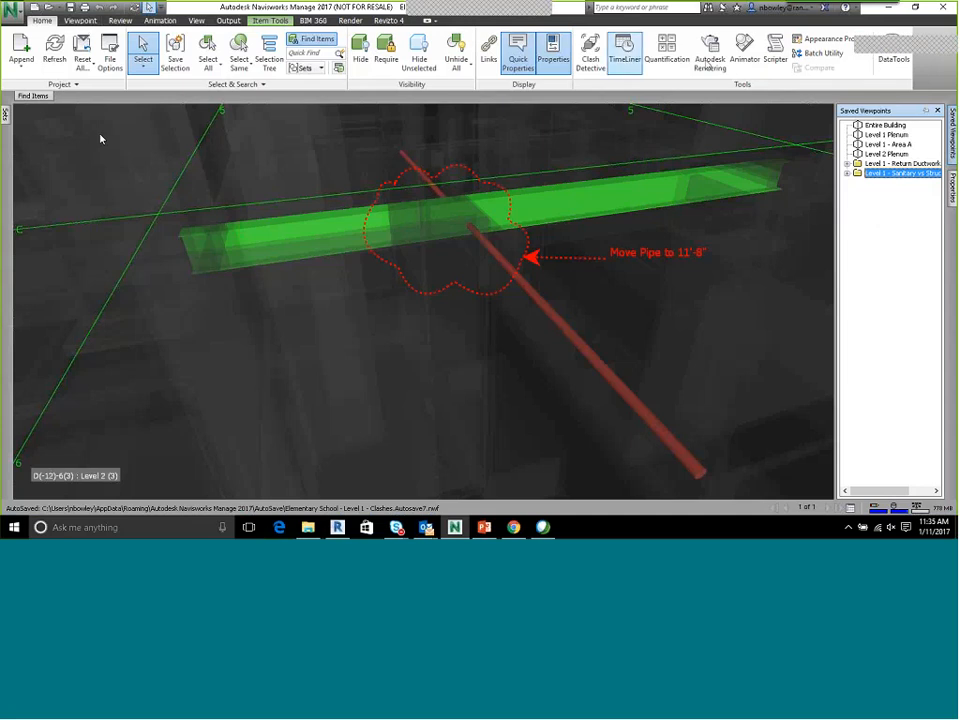
pyautogui.click(590, 50)
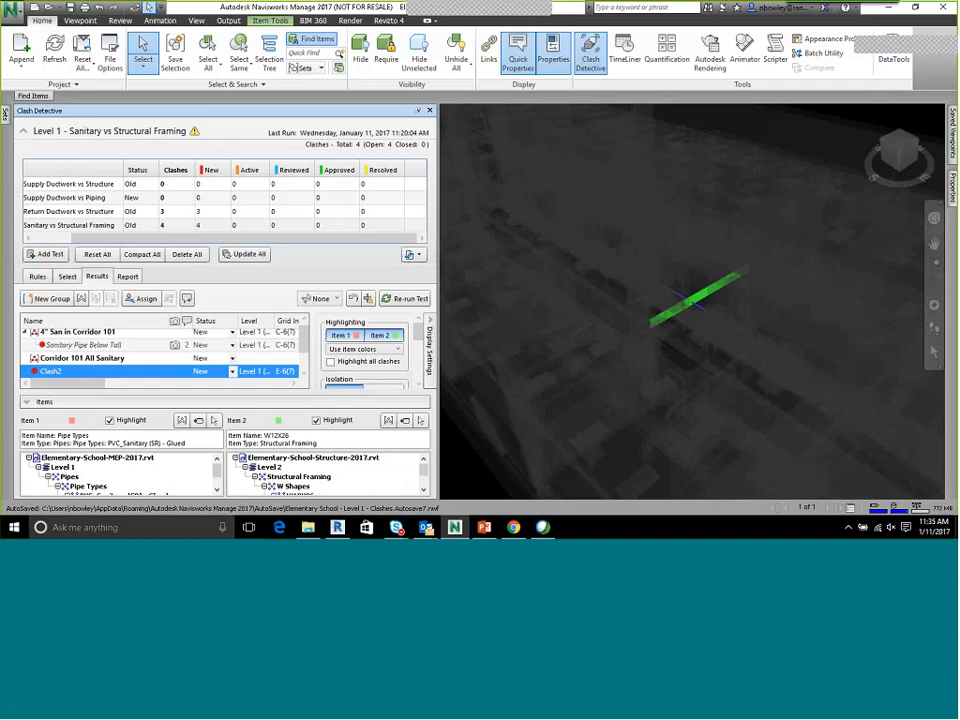
# In the sanitary test's report settings, review the clash group inclusion options and set the report format to HTML (Tabular)
pyautogui.click(134, 279)
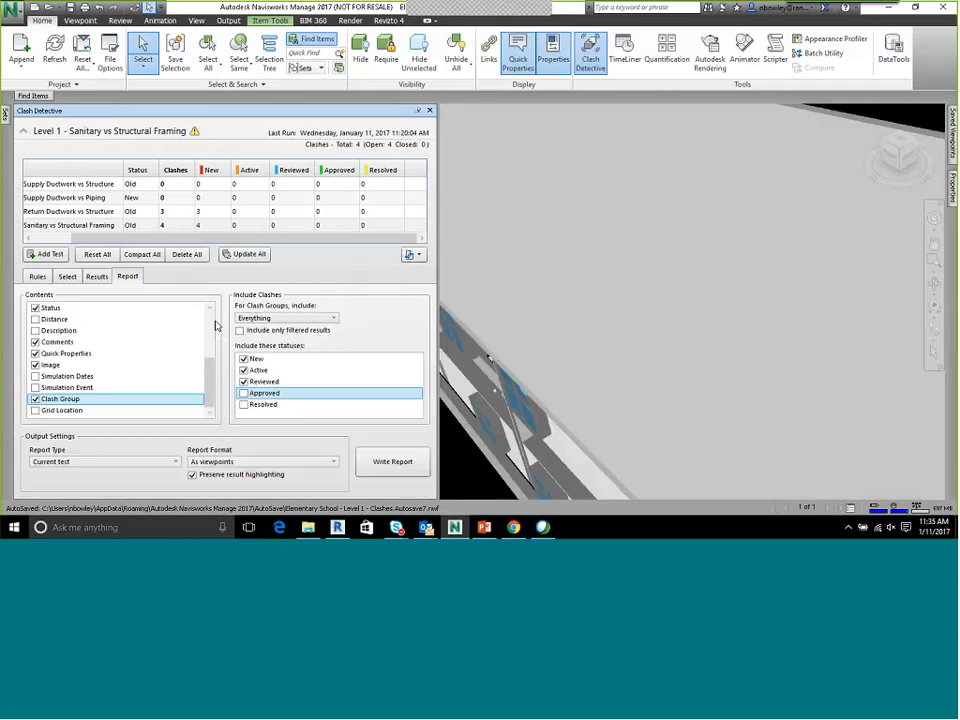
pyautogui.click(330, 318)
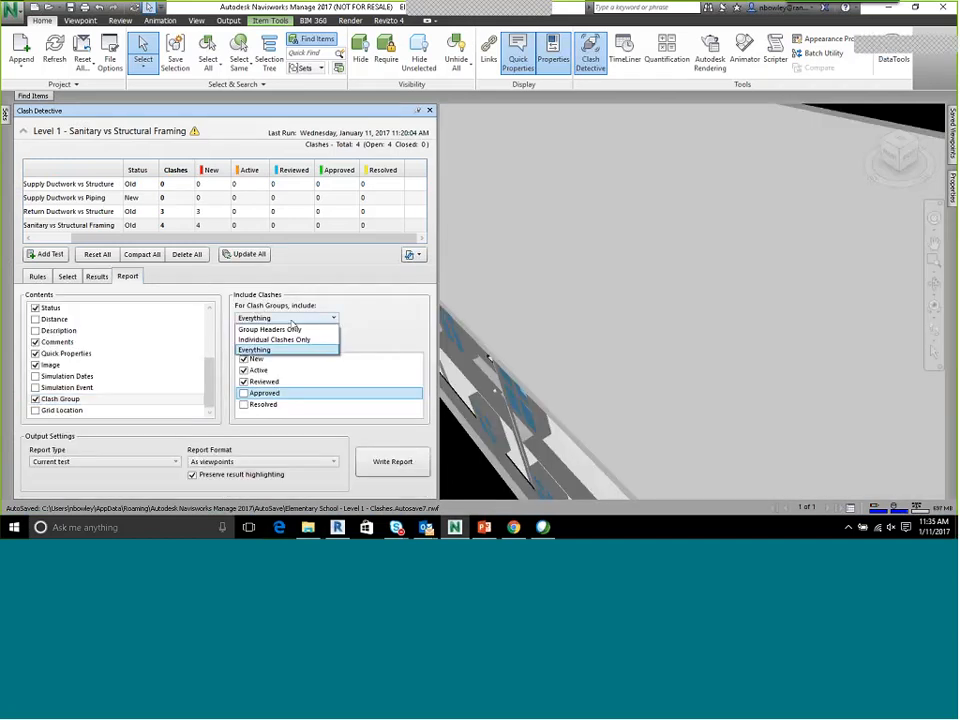
pyautogui.click(381, 317)
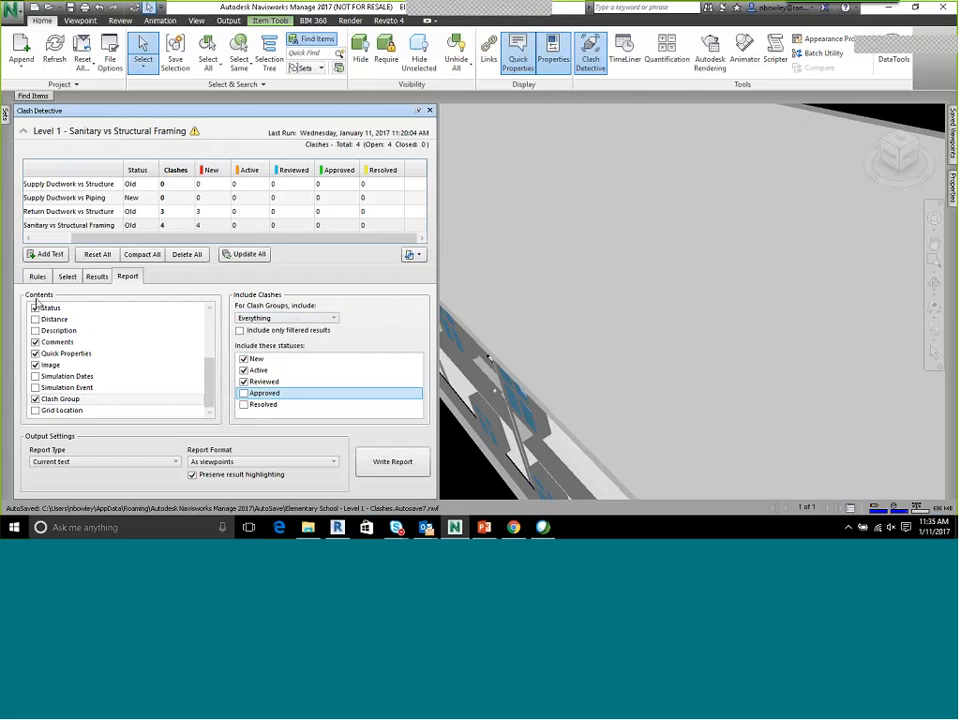
pyautogui.click(225, 462)
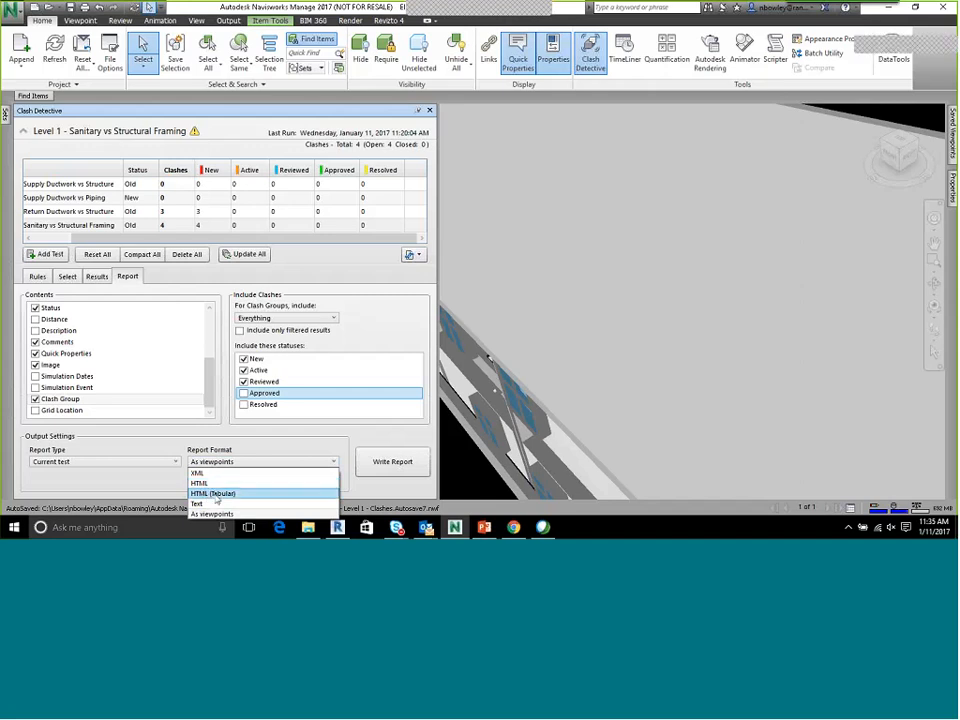
pyautogui.click(216, 495)
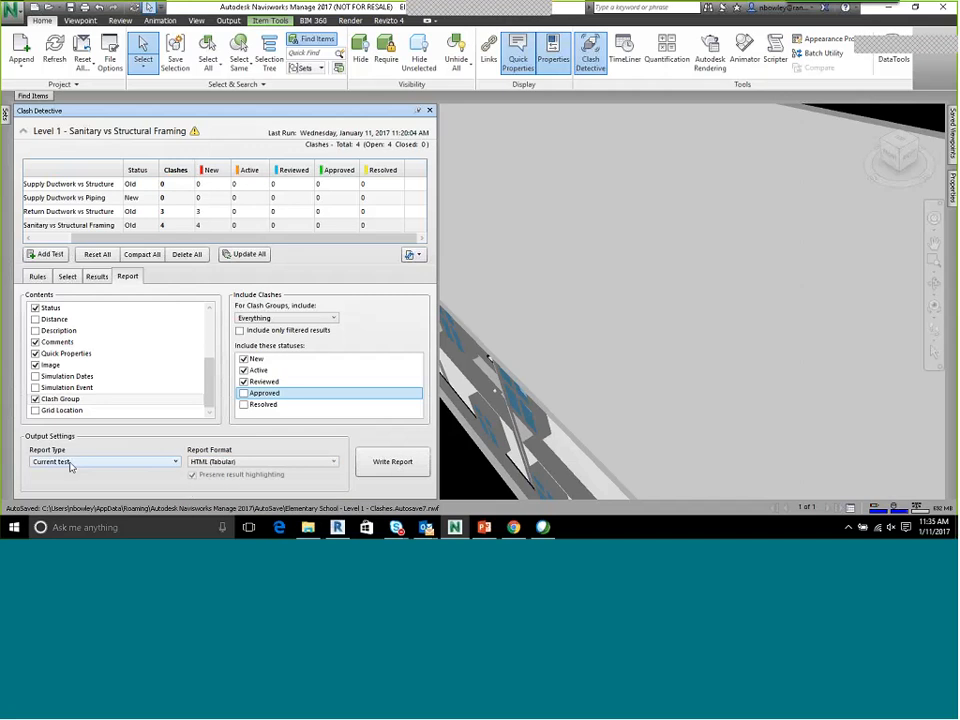
# Write an HTML (Tabular) report for the current test only, saved in Clash Reports as Level 1 - Sanitary vs Structural Framing.html
pyautogui.click(96, 276)
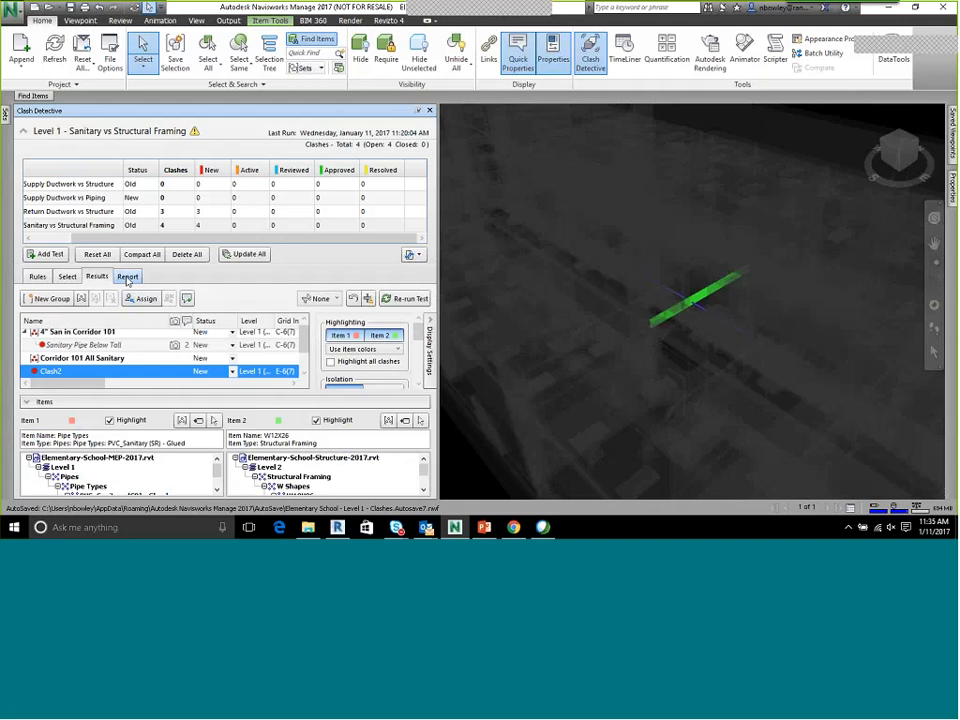
pyautogui.click(127, 276)
pyautogui.click(96, 461)
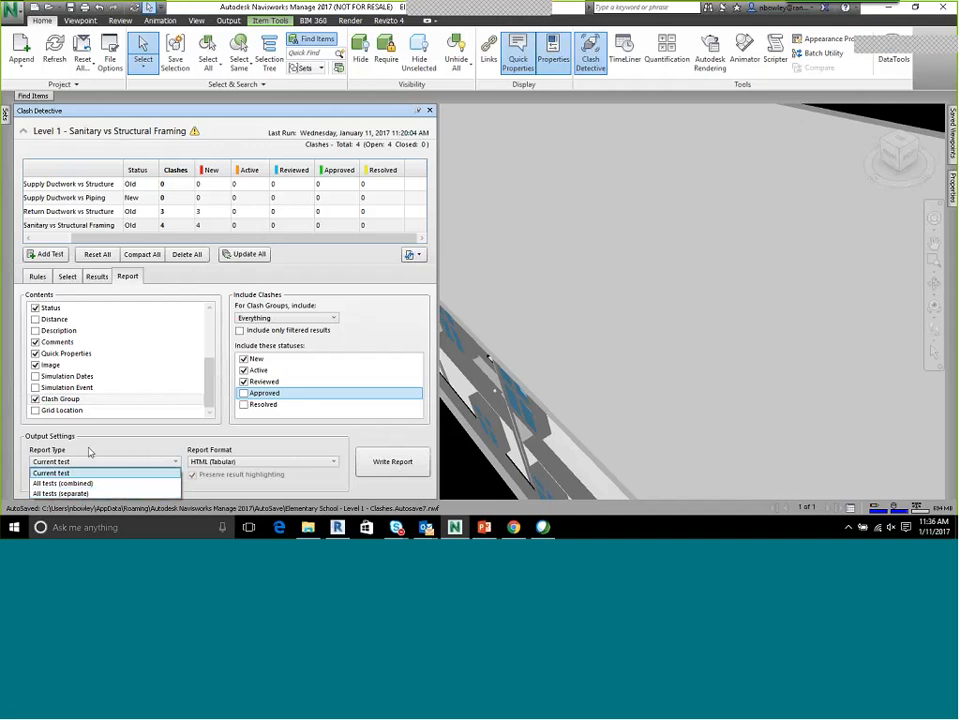
pyautogui.click(88, 470)
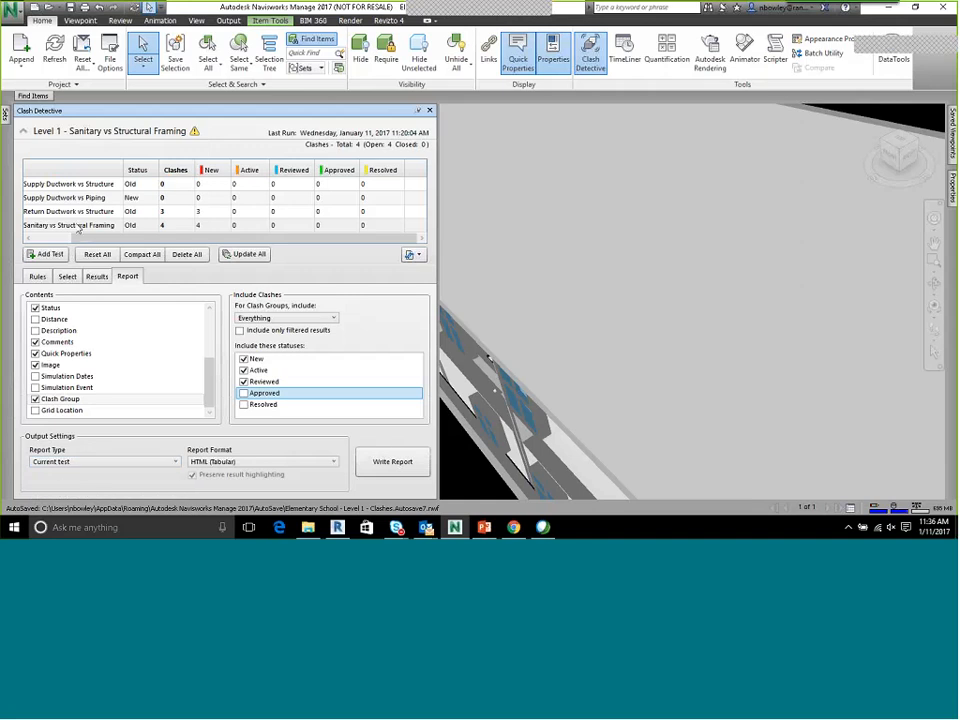
pyautogui.click(257, 463)
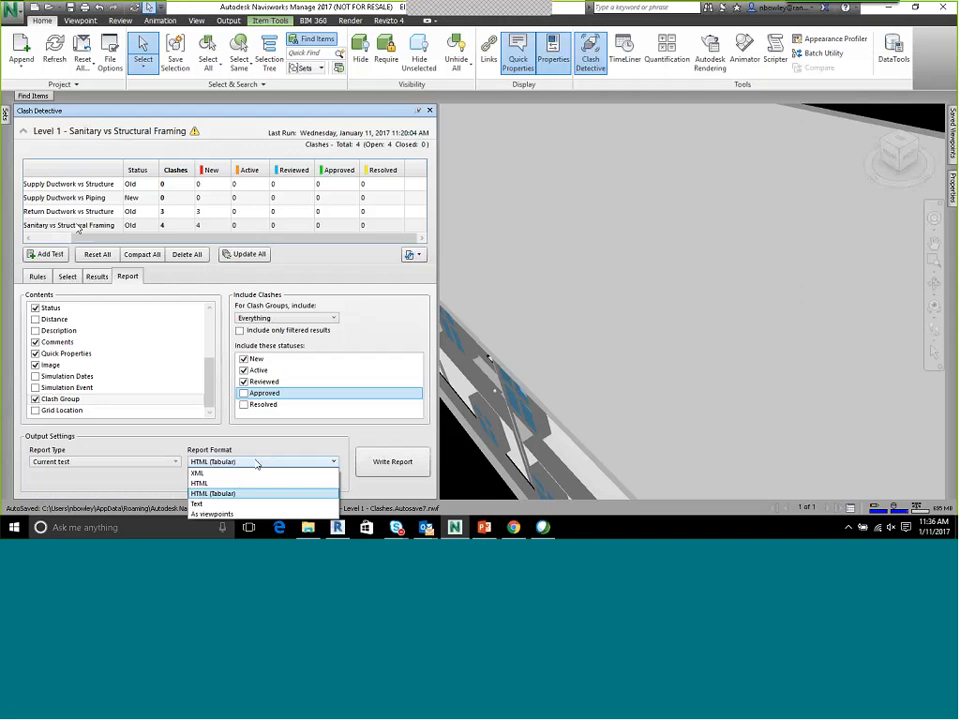
pyautogui.click(213, 493)
pyautogui.click(379, 462)
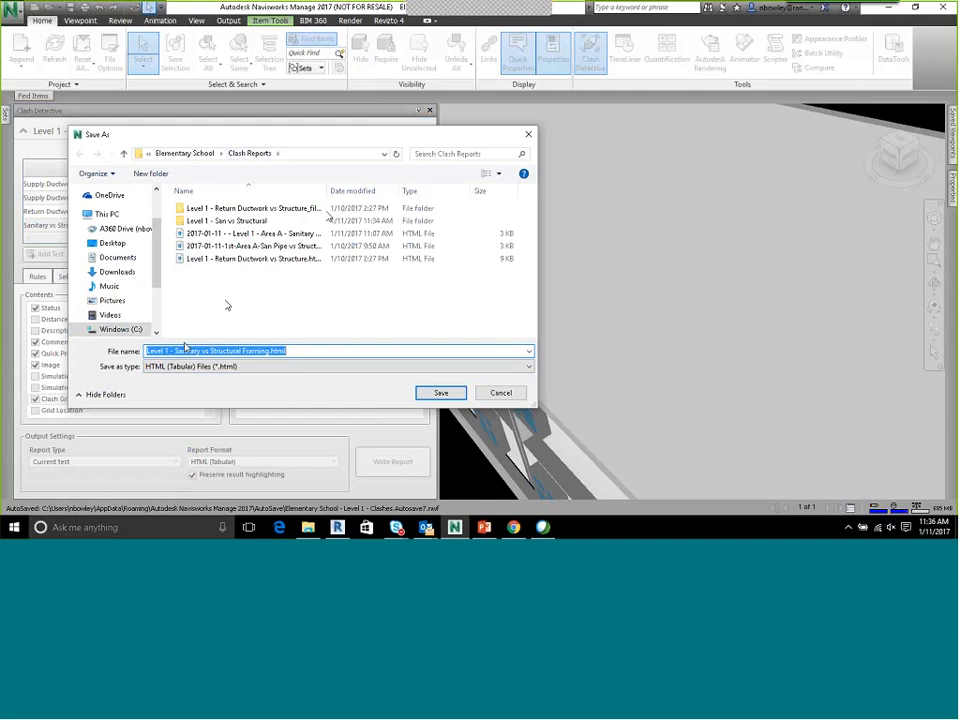
pyautogui.click(443, 394)
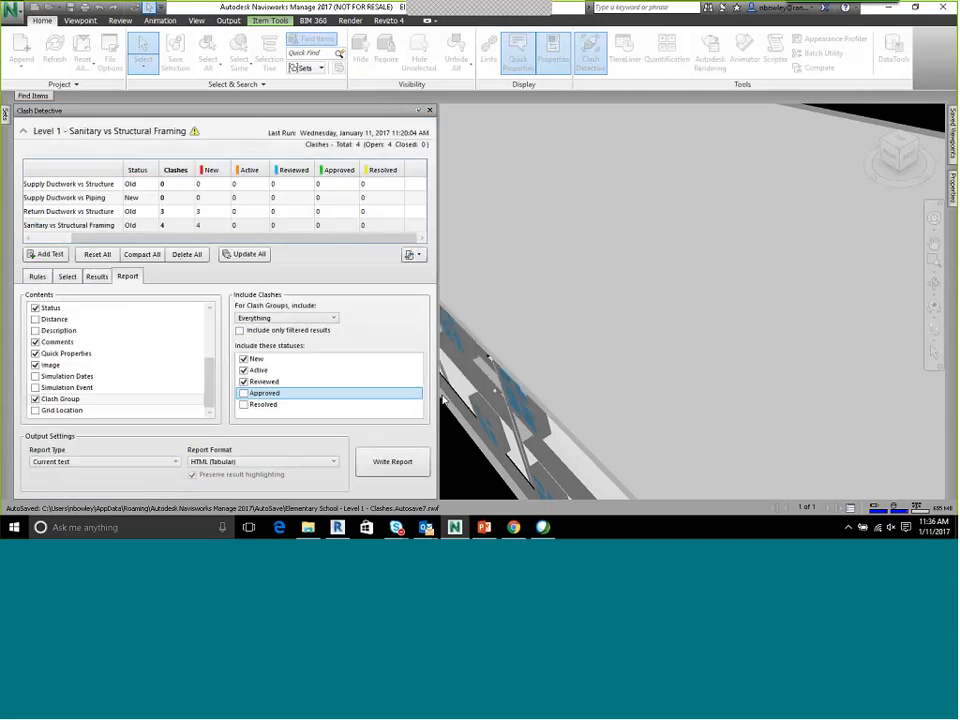
# Launch Excel and decline making it the default spreadsheet program
pyautogui.click(14, 527)
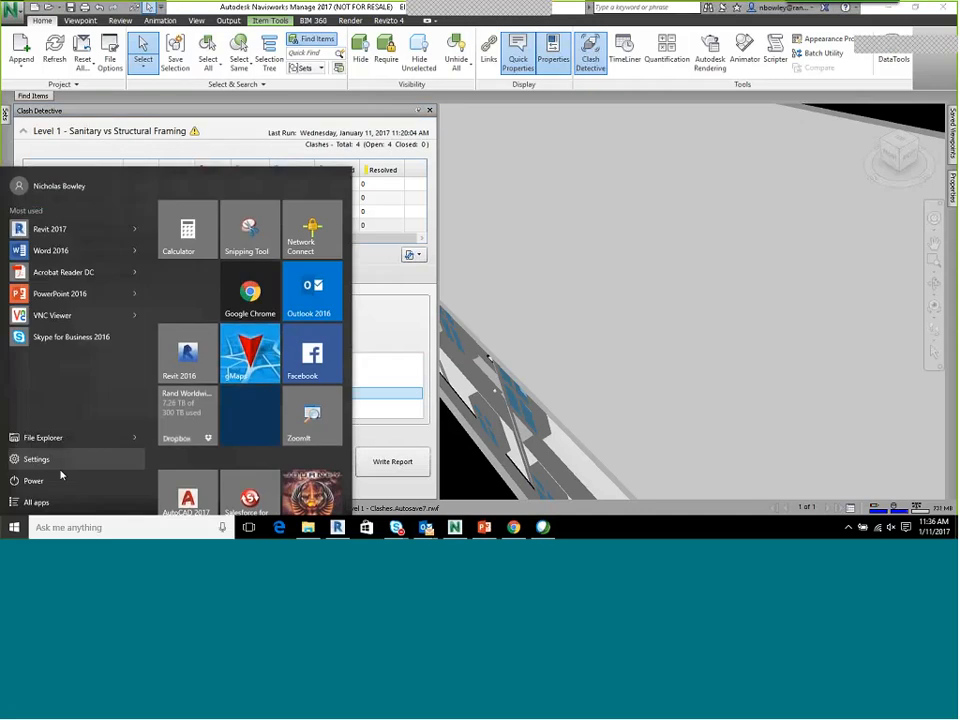
pyautogui.write('excel')
pyautogui.press('Return')
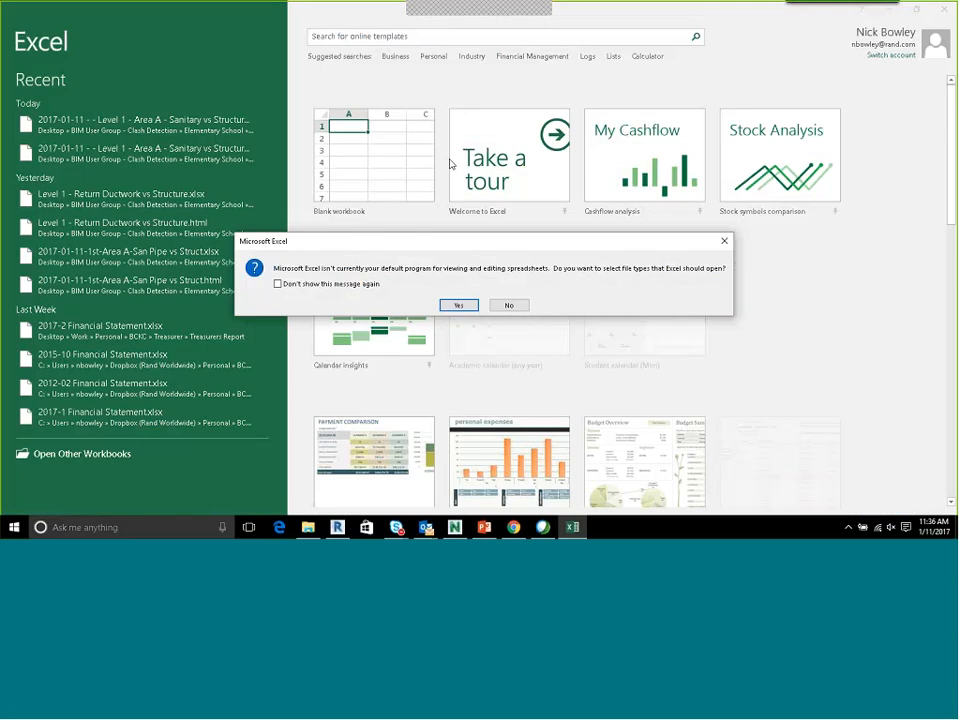
pyautogui.click(508, 304)
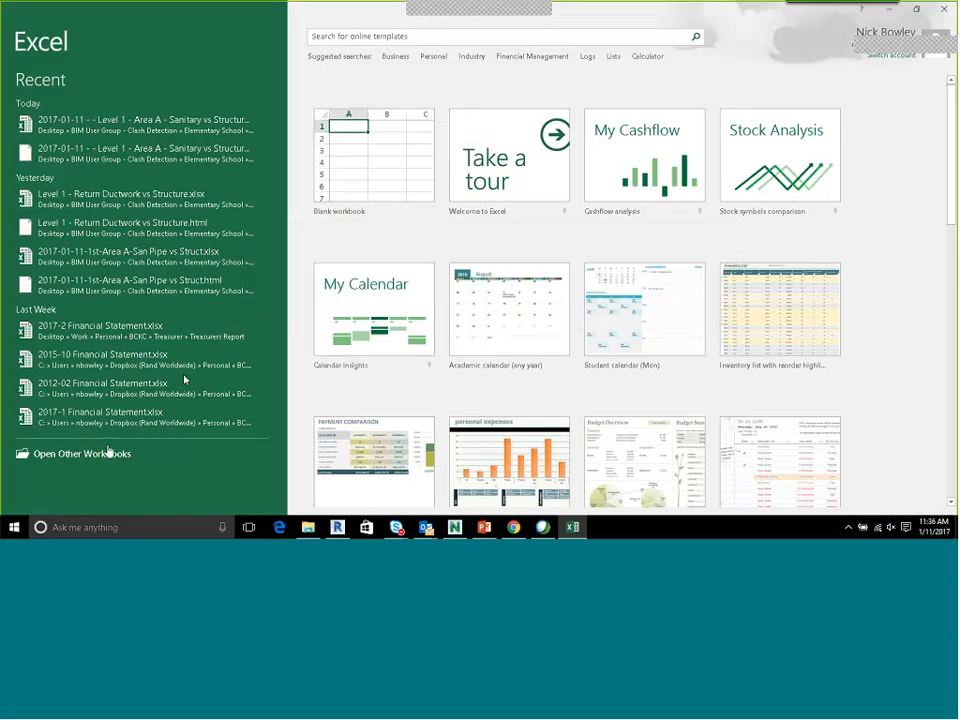
# Open Level 1 - Sanitary vs Structural Framing.html from the Elementary School project's Clash Reports folder and look through the report
pyautogui.click(82, 454)
pyautogui.click(146, 238)
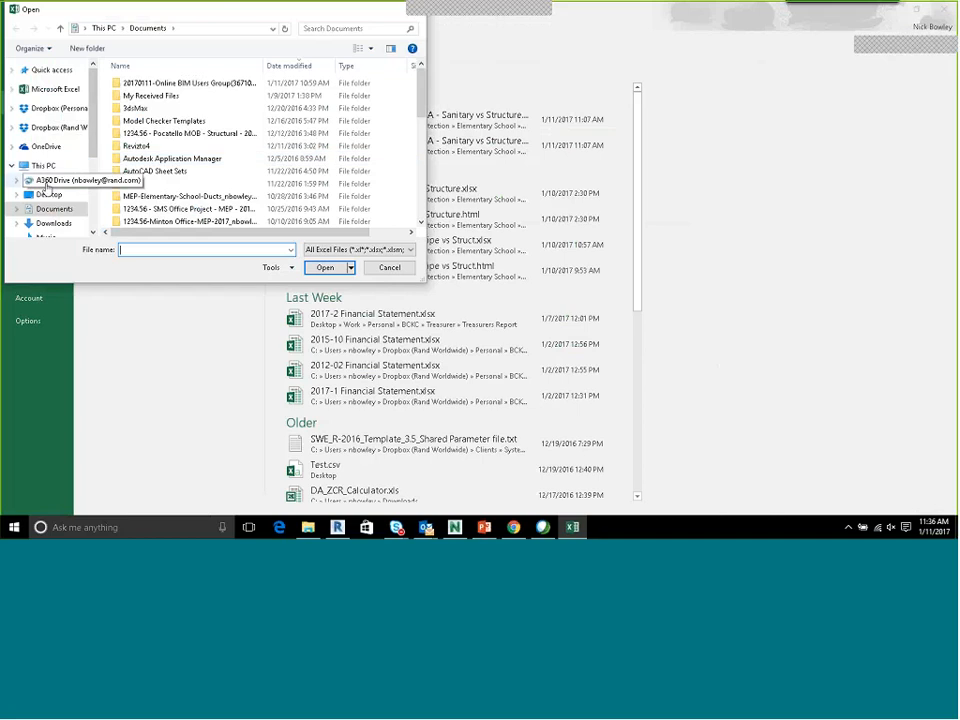
pyautogui.click(48, 194)
pyautogui.doubleClick(145, 84)
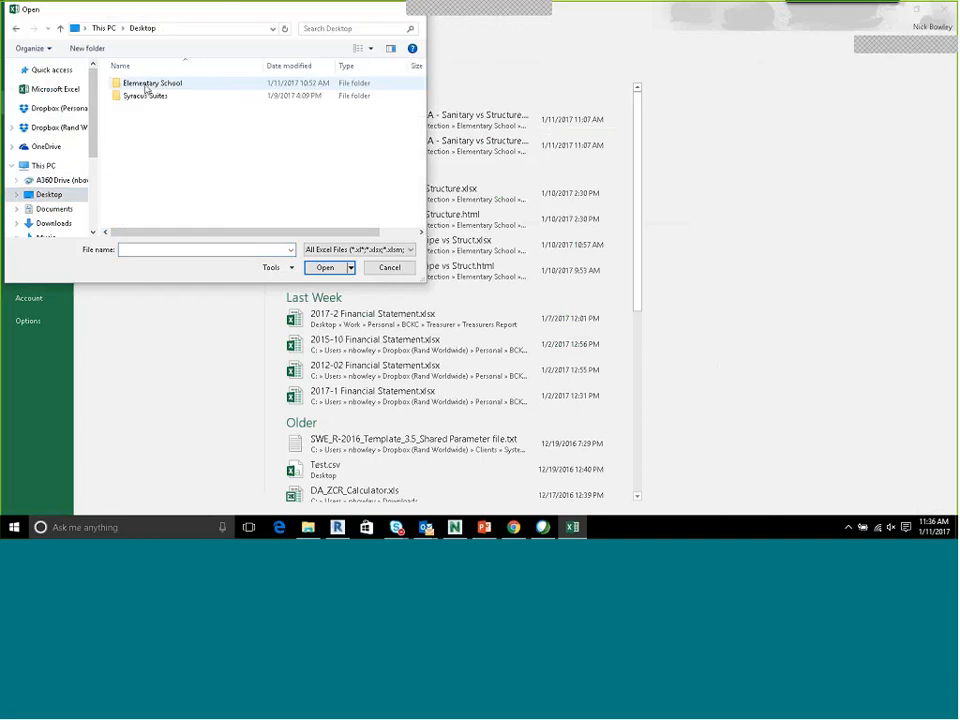
pyautogui.doubleClick(146, 85)
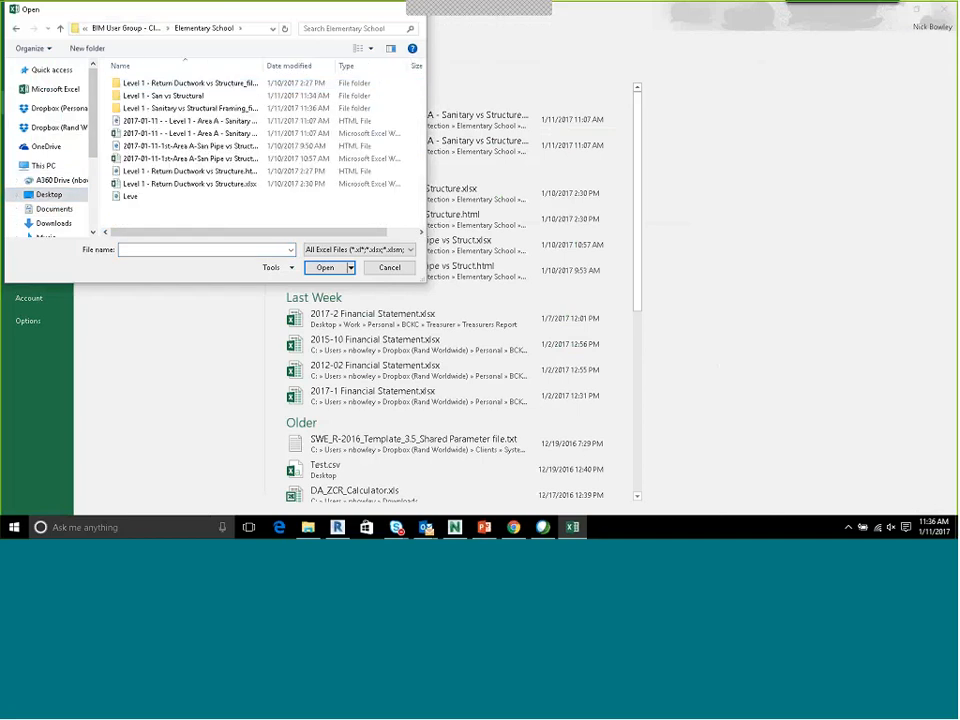
pyautogui.click(185, 196)
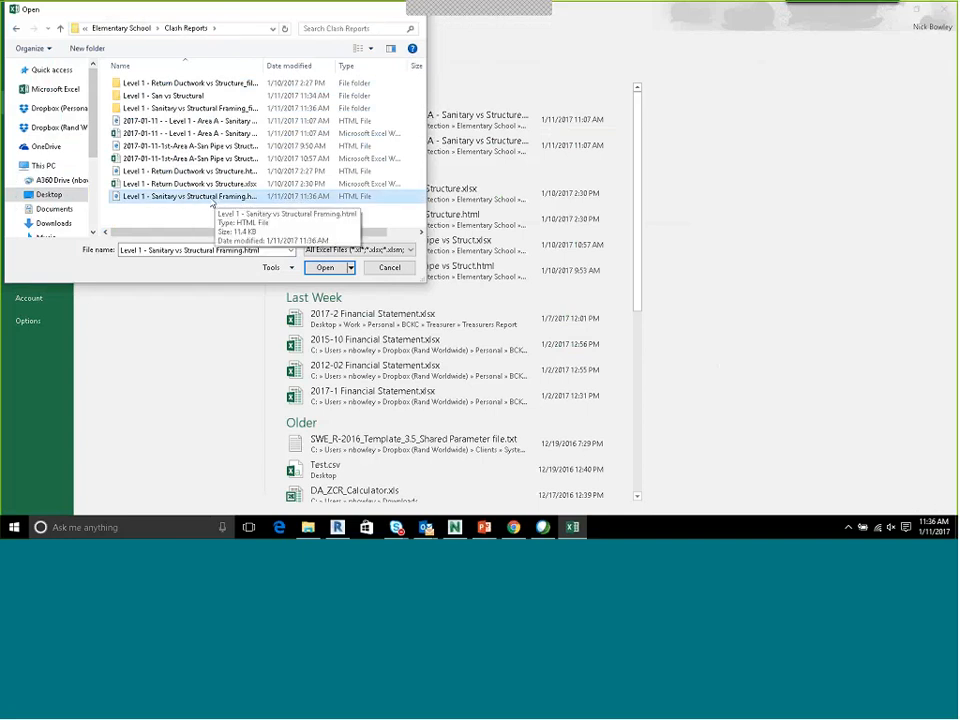
pyautogui.click(330, 269)
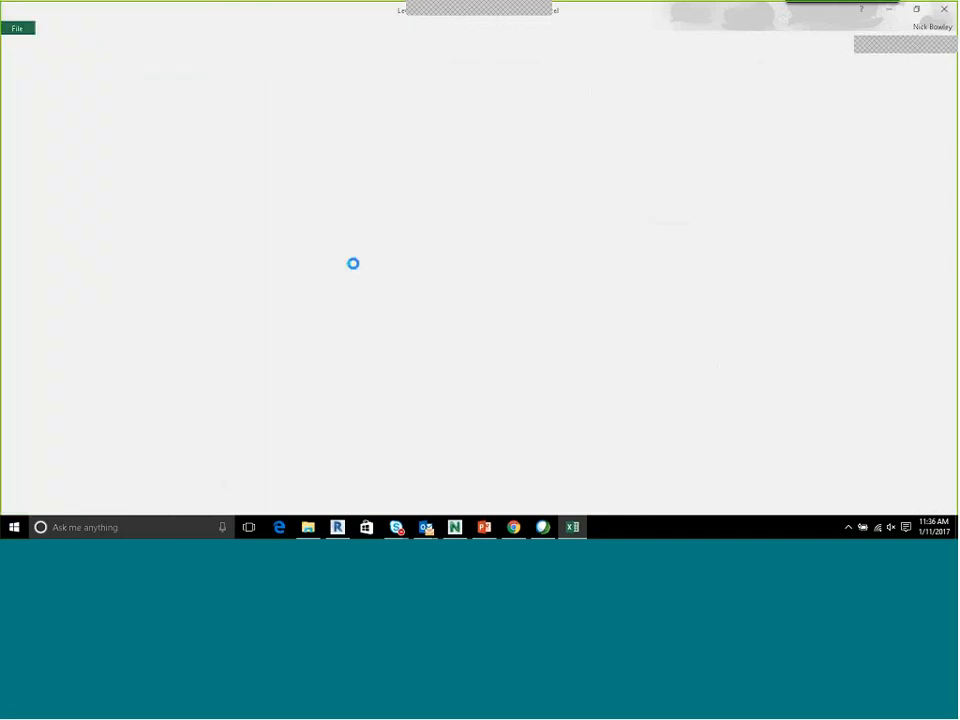
pyautogui.scroll(-5, 414, 208)
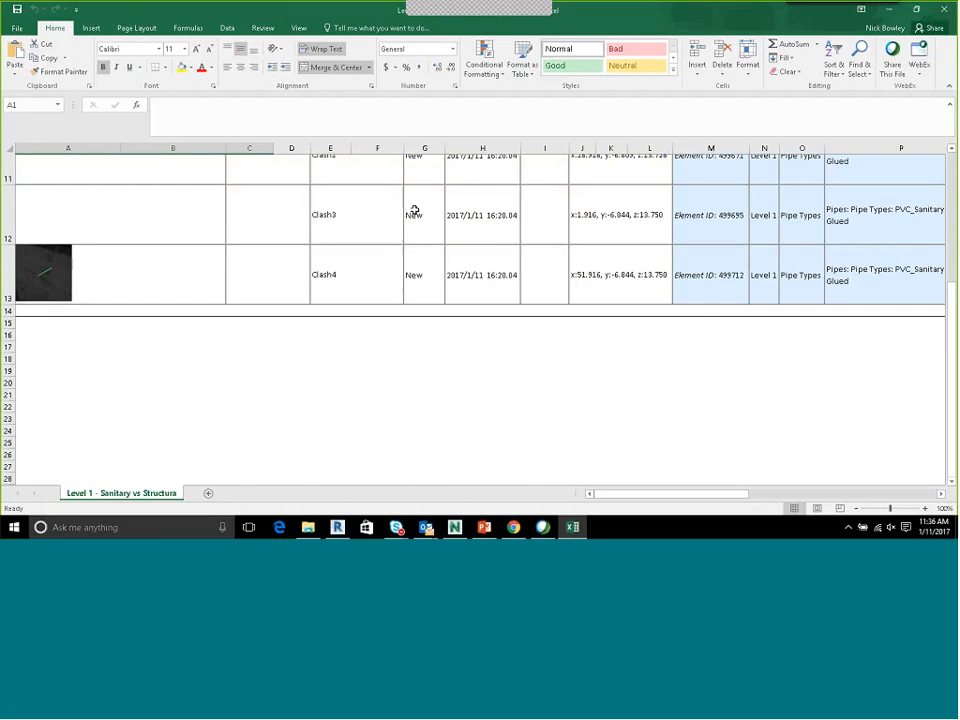
pyautogui.scroll(5, 414, 210)
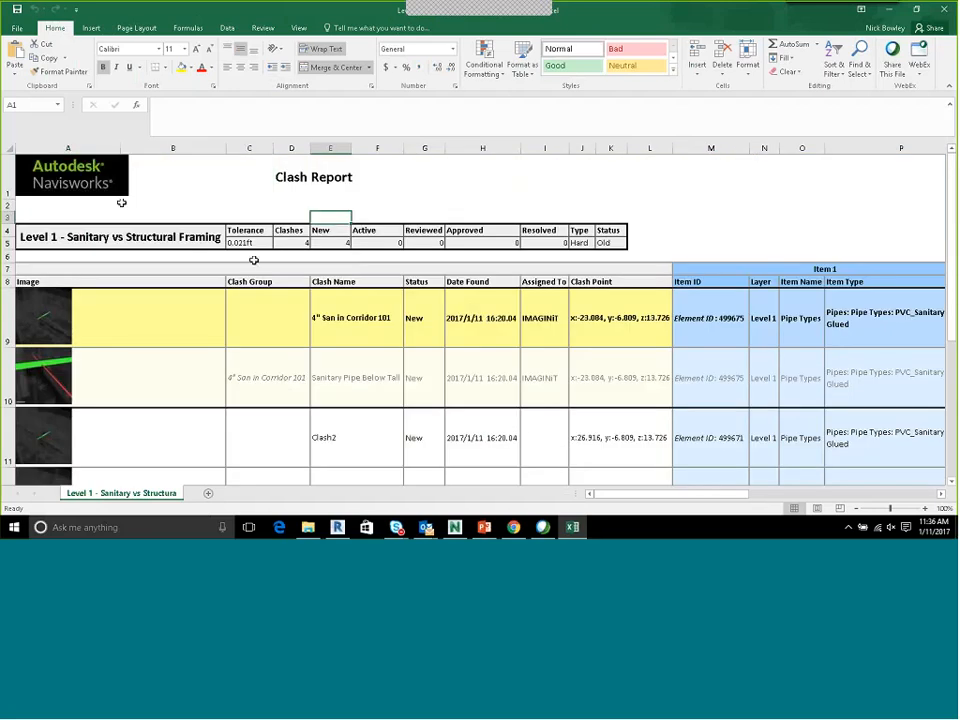
# Try deleting the Autodesk Navisworks logo from the report header, and undo the deletion
pyautogui.click(73, 176)
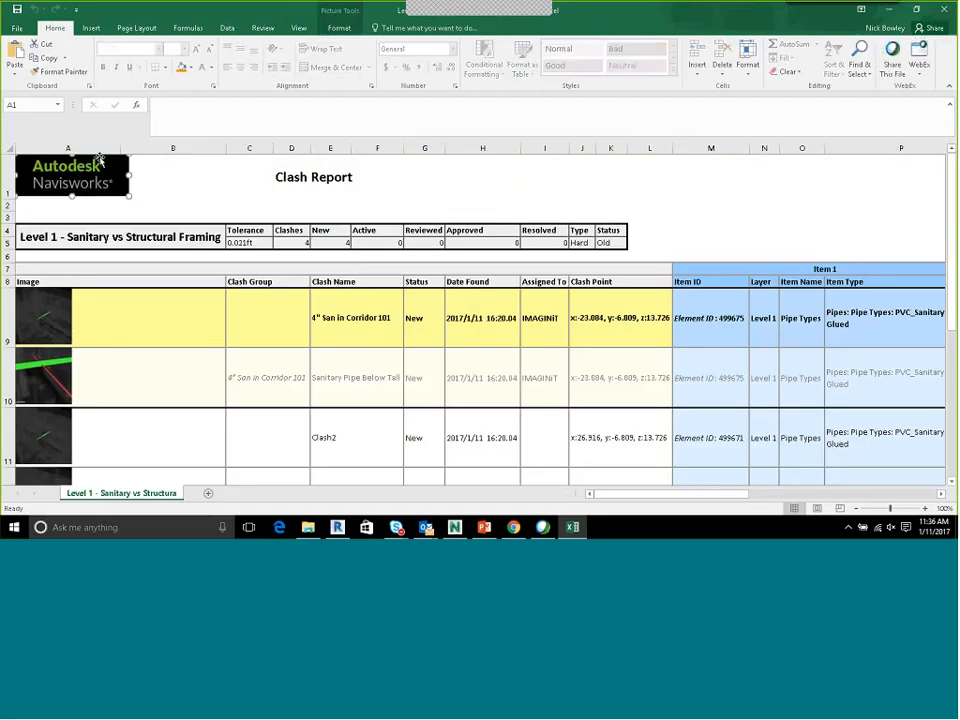
pyautogui.press('Delete')
pyautogui.hotkey('ctrl', 'z')
# Save the report as an Excel Workbook (*.xlsx) in Clash Reports, keeping the name Level 1 - Sanitary vs Structural Framing
pyautogui.click(16, 27)
pyautogui.click(30, 148)
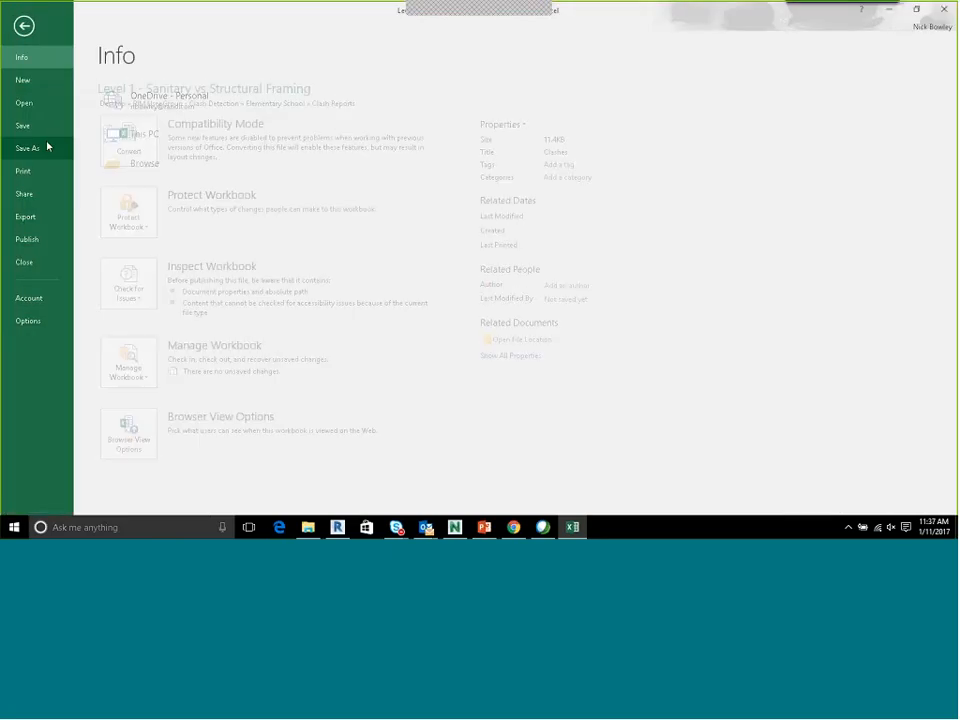
pyautogui.click(136, 198)
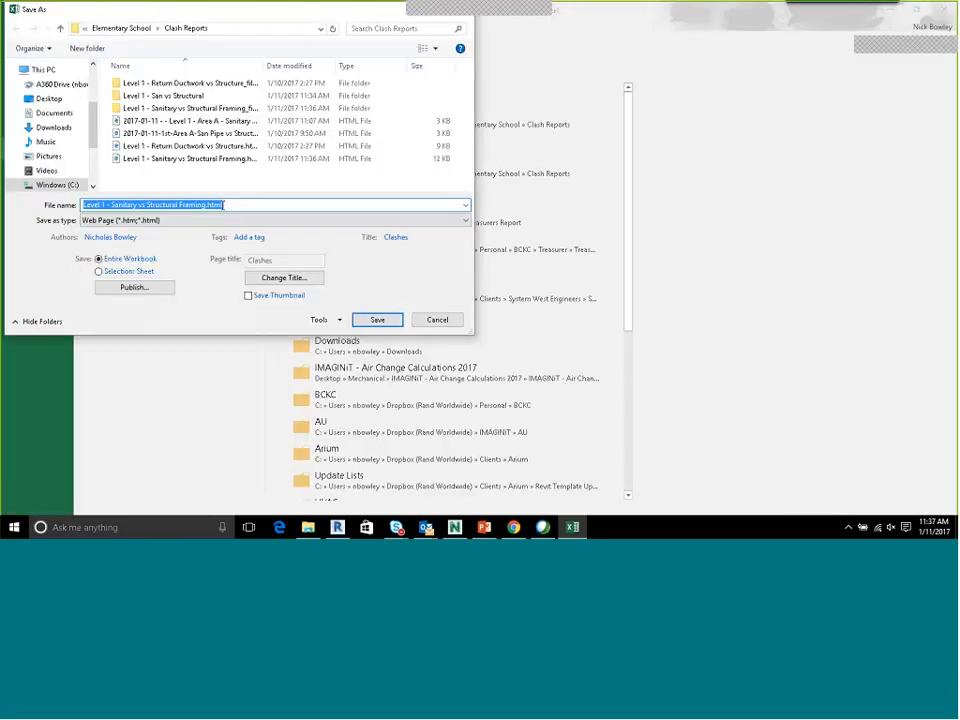
pyautogui.click(195, 220)
pyautogui.click(195, 232)
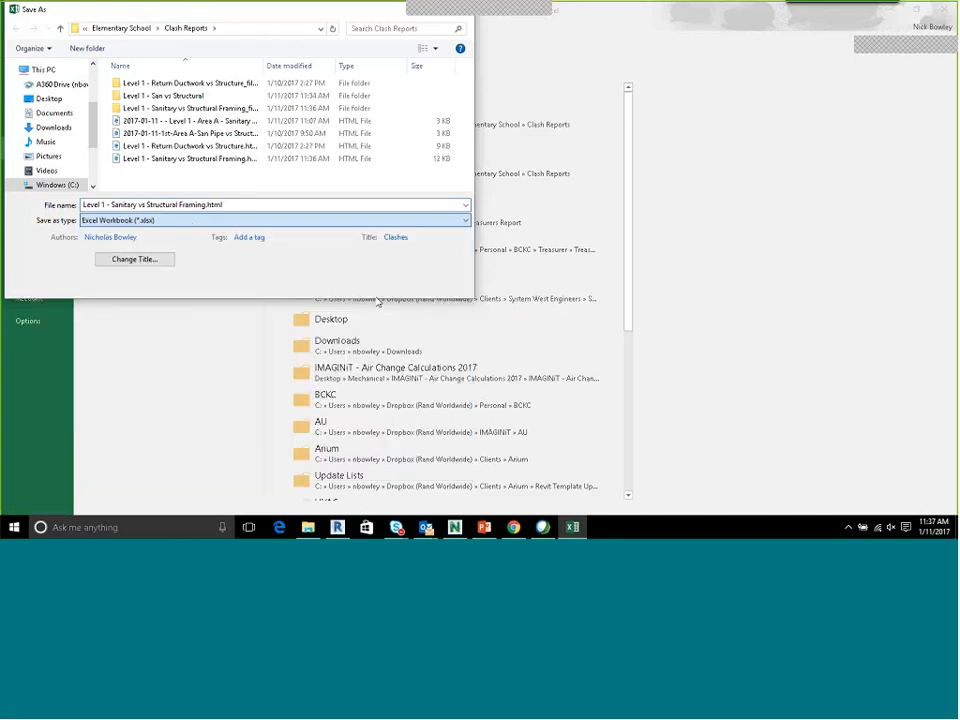
pyautogui.click(352, 281)
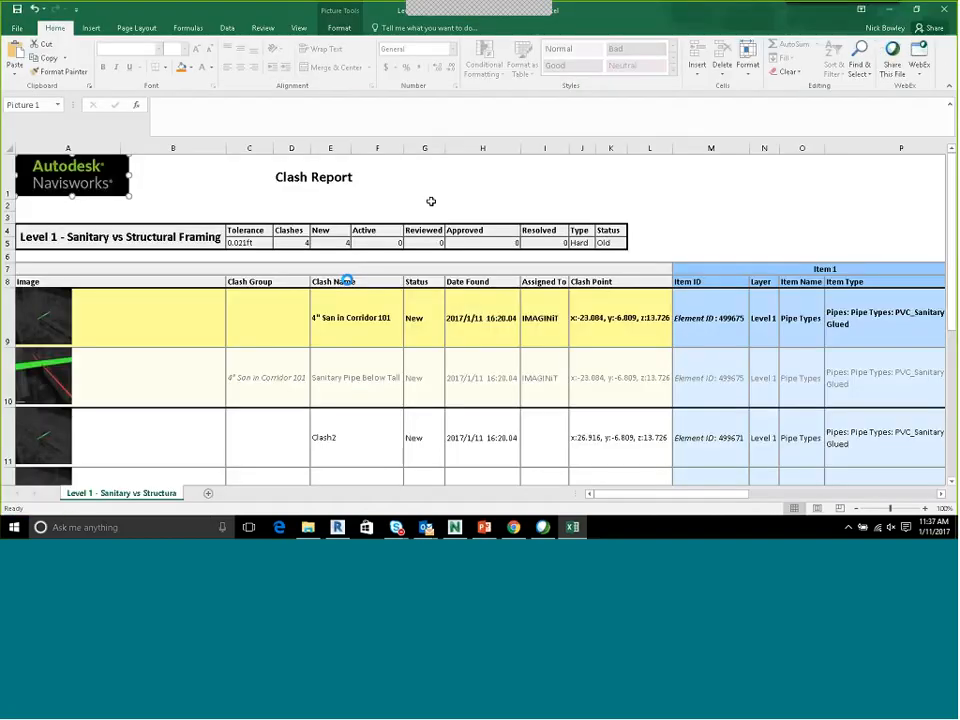
# Examine the clash rows across to the Comments column, highlighting the grouped sanitary pipe clash in row 10 and Clash2
pyautogui.scroll(-2, 371, 282)
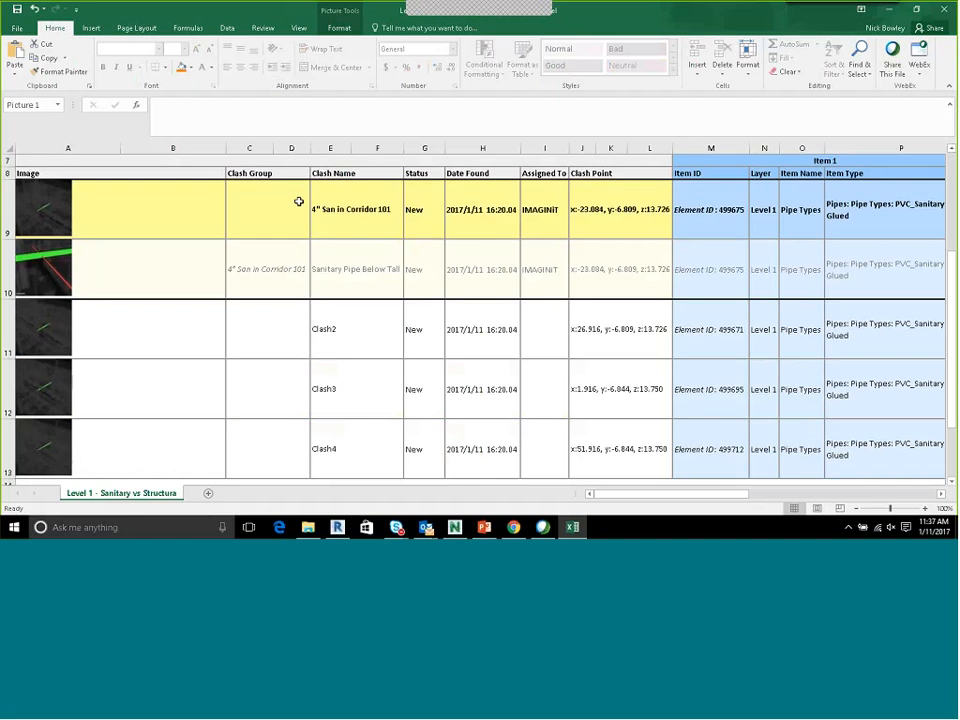
pyautogui.moveTo(607, 495); pyautogui.dragTo(659, 495)
pyautogui.moveTo(779, 270); pyautogui.dragTo(91, 282)
pyautogui.scroll(-3, 710, 300)
pyautogui.scroll(3, 705, 285)
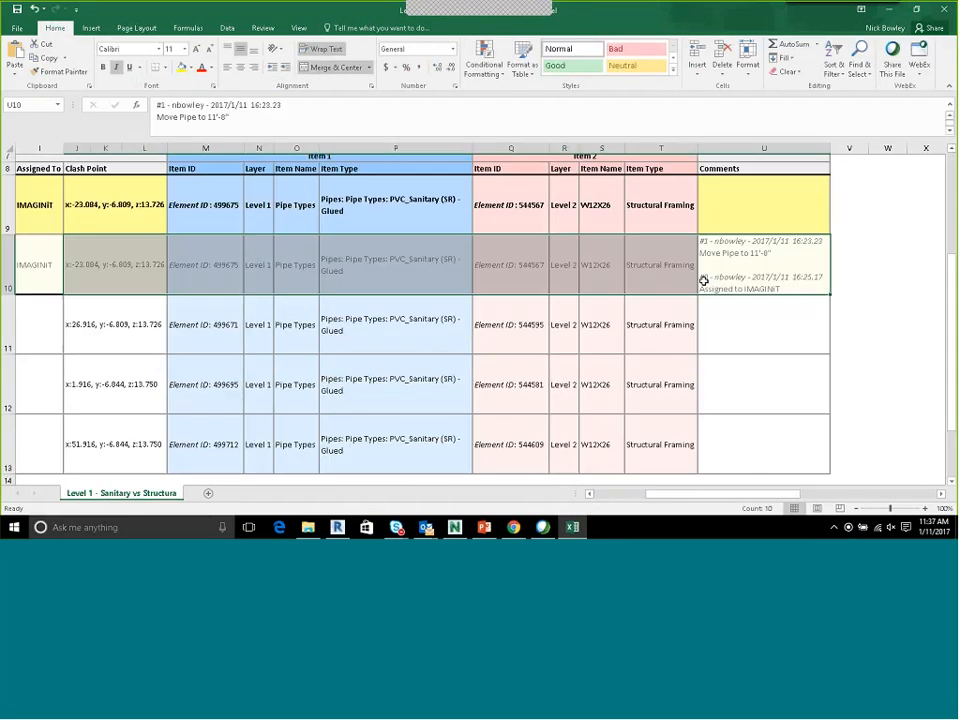
pyautogui.moveTo(761, 314); pyautogui.dragTo(229, 324)
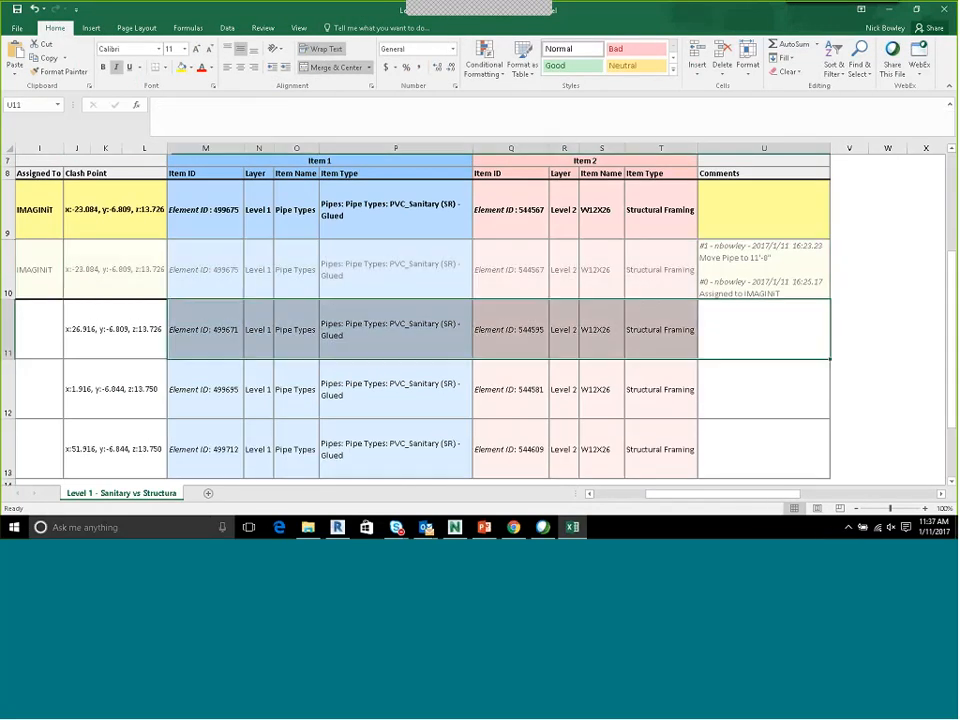
pyautogui.scroll(-3, 750, 258)
pyautogui.scroll(3, 748, 250)
# Fill the grouped sanitary pipe clash in row 10 with Light Green, from the image through the comments
pyautogui.moveTo(746, 246); pyautogui.dragTo(3, 272)
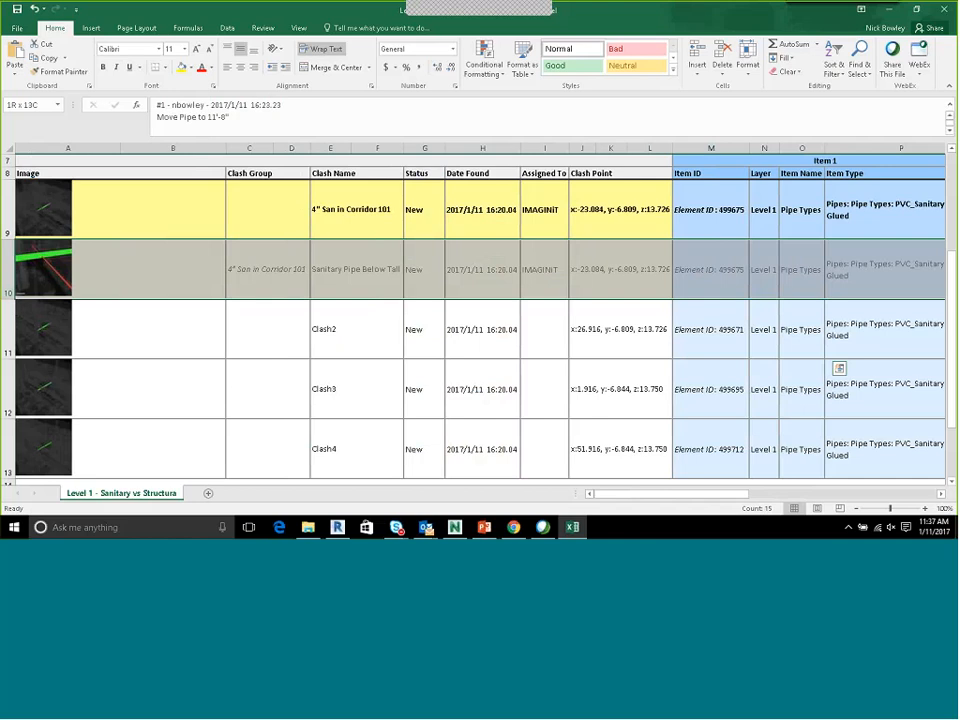
pyautogui.click(190, 67)
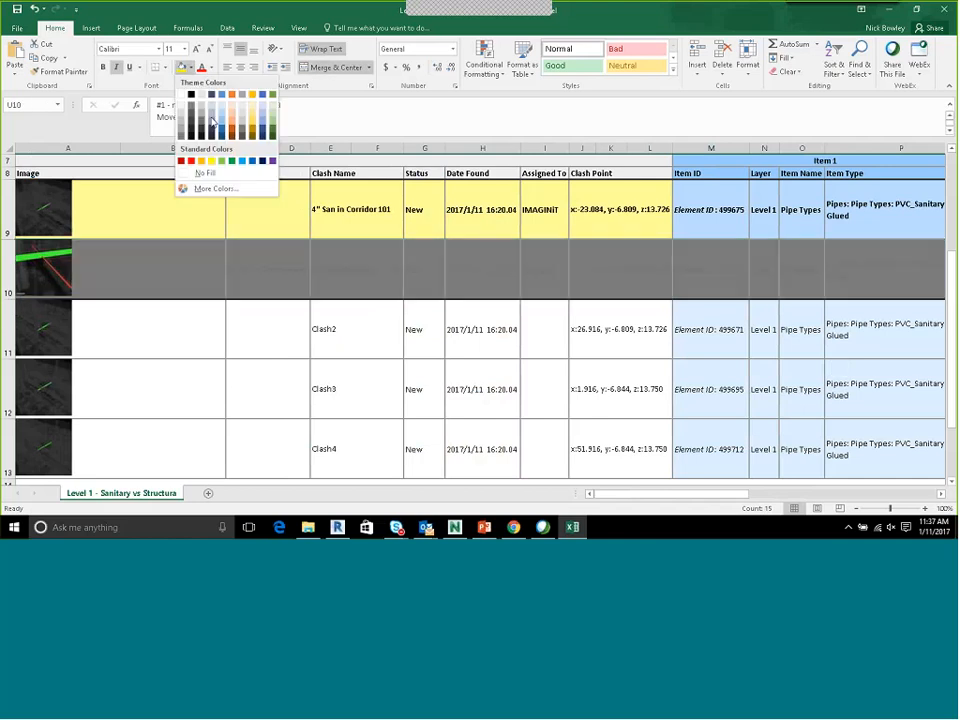
pyautogui.click(222, 160)
pyautogui.hscroll(4, 336, 289)
pyautogui.click(532, 328)
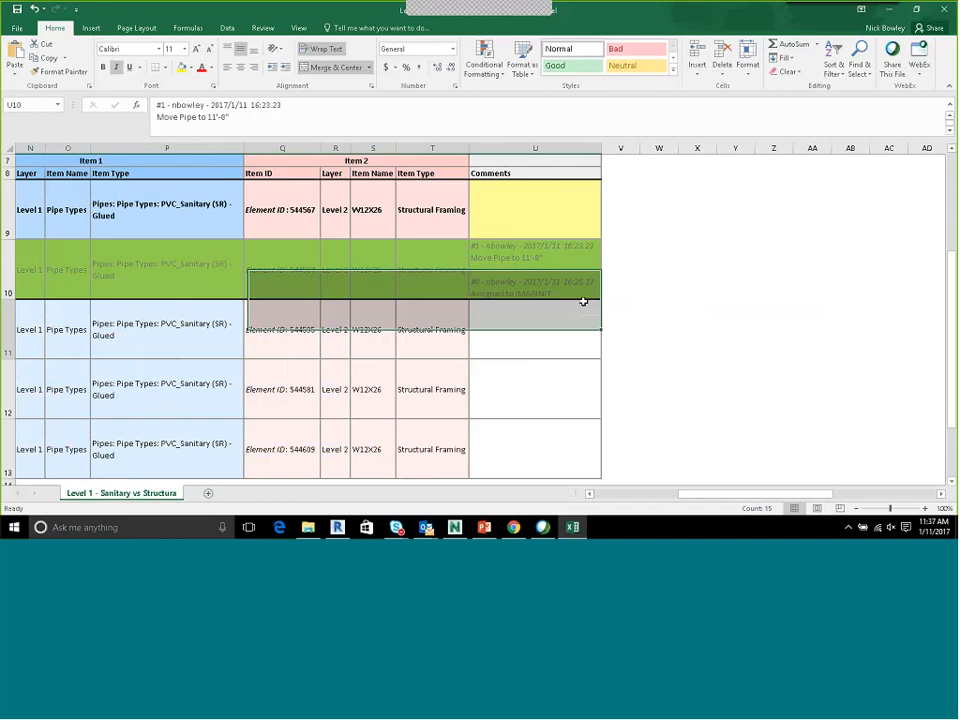
pyautogui.click(630, 262)
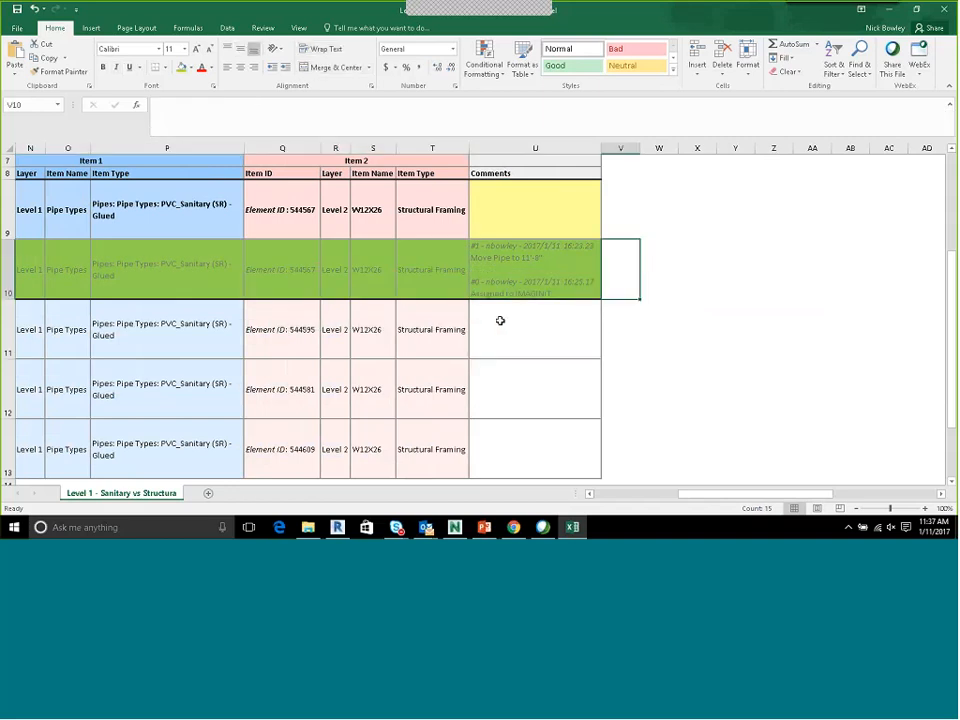
# Try to open the linked clash pictures in the report's Image column
pyautogui.moveTo(500, 320); pyautogui.dragTo(151, 318)
pyautogui.scroll(2, 73, 322)
pyautogui.click(43, 322)
pyautogui.click(598, 347)
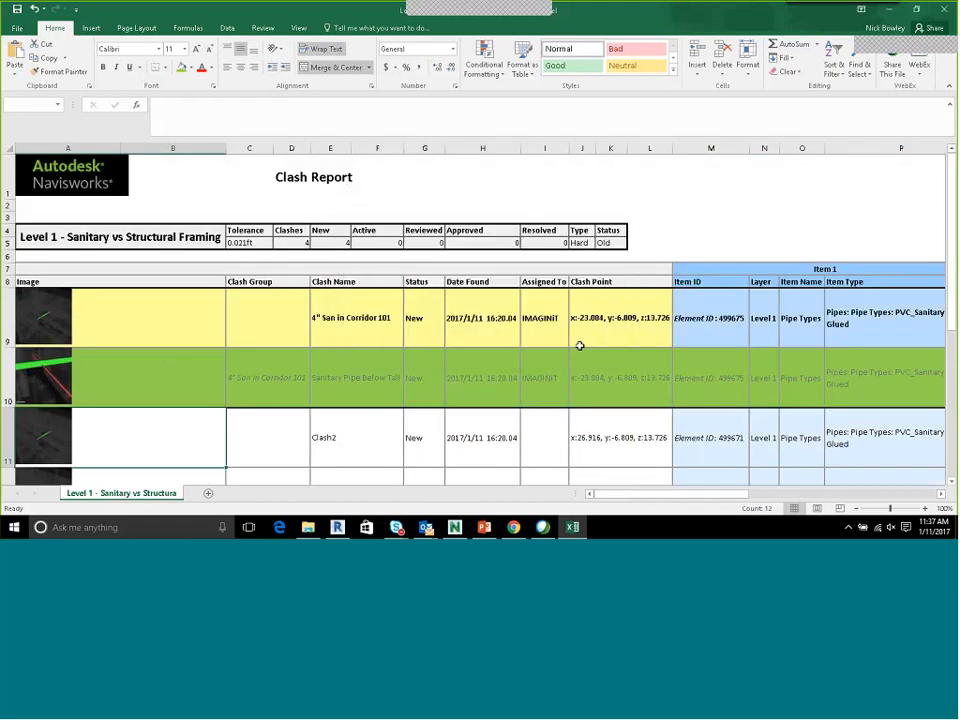
pyautogui.scroll(-3, 229, 360)
pyautogui.click(49, 190)
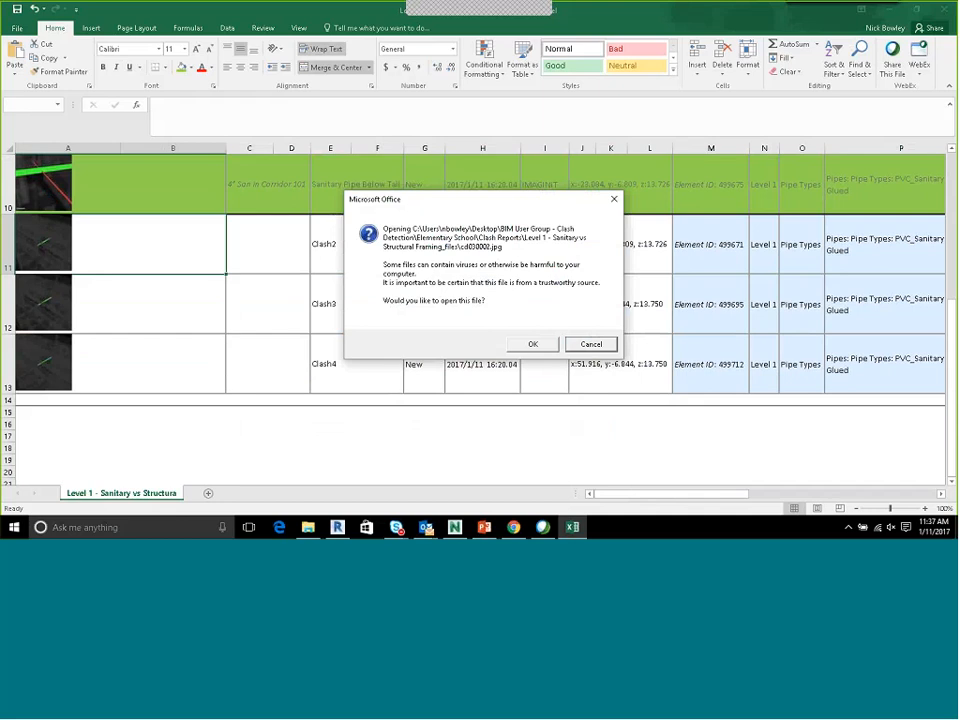
pyautogui.press('Return')
pyautogui.click(483, 297)
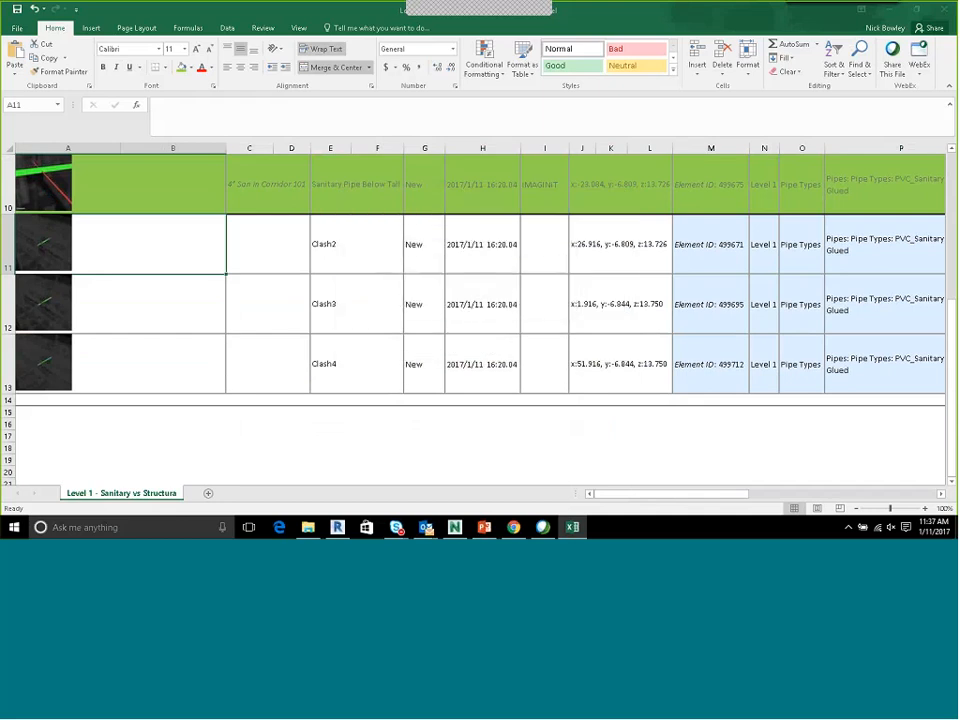
pyautogui.click(47, 186)
pyautogui.press('Return')
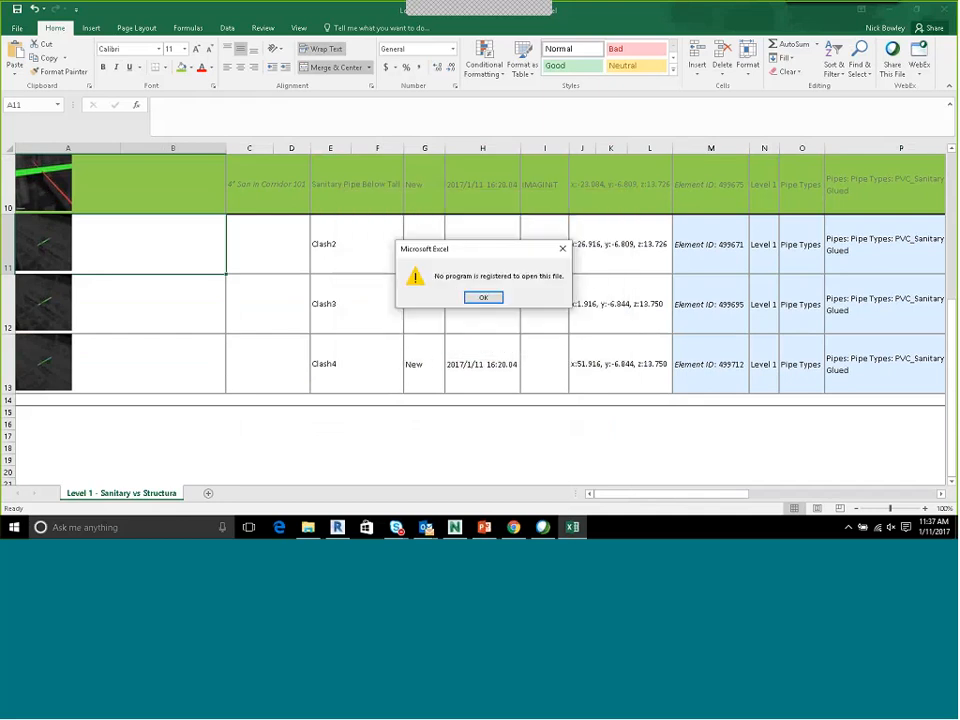
pyautogui.press('Return')
# Select the element ID number 544567 in the Item 2 ID cell of the green row
pyautogui.scroll(3, 216, 253)
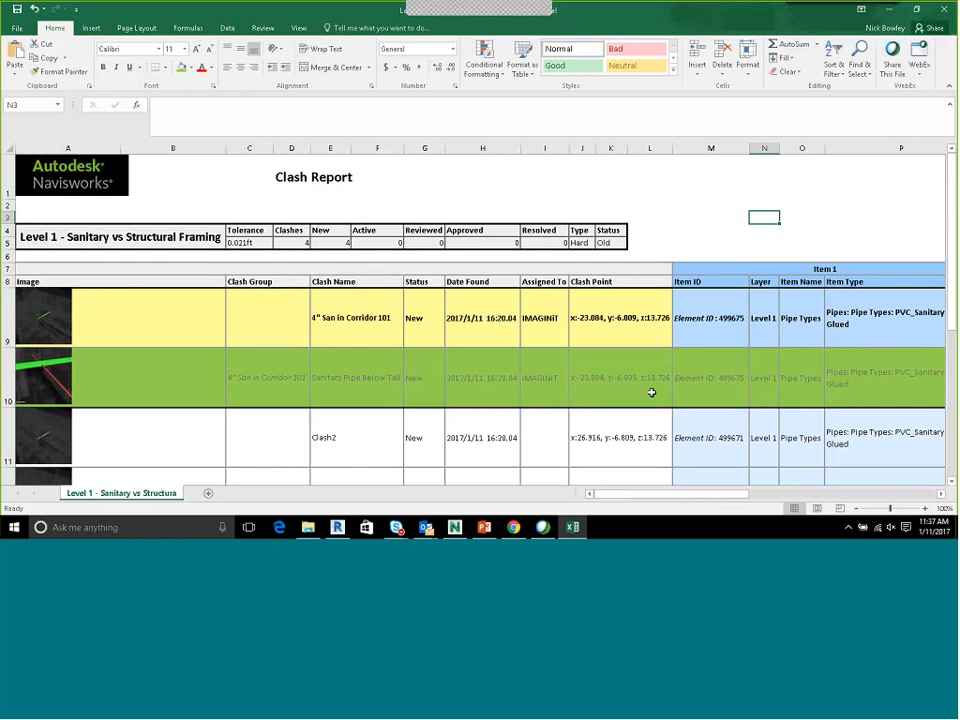
pyautogui.moveTo(684, 496); pyautogui.dragTo(741, 496)
pyautogui.click(510, 396)
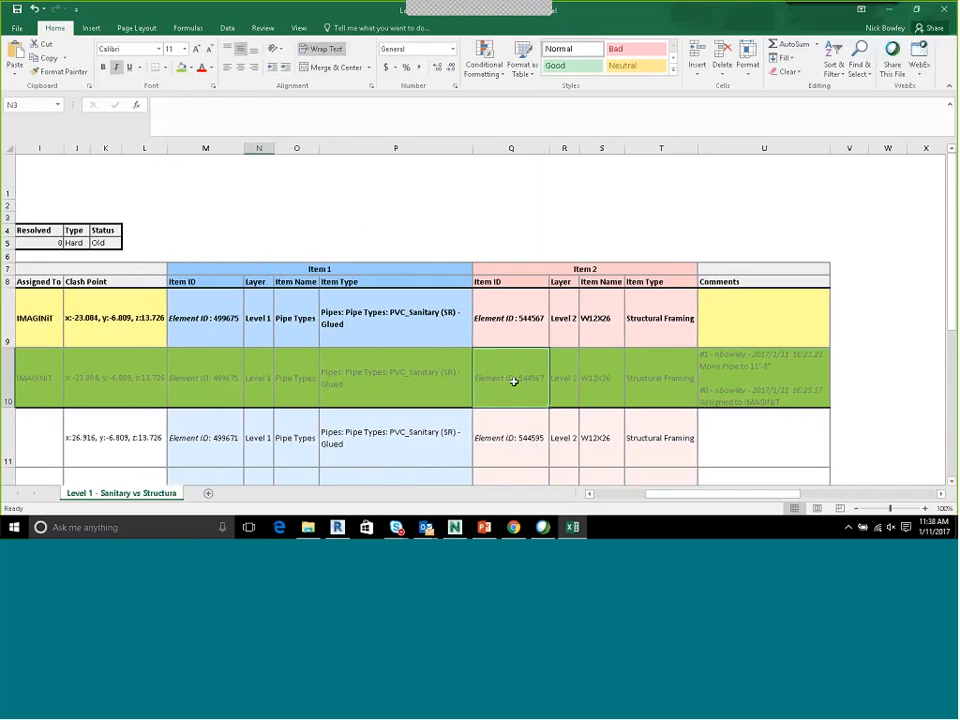
pyautogui.doubleClick(266, 122)
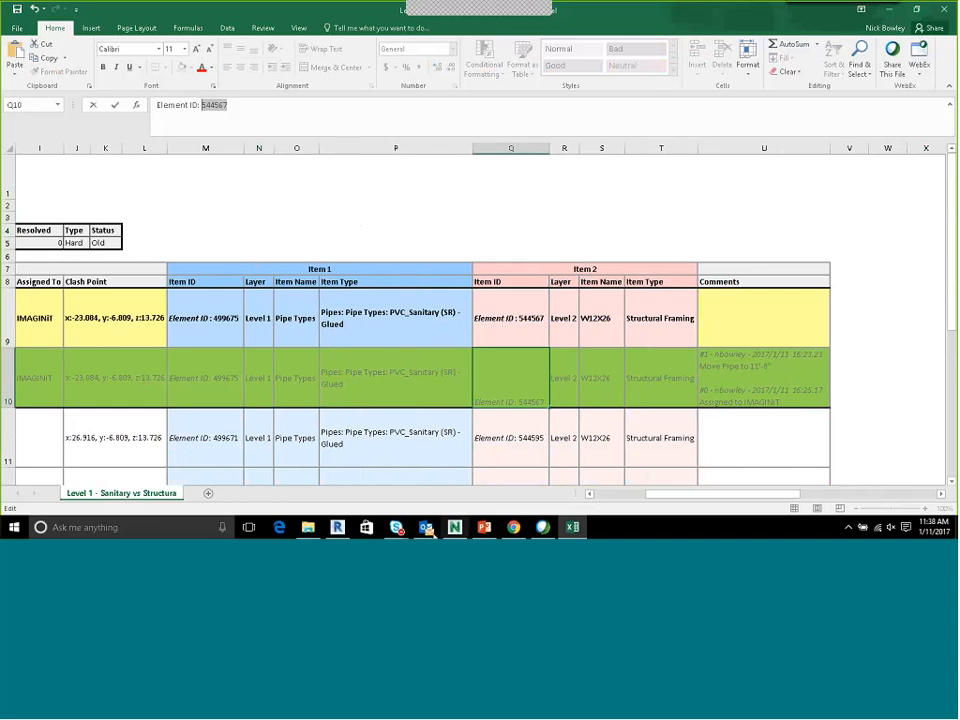
# Switch to Revit, clear the pipe selection, and extend the 3D view's section box outward from both long sides of the building wing
pyautogui.click(337, 527)
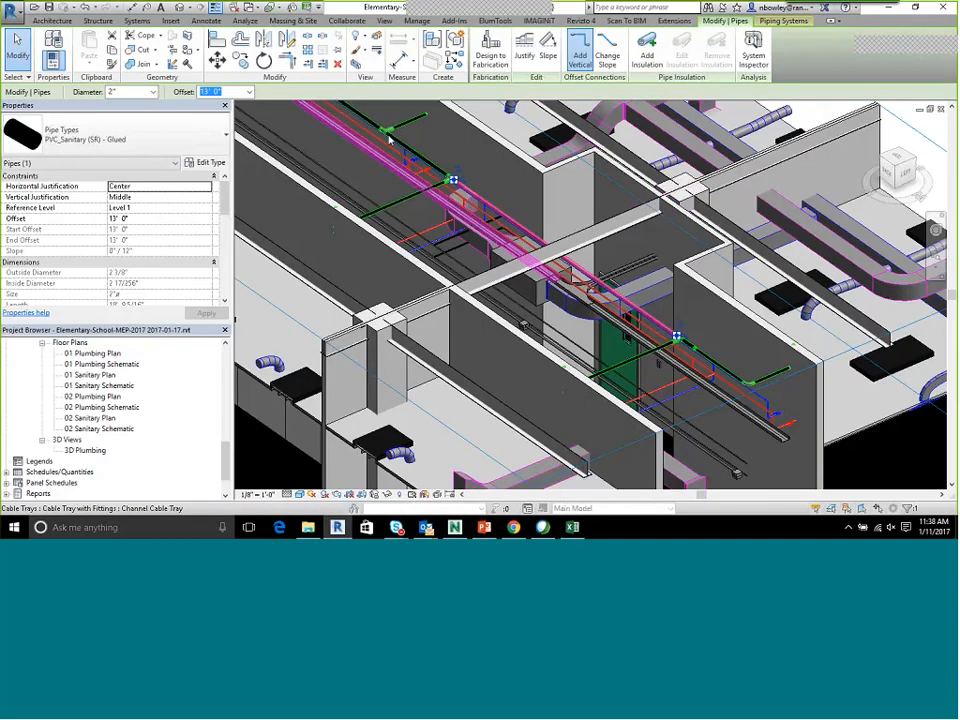
pyautogui.press('Escape')
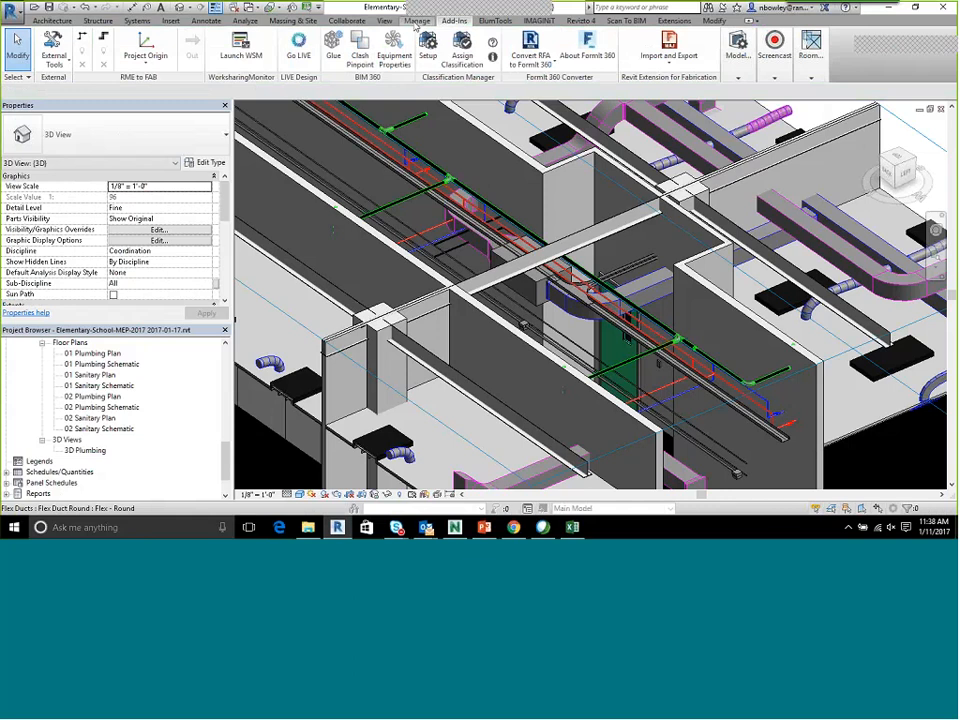
pyautogui.scroll(-10, 464, 155)
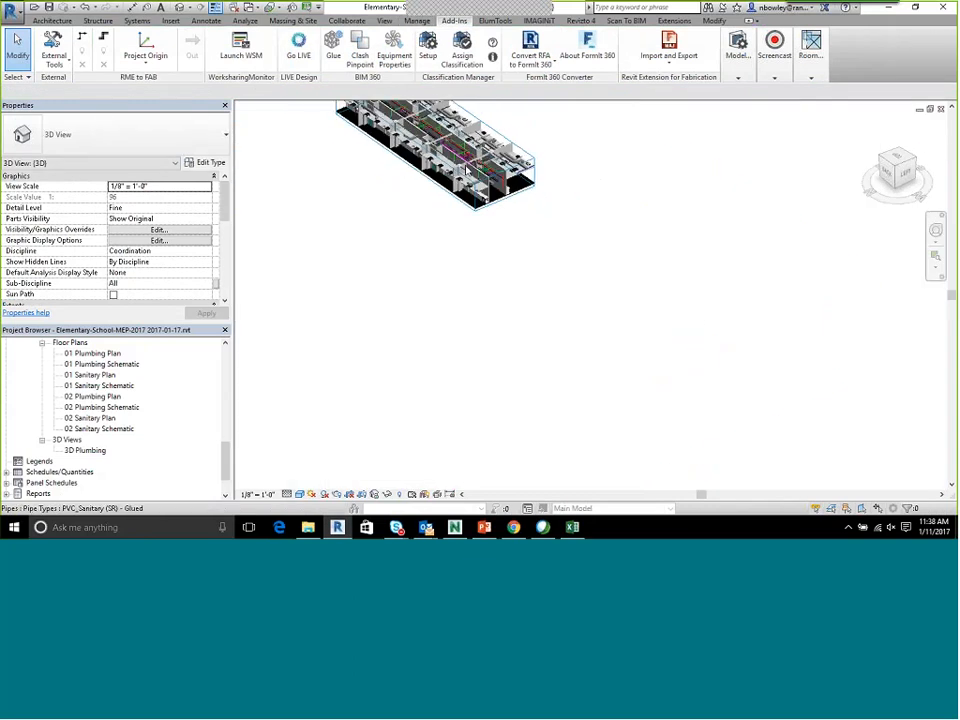
pyautogui.click(452, 215)
pyautogui.scroll(3, 440, 213)
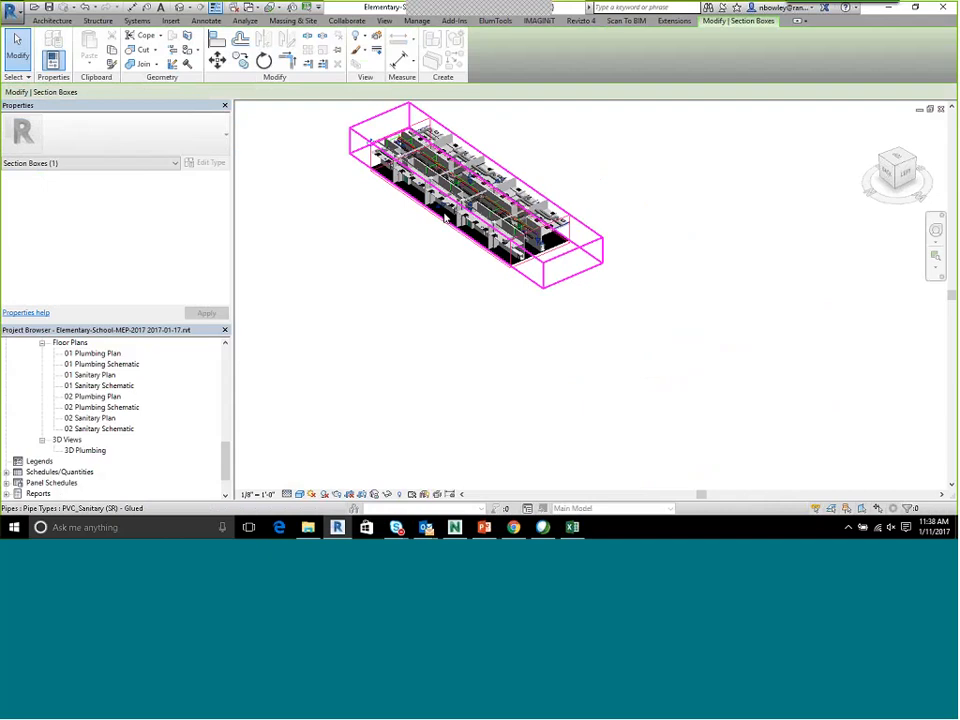
pyautogui.moveTo(440, 213); pyautogui.dragTo(300, 322)
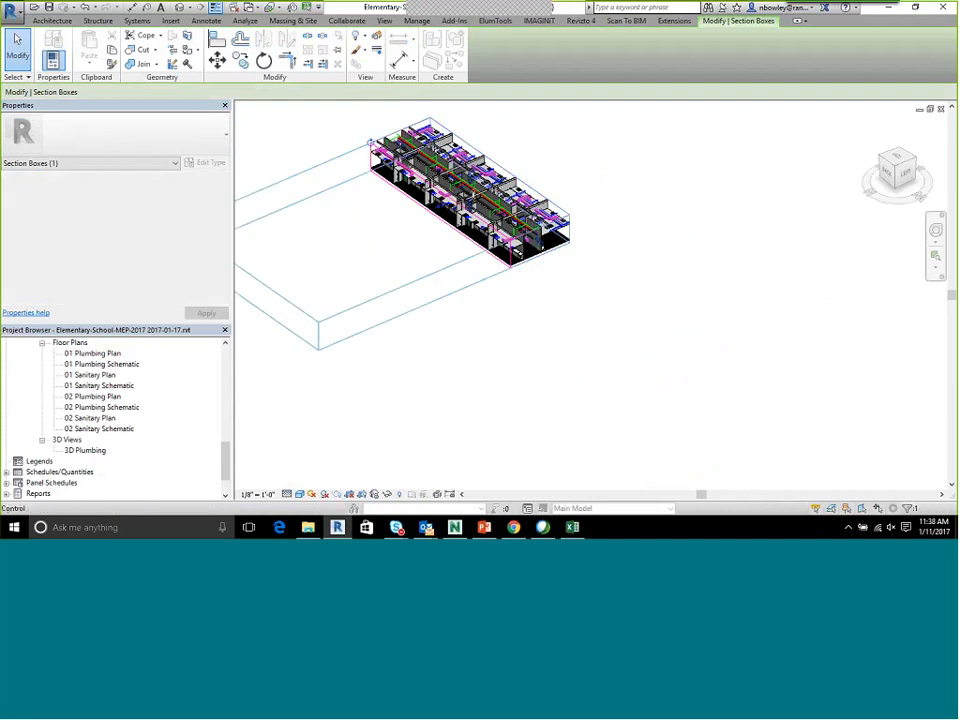
pyautogui.moveTo(500, 182); pyautogui.dragTo(606, 156)
# Pull the section box's empty side back close to the building and stretch its opposite side farther out over the remaining wings
pyautogui.scroll(-3, 373, 246)
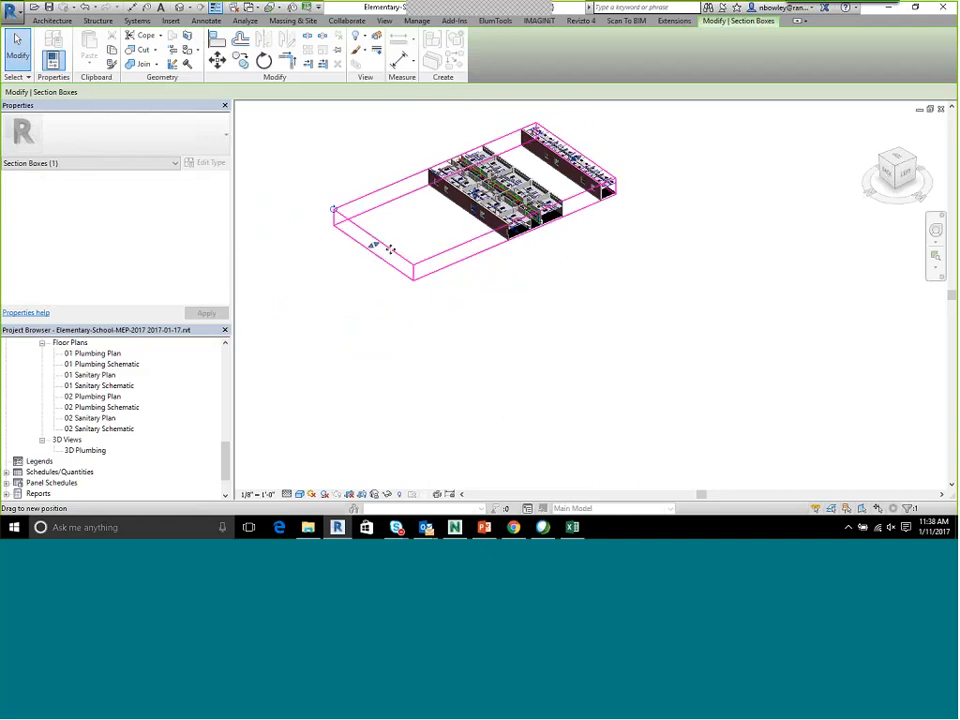
pyautogui.moveTo(373, 248); pyautogui.dragTo(468, 215)
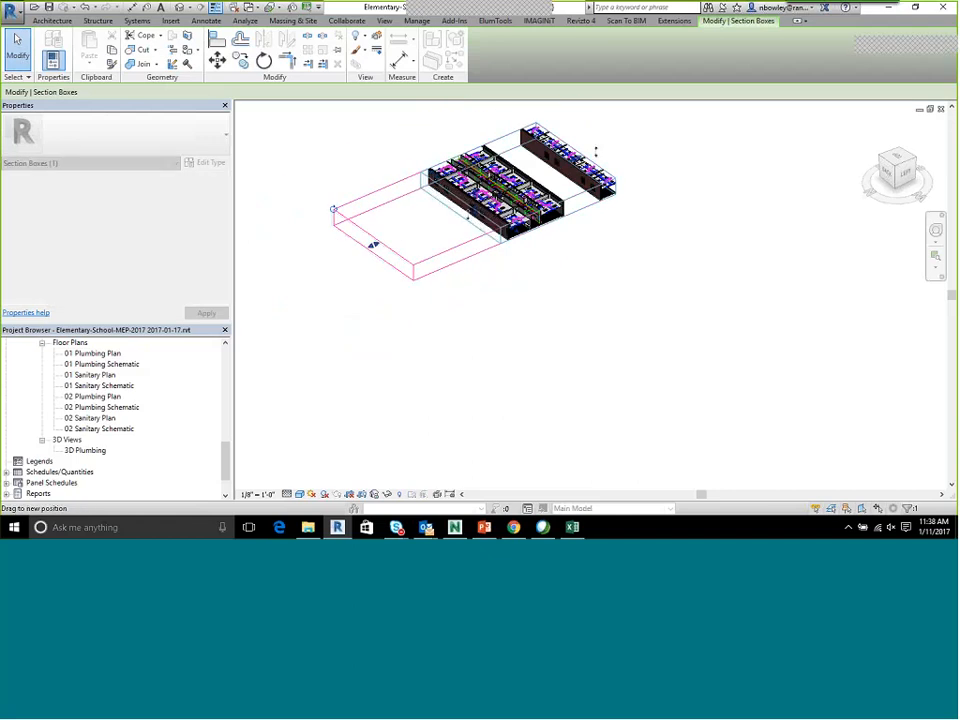
pyautogui.moveTo(581, 155); pyautogui.dragTo(677, 124)
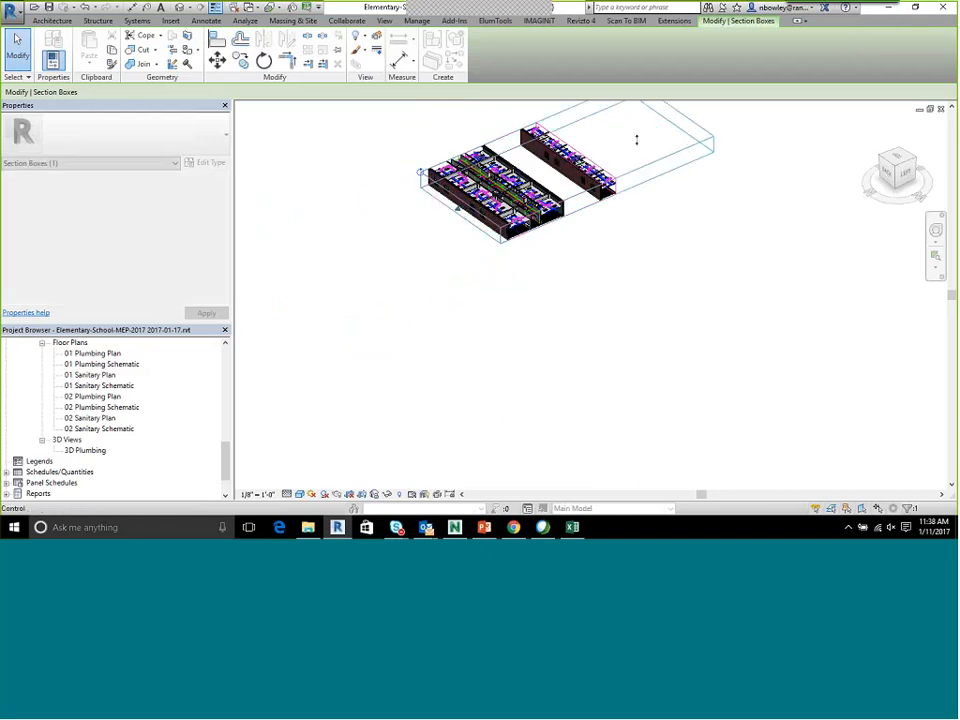
pyautogui.moveTo(560, 149); pyautogui.dragTo(551, 222, button='middle')
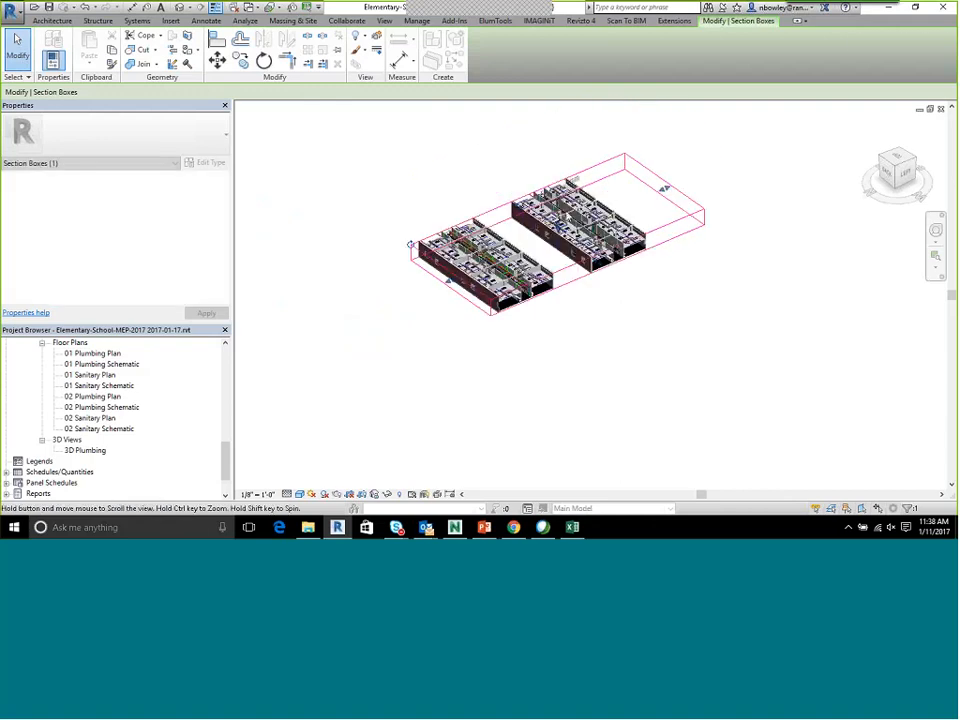
# Extend the section box past both wing ends and the near long side to enclose the whole school building, and deselect it
pyautogui.moveTo(520, 213); pyautogui.dragTo(488, 203)
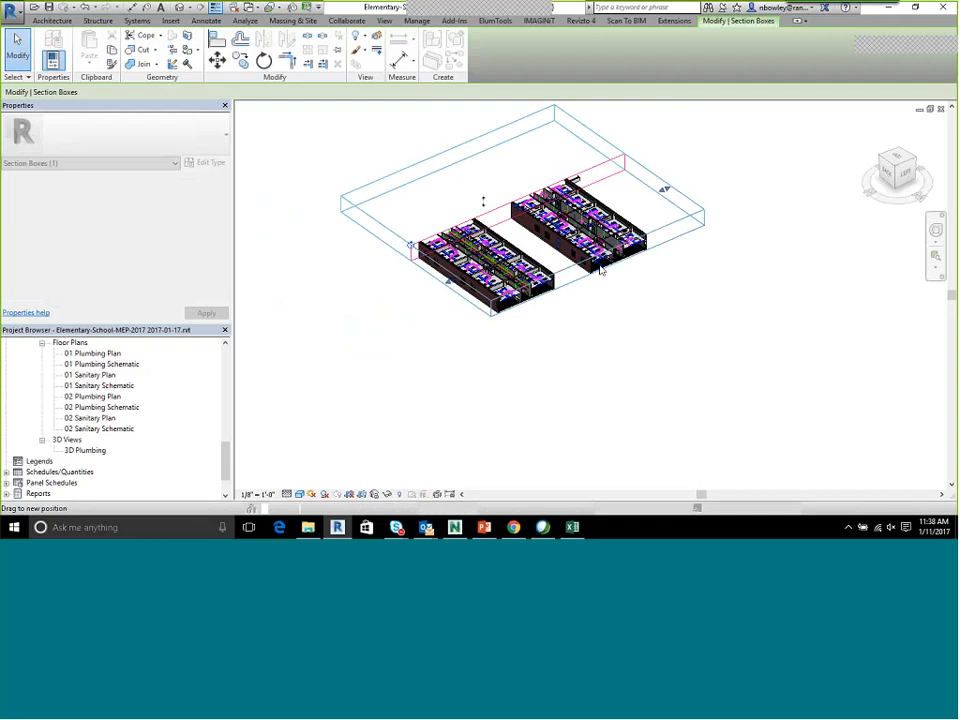
pyautogui.moveTo(673, 327); pyautogui.dragTo(621, 317)
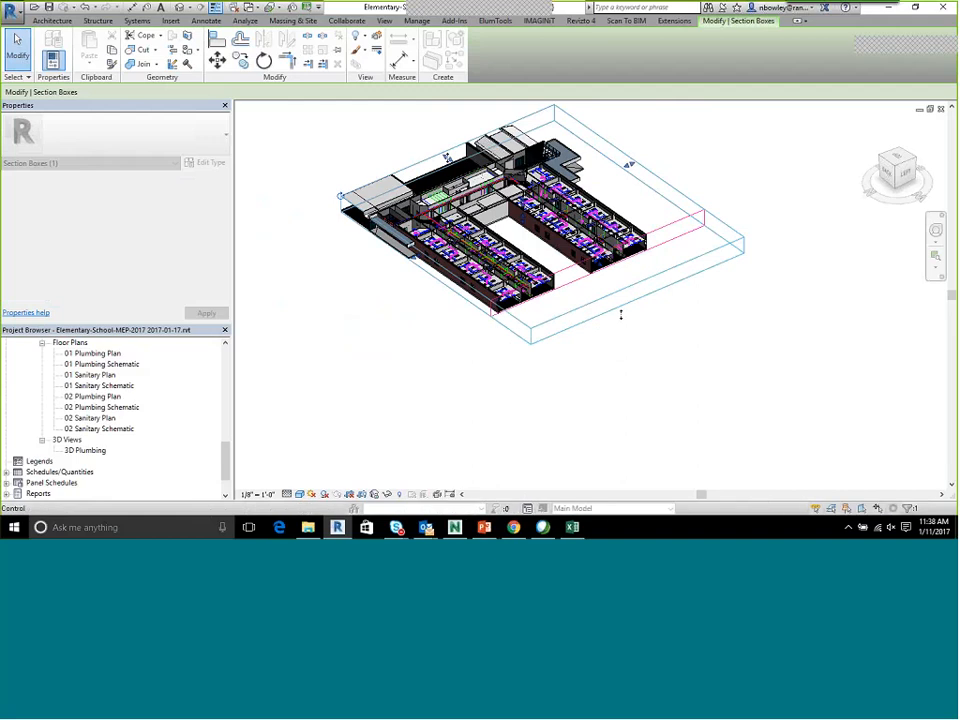
pyautogui.moveTo(373, 120); pyautogui.dragTo(373, 120)
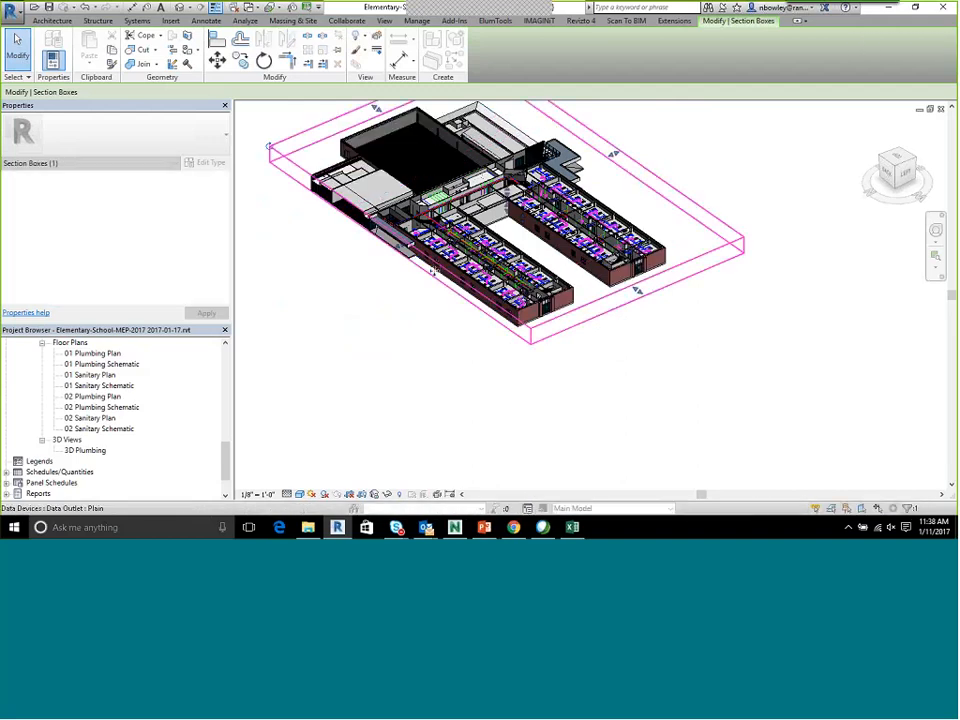
pyautogui.moveTo(402, 251); pyautogui.dragTo(369, 261)
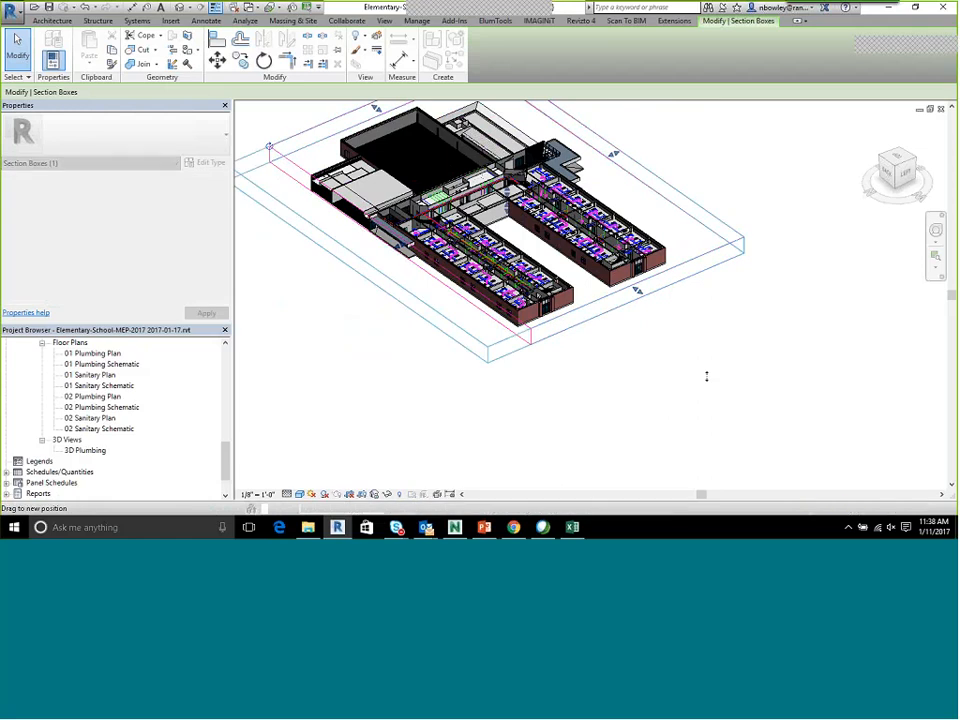
pyautogui.click(666, 361)
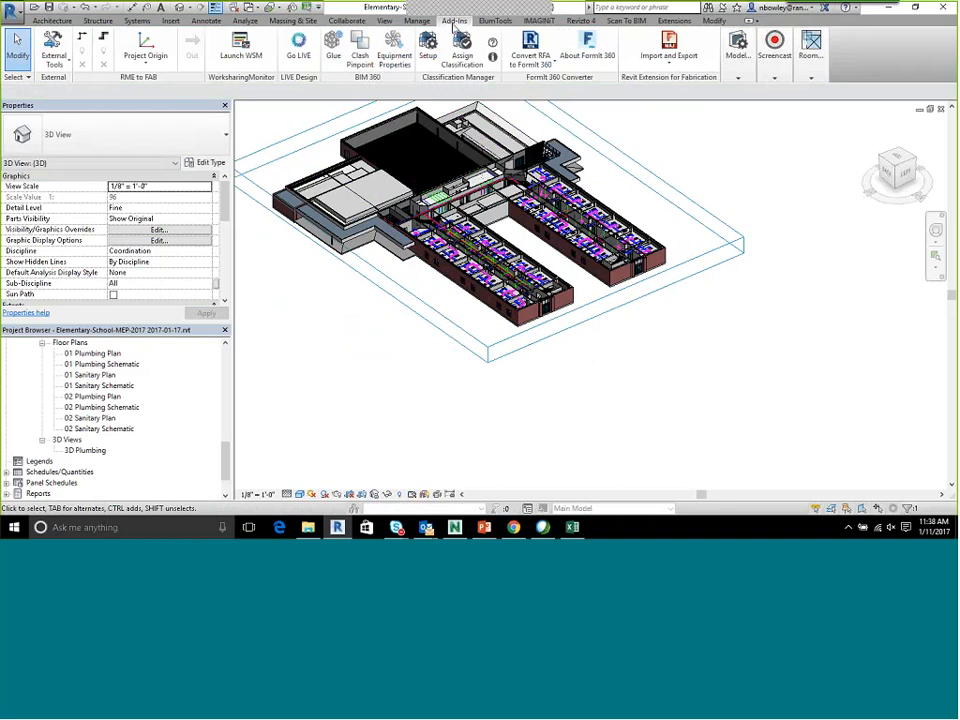
# Try to select and show the element with ID 544567 using Select Elements by ID
pyautogui.click(417, 21)
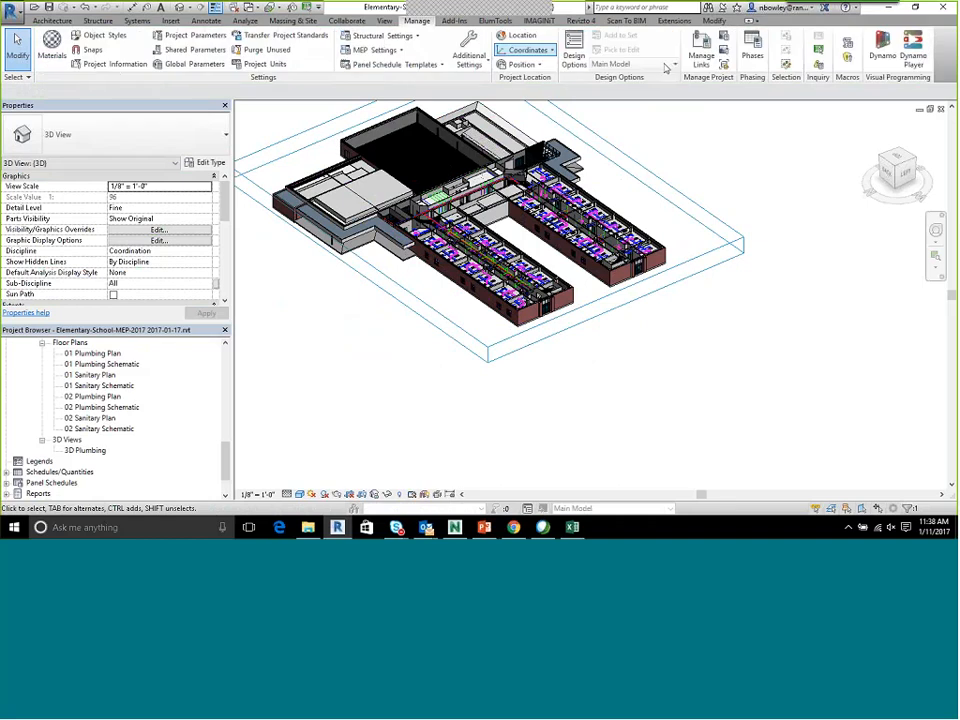
pyautogui.rightClick(822, 52)
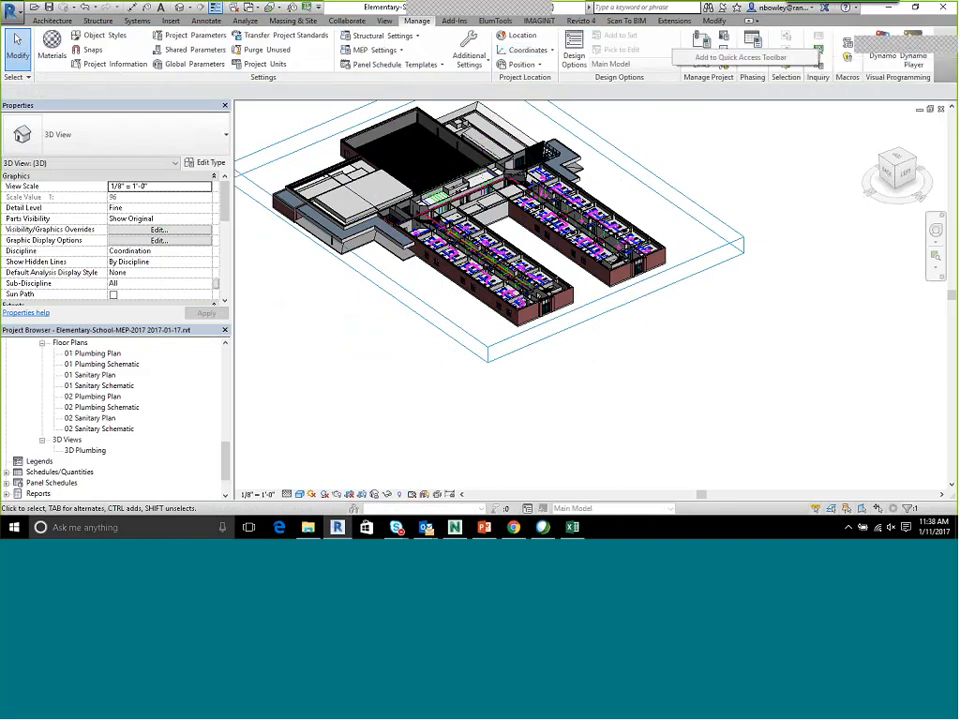
pyautogui.click(818, 52)
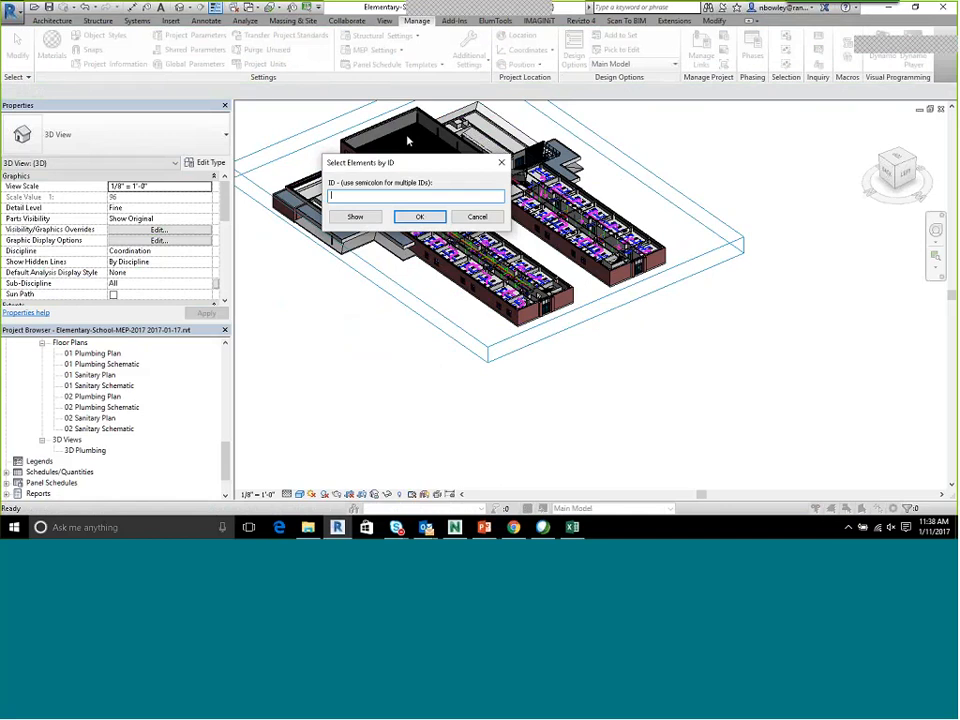
pyautogui.write('544567')
pyautogui.press('Return')
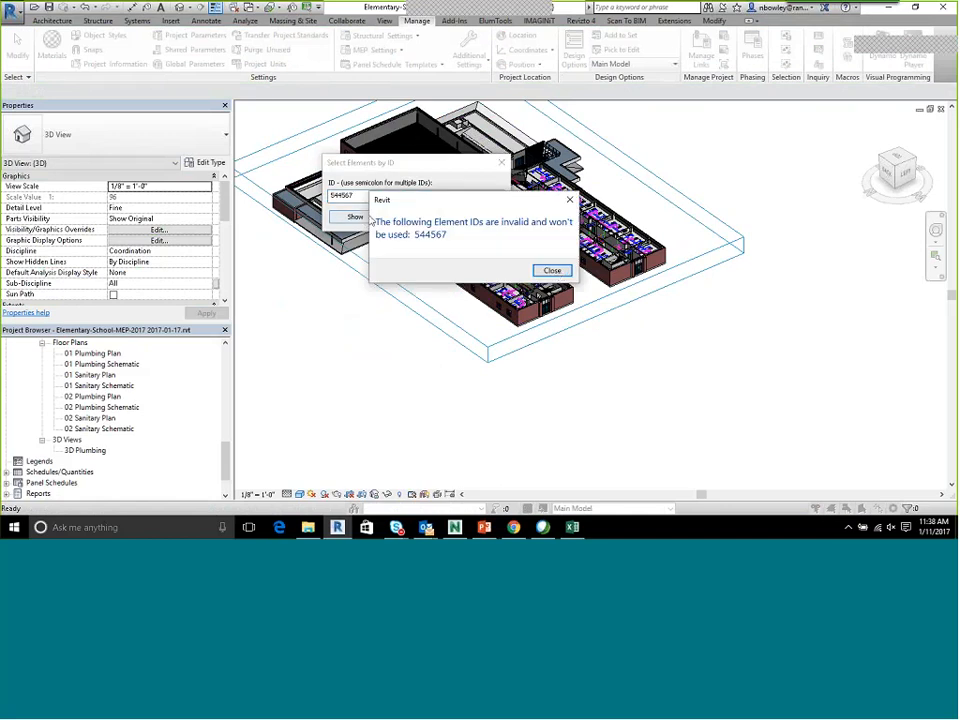
pyautogui.click(563, 273)
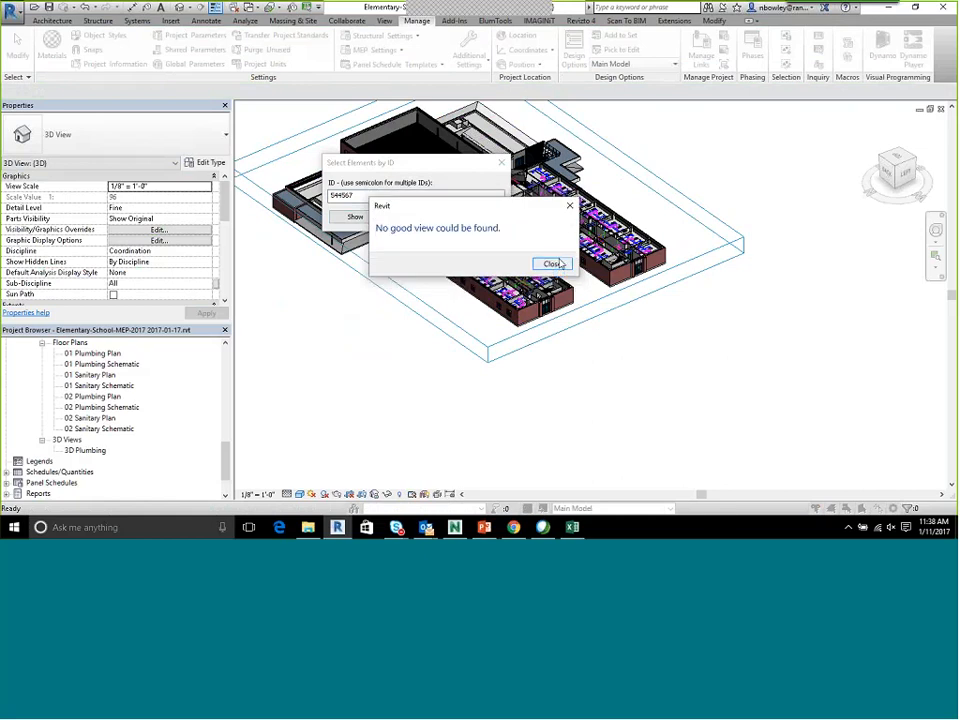
pyautogui.click(552, 264)
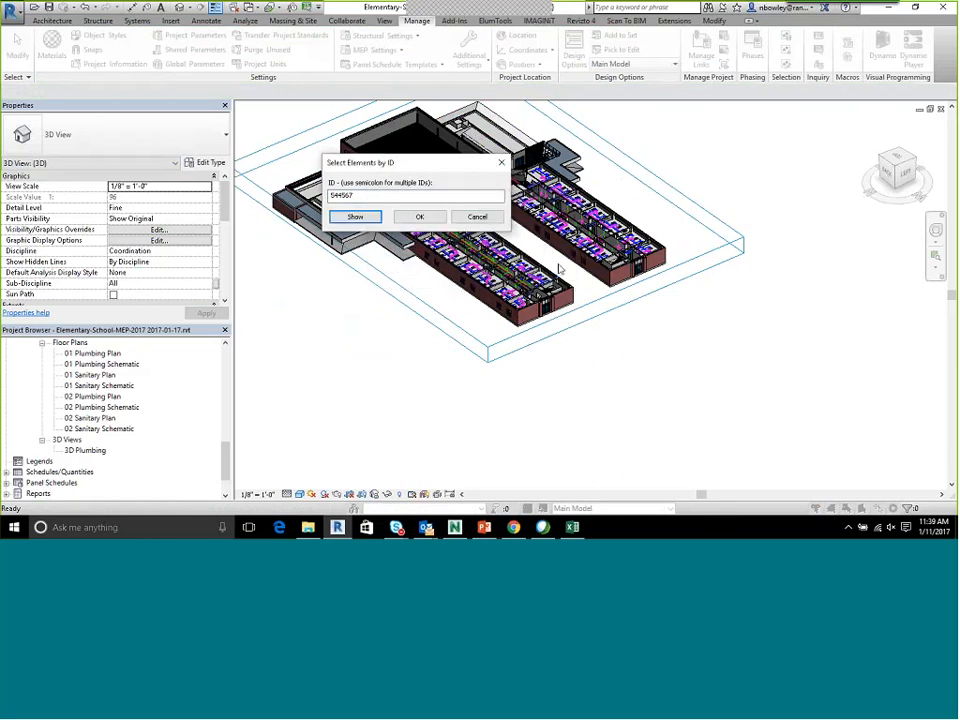
pyautogui.press('Return')
pyautogui.click(551, 272)
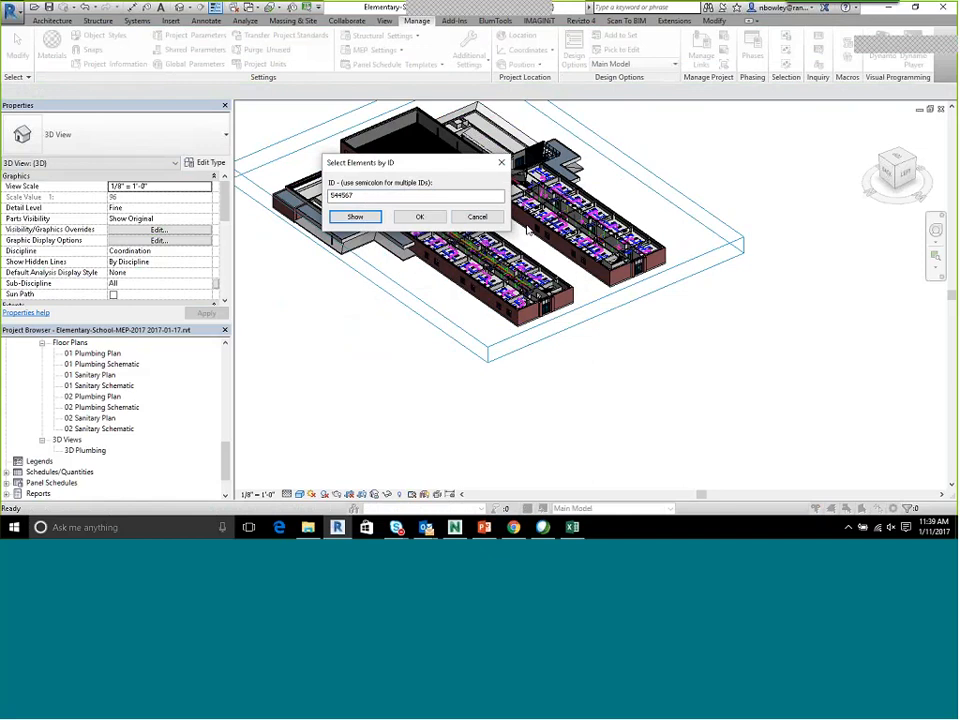
pyautogui.press('Escape')
pyautogui.scroll(5, 548, 283)
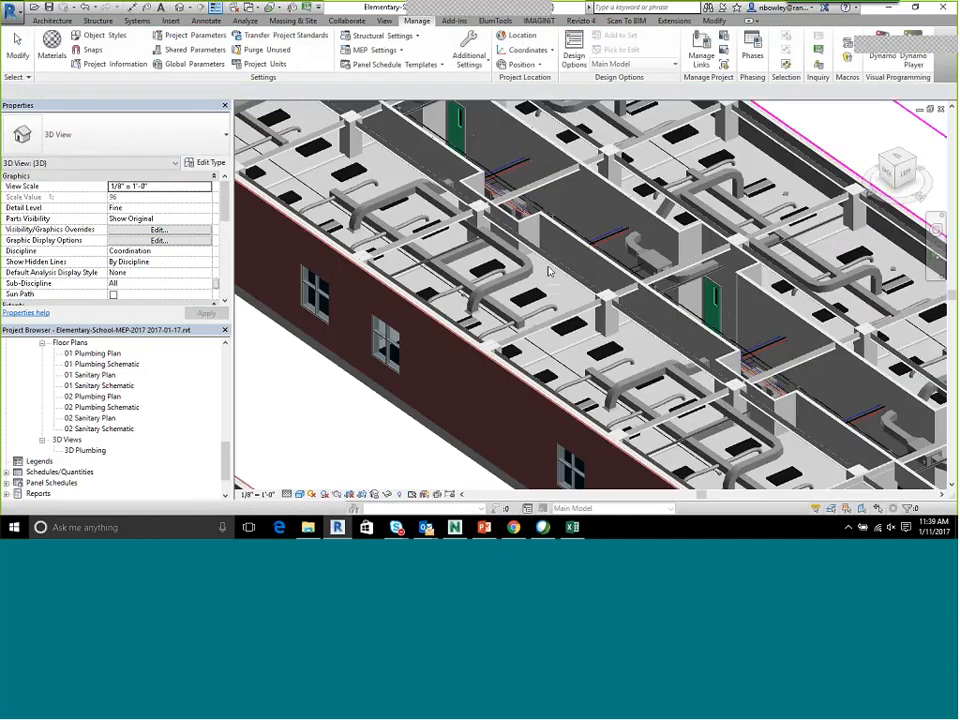
# Switch to Excel and copy the element ID number 499675 from the green row's Item 1 ID cell
pyautogui.click(572, 527)
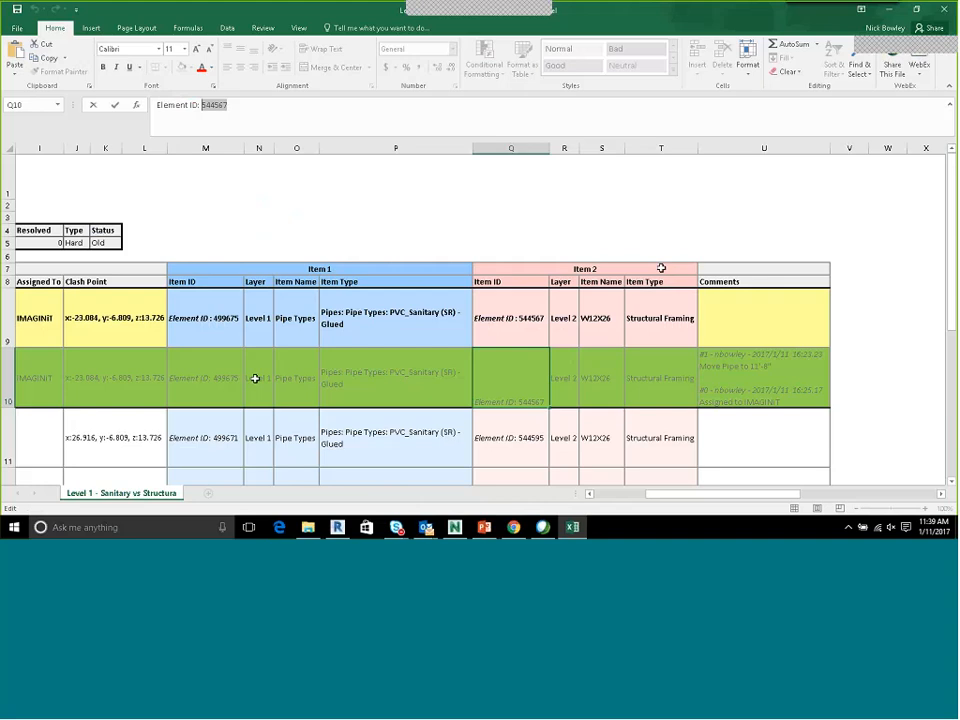
pyautogui.moveTo(533, 270); pyautogui.dragTo(525, 399)
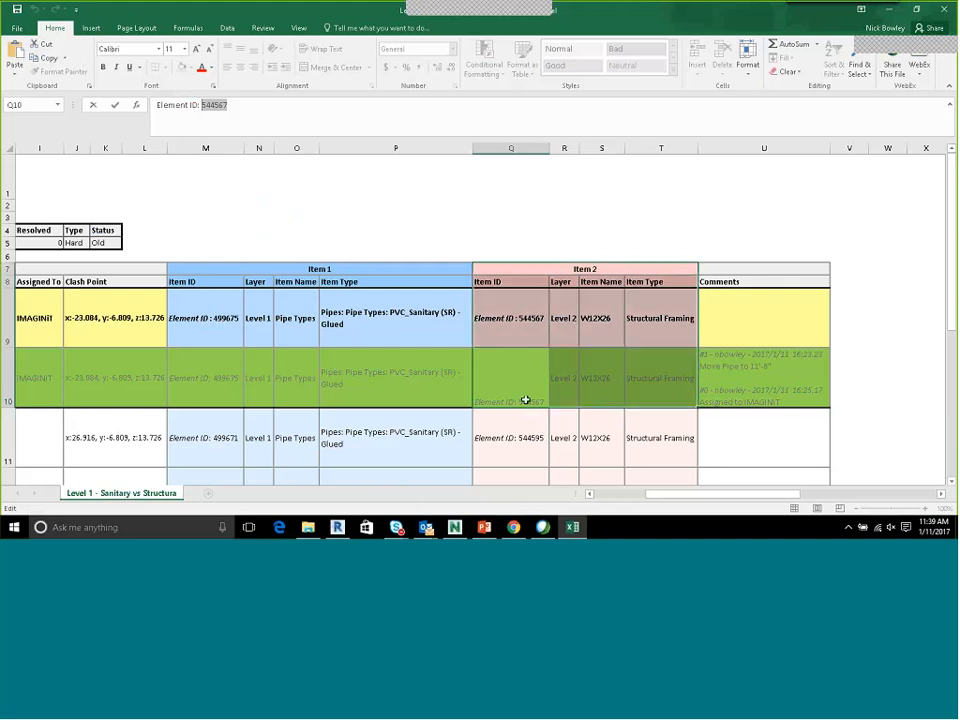
pyautogui.doubleClick(206, 378)
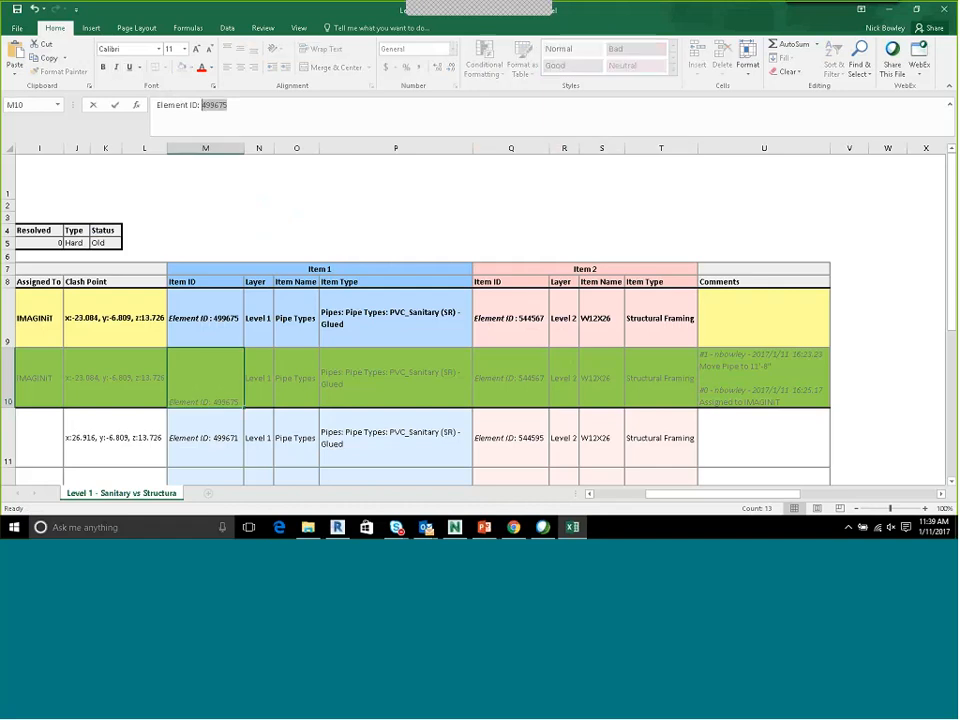
# Switch to Revit, select and show the pipe with element ID 499675, and save the project
pyautogui.click(340, 528)
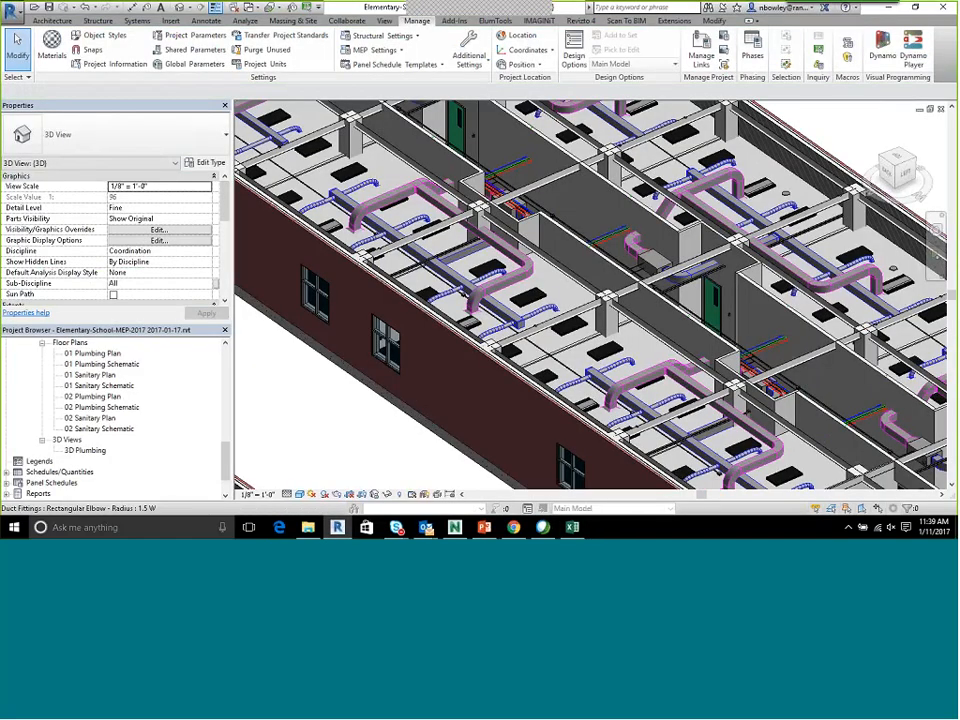
pyautogui.click(819, 50)
pyautogui.write('499675')
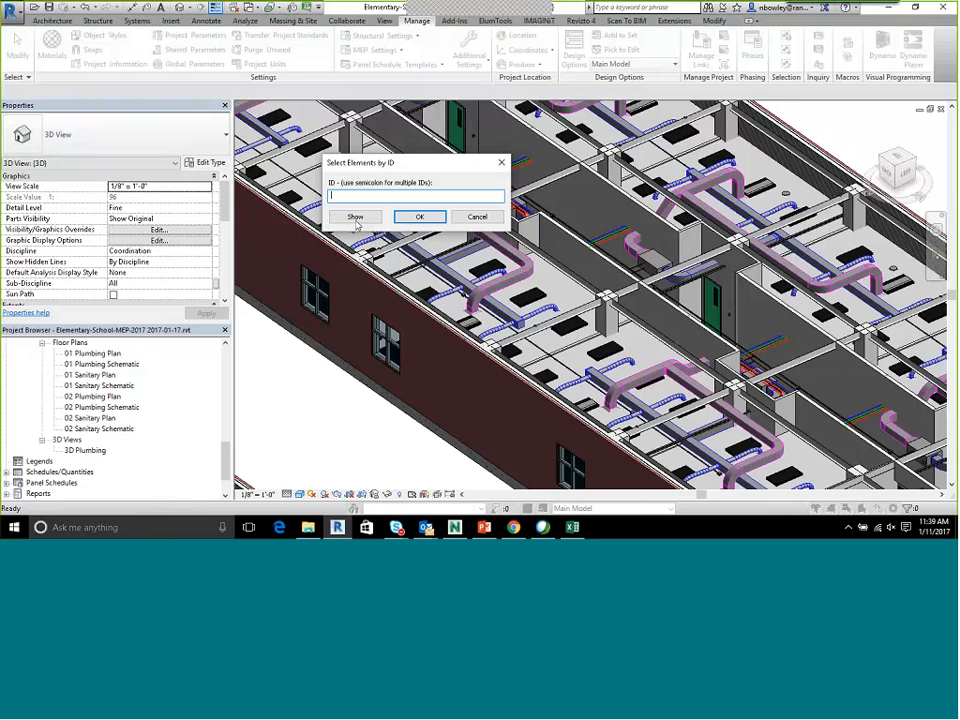
pyautogui.click(355, 217)
pyautogui.click(419, 216)
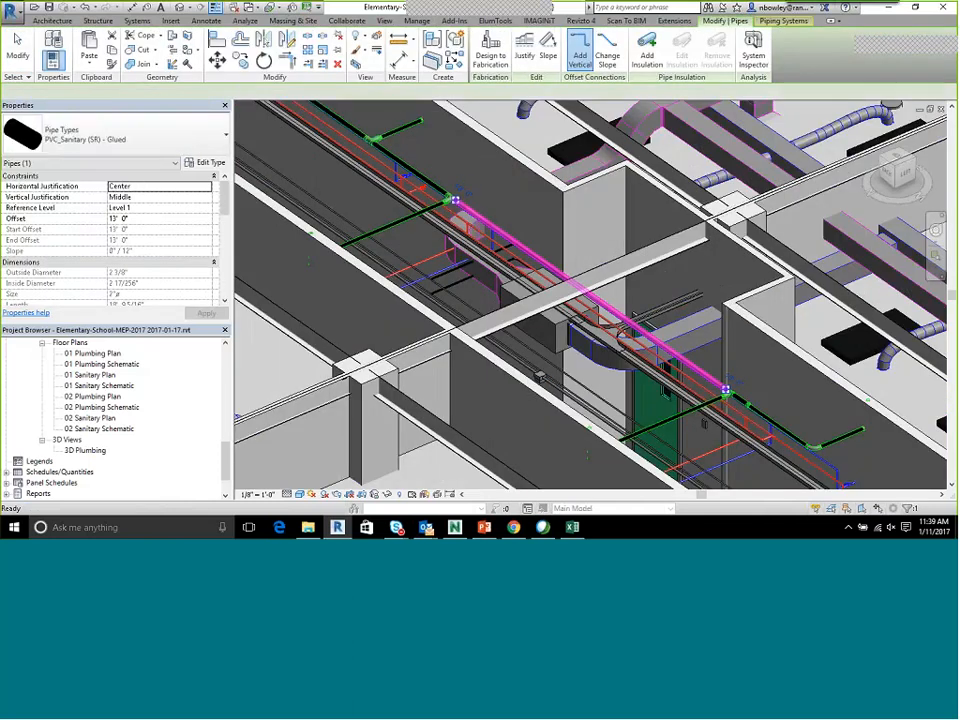
pyautogui.scroll(4, 483, 225)
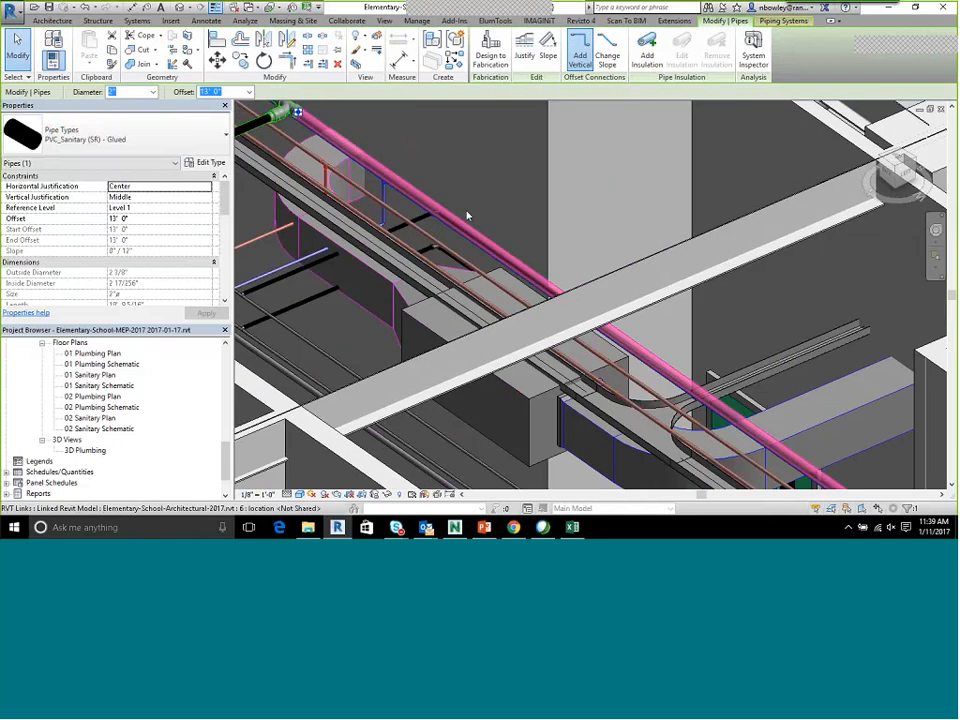
pyautogui.scroll(-3, 480, 213)
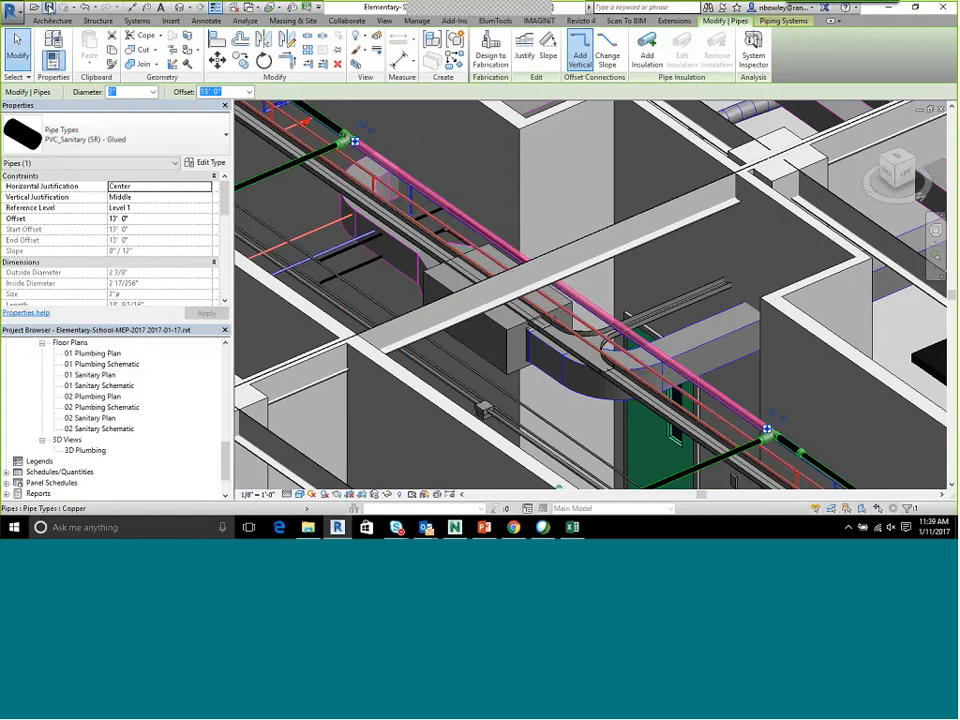
pyautogui.click(50, 9)
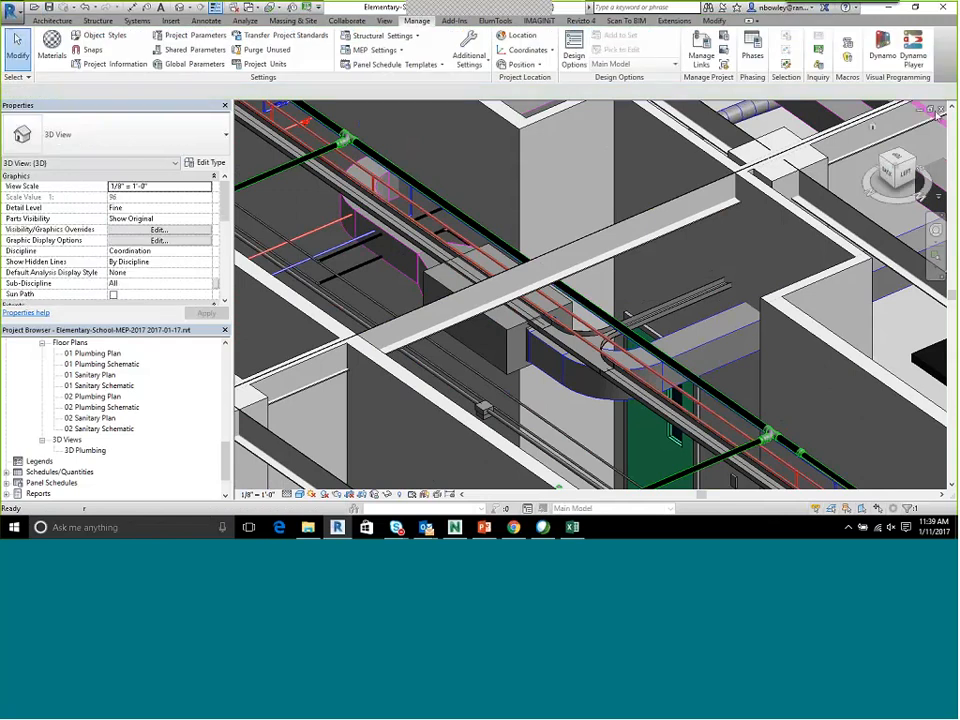
# Copy the clashing sanitary pipe to a parallel position beside it and set the copy's offset to 13' 6"
pyautogui.click(588, 300)
pyautogui.press('c')
pyautogui.press('o')
pyautogui.click(593, 291)
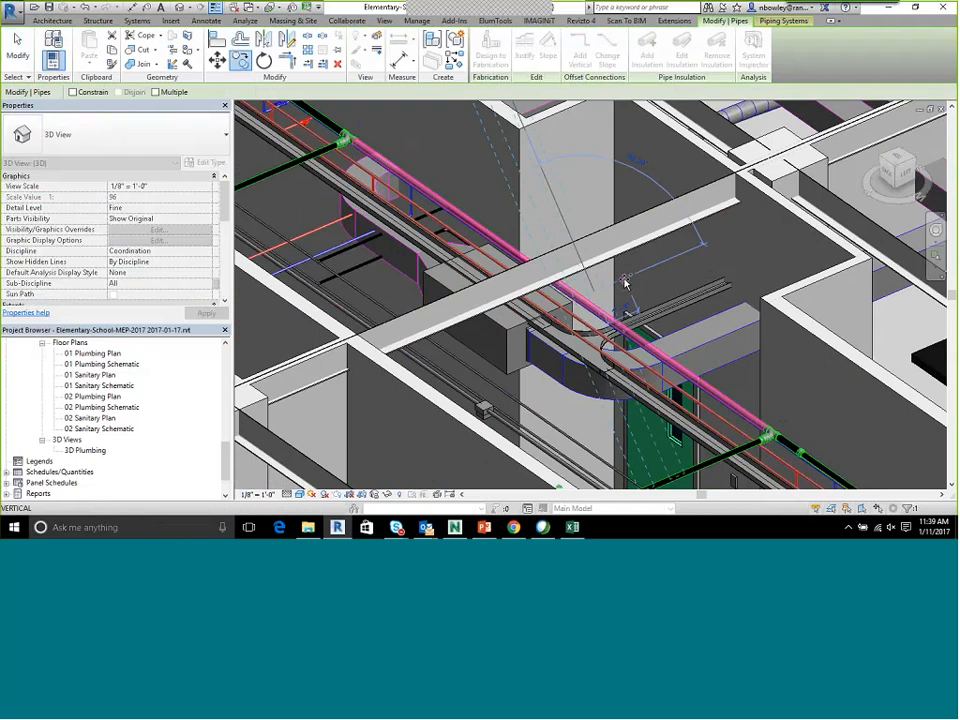
pyautogui.click(563, 279)
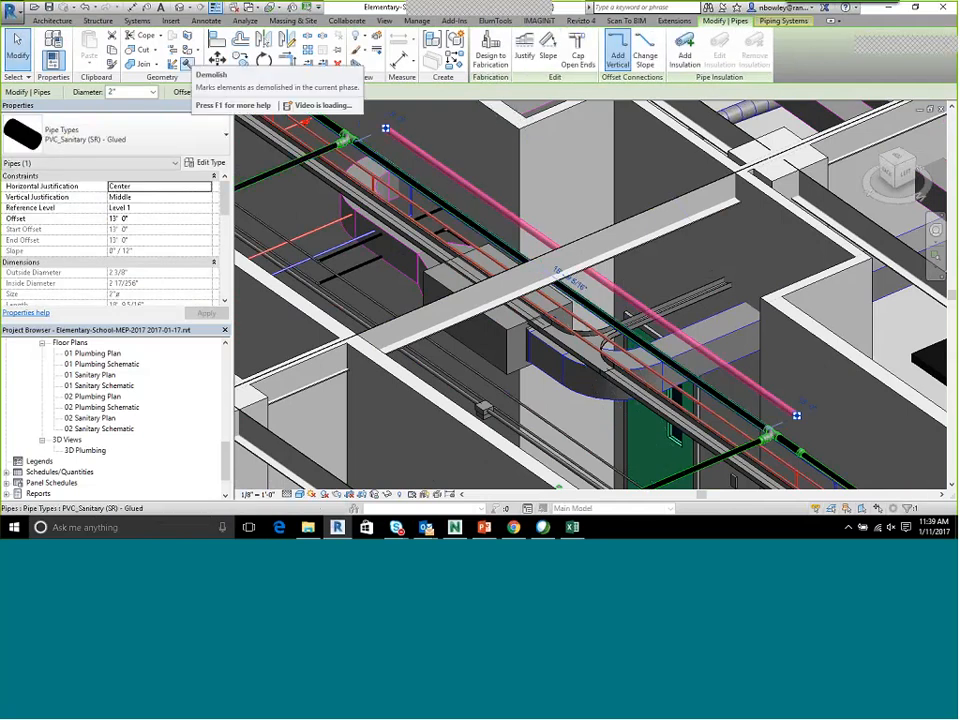
pyautogui.press('Escape')
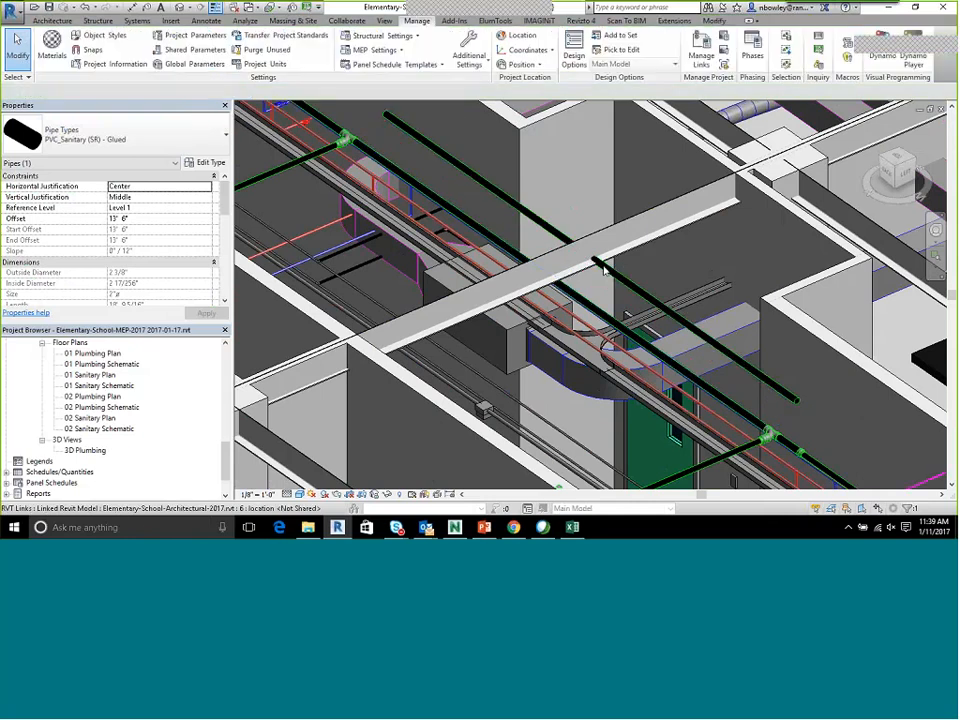
pyautogui.scroll(4, 600, 260)
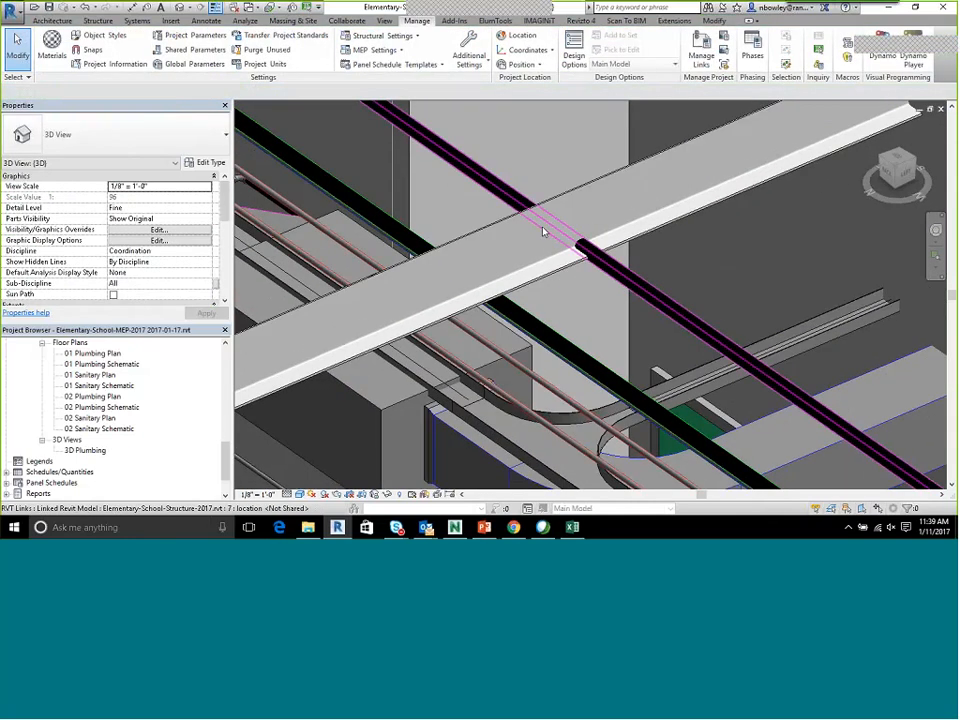
pyautogui.scroll(-1, 577, 208)
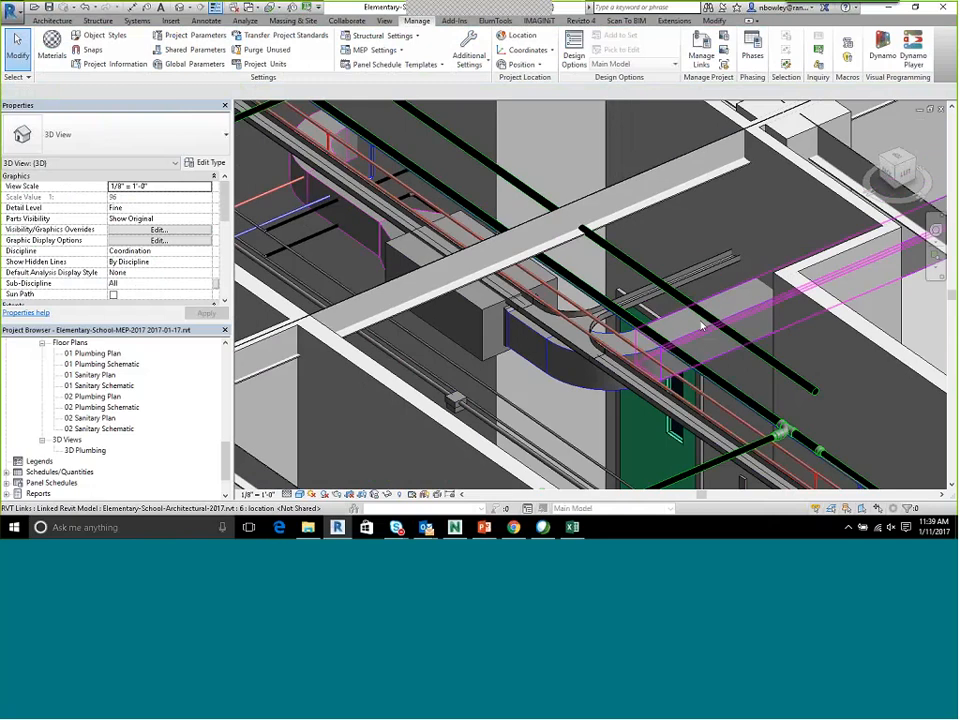
pyautogui.scroll(-4, 596, 285)
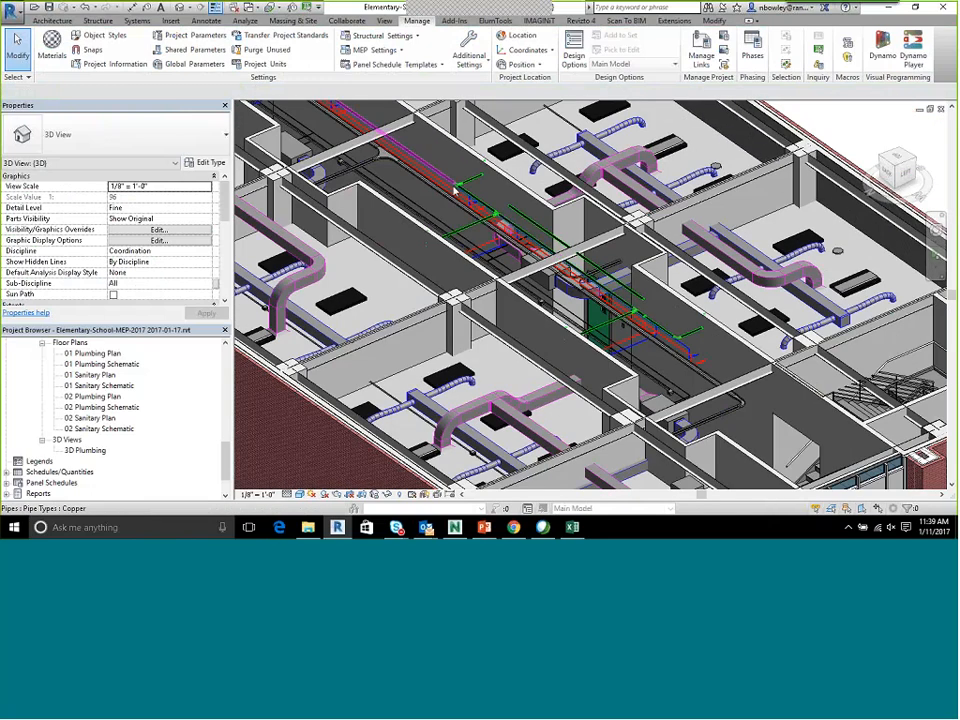
pyautogui.click(940, 110)
pyautogui.click(455, 270)
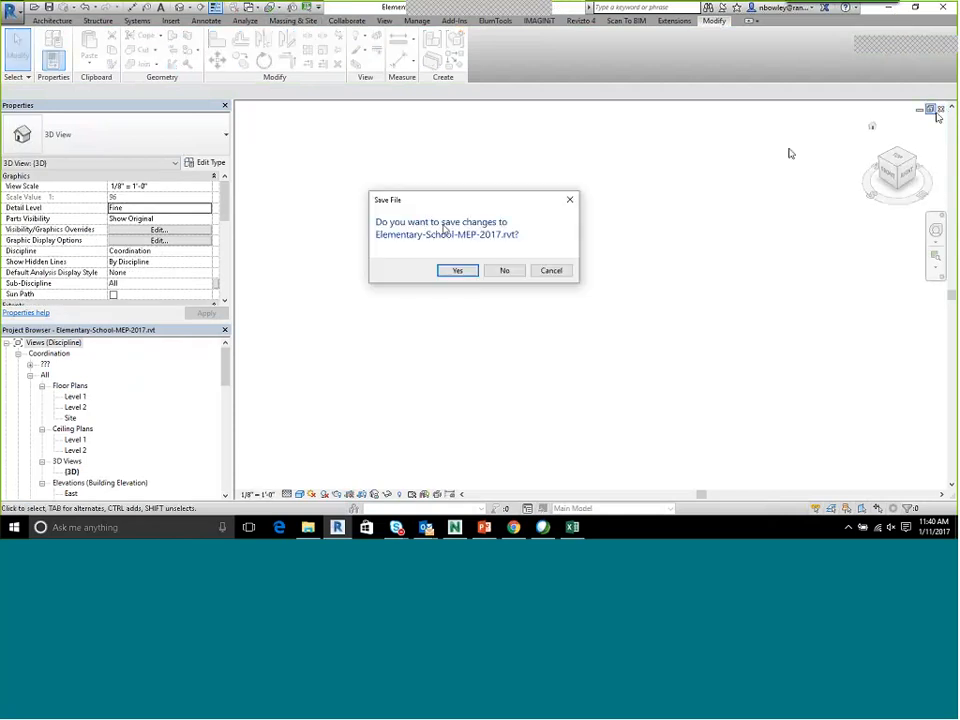
pyautogui.click(455, 271)
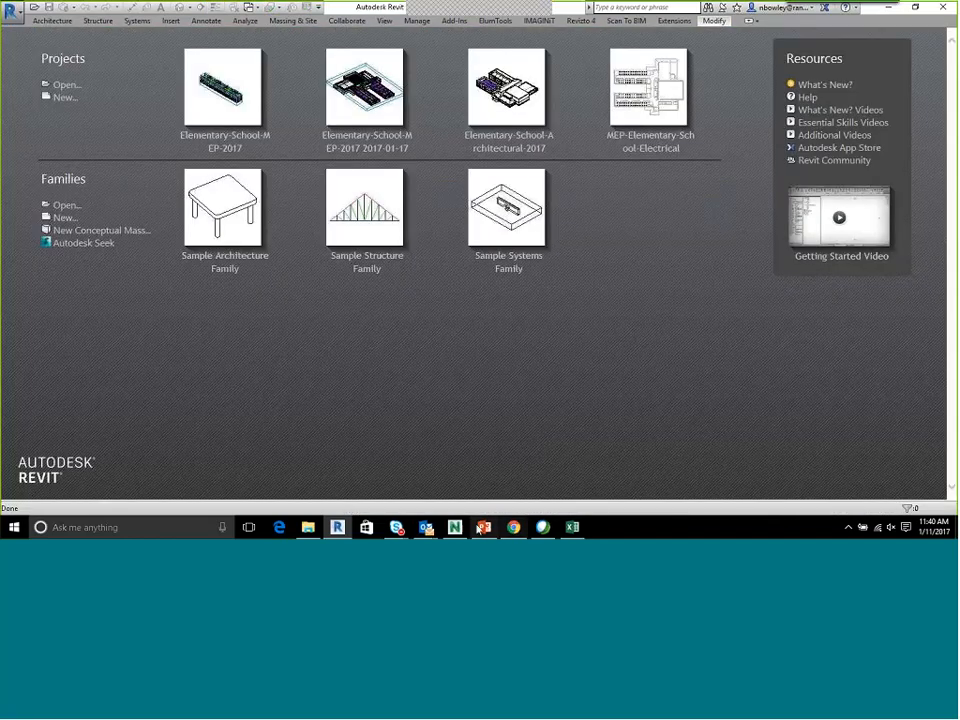
# Switch to Navisworks, close the Clash Detective window, and refresh the appended model files
pyautogui.click(456, 527)
pyautogui.click(430, 111)
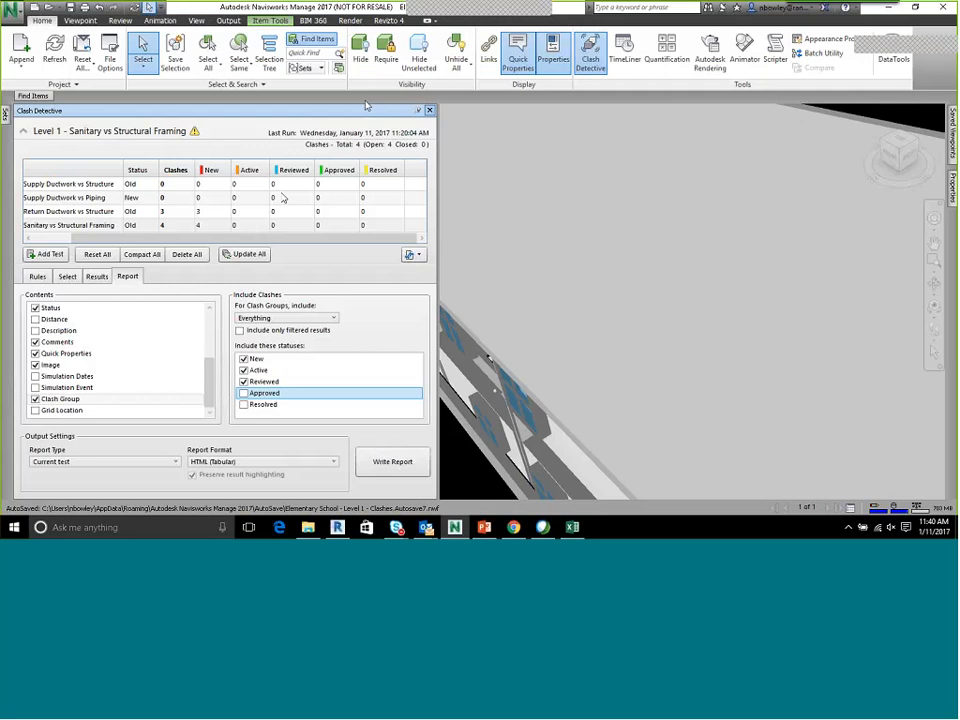
pyautogui.click(27, 70)
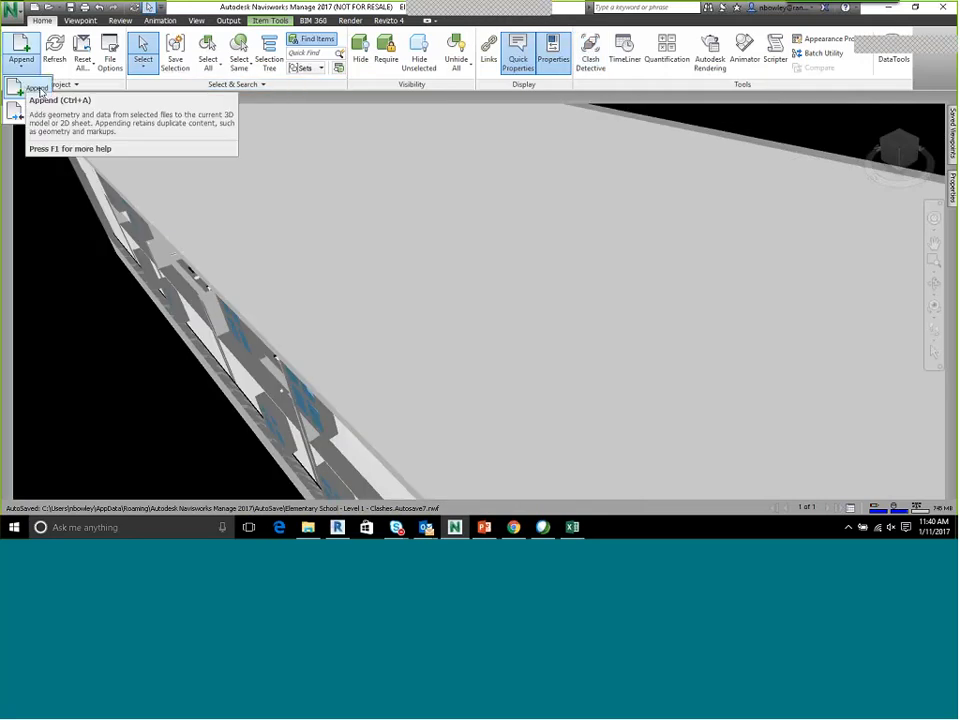
pyautogui.scroll(-6, 596, 290)
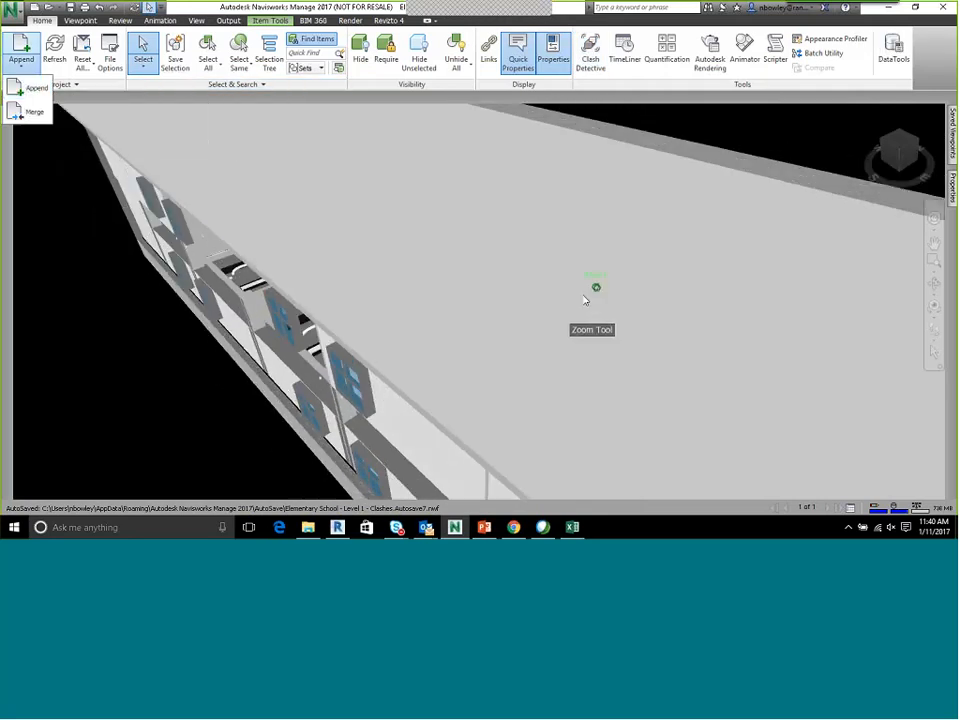
pyautogui.scroll(-5, 557, 292)
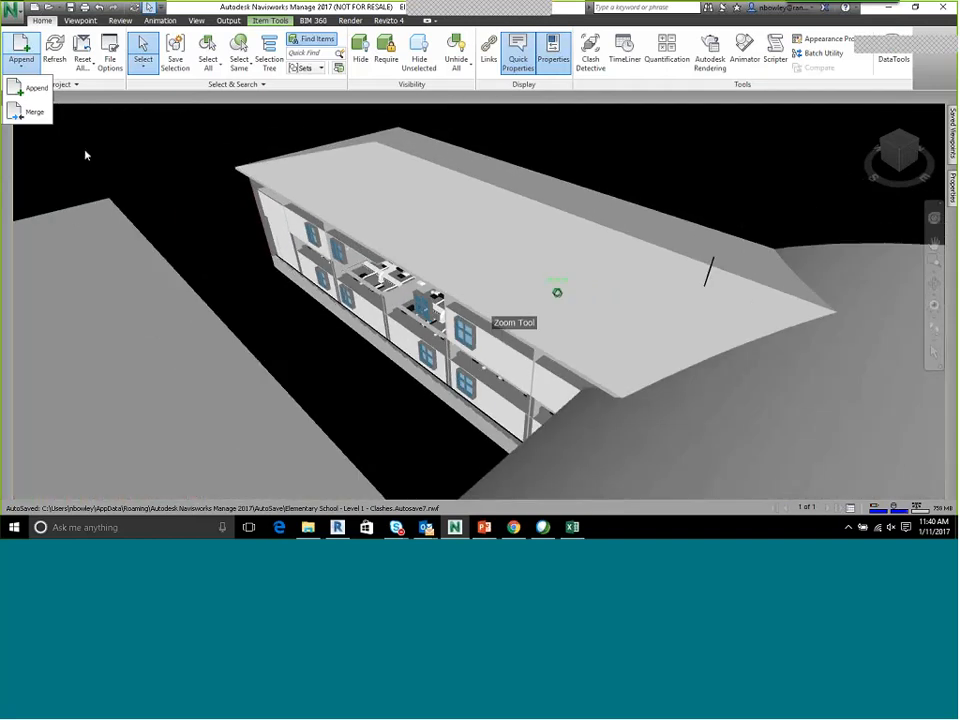
pyautogui.click(54, 58)
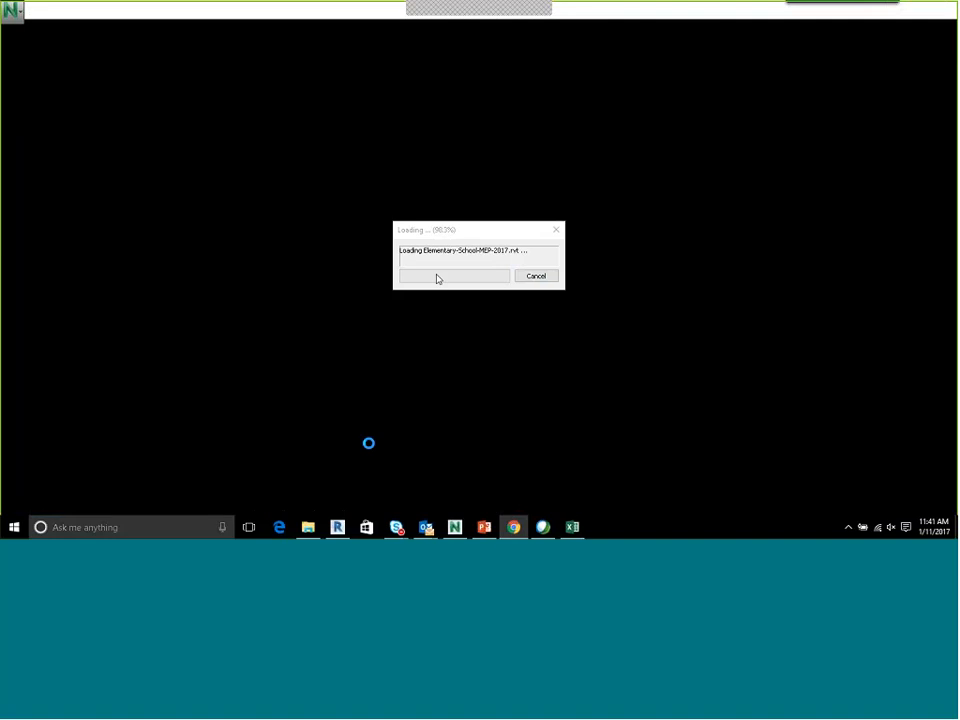
pyautogui.moveTo(422, 532)
pyautogui.moveTo(427, 236); pyautogui.dragTo(490, 223)
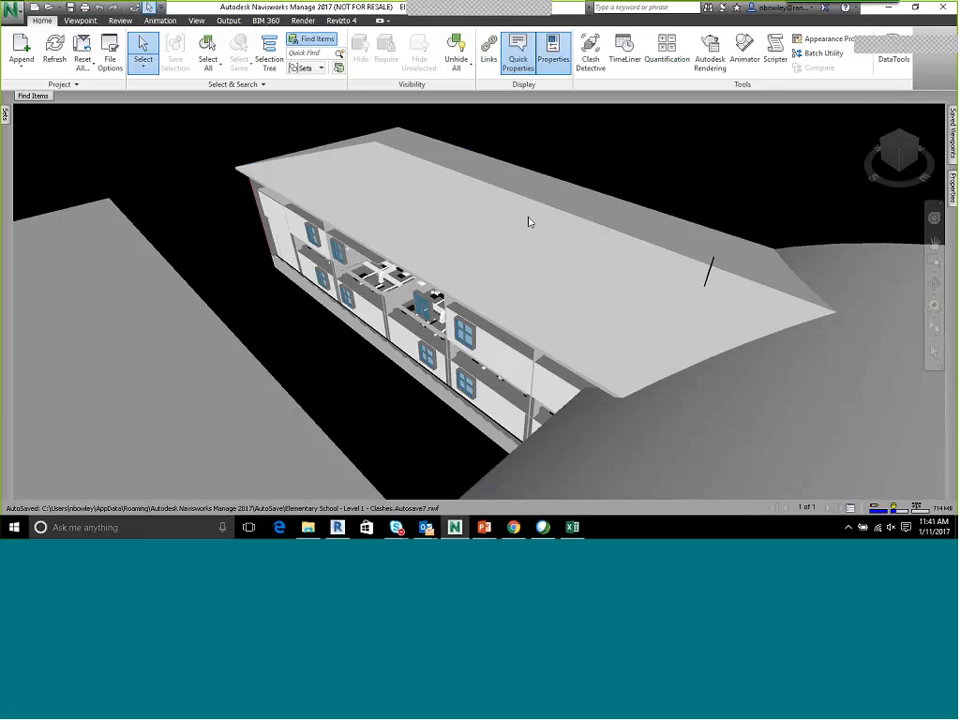
pyautogui.keyDown('shift'); pyautogui.moveTo(530, 221); pyautogui.dragTo(406, 240, button='middle'); pyautogui.keyUp('shift')
pyautogui.scroll(-6, 173, 160)
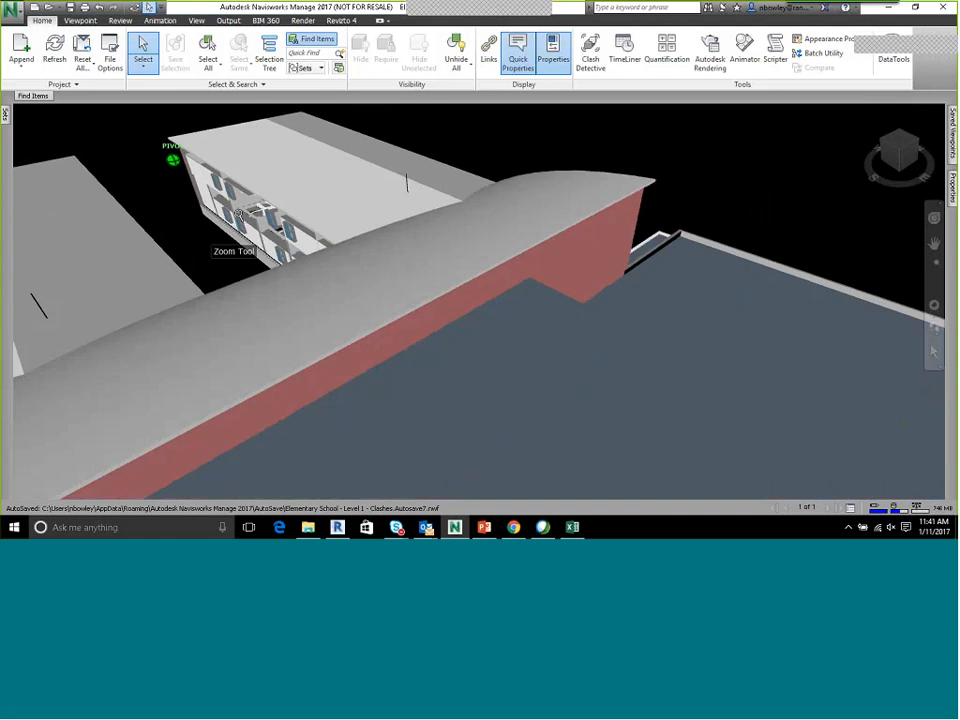
pyautogui.scroll(-2, 252, 220)
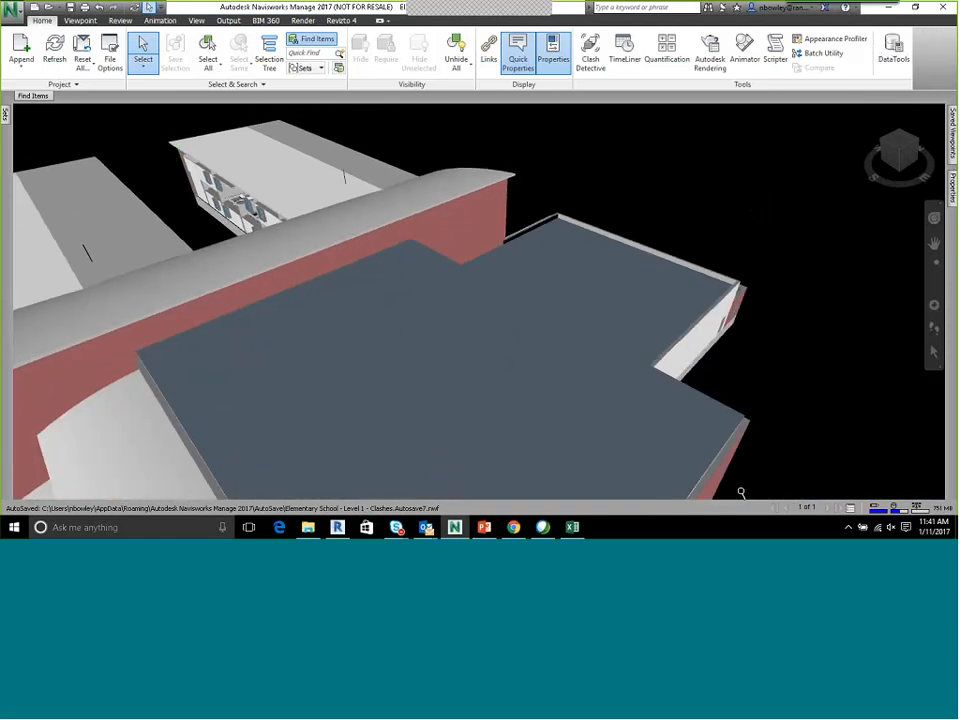
# Open the Revit file reader options and examine the Coordinates choices and the other conversion settings
pyautogui.click(12, 10)
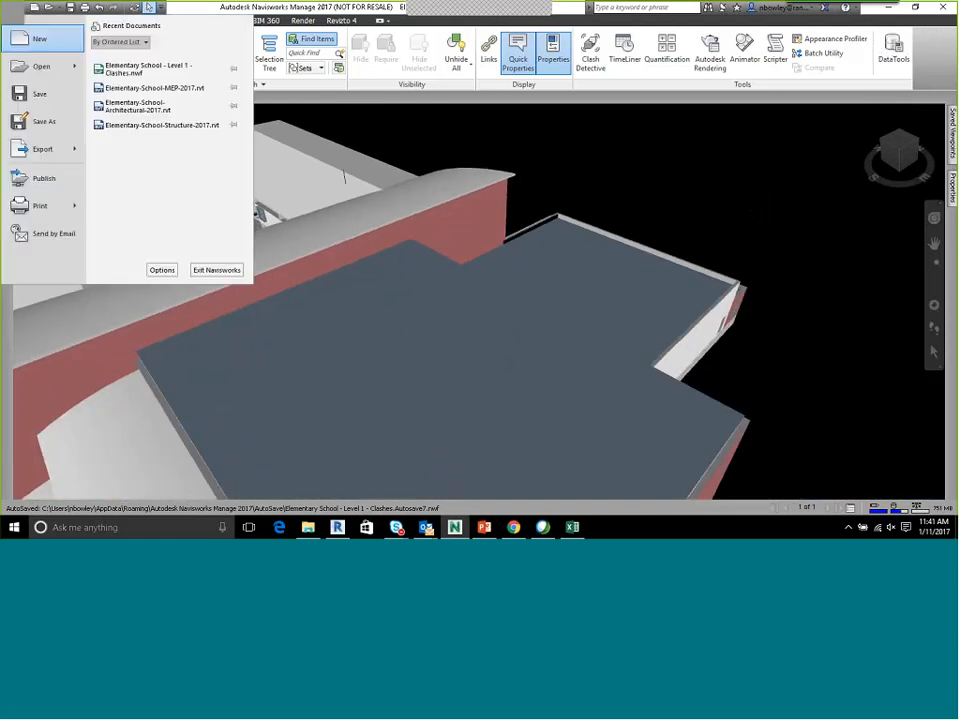
pyautogui.click(162, 270)
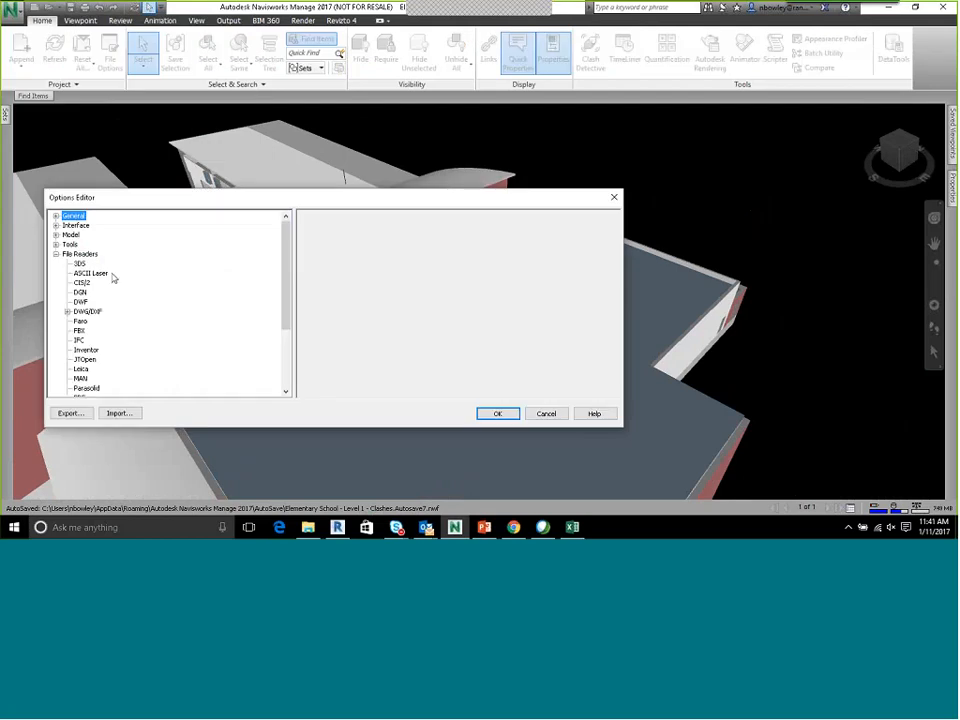
pyautogui.scroll(-3, 113, 278)
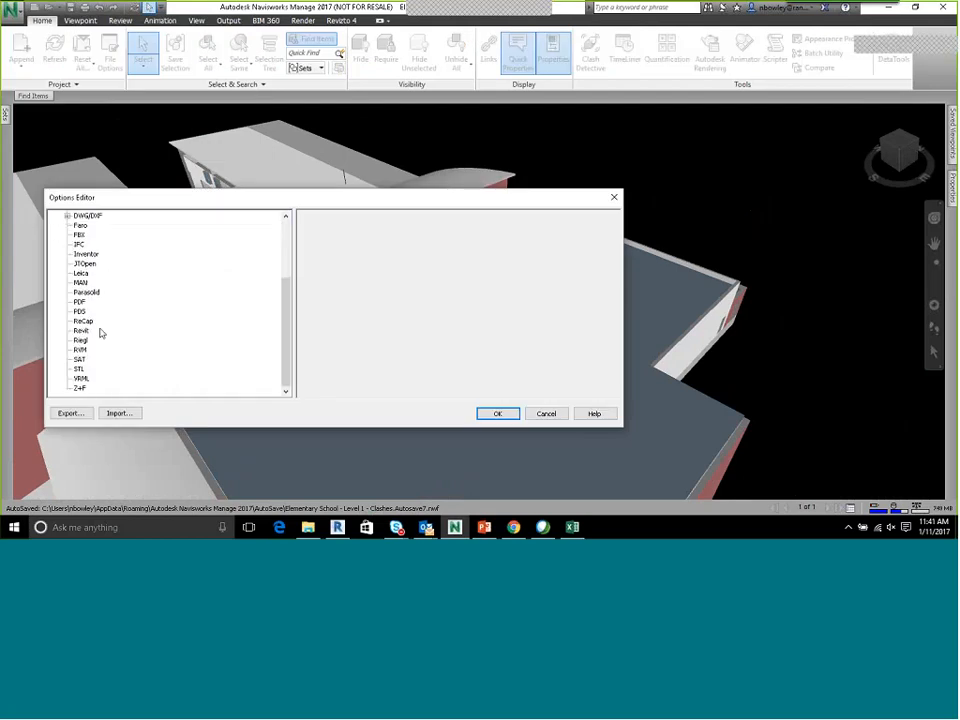
pyautogui.click(86, 331)
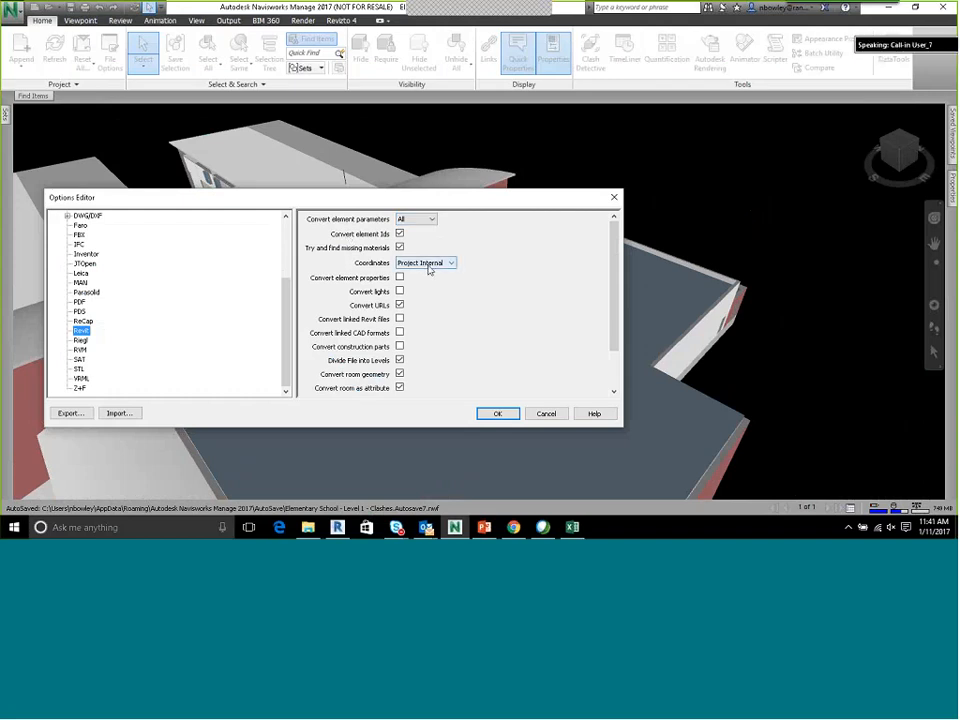
pyautogui.click(430, 263)
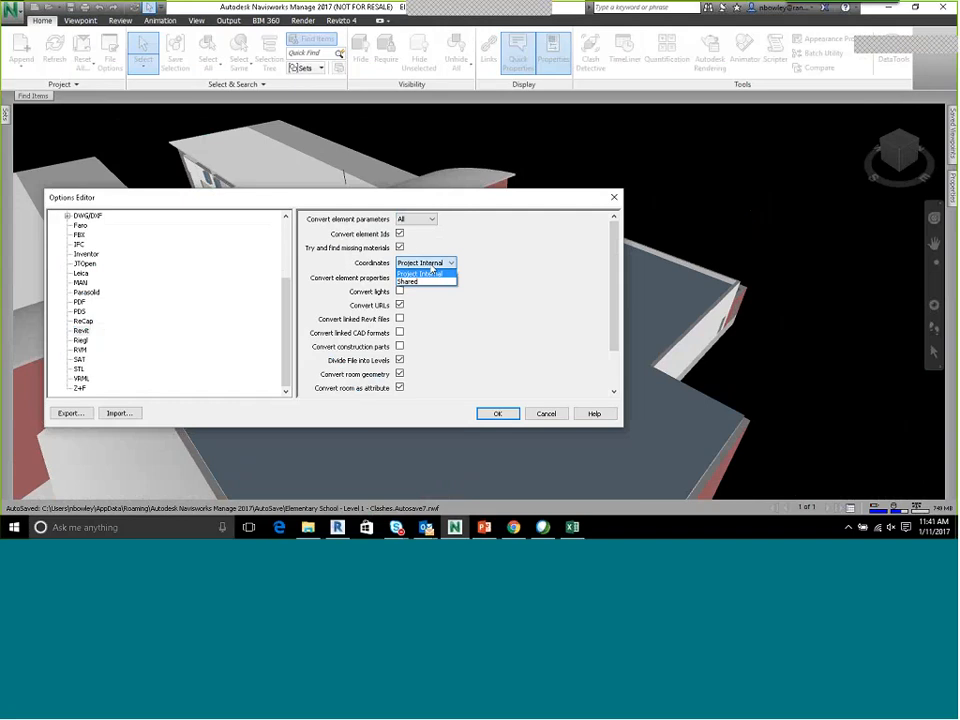
pyautogui.click(431, 265)
pyautogui.click(431, 265)
pyautogui.click(506, 267)
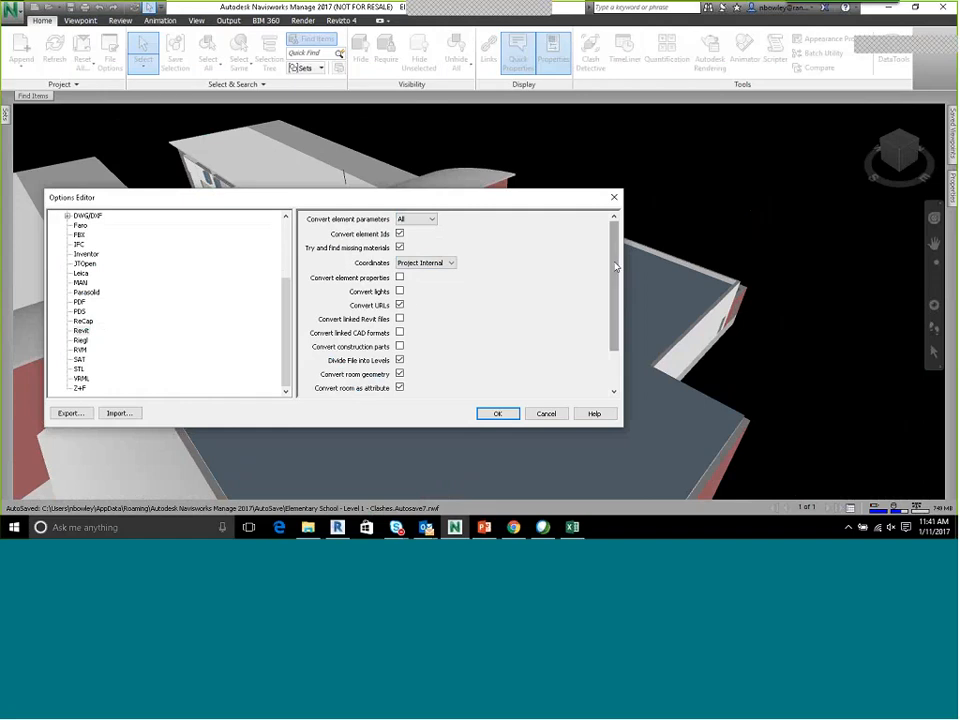
pyautogui.scroll(-2, 587, 315)
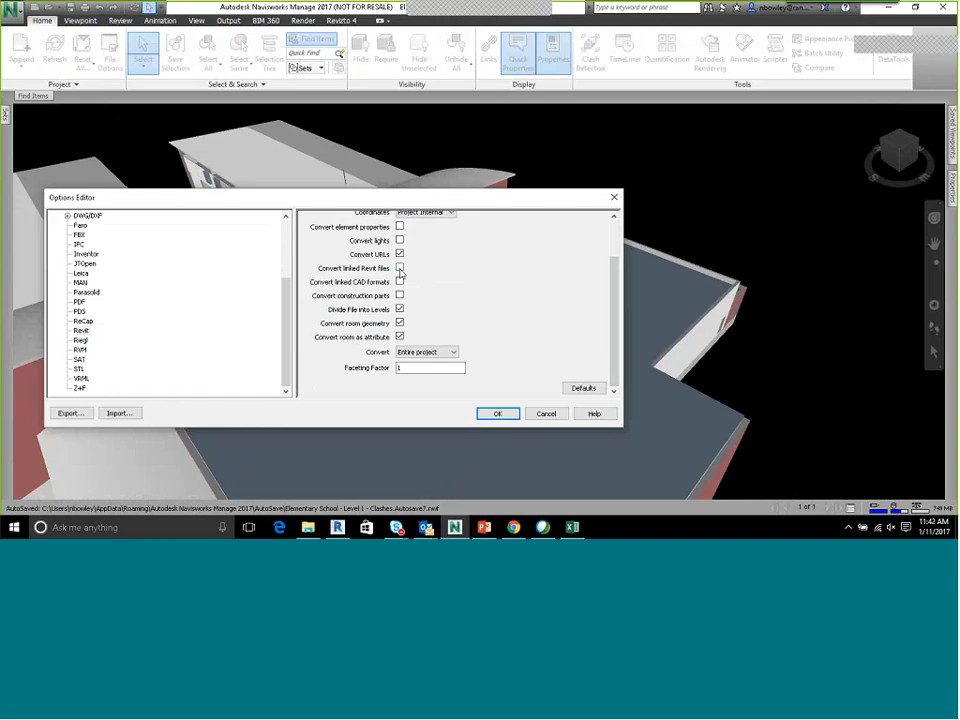
# Try First 3D View and Navisworks view for the Revit reader's Convert option, and set it back to Entire project
pyautogui.click(439, 353)
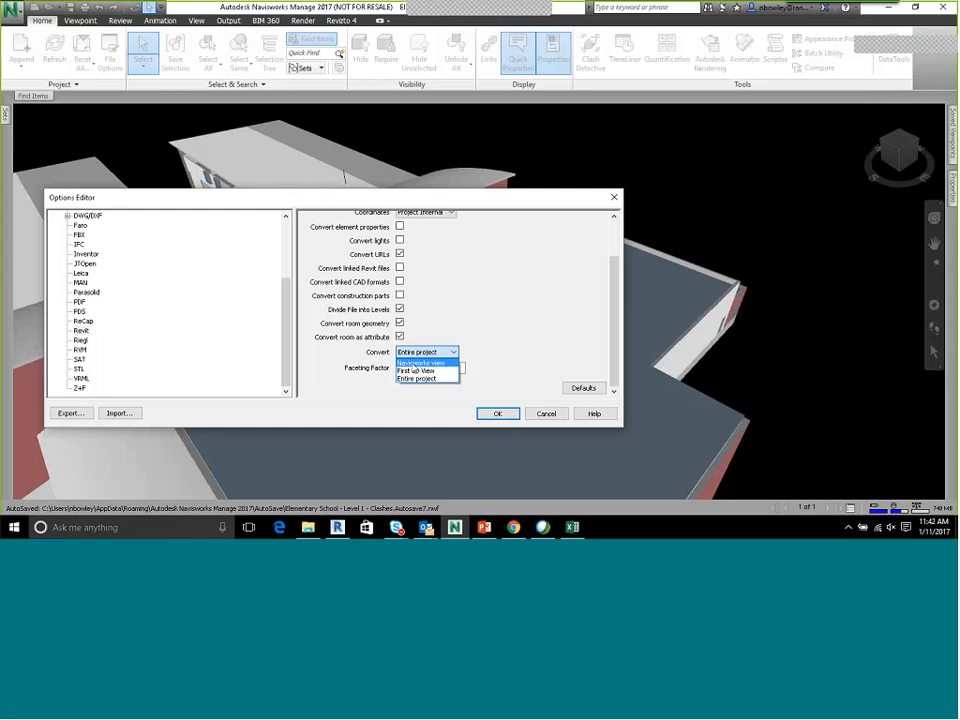
pyautogui.click(415, 370)
pyautogui.click(431, 357)
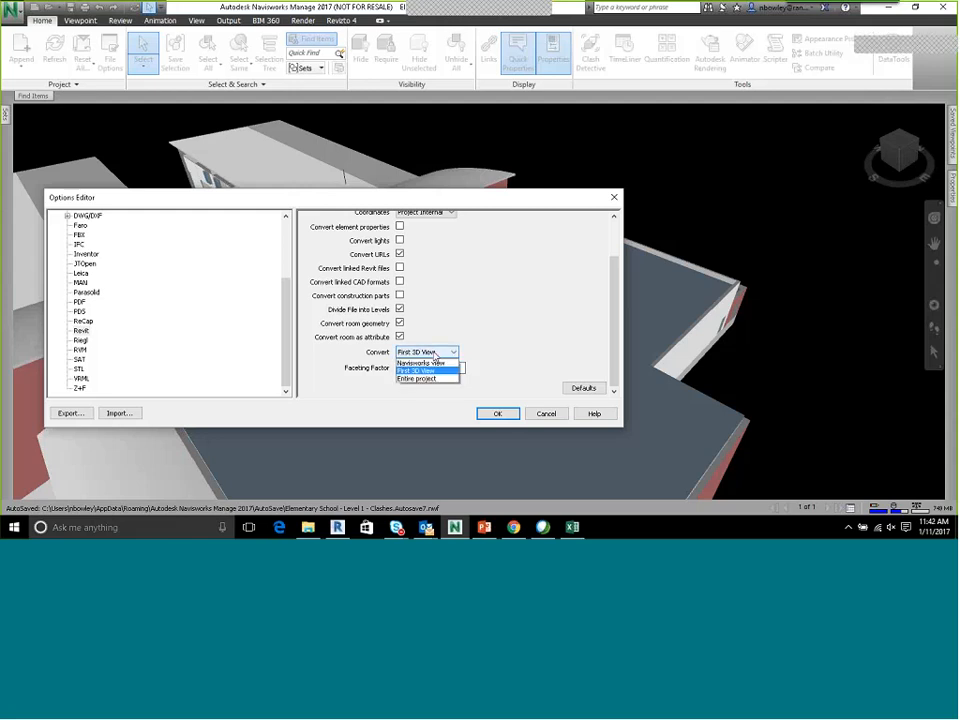
pyautogui.click(425, 362)
pyautogui.click(427, 352)
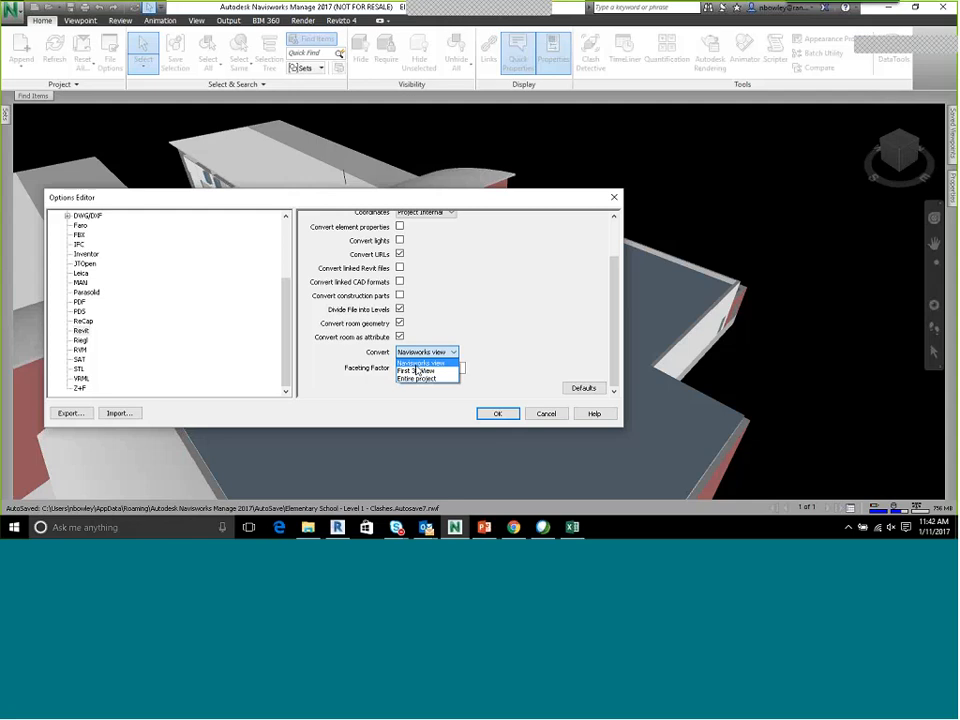
pyautogui.click(419, 379)
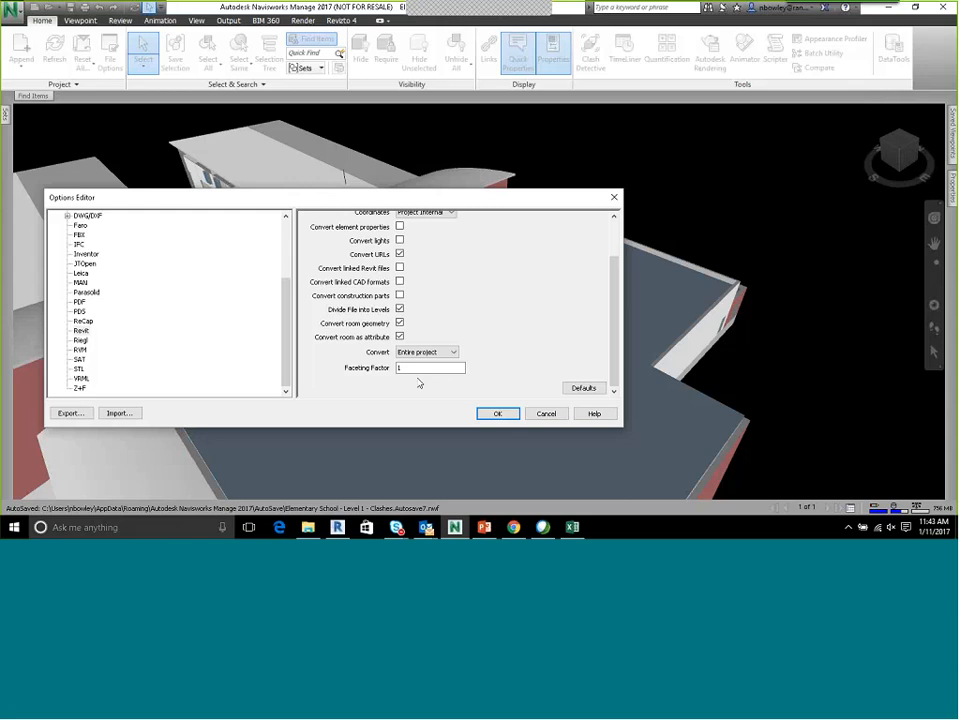
# Review the Revit reader's Convert choices and conversion settings once more, and close the options without applying changes
pyautogui.click(425, 352)
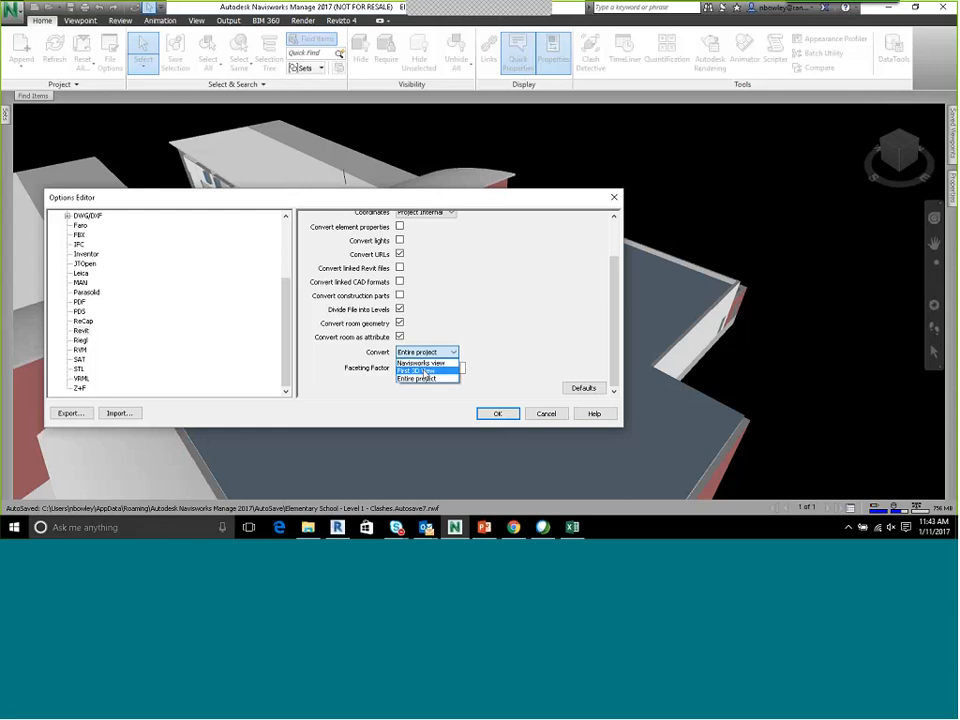
pyautogui.click(438, 331)
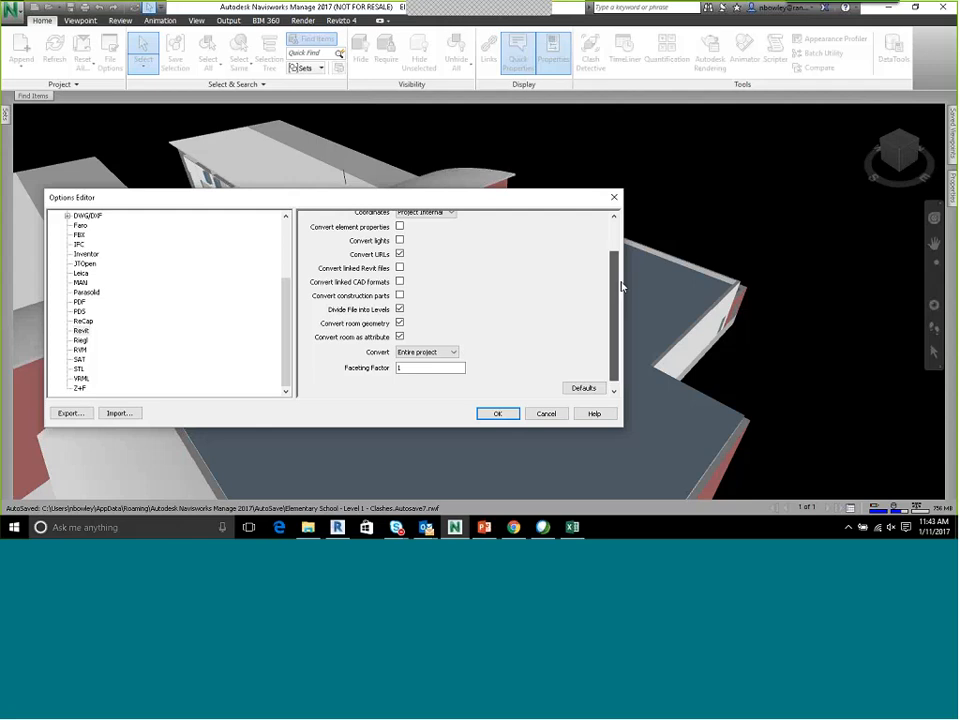
pyautogui.moveTo(612, 323); pyautogui.dragTo(623, 219)
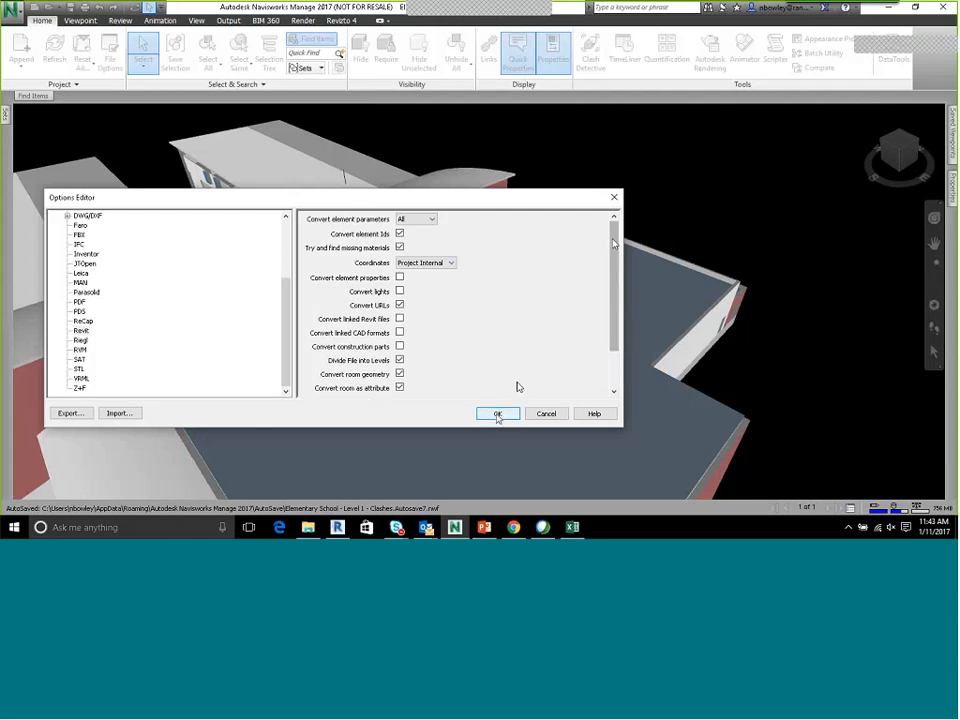
pyautogui.scroll(-3, 428, 328)
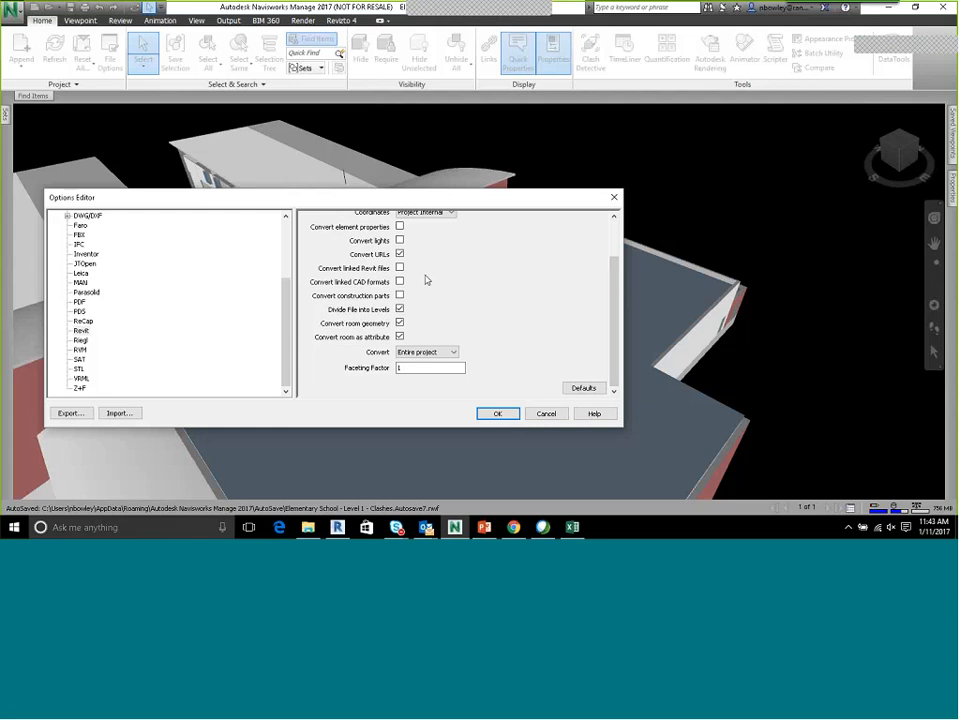
pyautogui.click(426, 352)
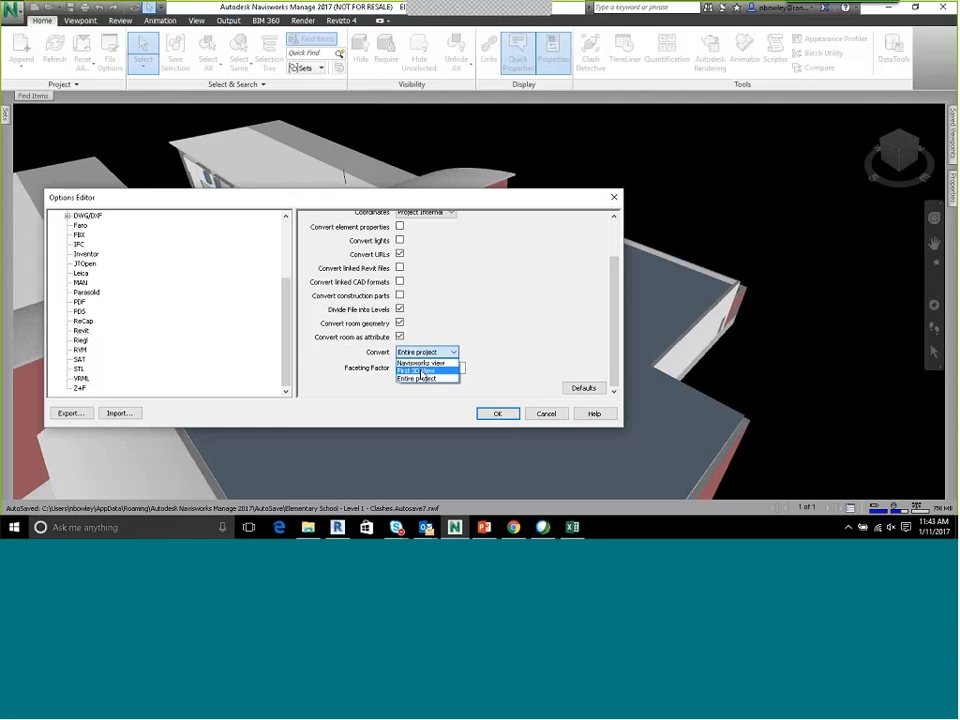
pyautogui.click(418, 359)
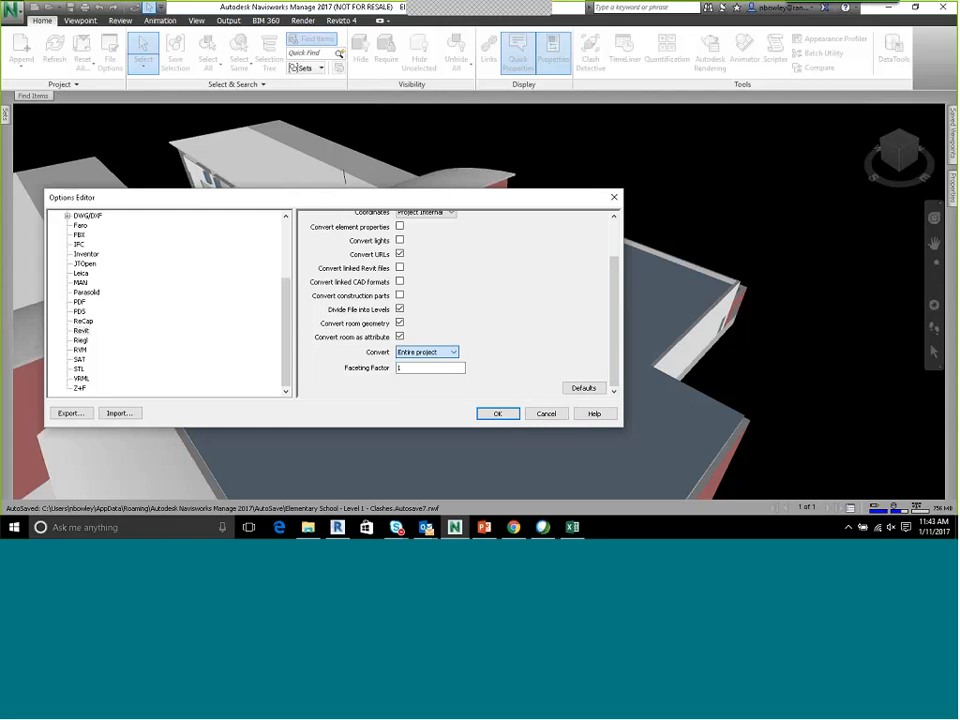
pyautogui.click(546, 413)
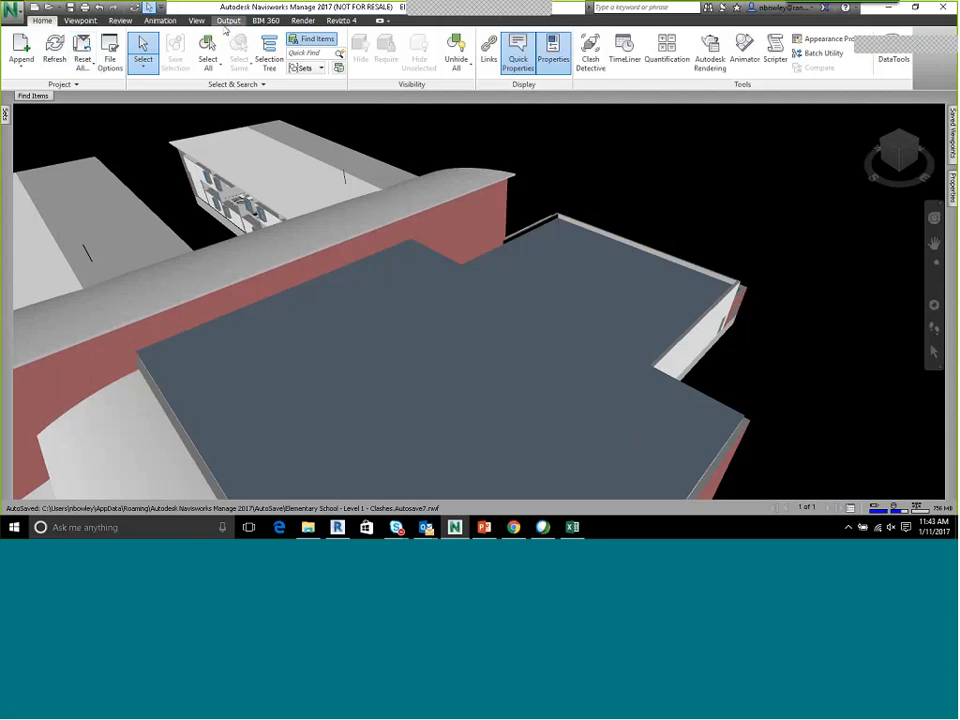
# Reopen Clash Detective, show the selections of the Level 1 - Sanitary vs Structural Framing test, and update all clash tests
pyautogui.click(590, 50)
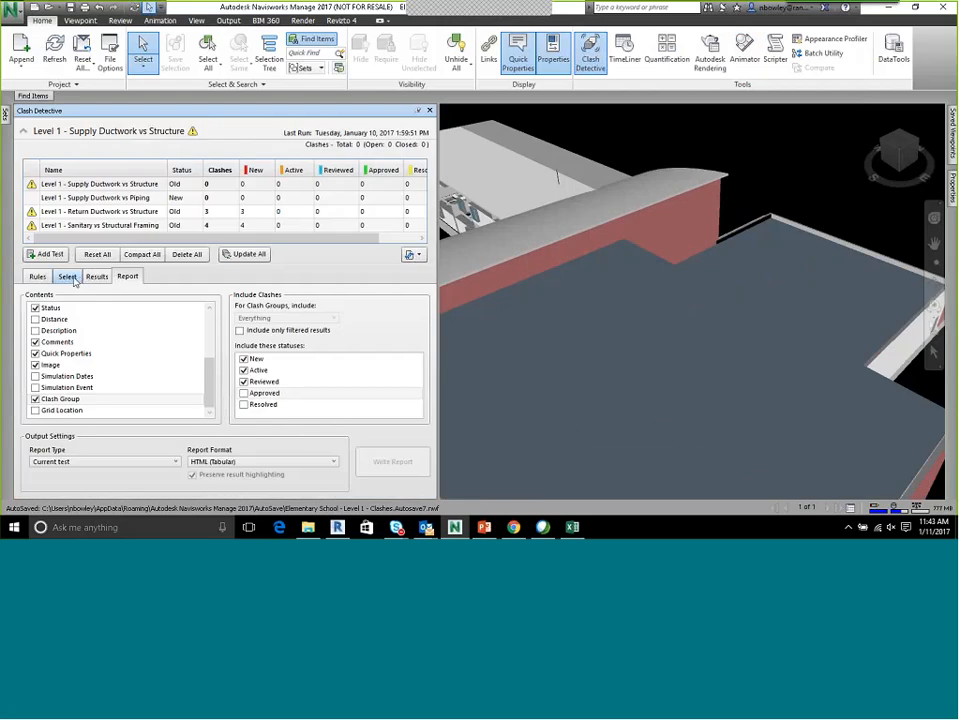
pyautogui.click(98, 226)
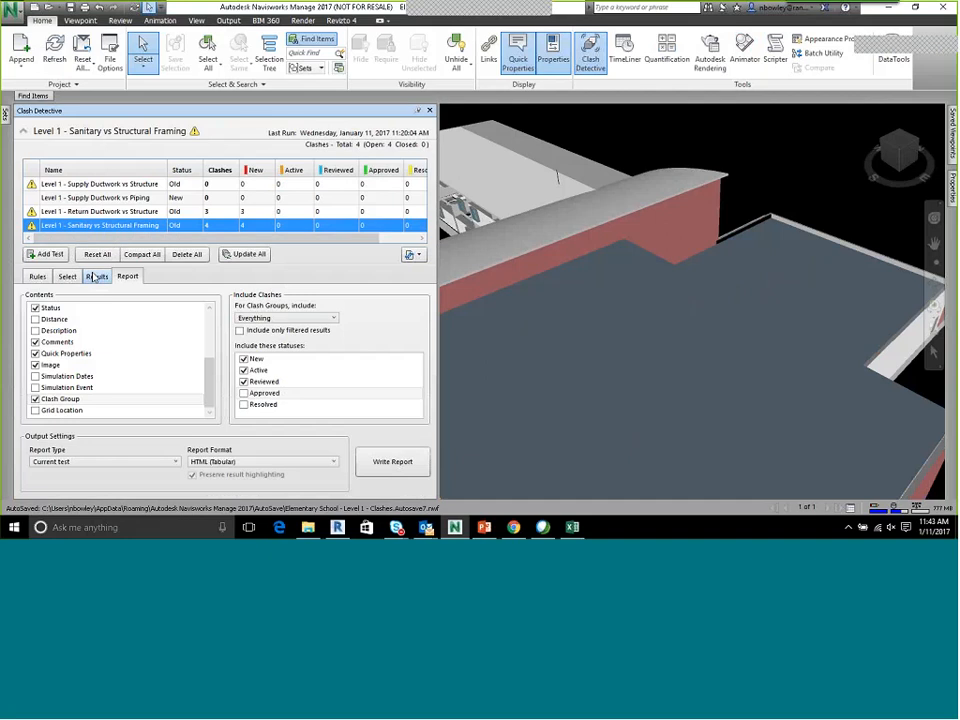
pyautogui.click(67, 277)
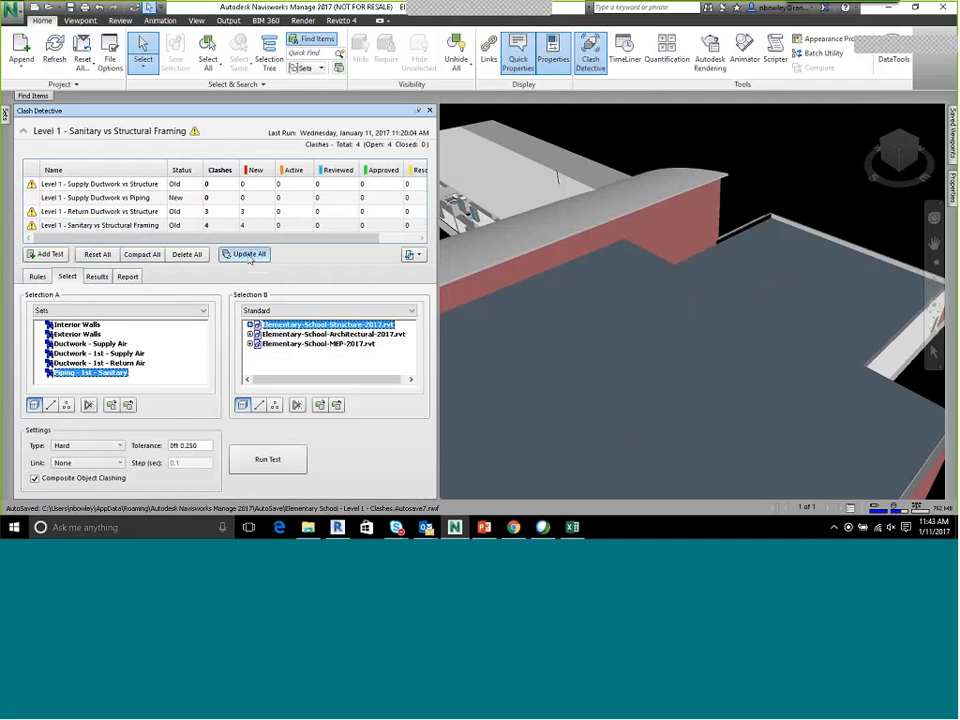
pyautogui.click(249, 256)
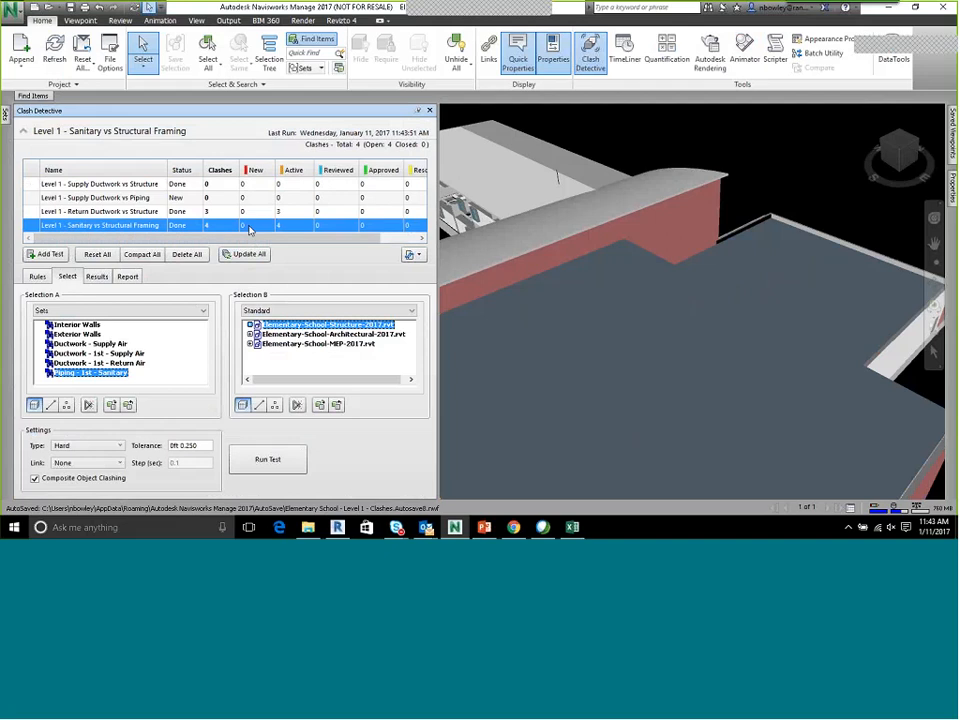
# Sort the clash tests with the most clashes first and show Clash2 from the Level 1 - Sanitary vs Structural Framing results
pyautogui.moveTo(250, 230); pyautogui.dragTo(100, 188)
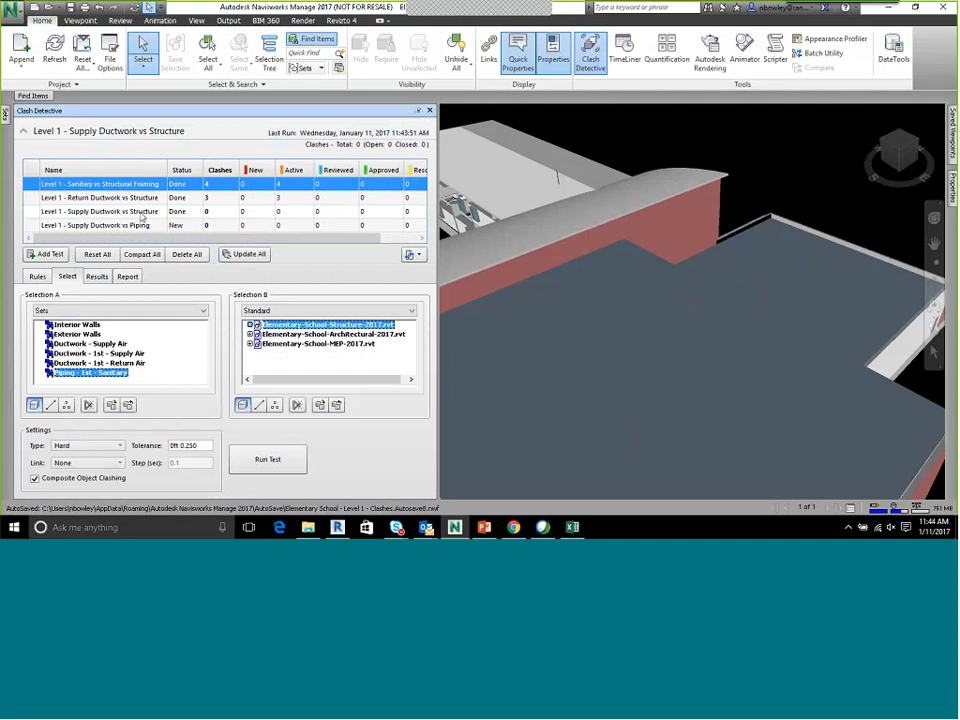
pyautogui.moveTo(142, 213); pyautogui.dragTo(142, 236)
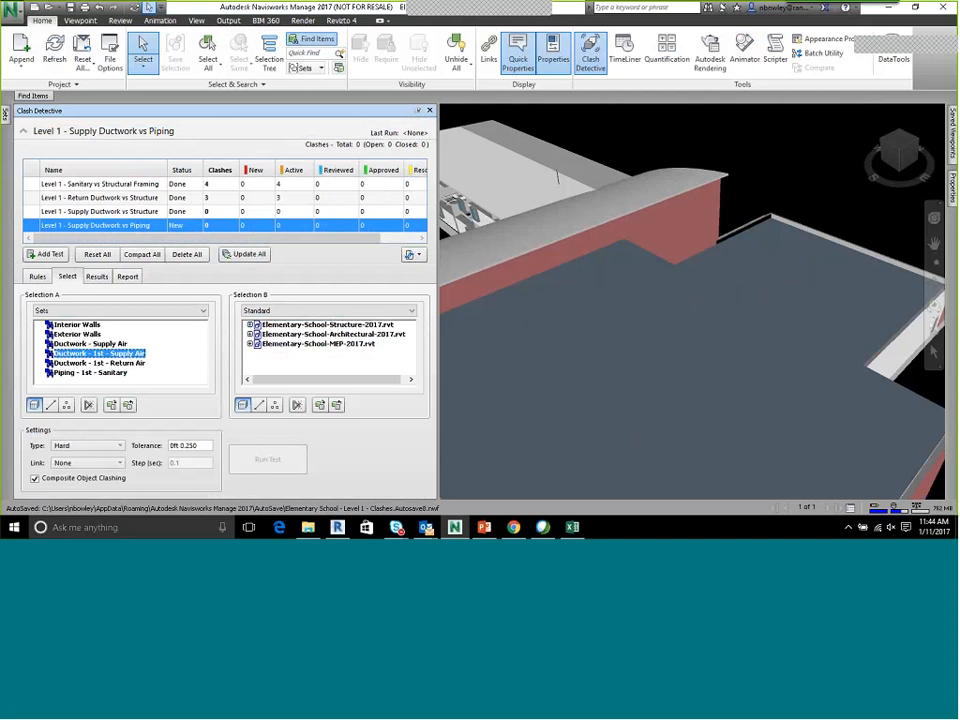
pyautogui.click(96, 276)
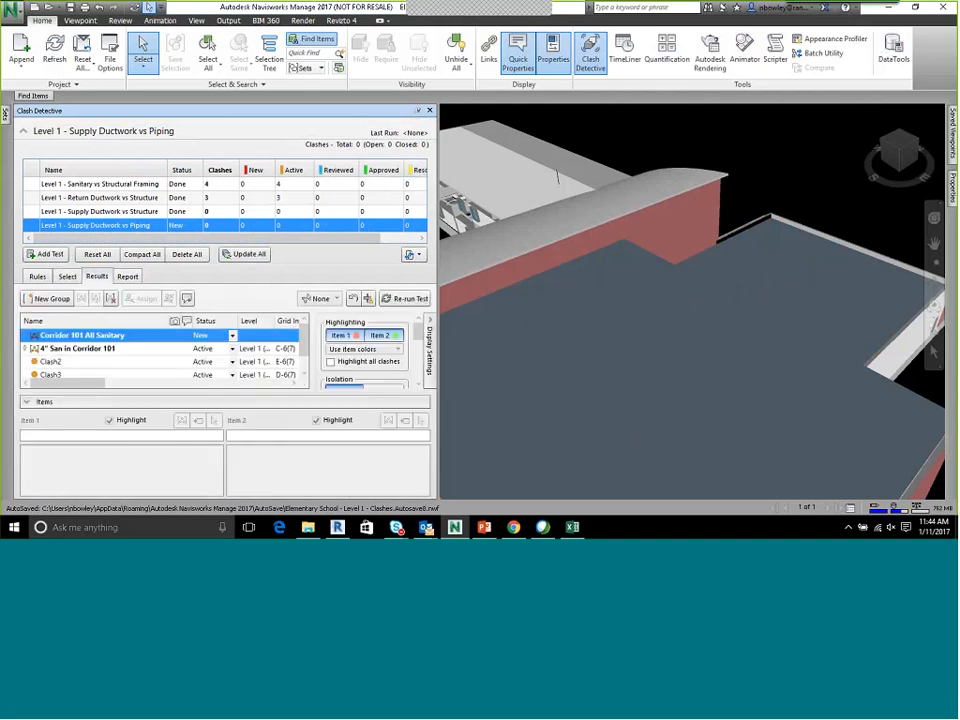
pyautogui.click(98, 184)
pyautogui.click(57, 362)
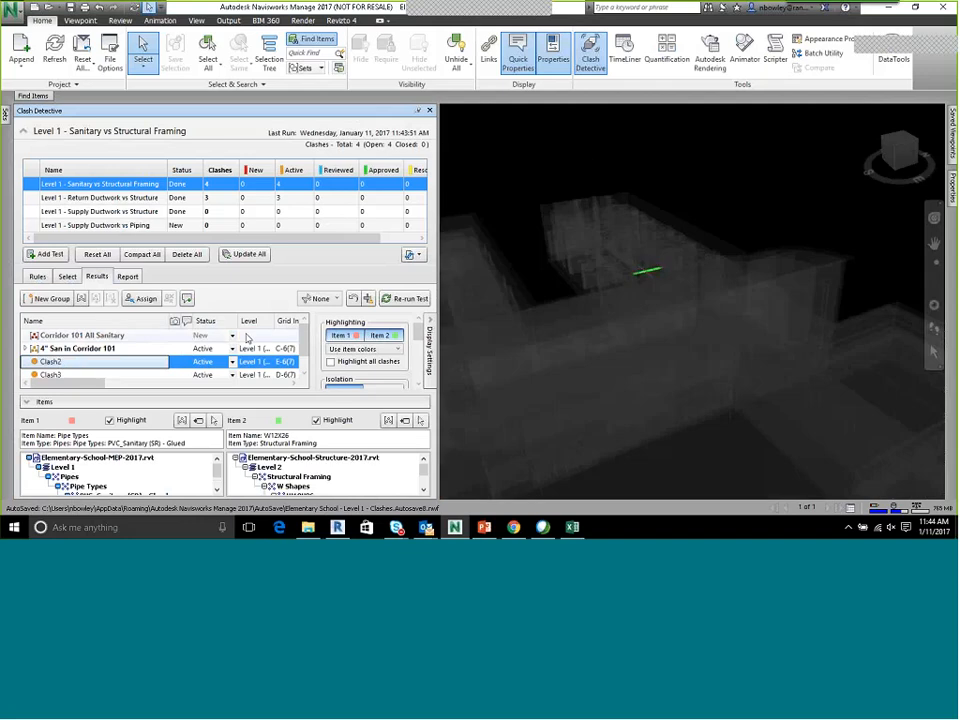
# Widen the Clash Detective window and examine the Level, Grid Intersection, Found and Approved columns for Clash2
pyautogui.moveTo(133, 387); pyautogui.dragTo(169, 389)
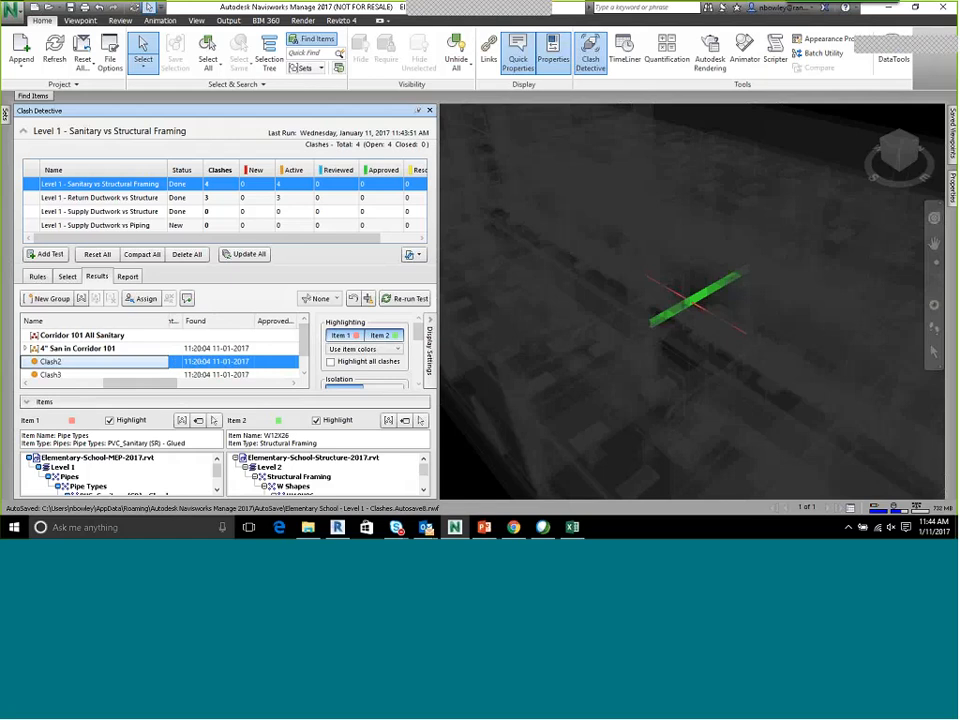
pyautogui.moveTo(440, 247); pyautogui.dragTo(558, 247)
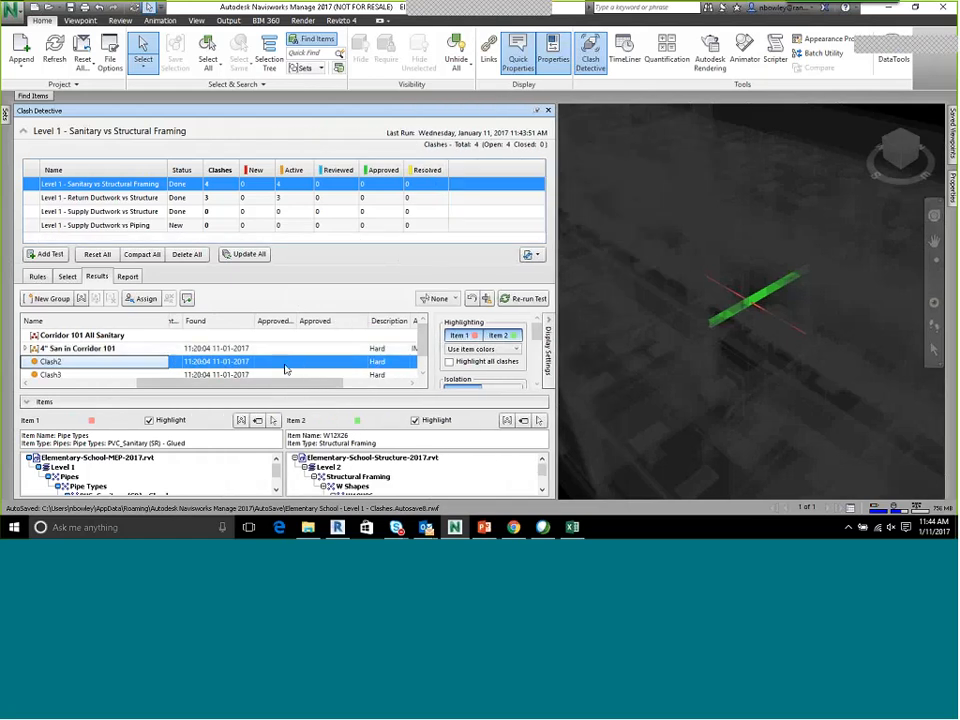
pyautogui.click(286, 367)
pyautogui.click(327, 364)
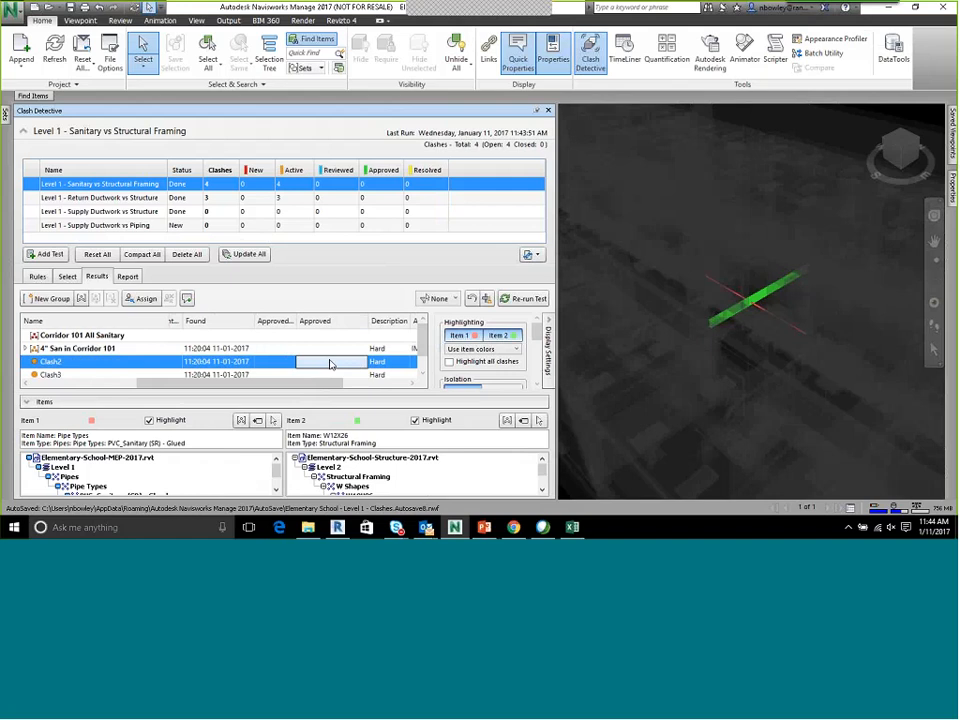
pyautogui.moveTo(233, 382); pyautogui.dragTo(170, 394)
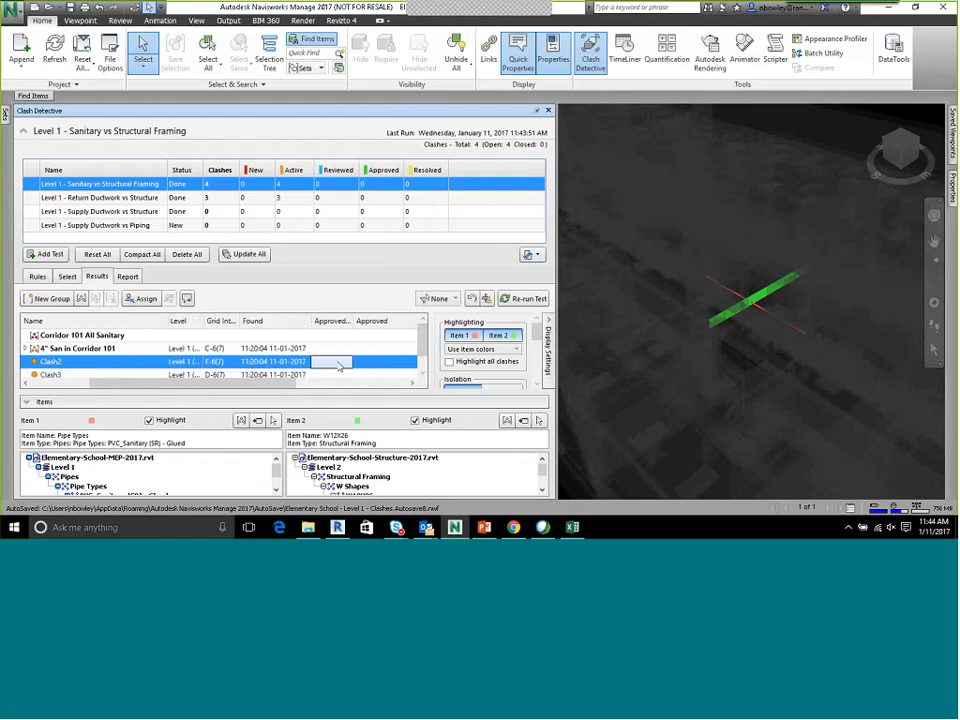
pyautogui.rightClick(338, 366)
pyautogui.click(371, 362)
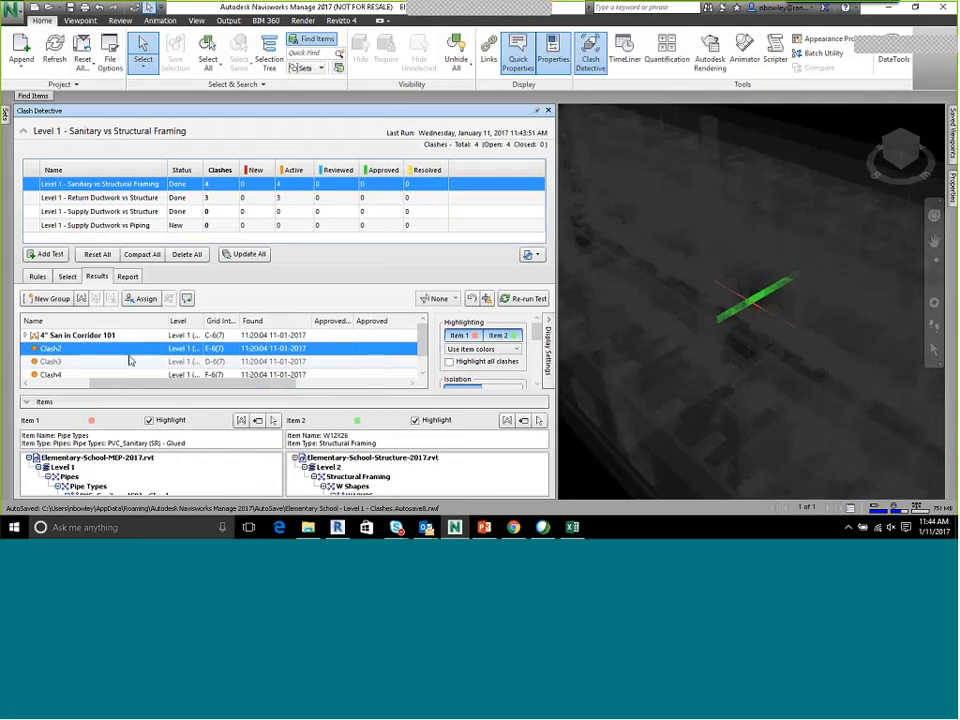
pyautogui.click(136, 351)
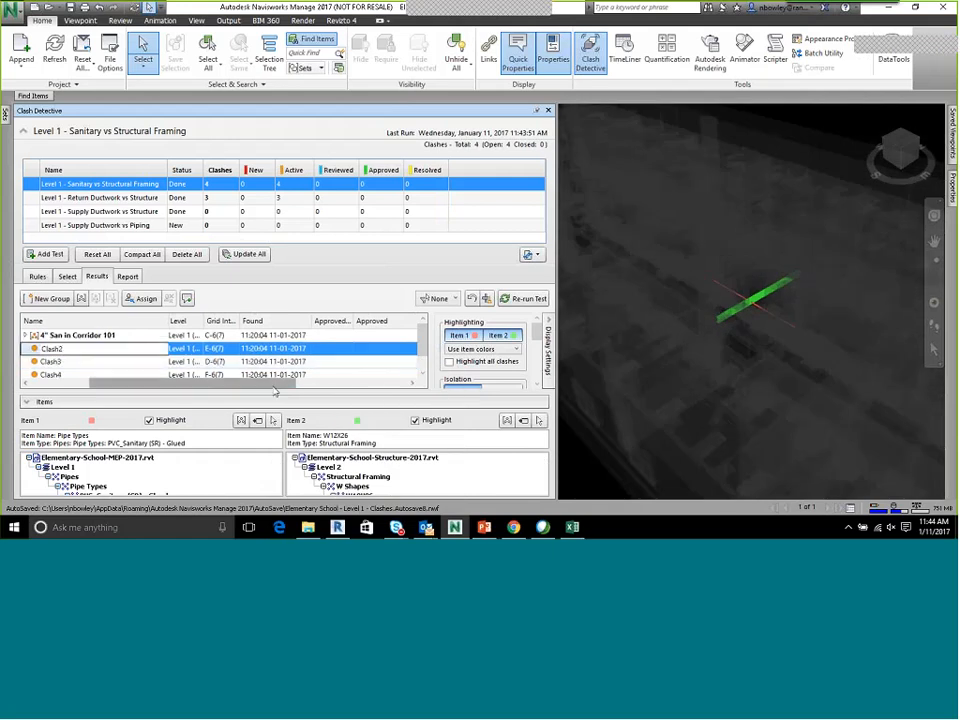
# Widen the Approved By column and examine the Approved By, Approved, Description, Assigned To and Distance columns for Clash2
pyautogui.moveTo(200, 383); pyautogui.dragTo(436, 386)
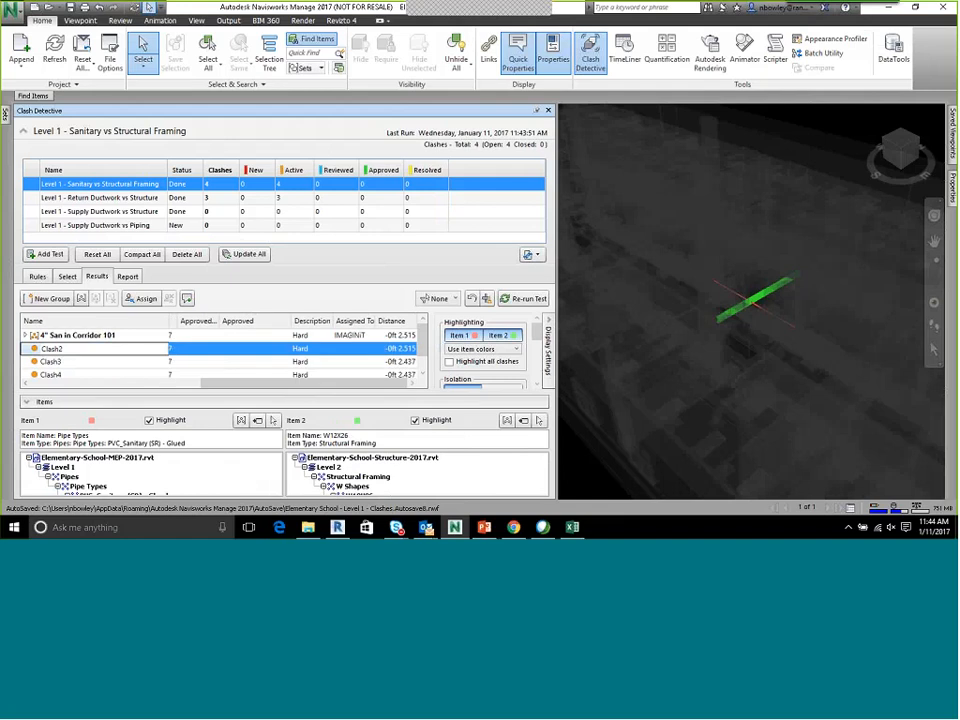
pyautogui.moveTo(219, 321); pyautogui.dragTo(259, 321)
pyautogui.click(280, 351)
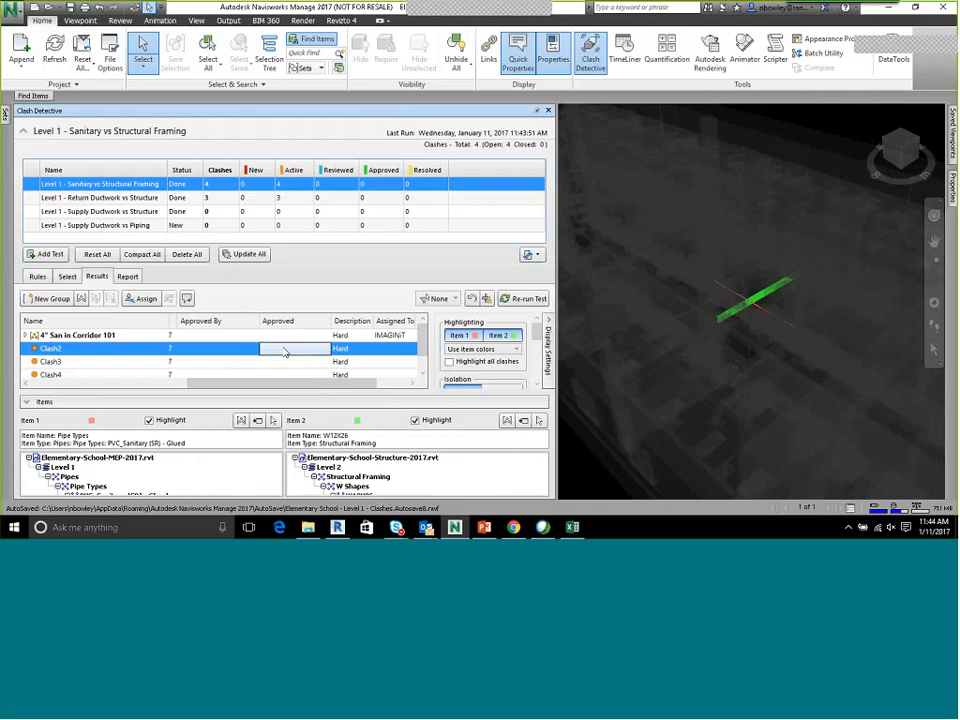
pyautogui.moveTo(368, 383); pyautogui.dragTo(402, 382)
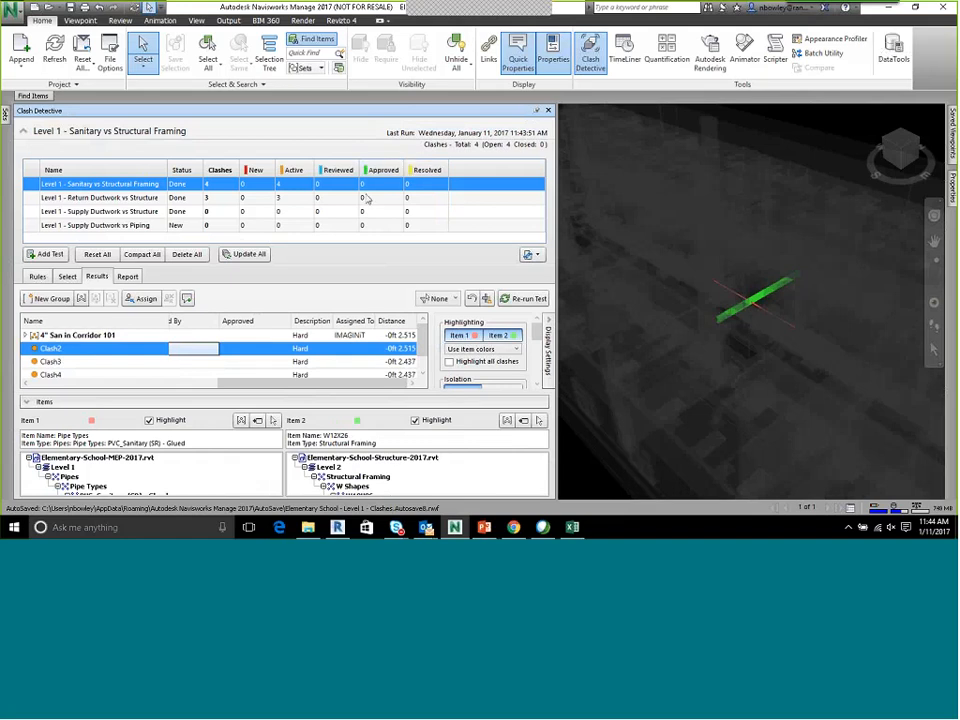
# Show the report contents, included statuses and output settings for the Level 1 - Sanitary vs Structural Framing test
pyautogui.click(127, 276)
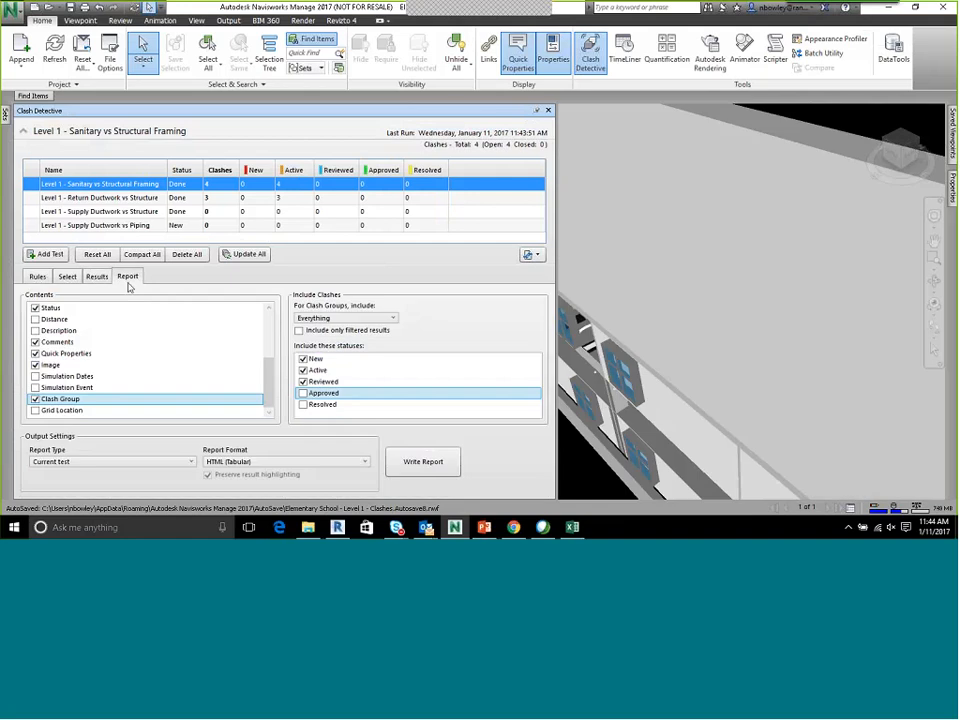
pyautogui.click(937, 163)
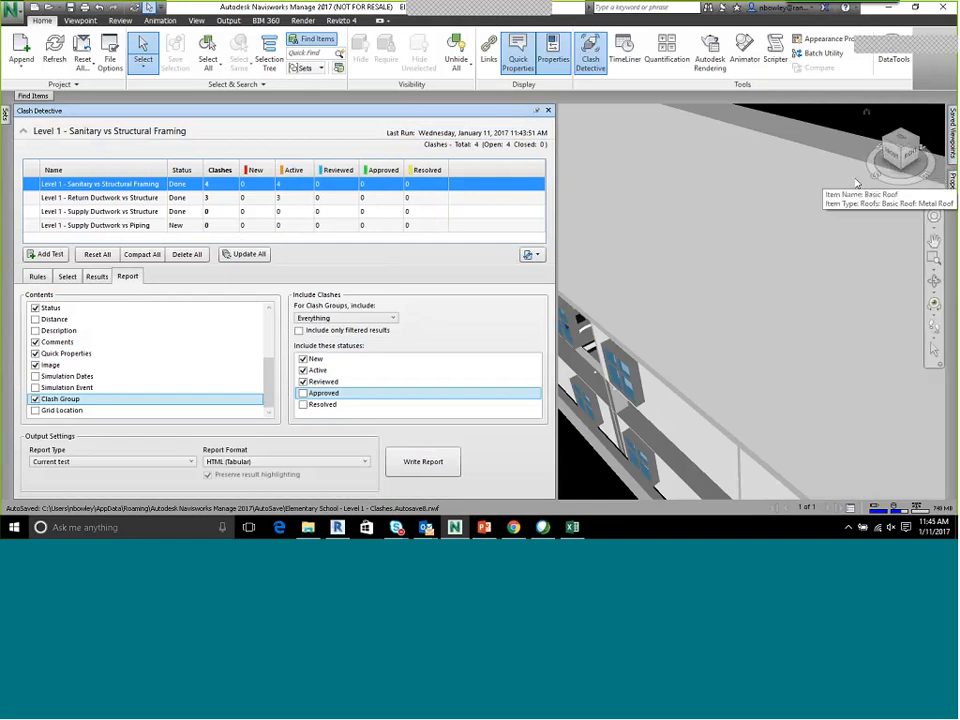
pyautogui.keyDown('shift'); pyautogui.moveTo(728, 204); pyautogui.dragTo(712, 232, button='middle'); pyautogui.keyUp('shift')
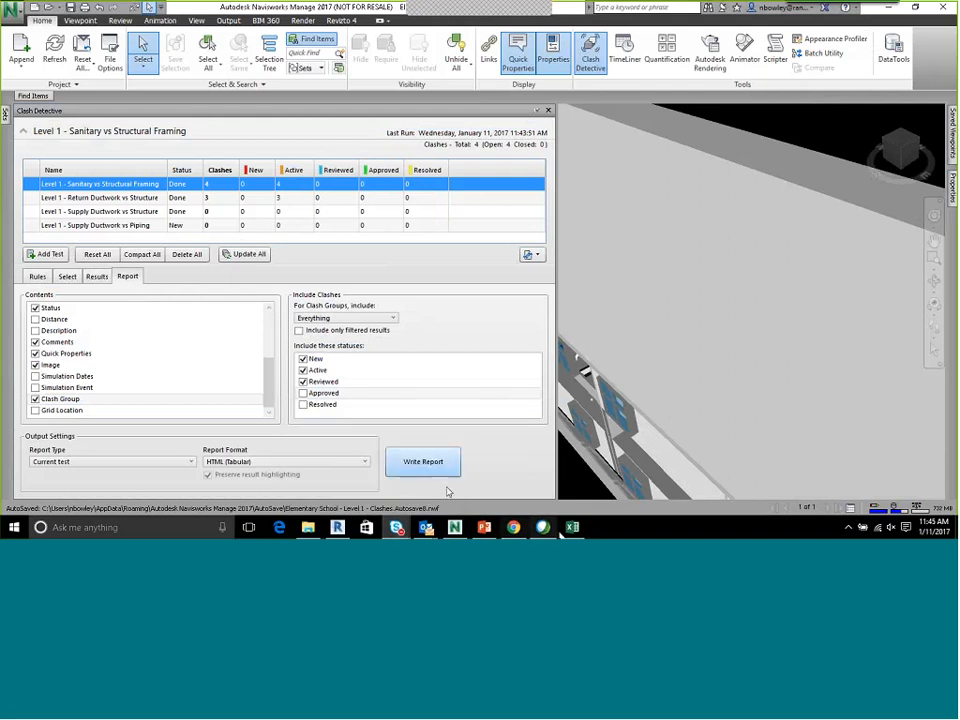
pyautogui.moveTo(545, 528)
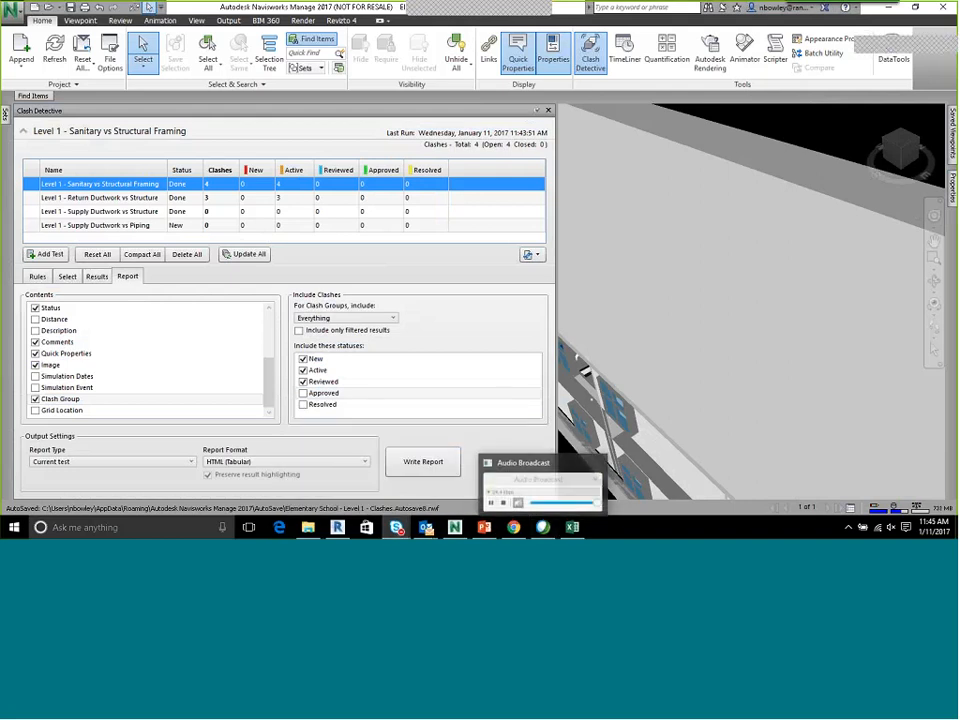